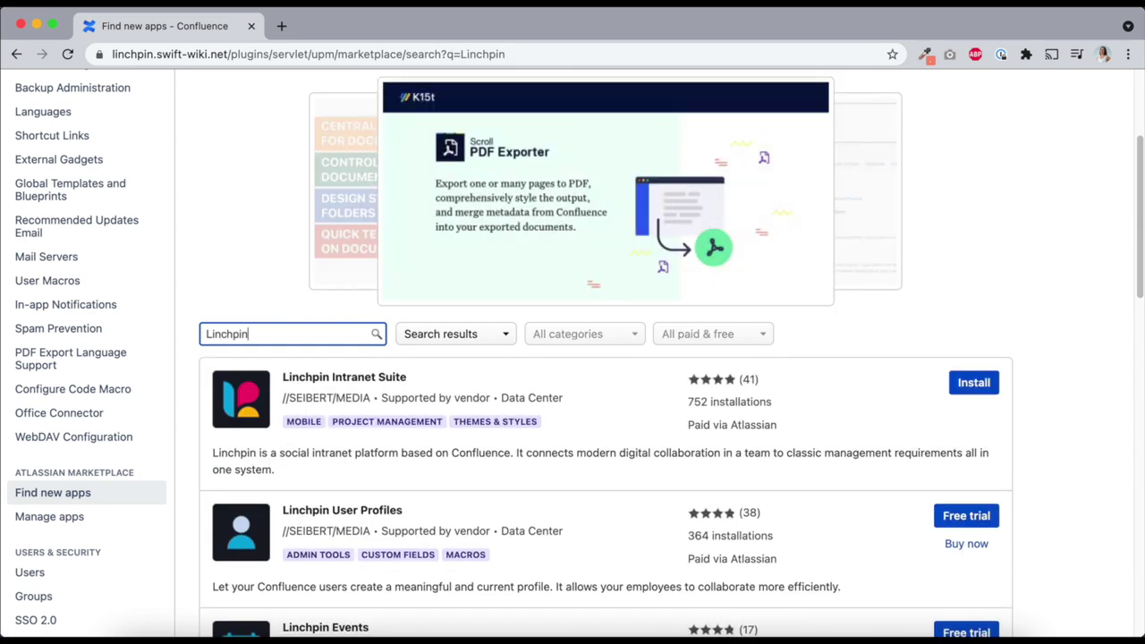
Install the Linchpin Intranet Suite app, accepting its terms, and go back to the dashboard
click(963, 390)
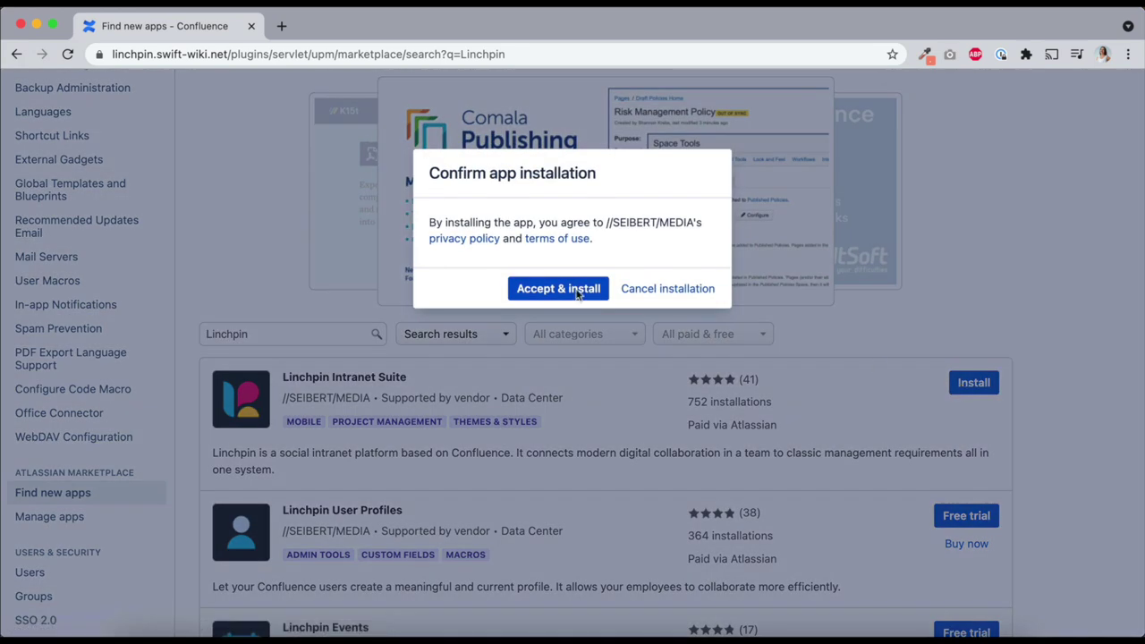
click(530, 288)
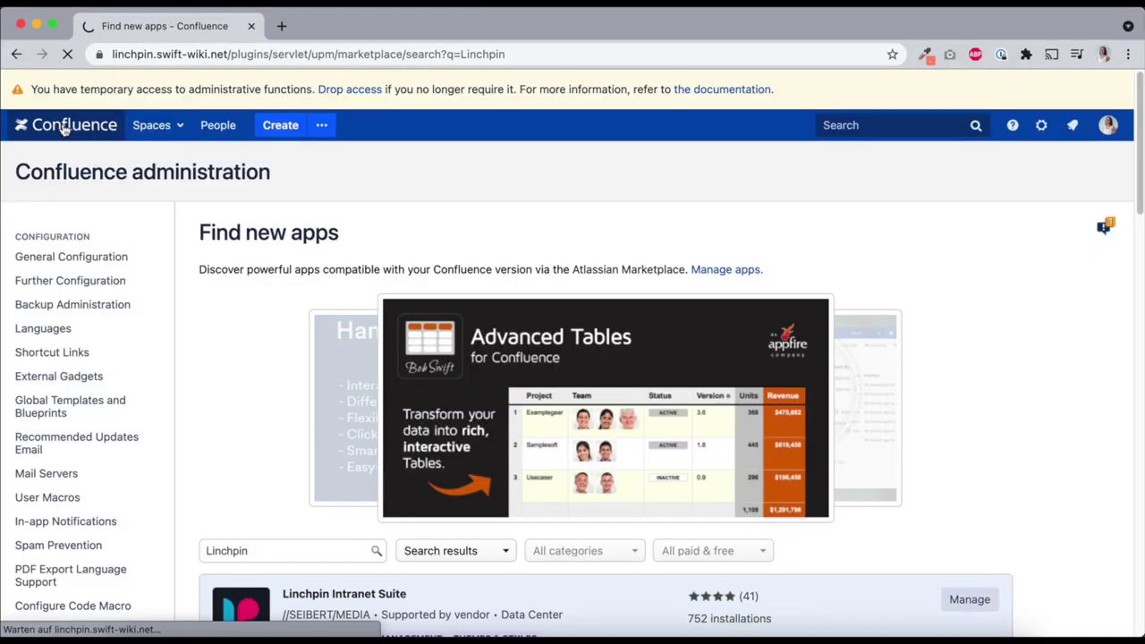
click(64, 129)
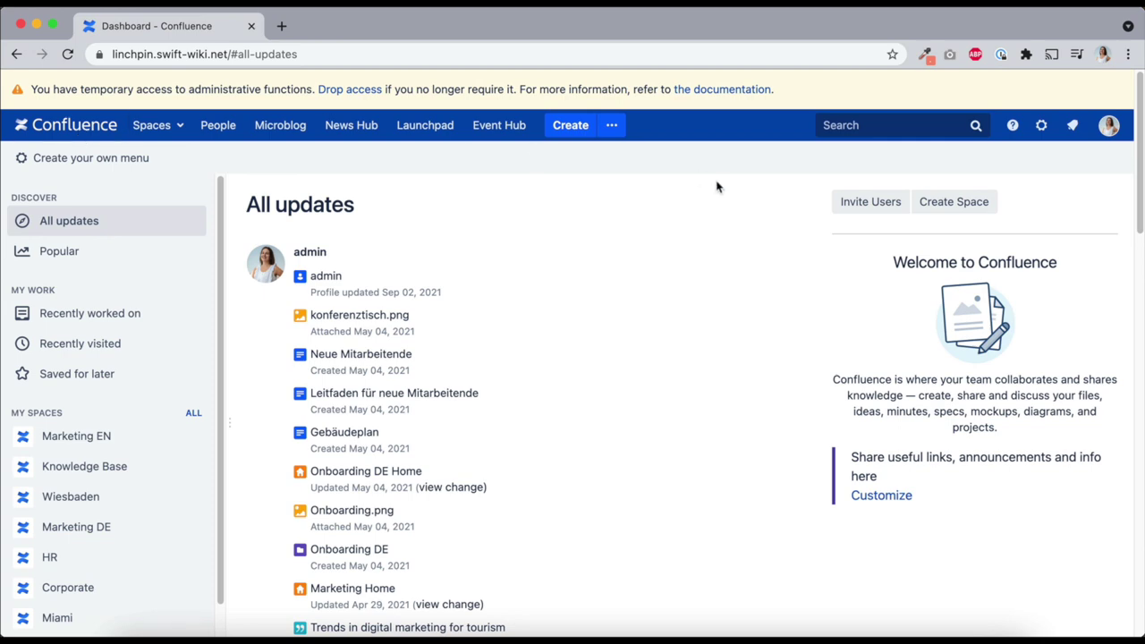
Apply Linchpin Theme as the site theme in General configuration's Look and Feel > Themes
click(1041, 125)
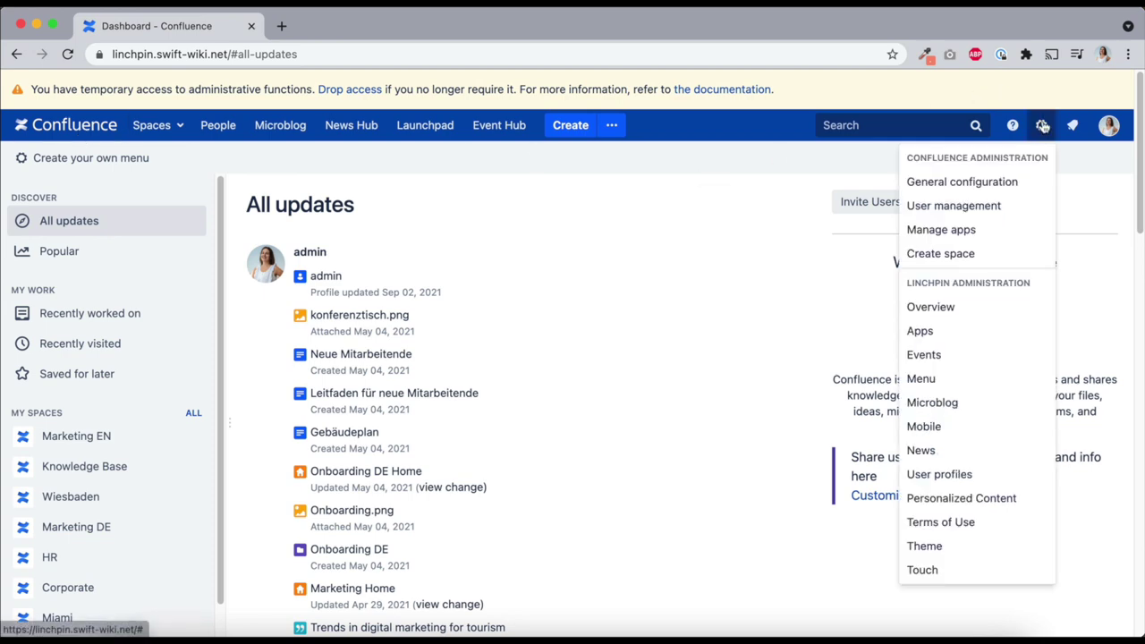
click(1027, 180)
key(super+f)
text(look)
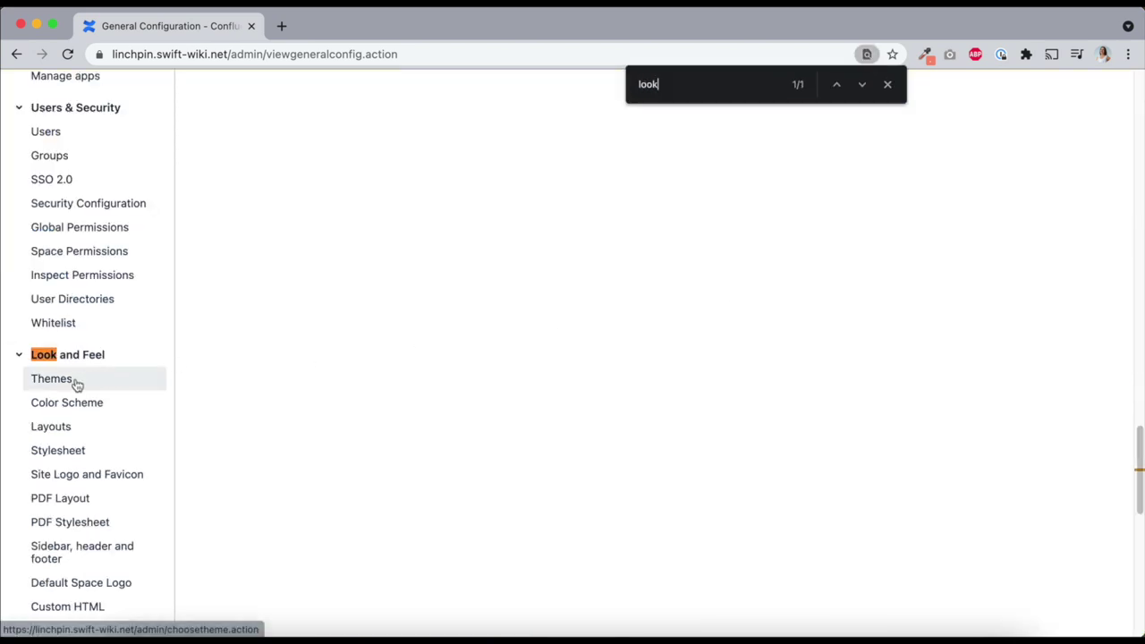
click(78, 384)
scroll(506, 351, down, 3)
click(321, 473)
click(227, 555)
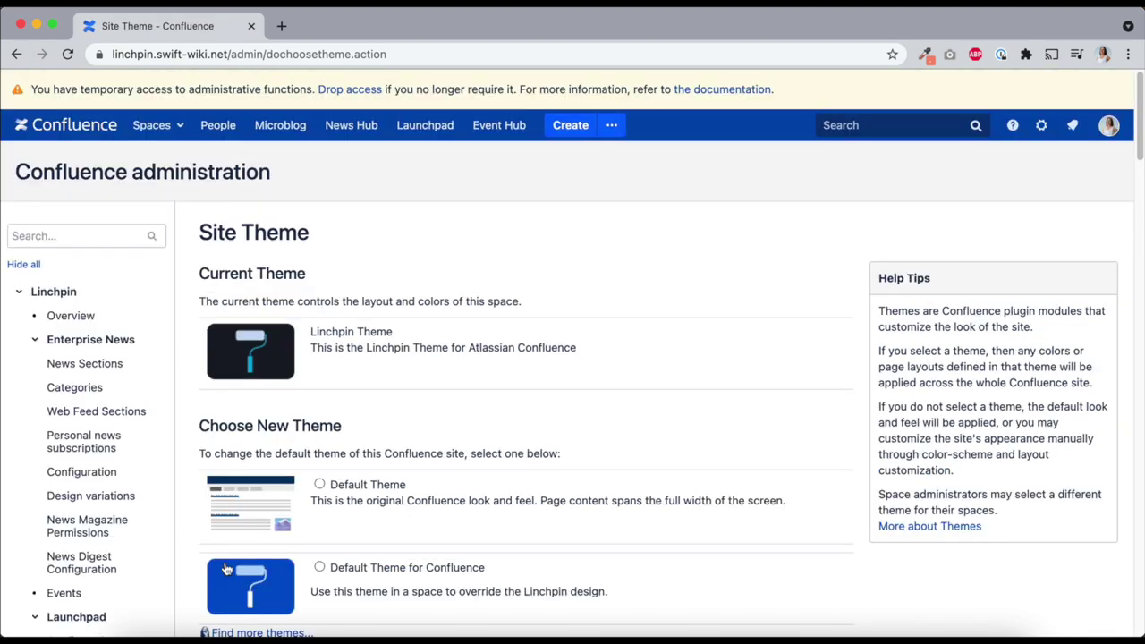
click(67, 134)
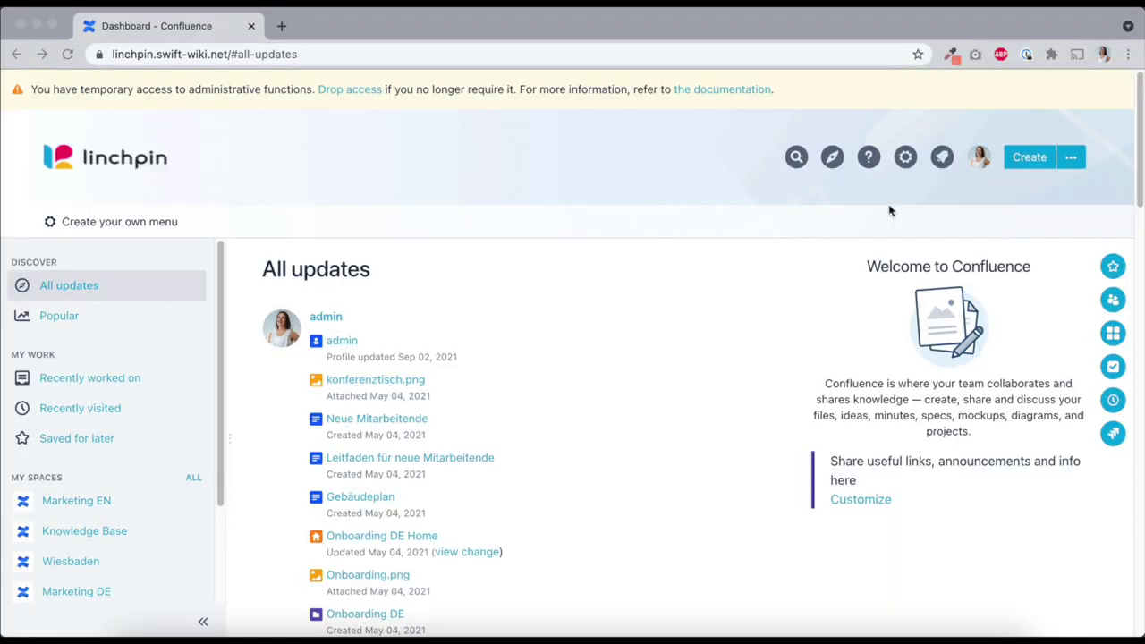
Open the Linchpin theme configuration, with the dashboard open in a background tab
click(906, 157)
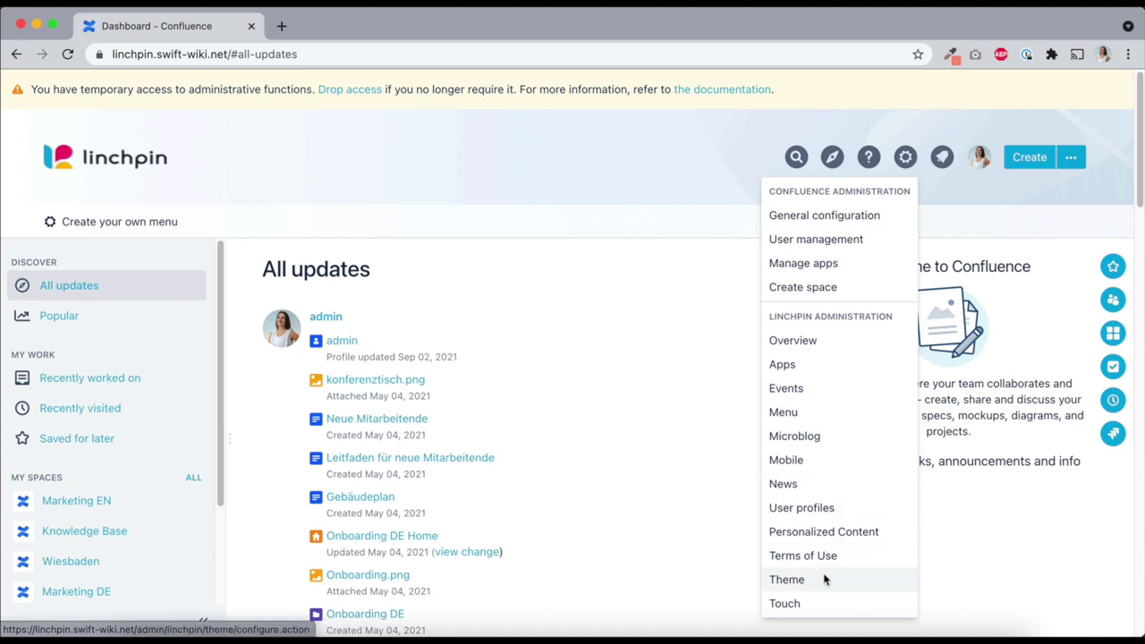
click(787, 580)
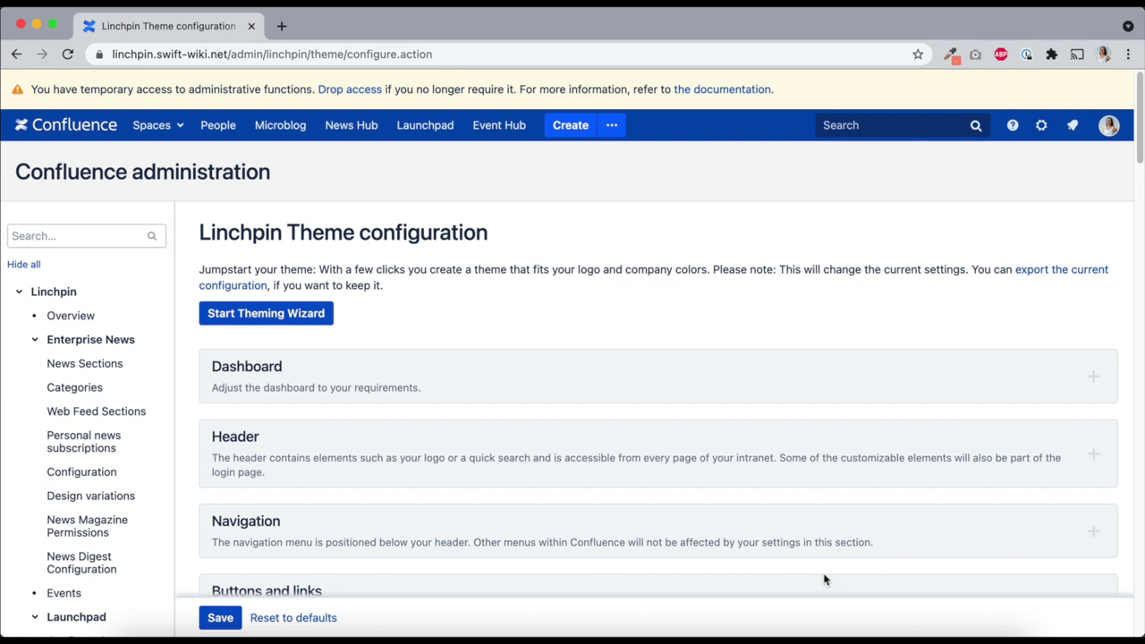
right_click(63, 121)
click(85, 134)
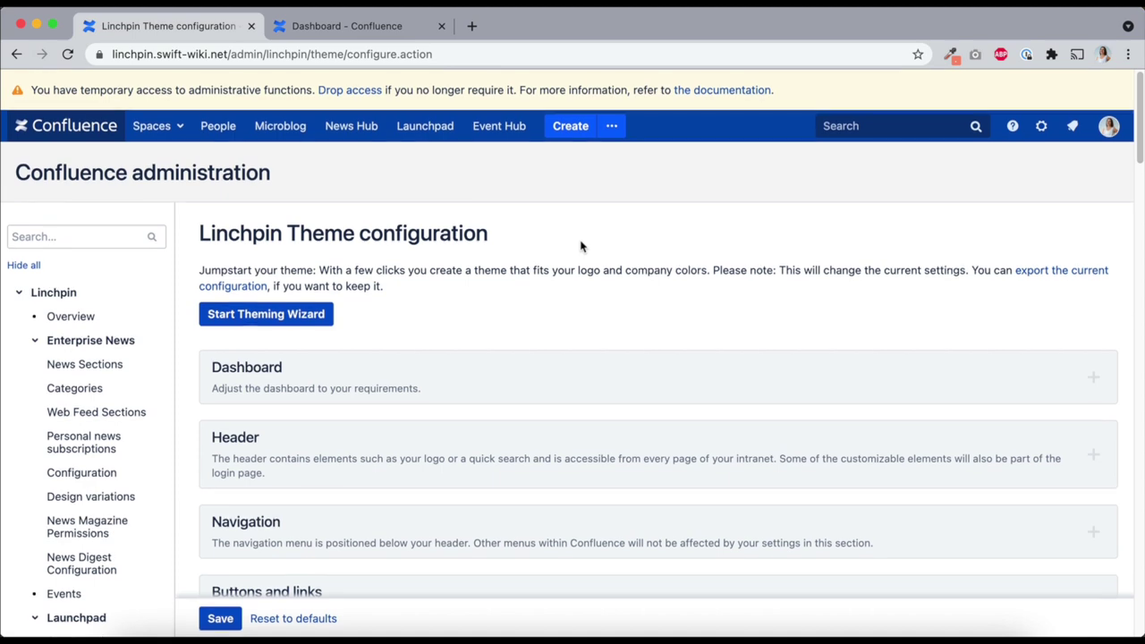
Choose the centred Linchpin dashboard layout, save, and reload the dashboard tab
scroll(572, 260, down, 1)
click(516, 333)
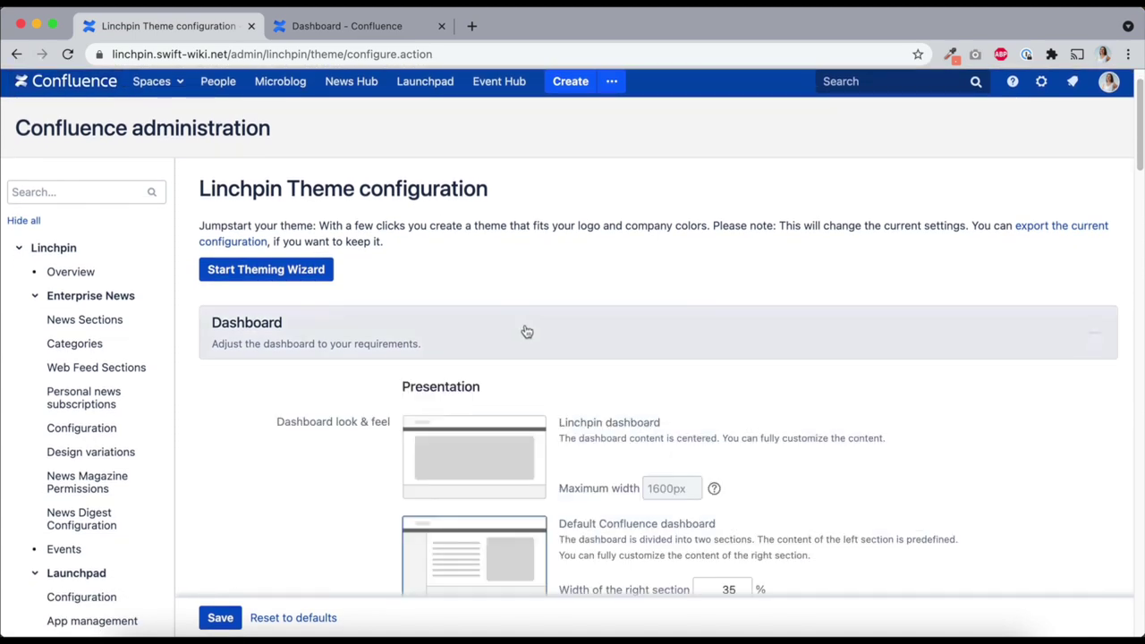
scroll(590, 324, down, 2)
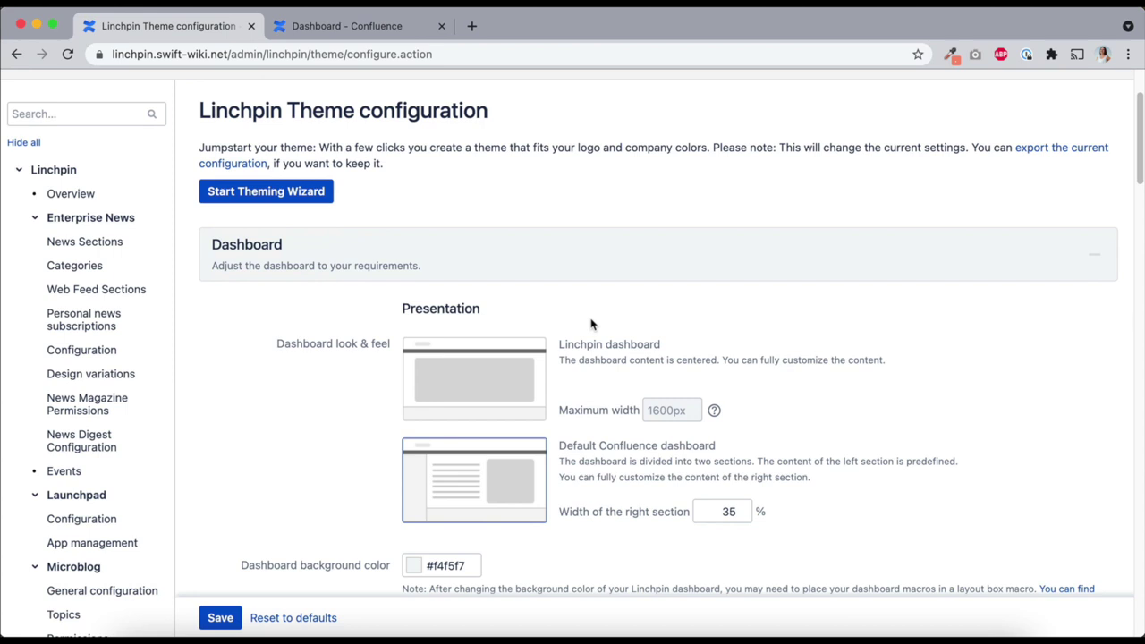
click(494, 370)
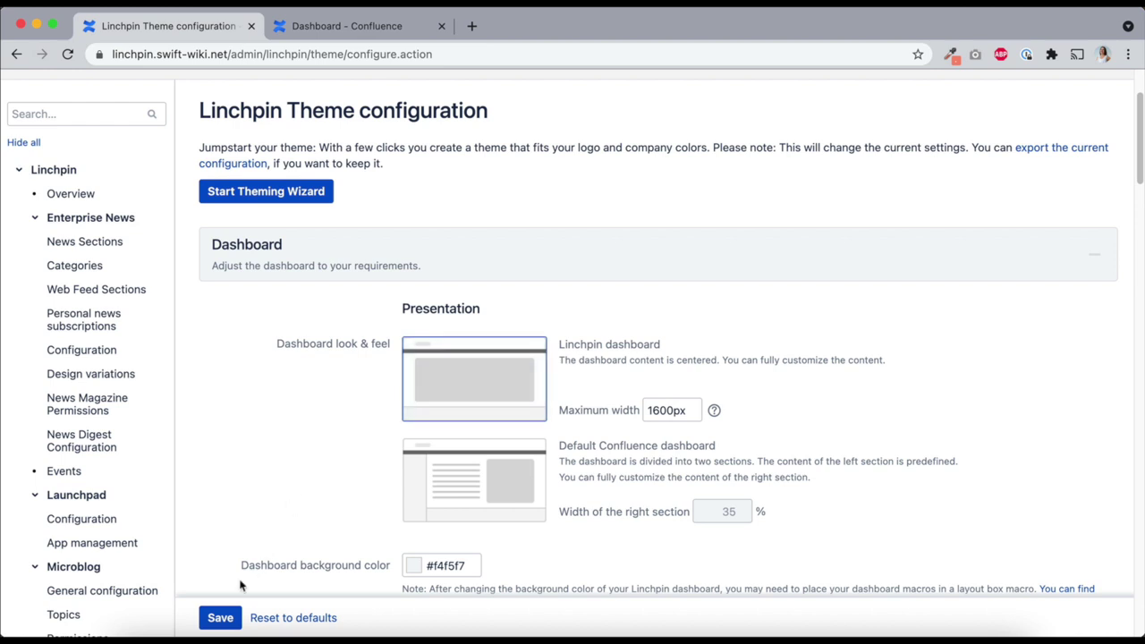
click(220, 617)
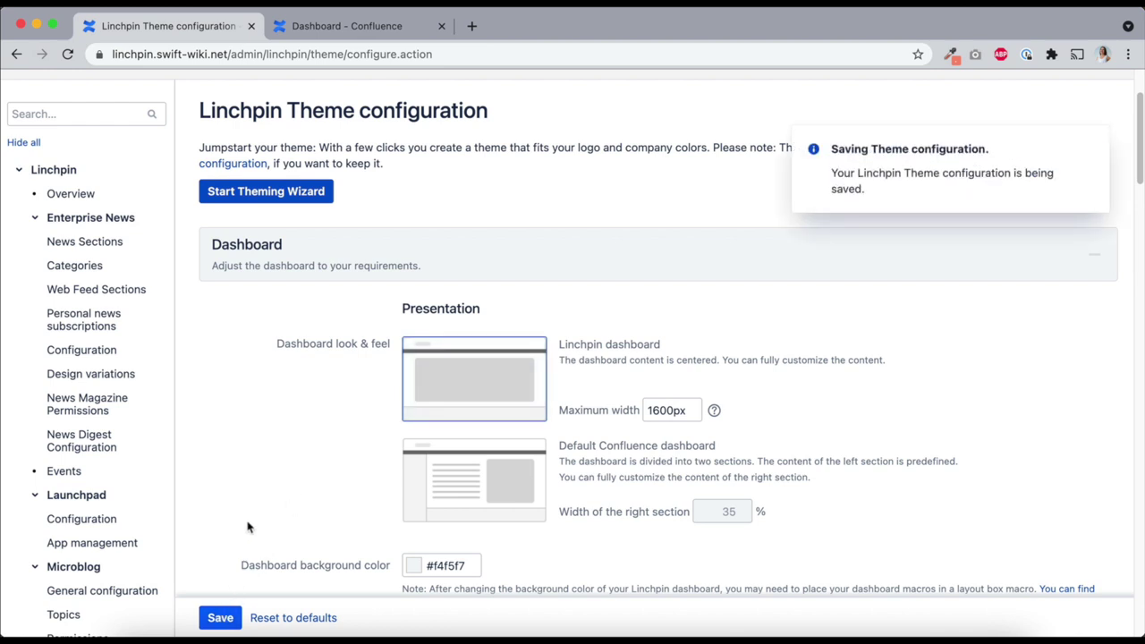
click(338, 30)
click(314, 51)
key(Return)
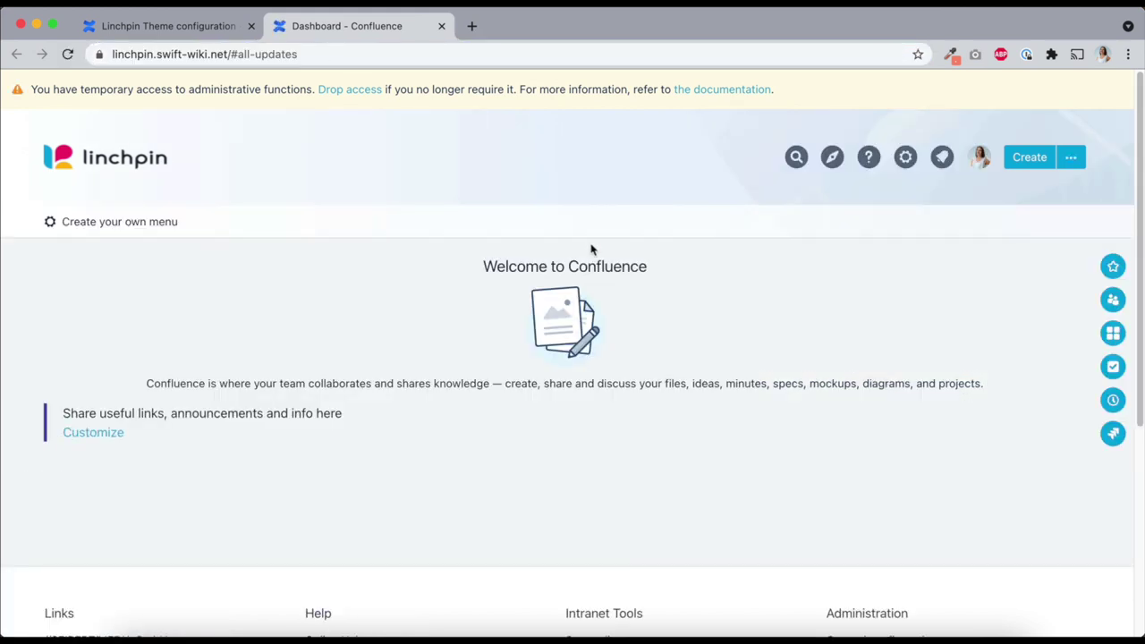
Delete the 'Welcome to Confluence' heading, paragraph and image placeholder, type 'Hello World!', and save
click(105, 434)
click(258, 399)
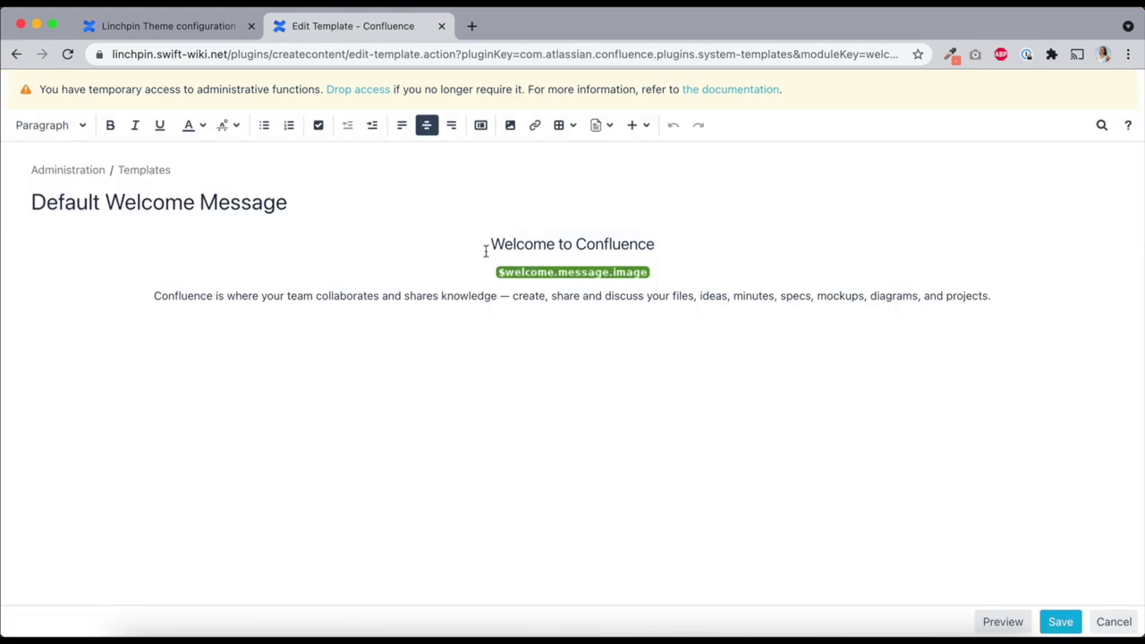
drag(485, 244, 654, 245)
key(BackSpace)
key(shift+Down)
key(BackSpace)
click(618, 242)
key(BackSpace)
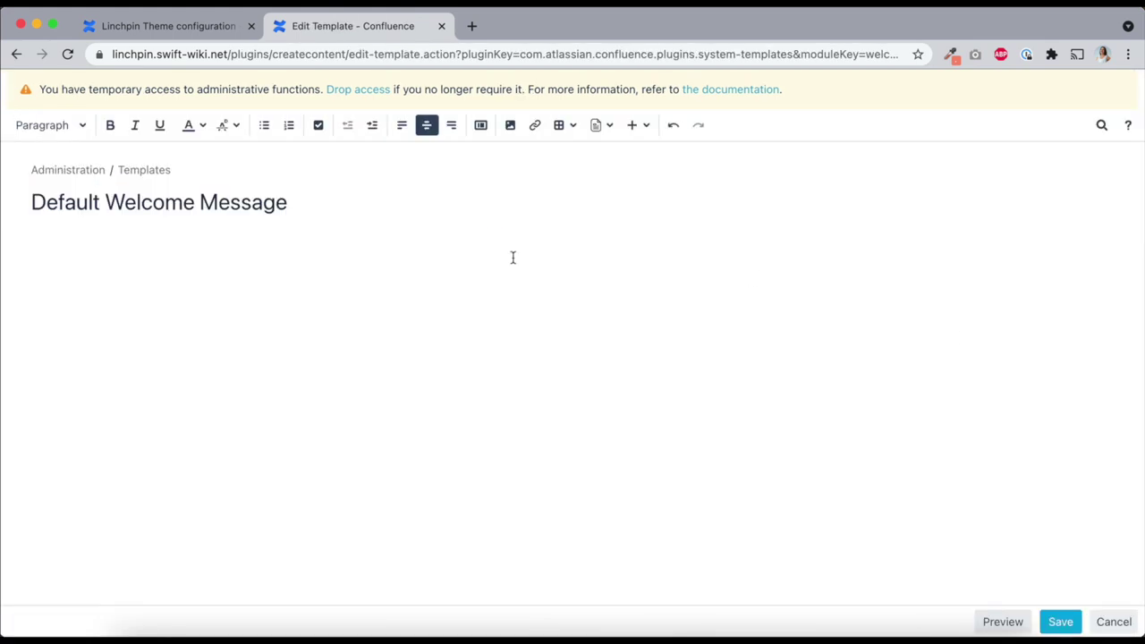
text(Hello World!)
click(1059, 623)
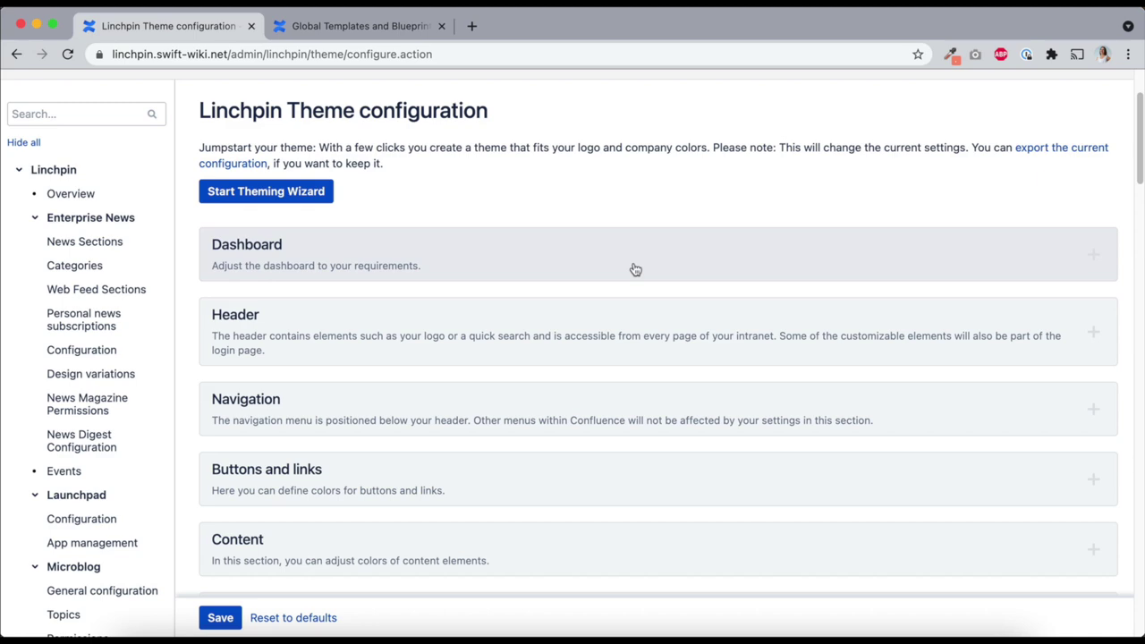
Run the Theming Wizard with the polar star logo and primary colour #ff6161, confirming the overwrite
click(255, 192)
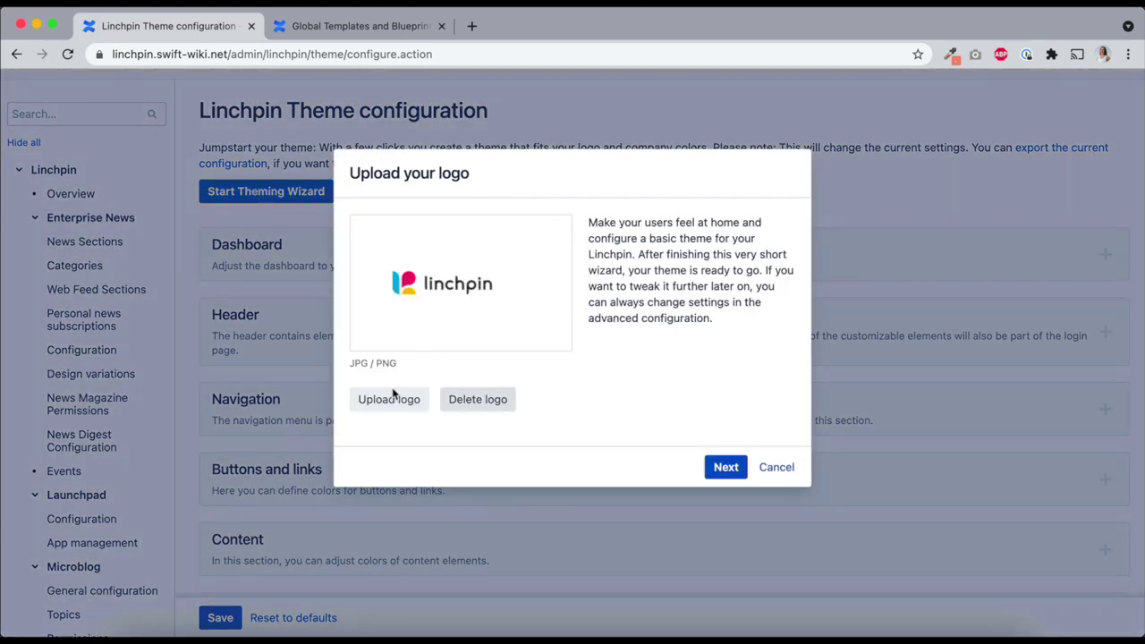
click(392, 393)
click(339, 261)
key(Return)
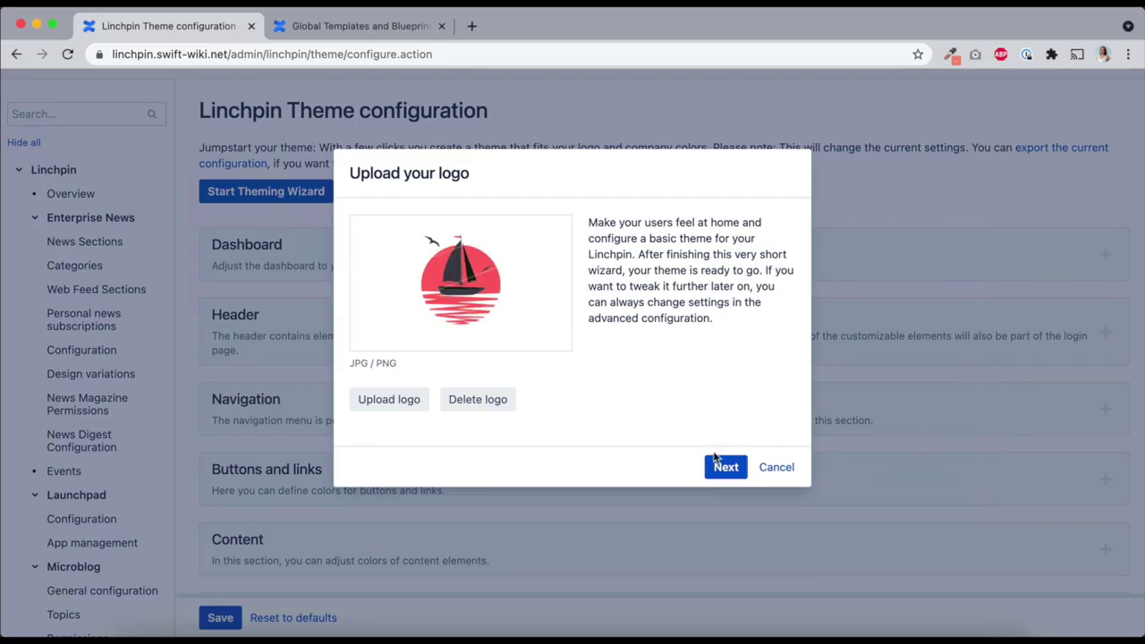
click(724, 467)
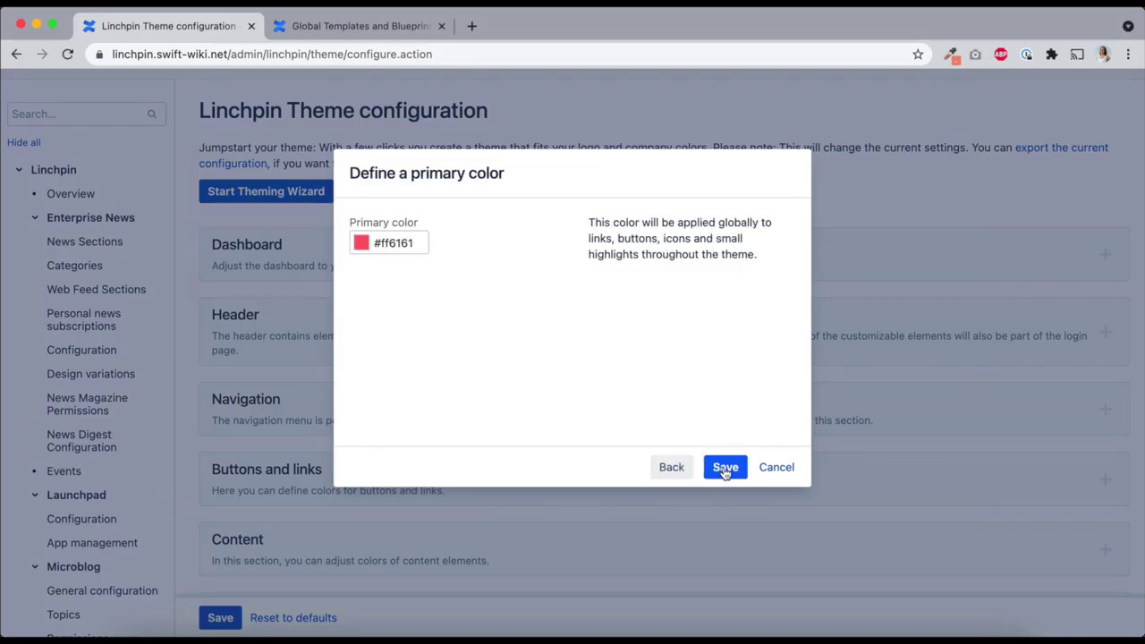
click(724, 467)
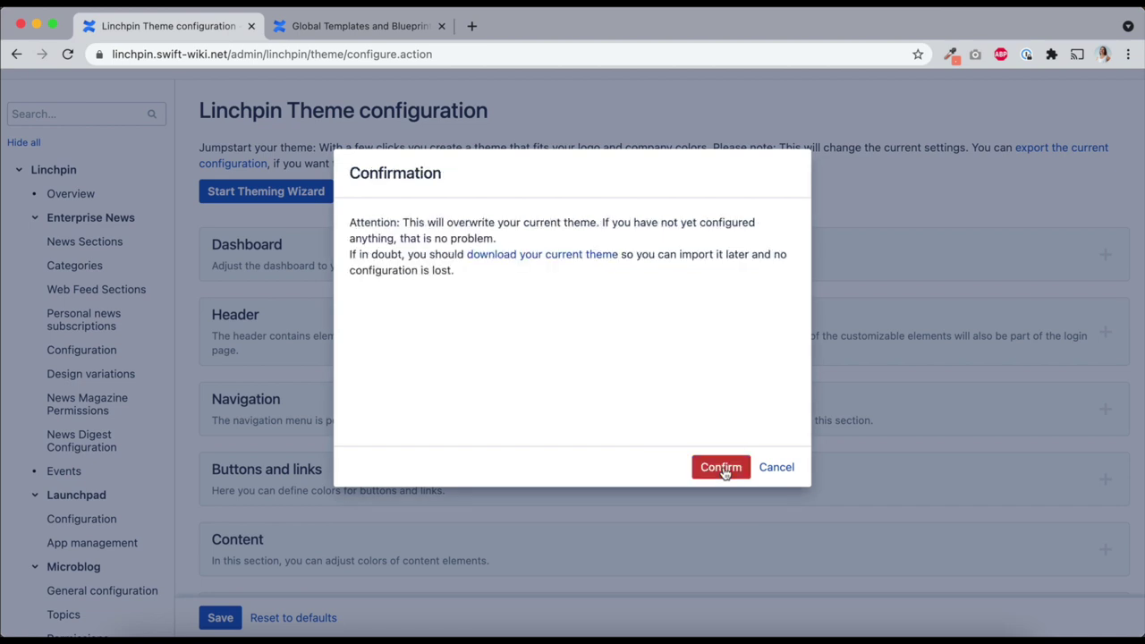
click(723, 470)
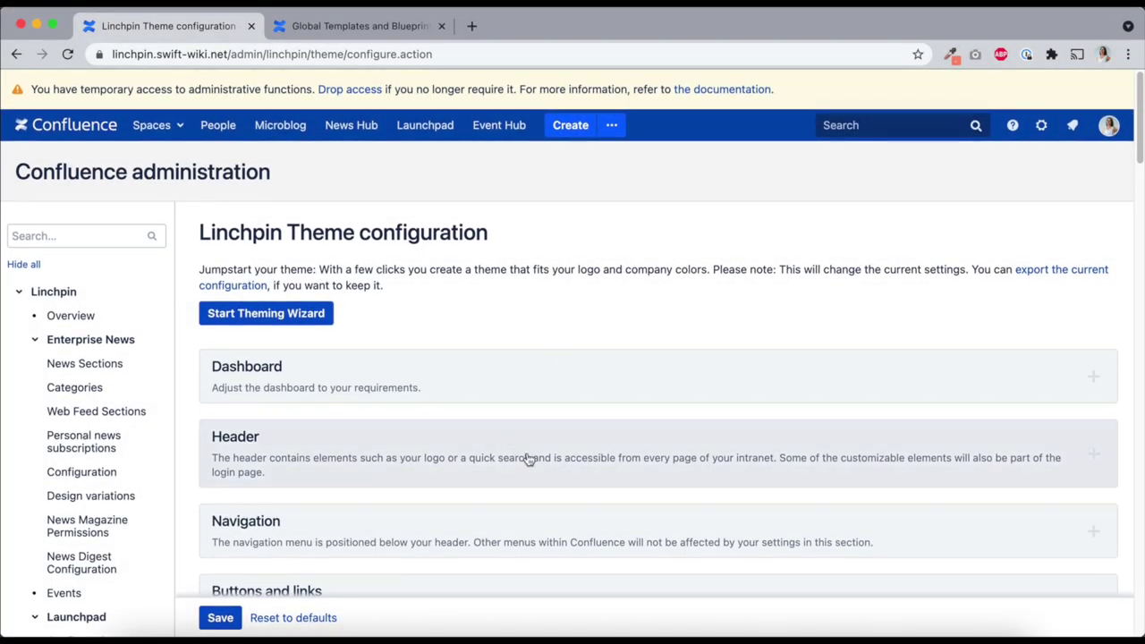
Set the header icon colour to red #eb1d23 in the Header section and save the theme
click(528, 458)
scroll(529, 458, down, 10)
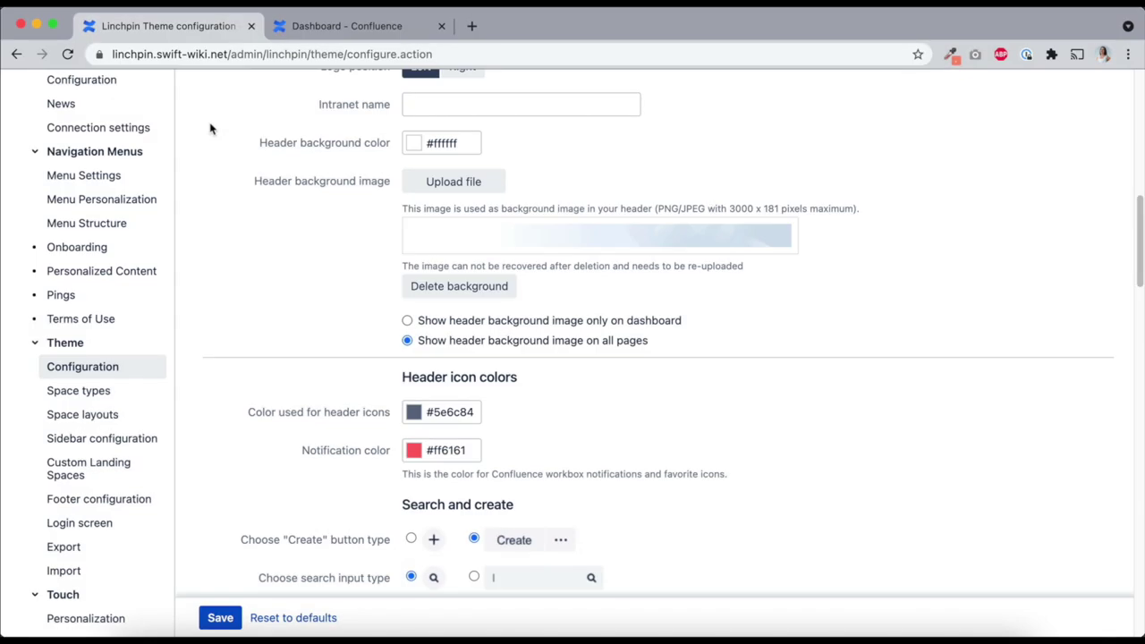
click(442, 408)
click(533, 434)
click(508, 435)
click(315, 495)
click(220, 617)
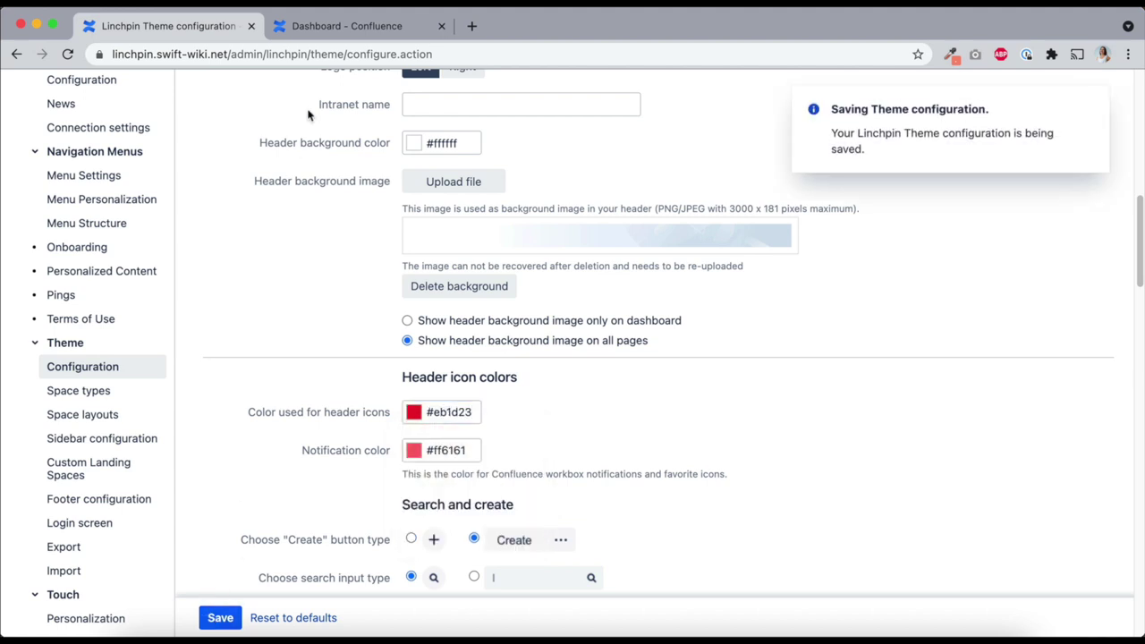
Reload the dashboard tab to see the red icons, then expand the Advanced custom code section
click(339, 26)
click(330, 54)
key(Return)
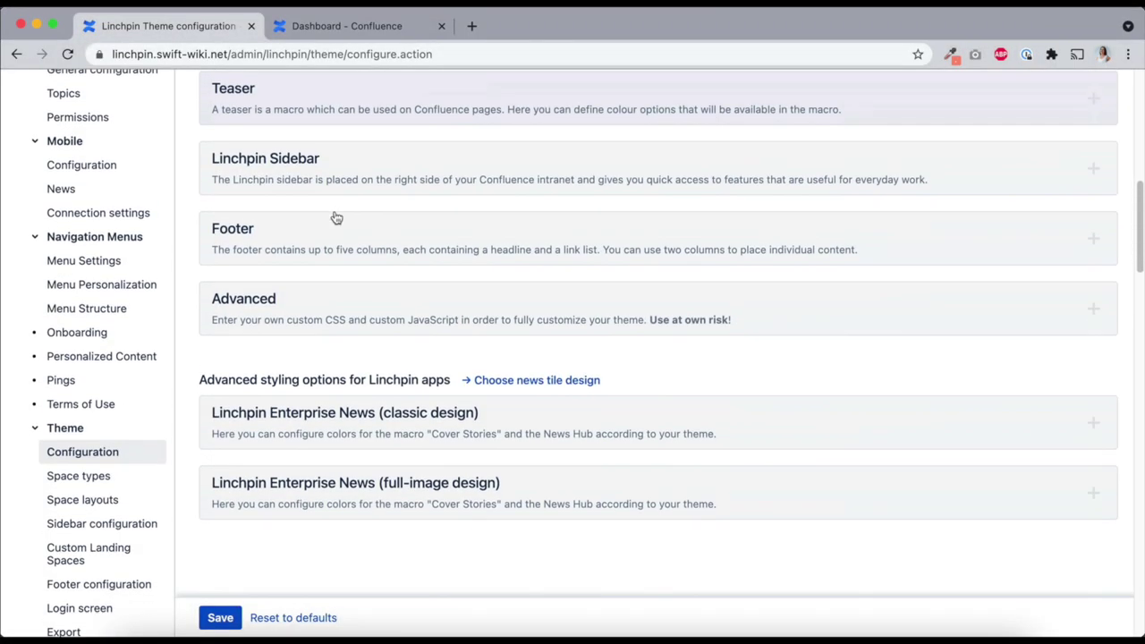
scroll(332, 217, down, 1)
click(279, 282)
scroll(279, 282, down, 3)
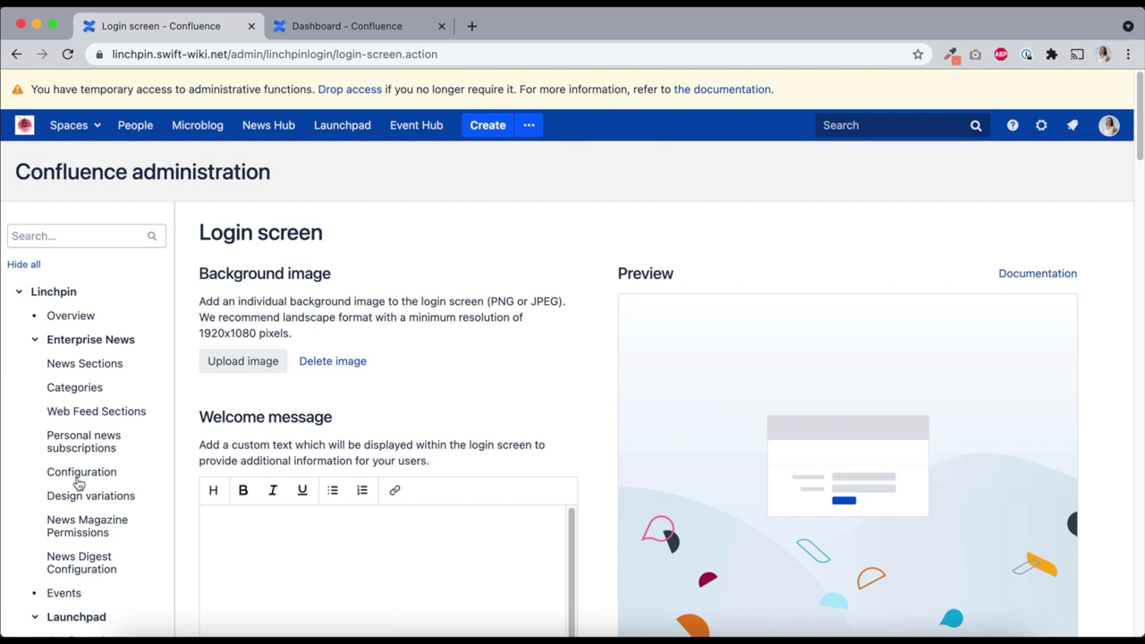
Upload the boat photo as the login screen background image
click(237, 361)
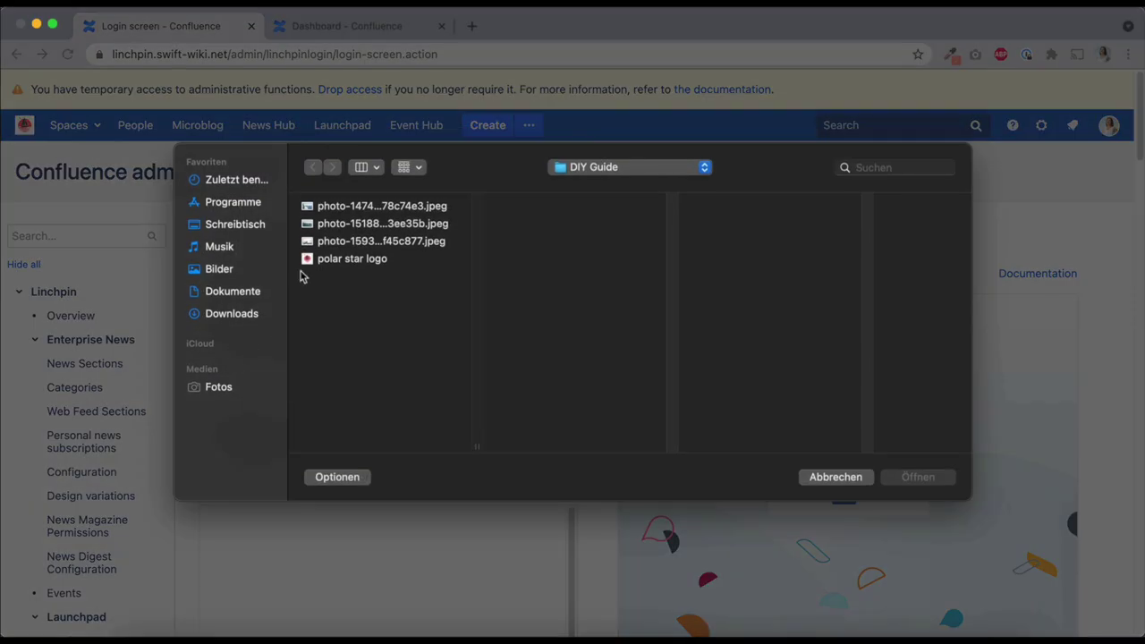
click(359, 212)
double_click(359, 212)
scroll(456, 460, down, 3)
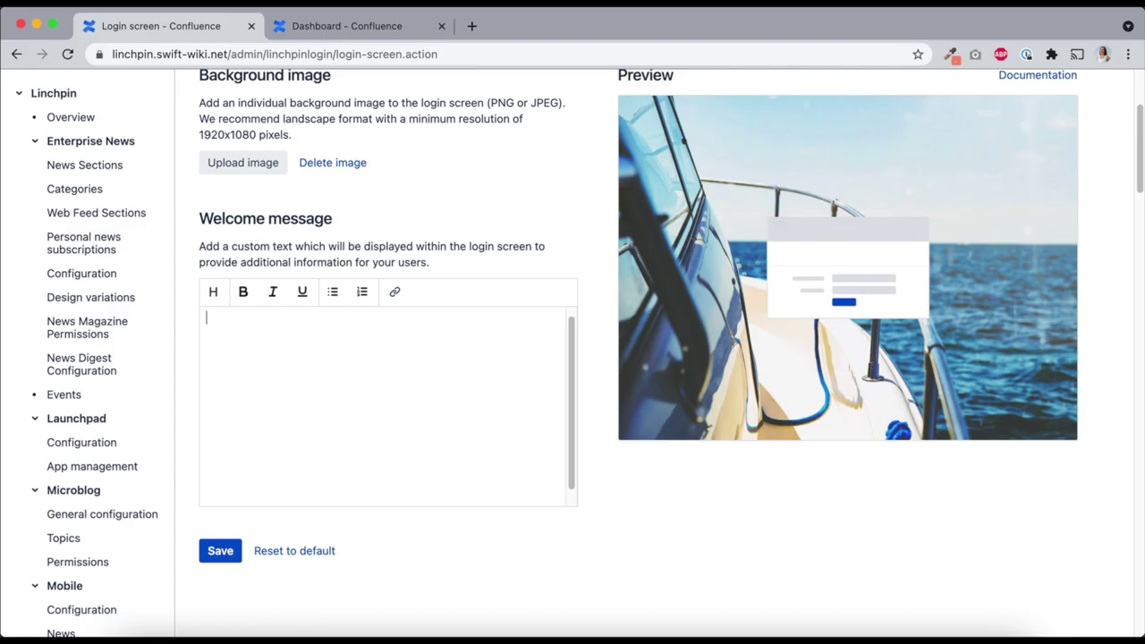
scroll(537, 258, up, 2)
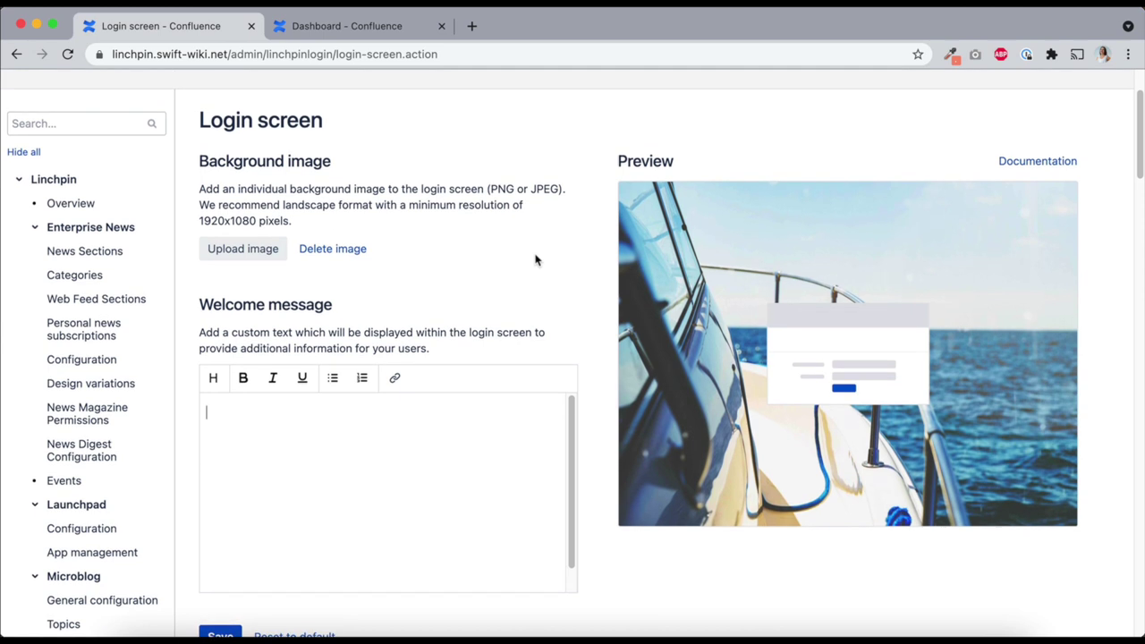
scroll(534, 259, up, 1)
scroll(454, 360, down, 2)
Enter 'Welcome on board!' as the login welcome message, save, and log out
text(Welcome on board!)
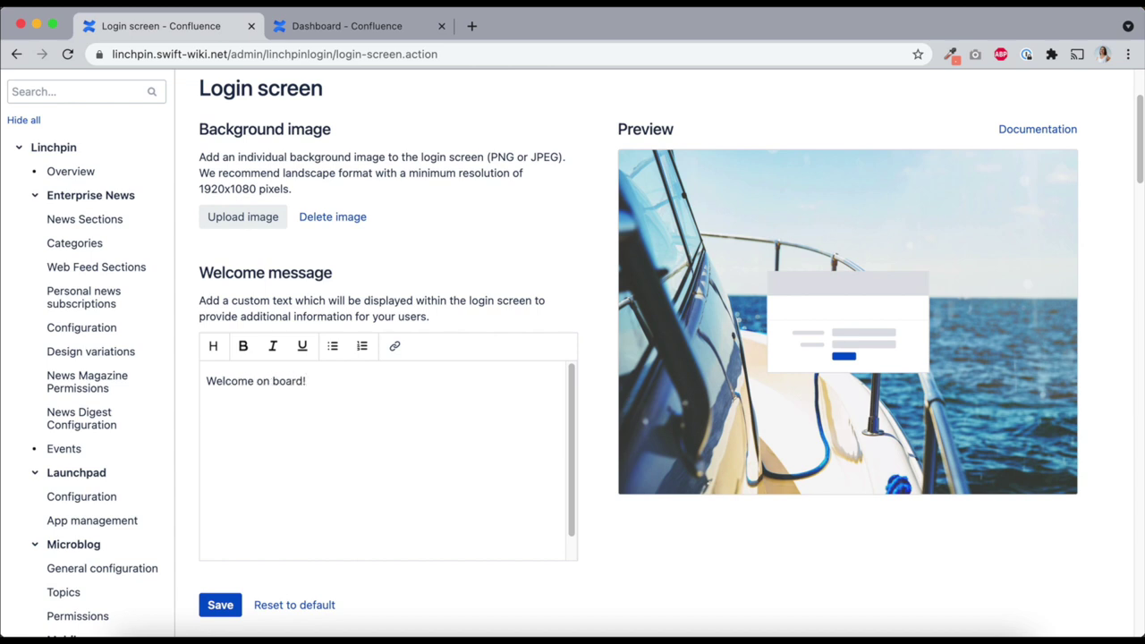
scroll(263, 572, up, 1)
click(219, 628)
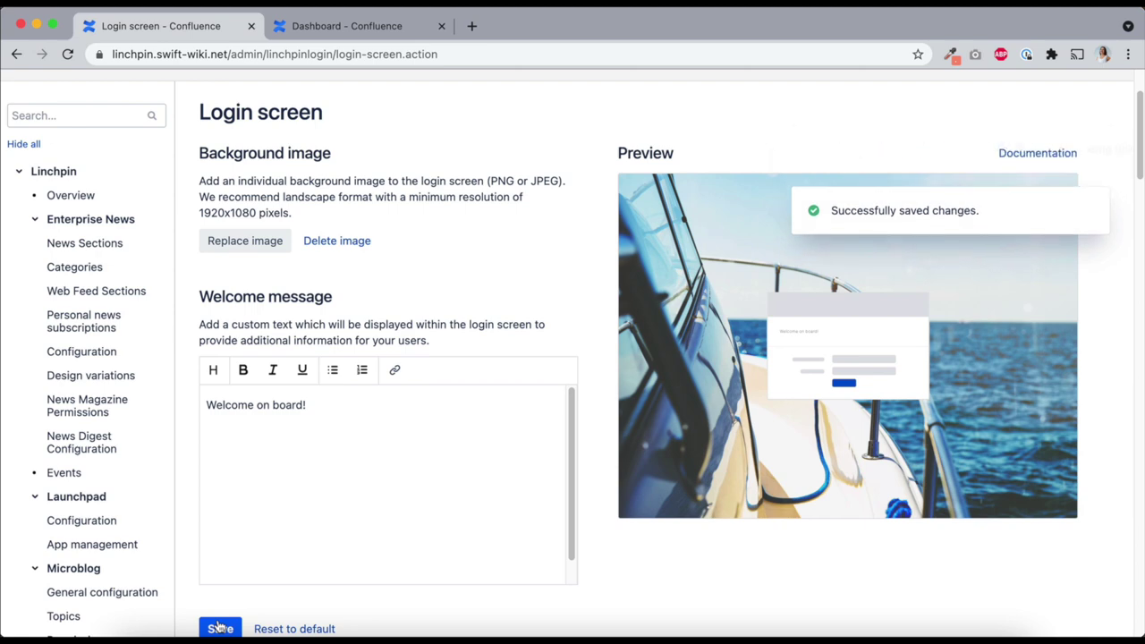
scroll(430, 445, down, 1)
scroll(430, 444, up, 3)
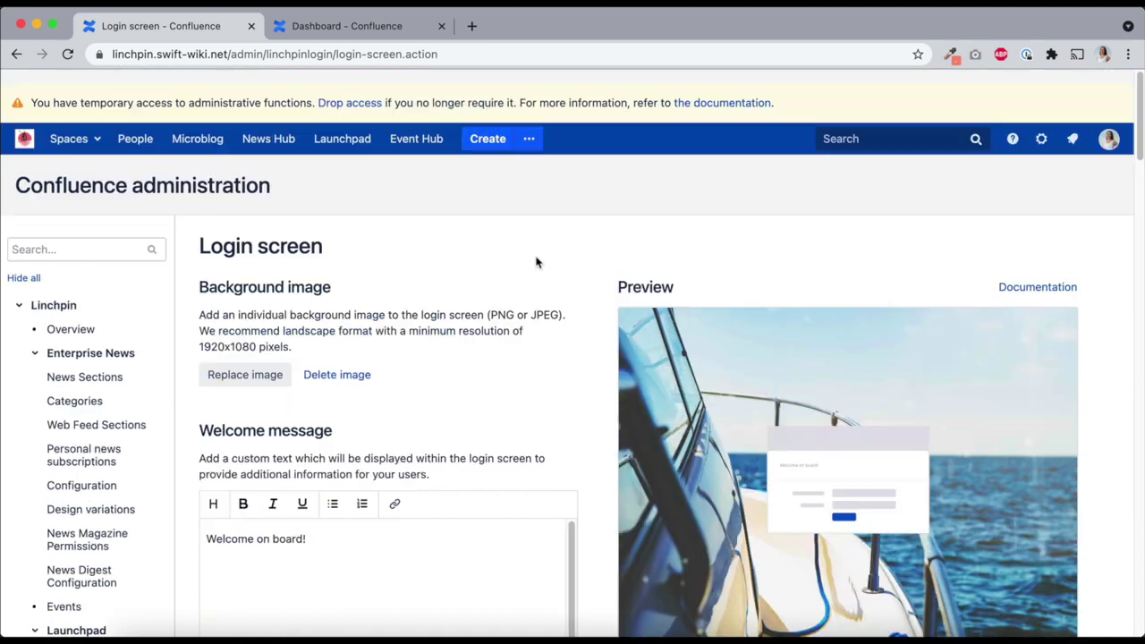
click(1108, 125)
click(973, 504)
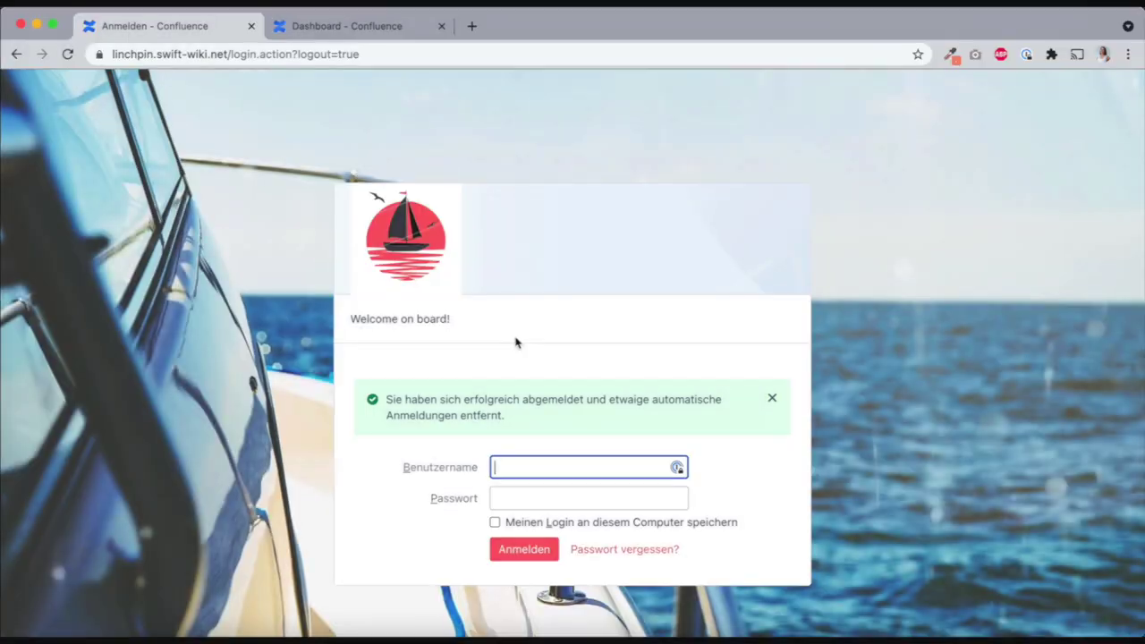
Sign in with the administrator username and password, then open Linchpin's Menu administration page
text(admin)
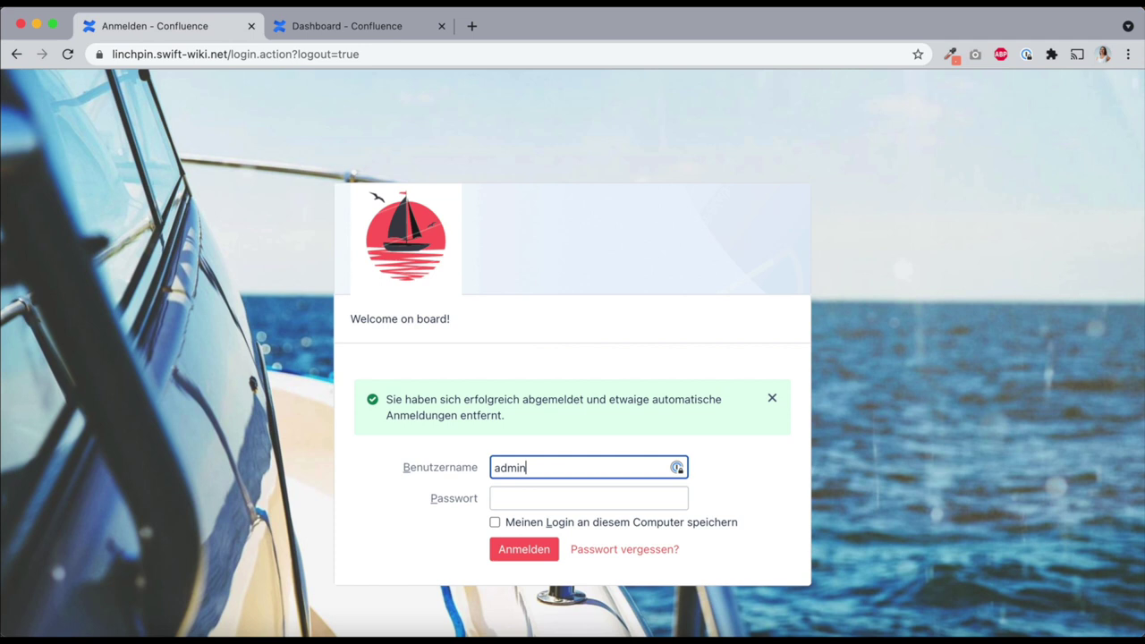
key(Tab)
text(admin)
key(Return)
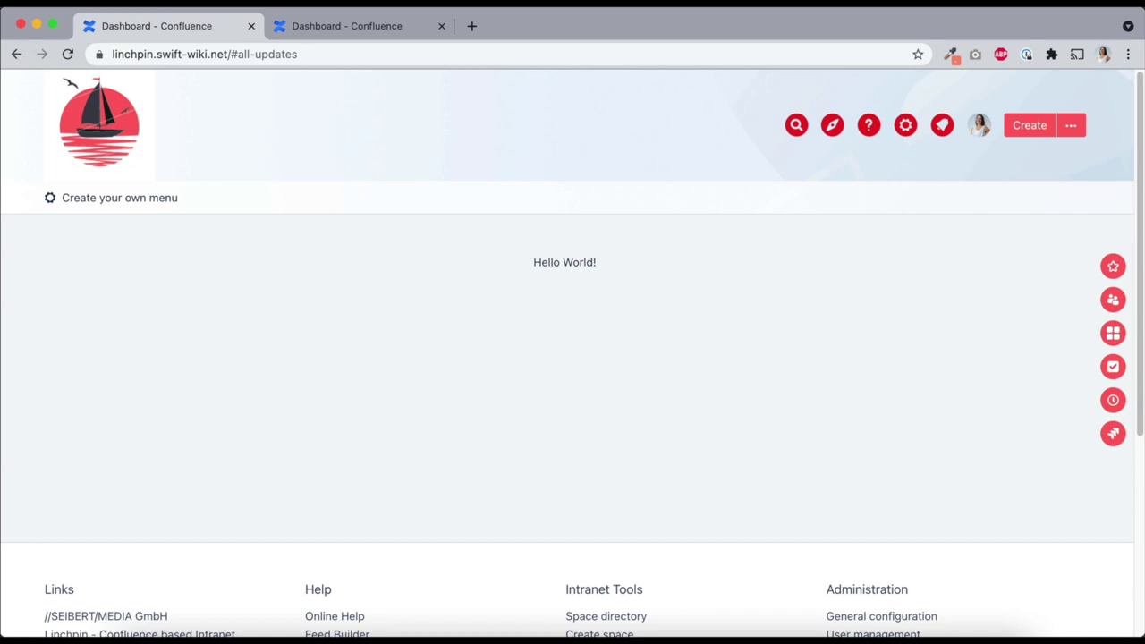
click(905, 125)
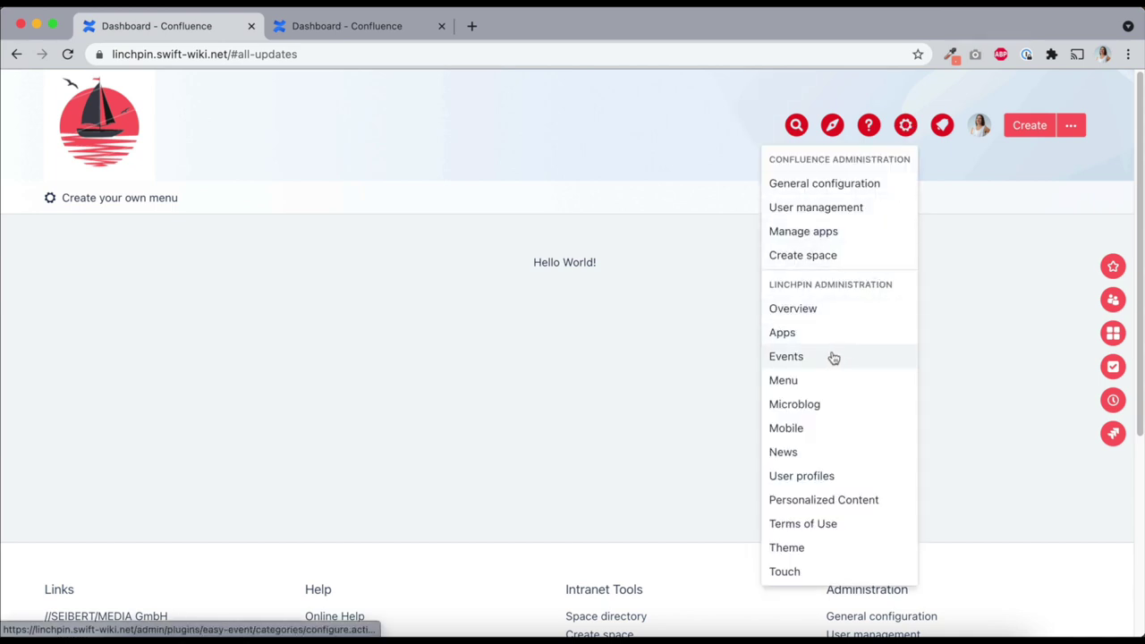
click(815, 381)
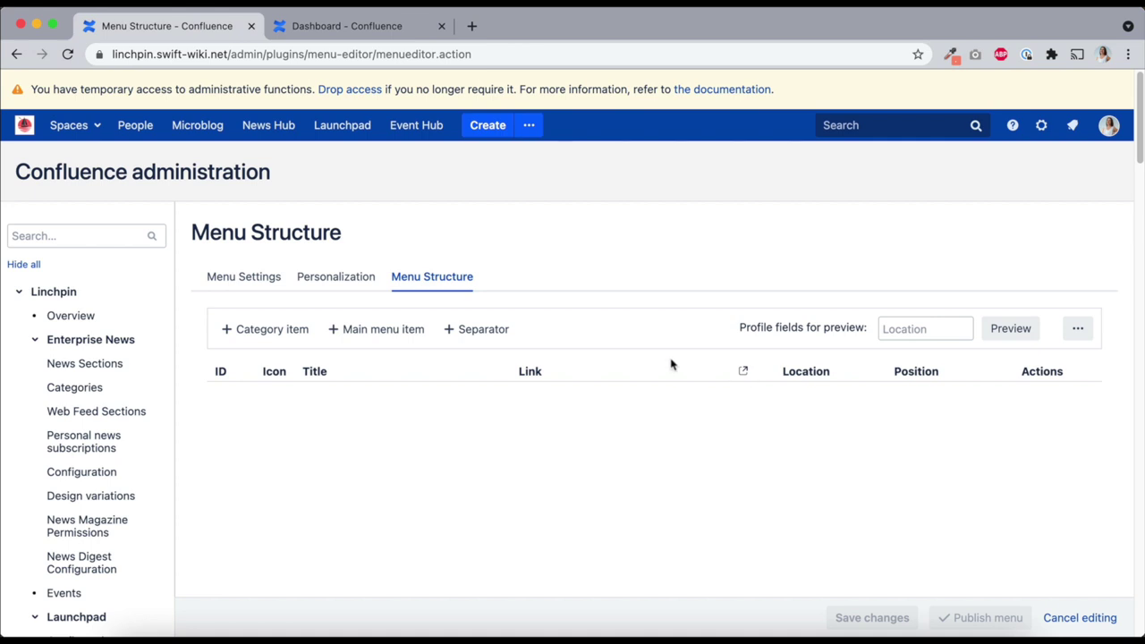
Add a main menu item titled 'Miami' linked to the Miami space
click(359, 338)
text(Miami)
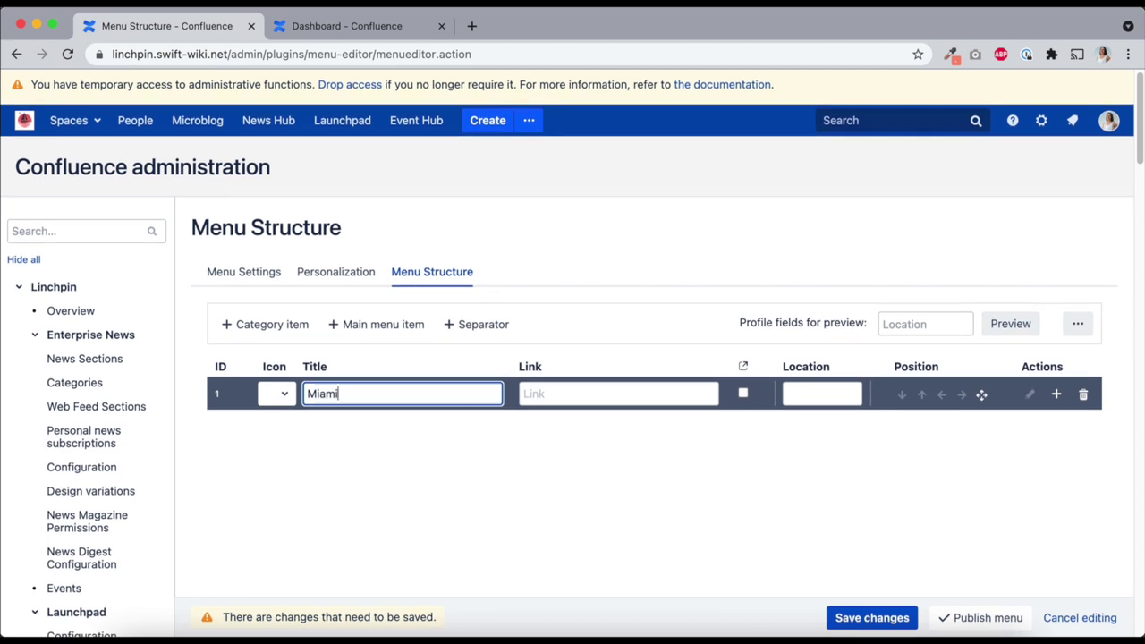
click(555, 396)
text(miami)
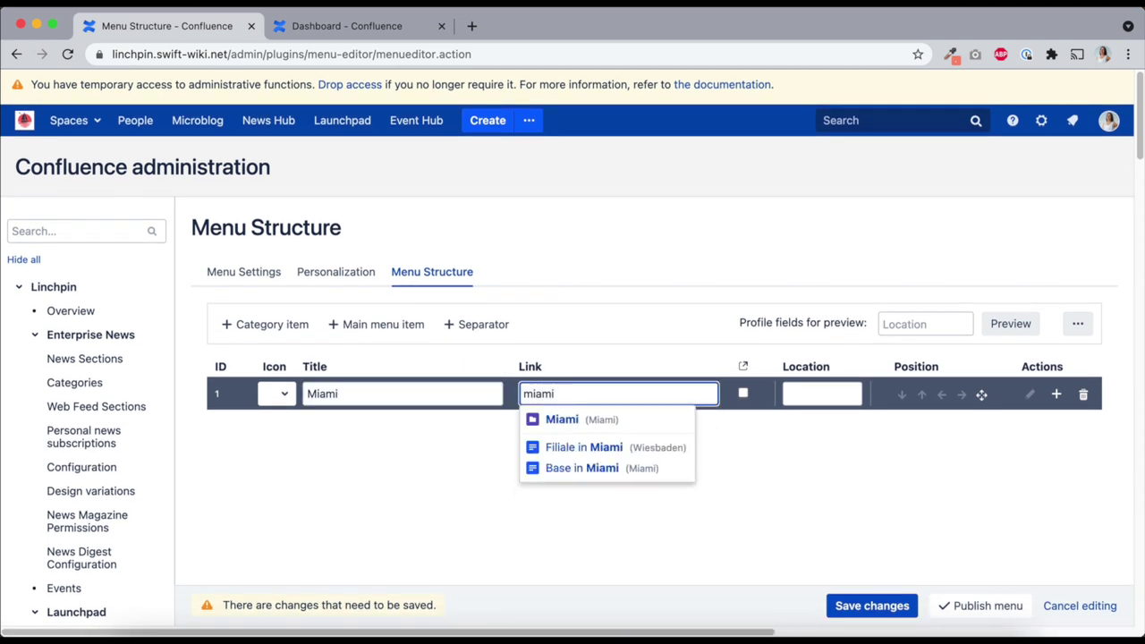
click(576, 421)
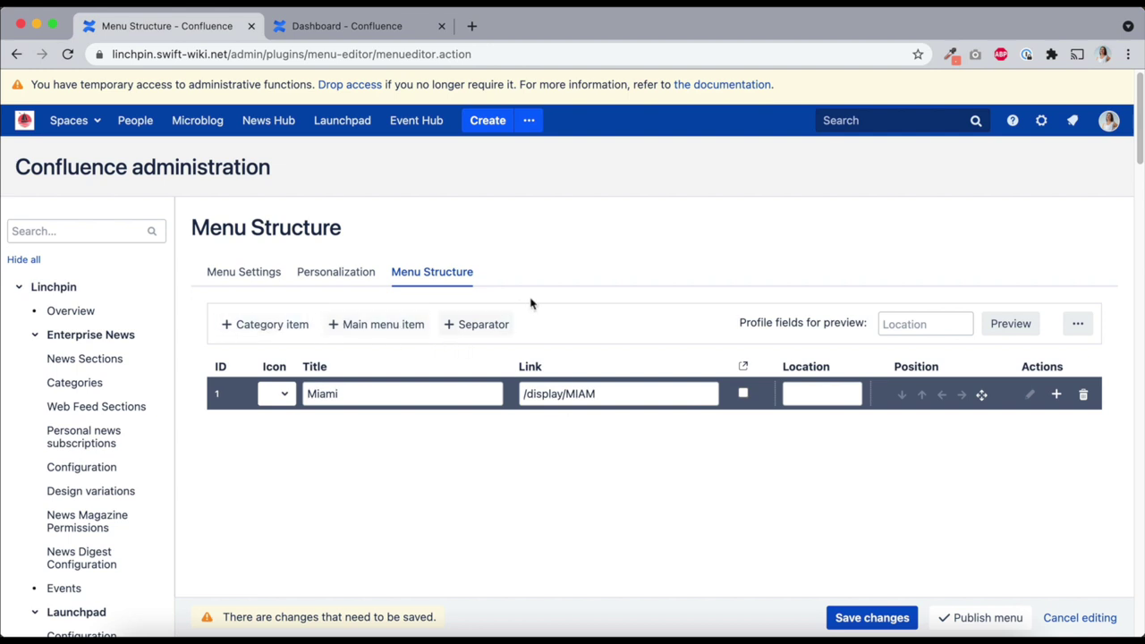
Append a 'Miami Events' submenu item under Miami, linked to the Miami Events page
scroll(531, 301, up, 1)
click(1057, 399)
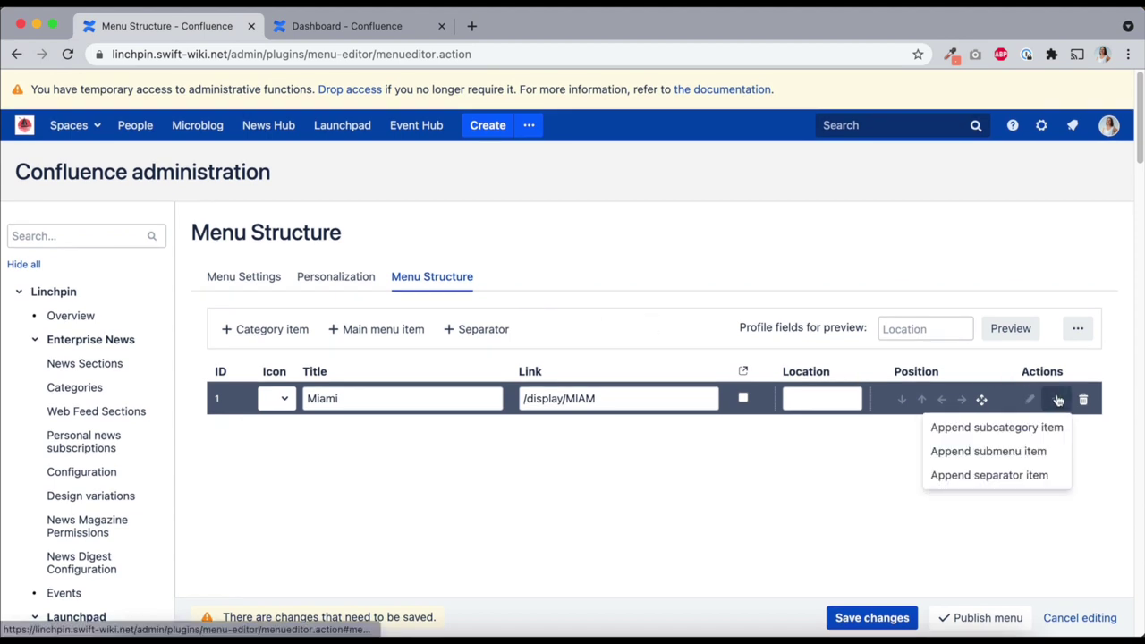
click(1043, 453)
text(Miami Events)
key(Tab)
text(miami ev)
click(611, 461)
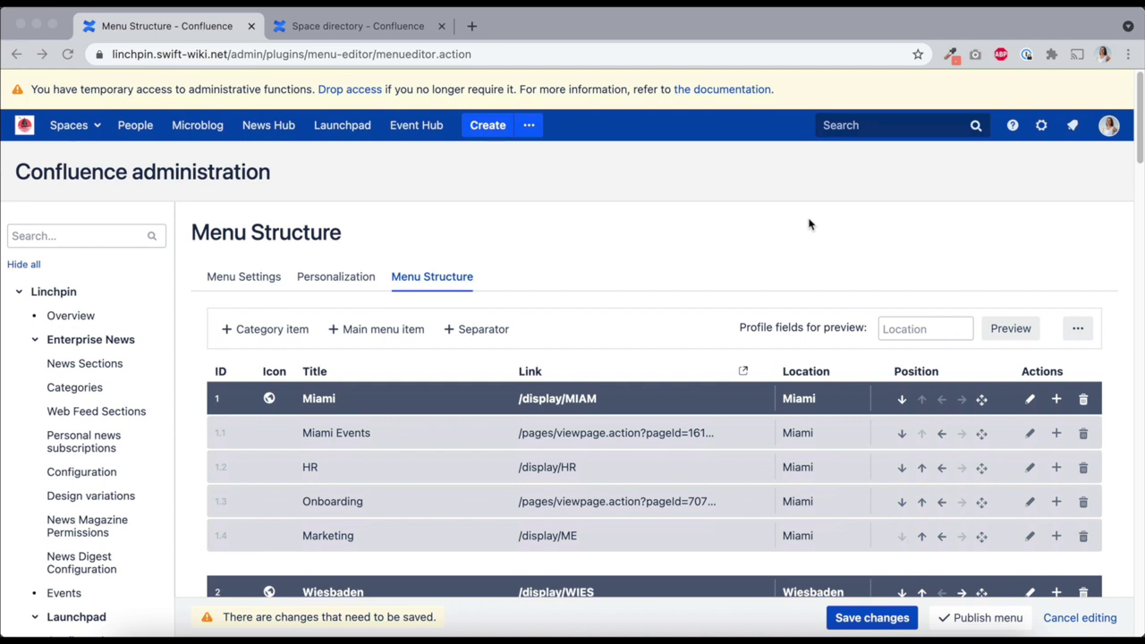
Drag the Miami Events row by its move handle down below Onboarding
scroll(808, 225, down, 2)
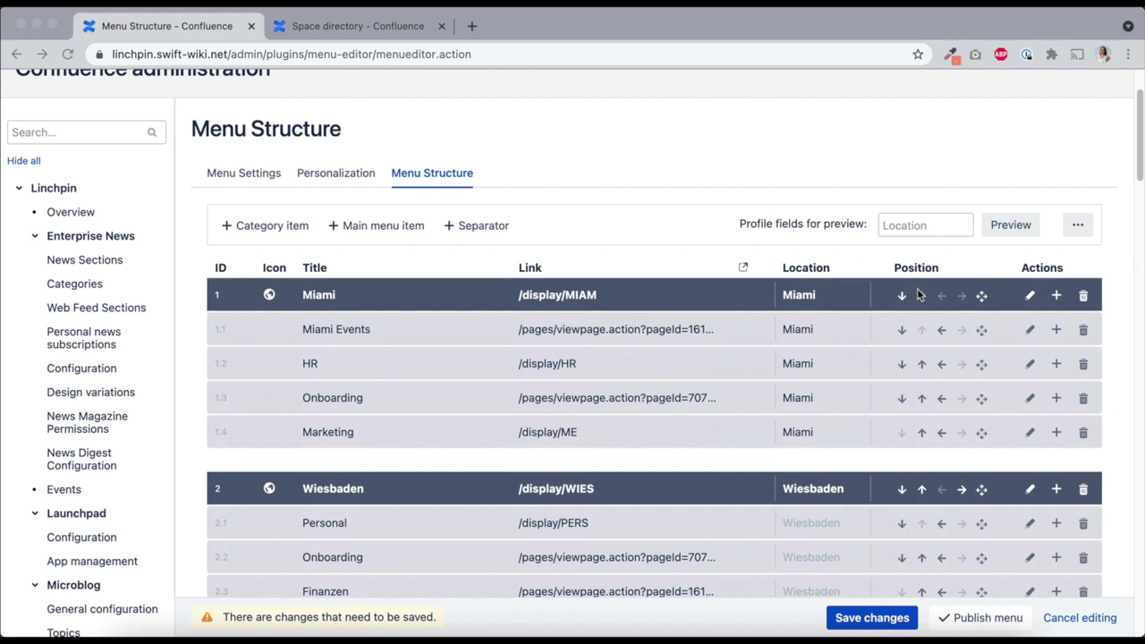
click(982, 331)
drag(982, 331, 971, 387)
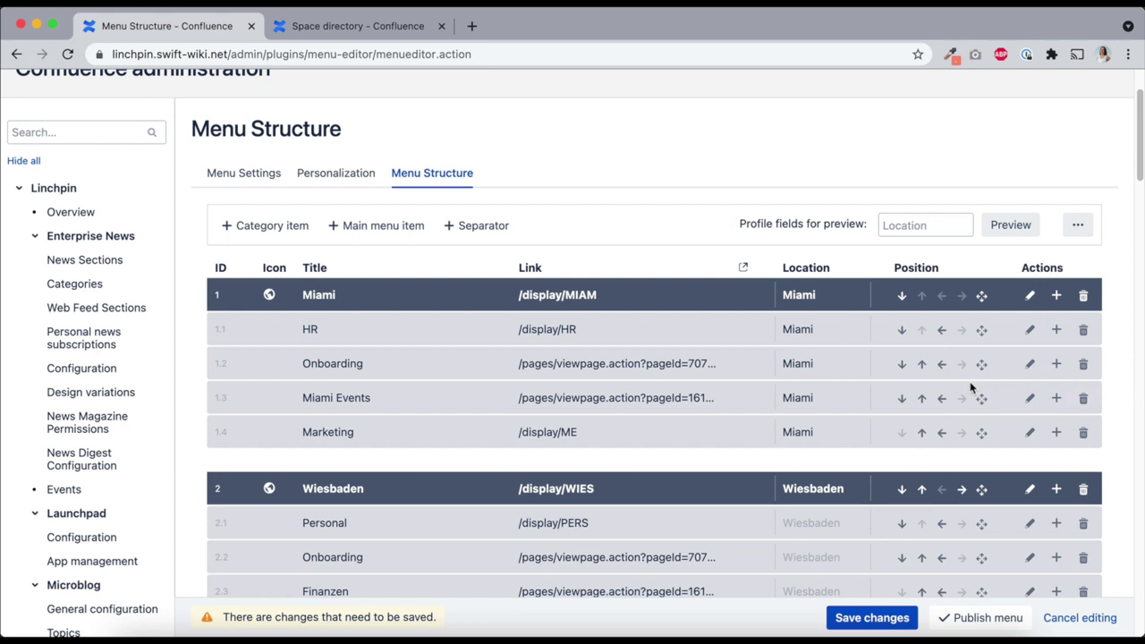
scroll(970, 386, up, 1)
scroll(969, 384, down, 2)
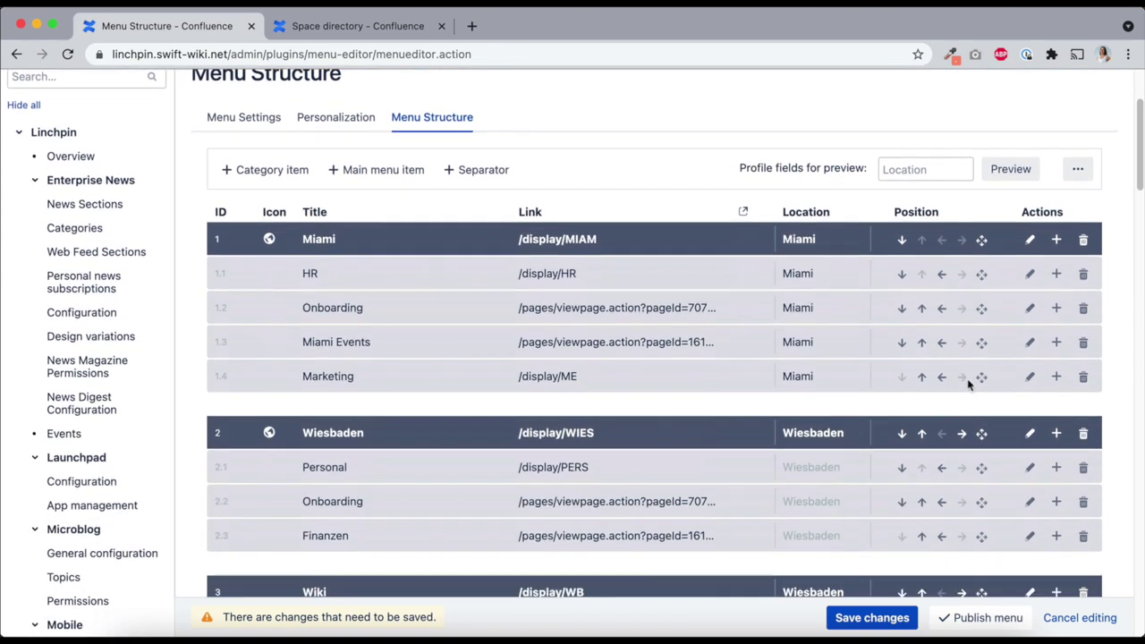
scroll(832, 501, down, 2)
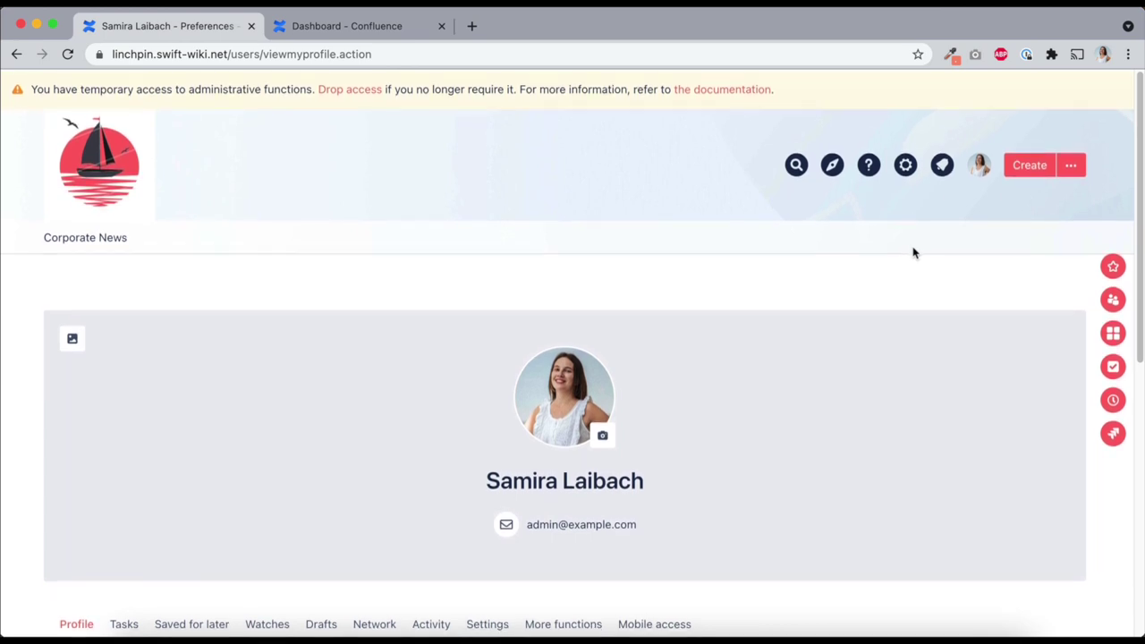
Open your profile for editing, then reach the user profile field editor from the gear menu
scroll(912, 253, down, 3)
scroll(912, 253, down, 1)
click(1013, 367)
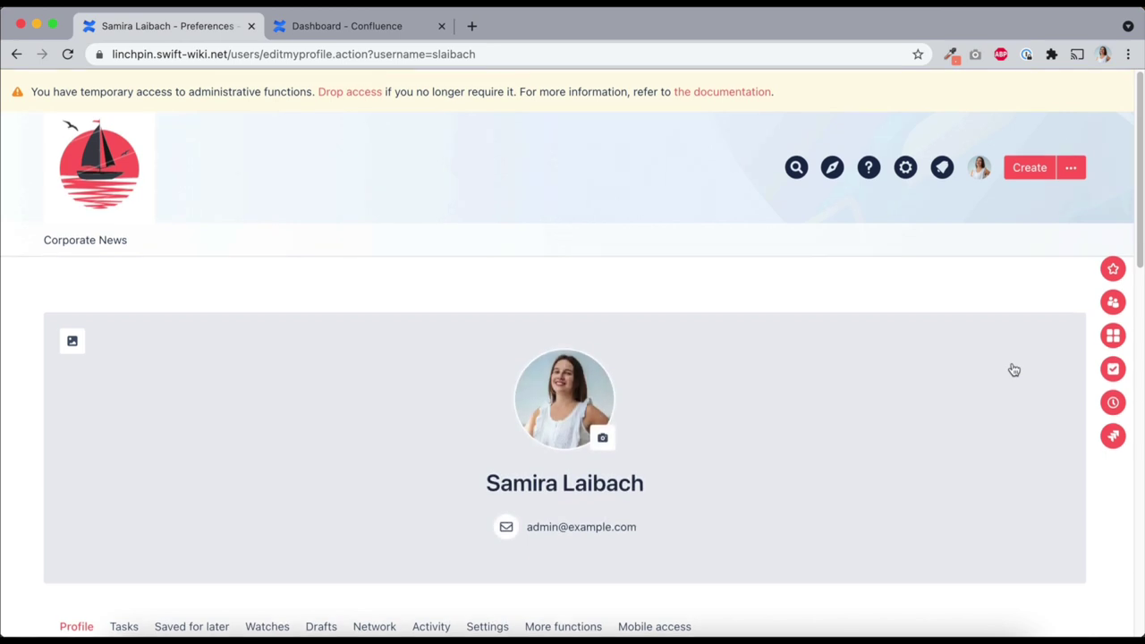
scroll(952, 378, down, 8)
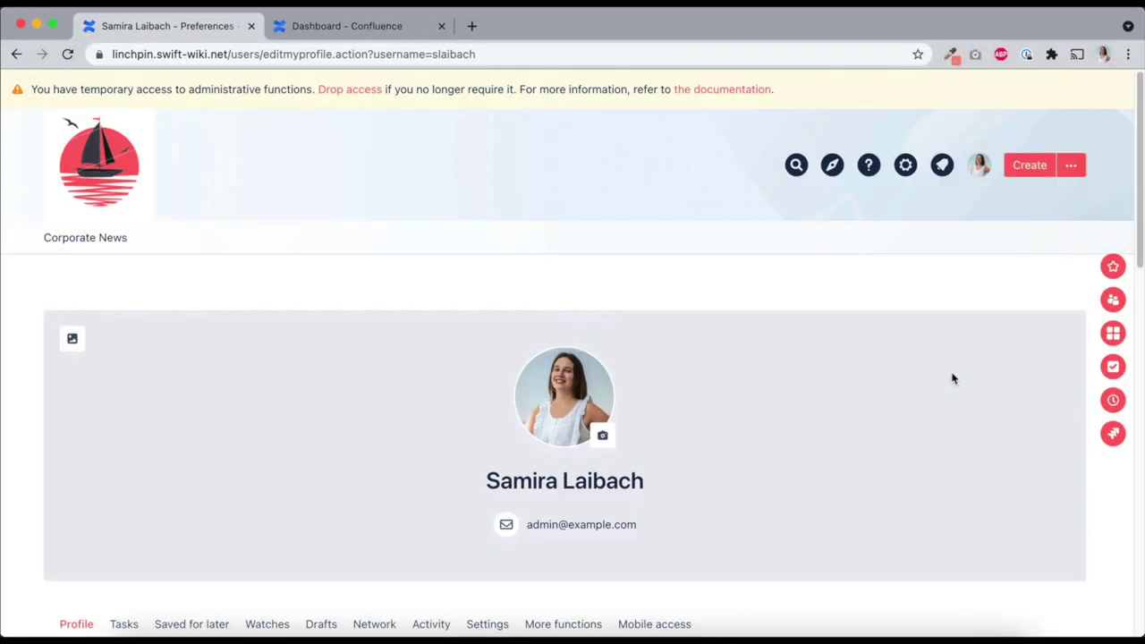
click(906, 165)
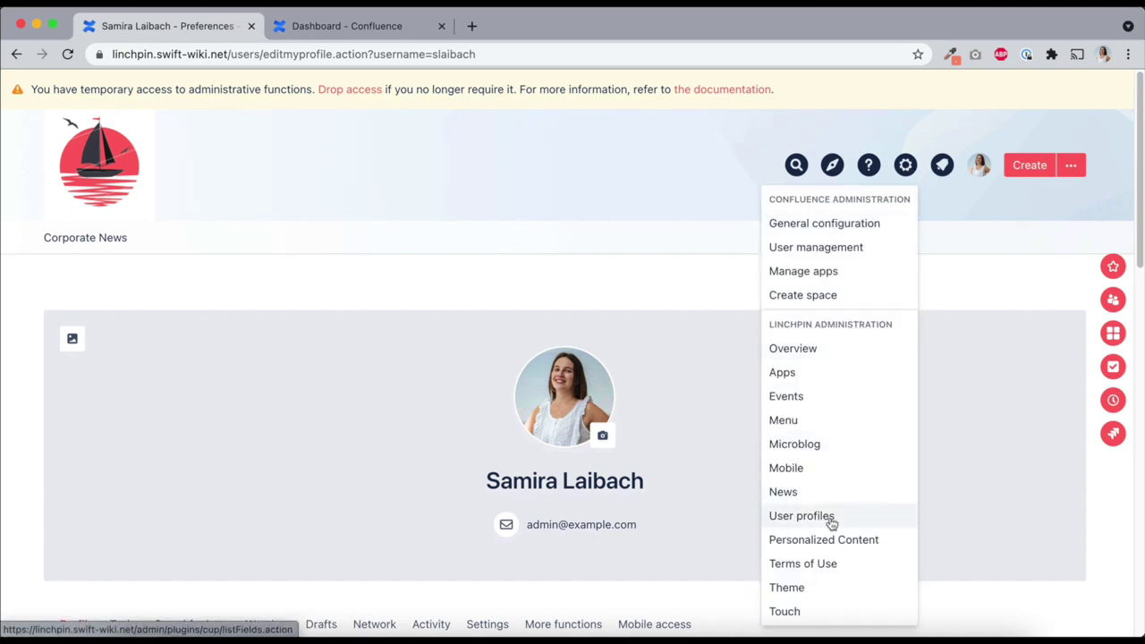
click(812, 516)
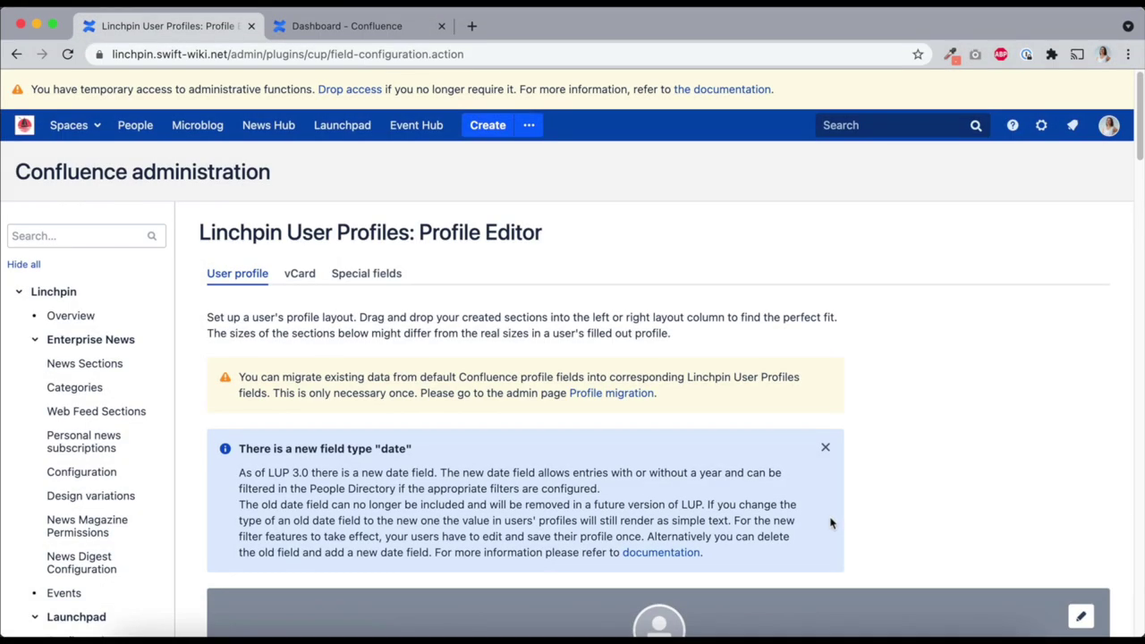
Create a SKILLS profile section containing a new field named 'Languages'
scroll(829, 522, down, 10)
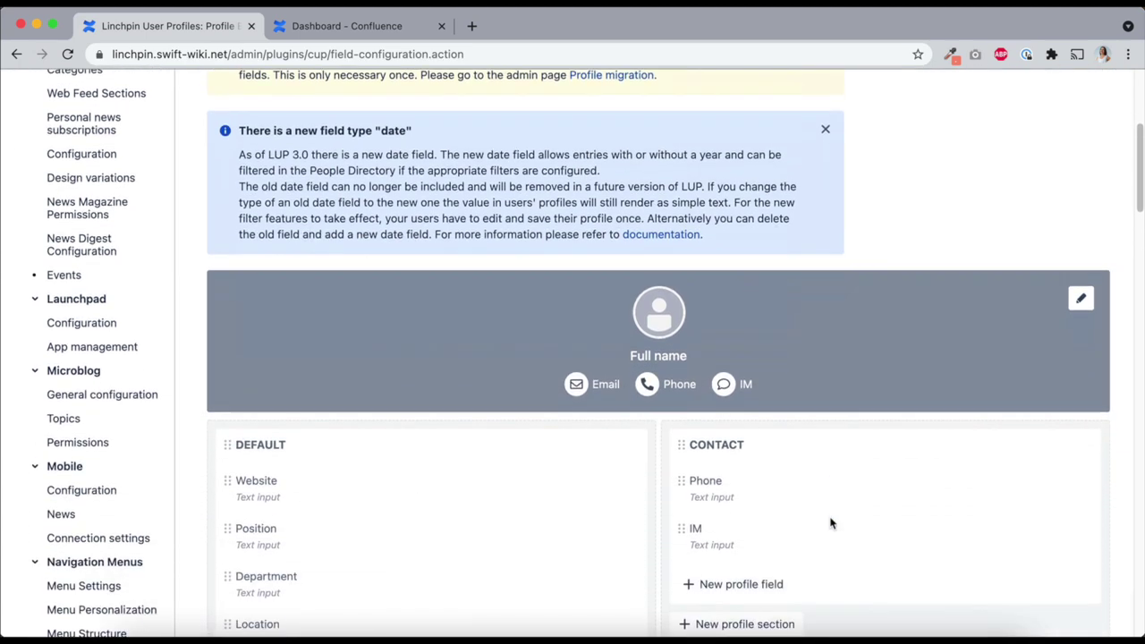
scroll(829, 523, down, 1)
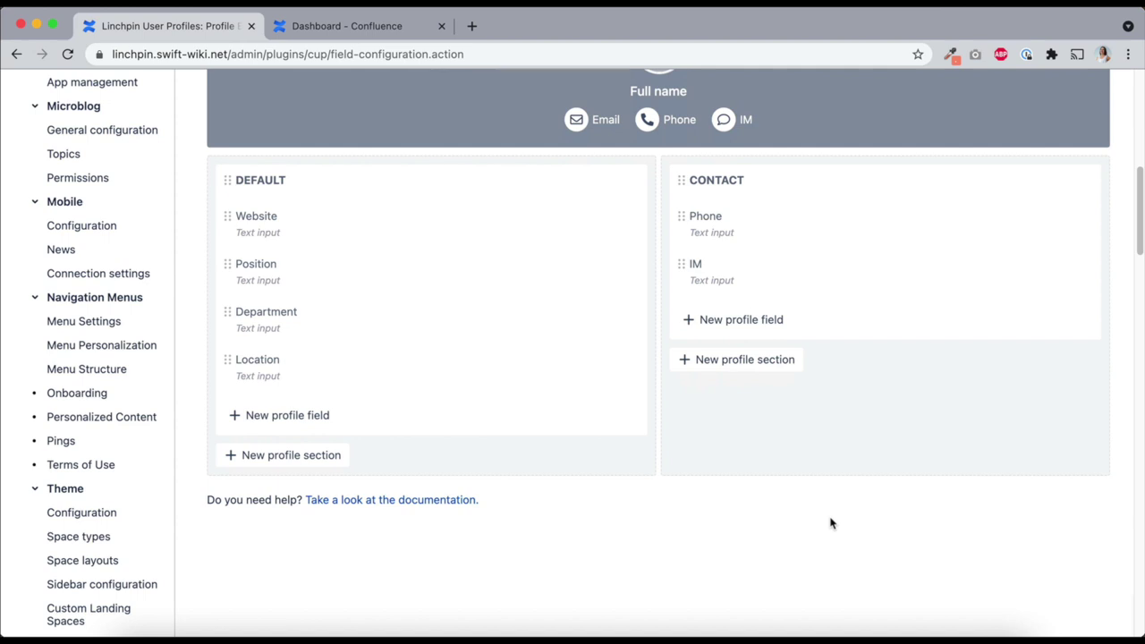
click(754, 365)
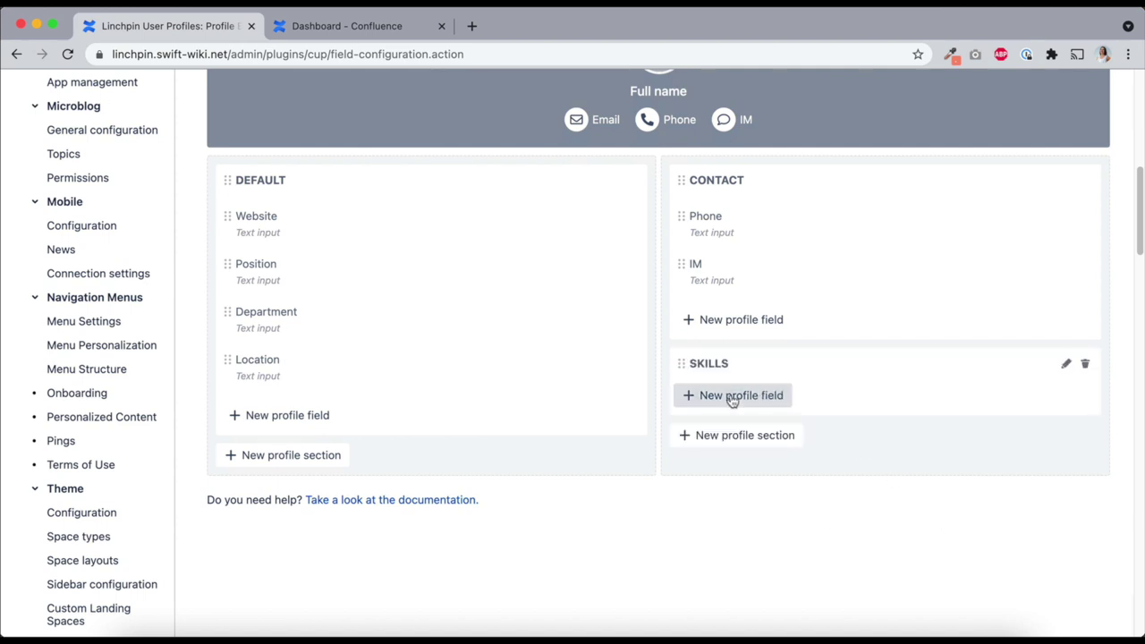
click(732, 398)
text(Languages)
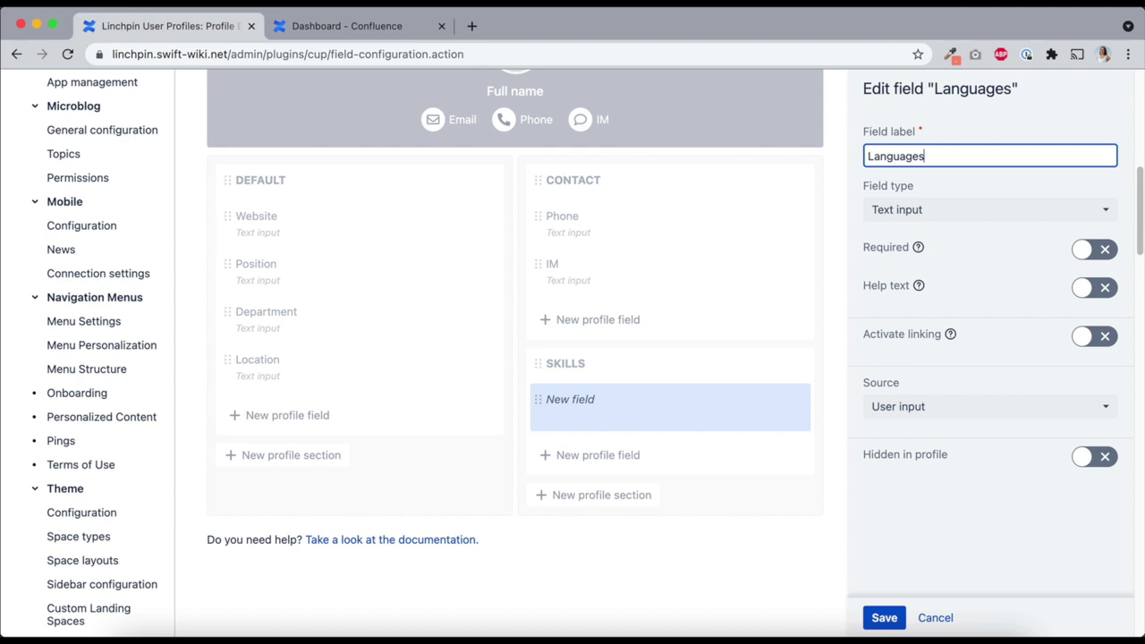
Make Languages a Language select with help text 'Which languages do you speak?', User input source, and save
click(952, 212)
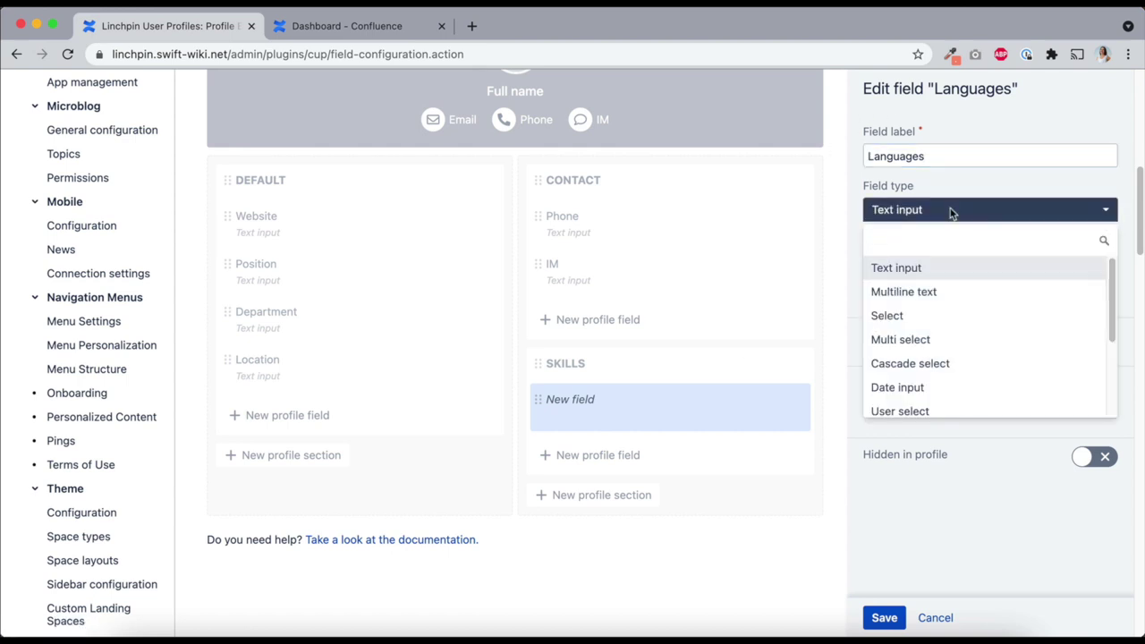
text(lang)
click(951, 268)
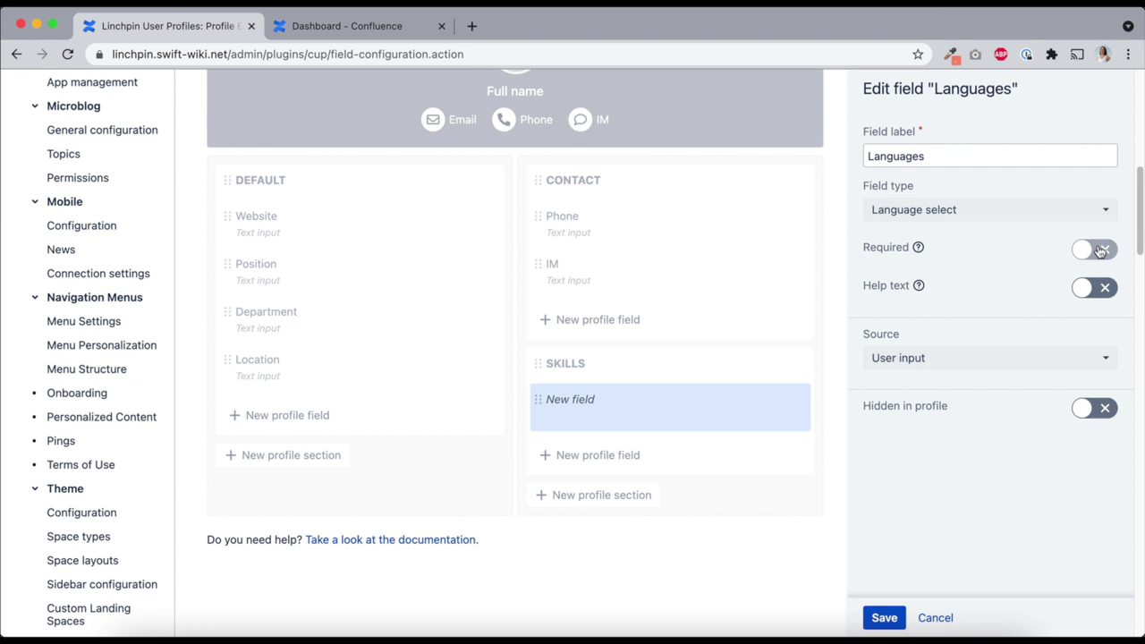
click(1088, 299)
click(1019, 326)
text(Which languages do you speak?)
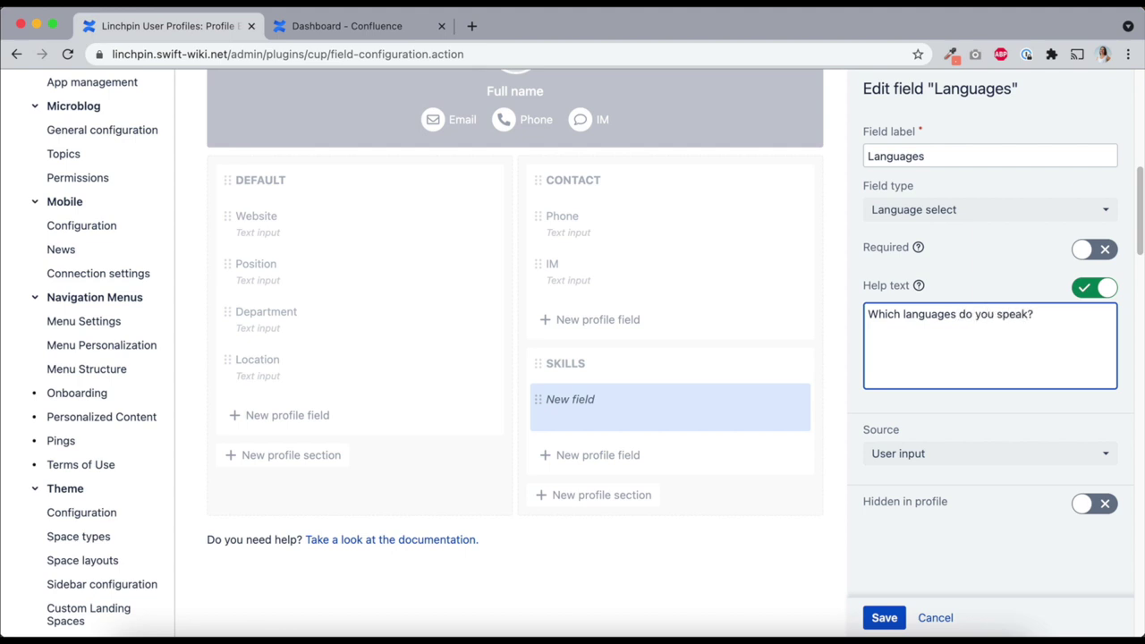
click(970, 461)
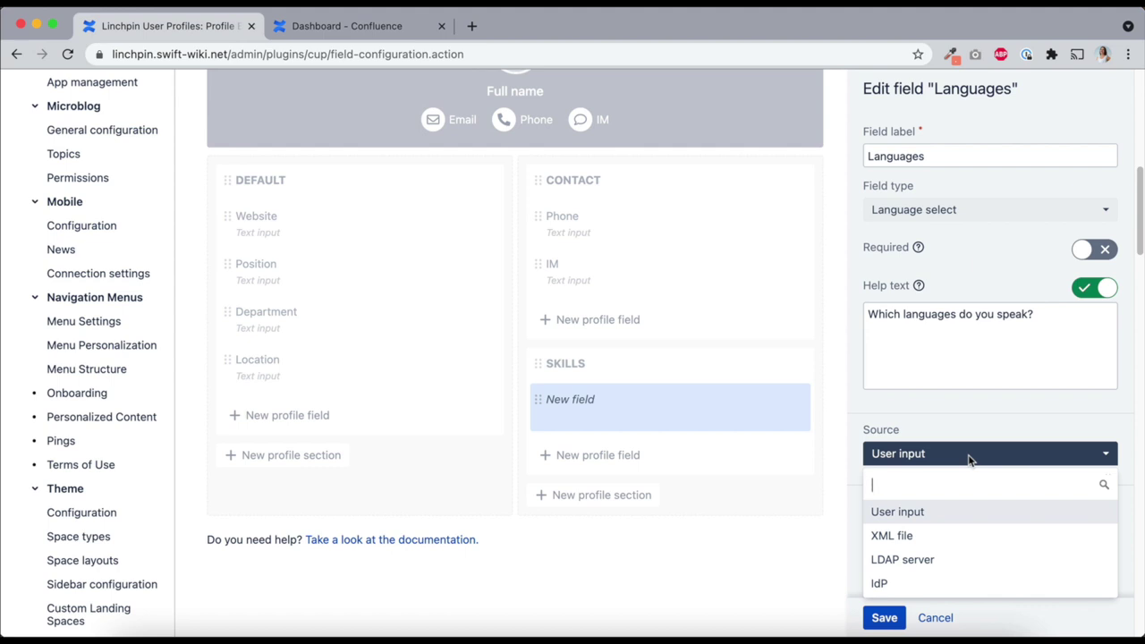
click(921, 514)
click(883, 618)
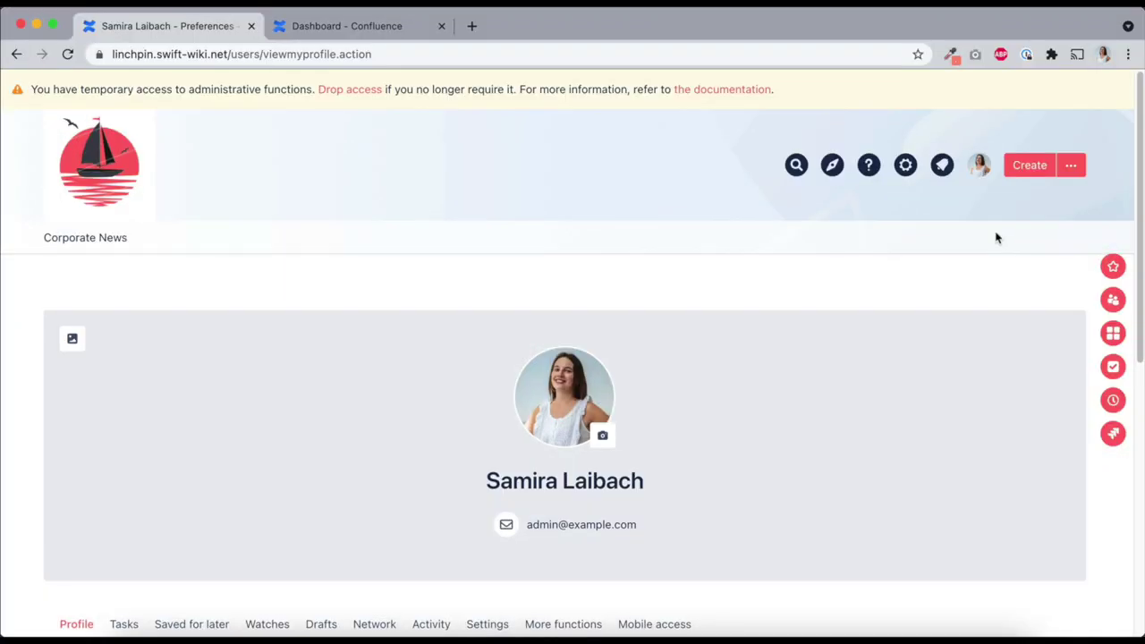
Pick English and German in your profile's Languages field and save the profile
scroll(996, 237, down, 5)
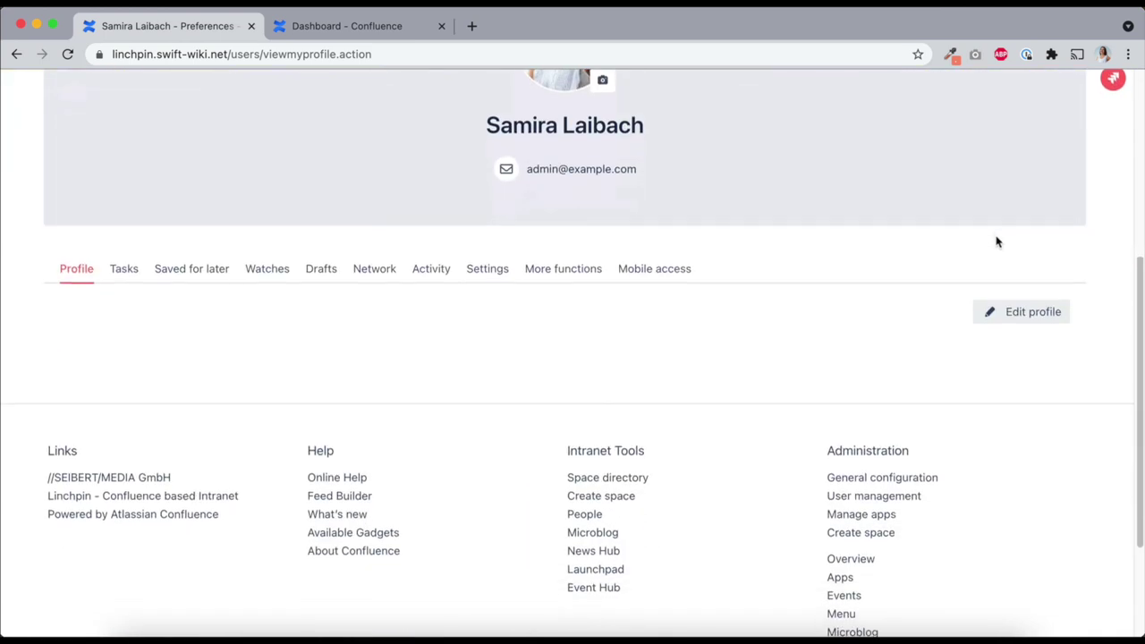
click(1011, 310)
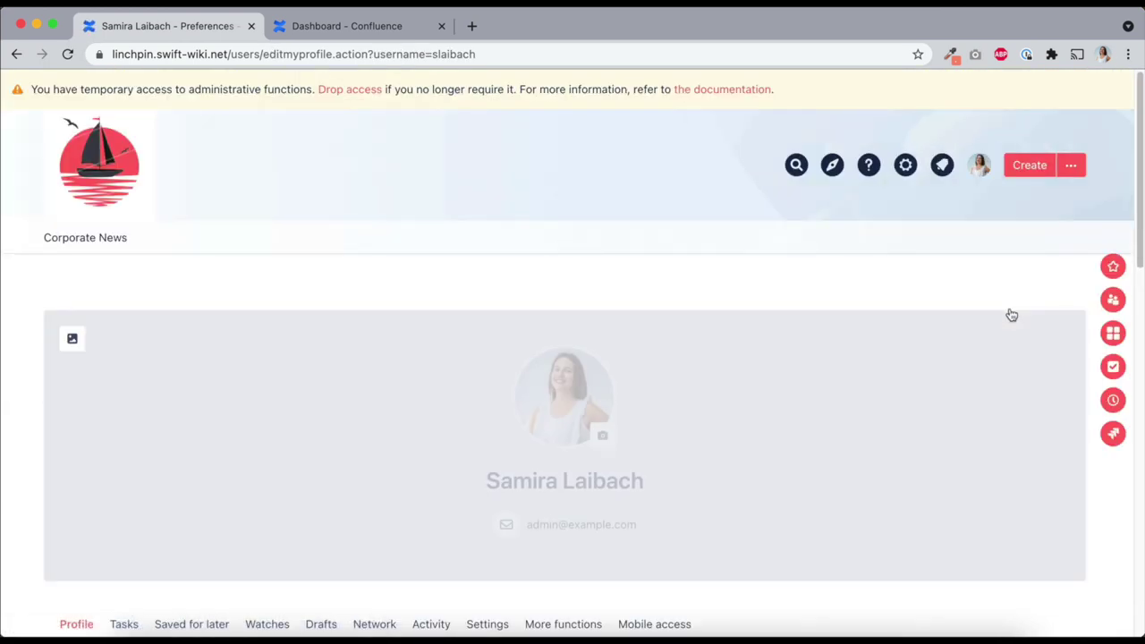
scroll(1012, 315, down, 5)
scroll(1011, 315, down, 4)
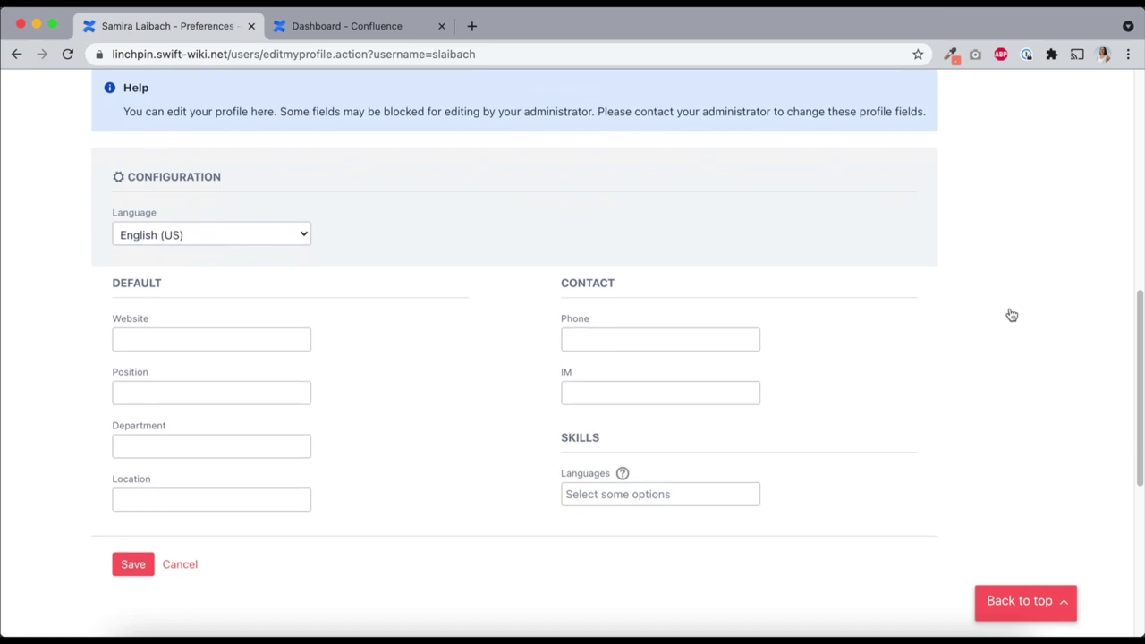
click(644, 445)
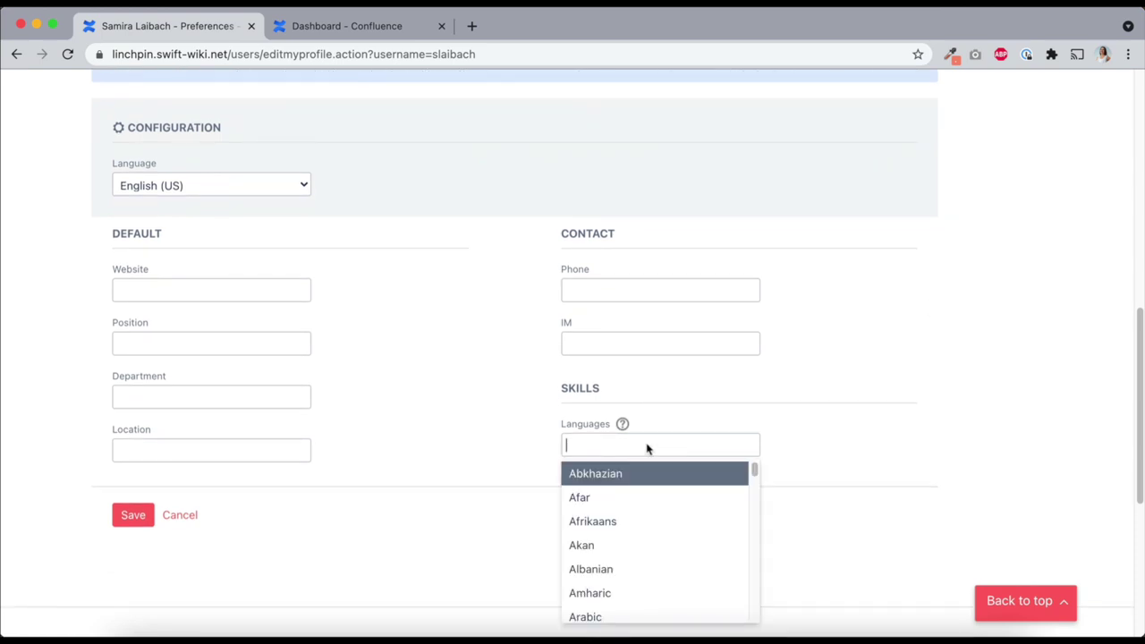
text(engl)
click(628, 478)
text(germa)
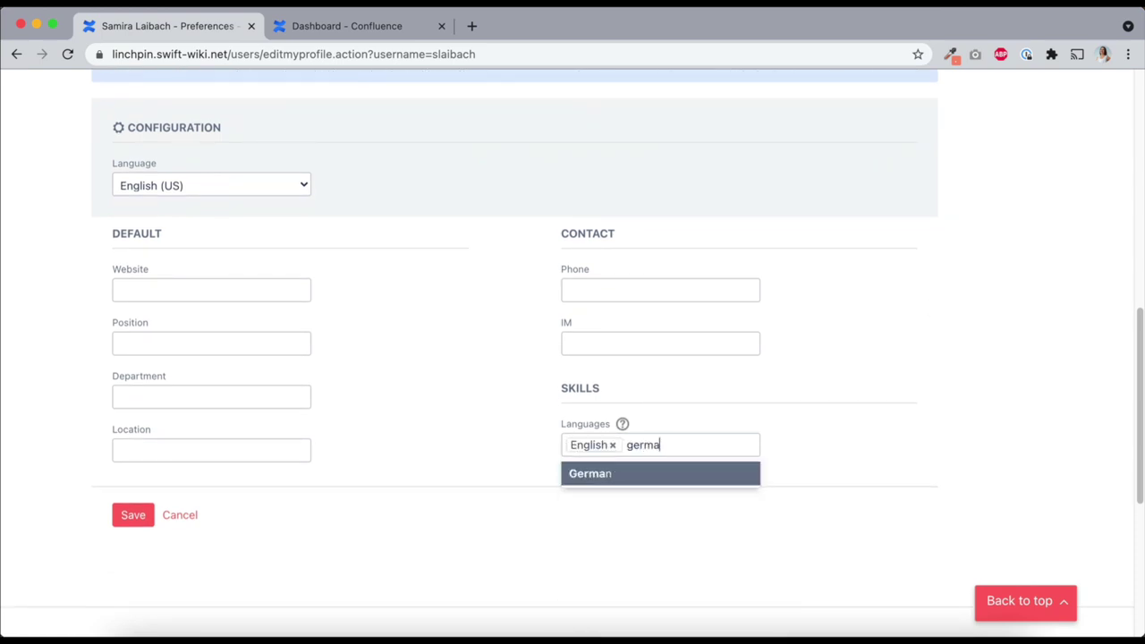
click(668, 476)
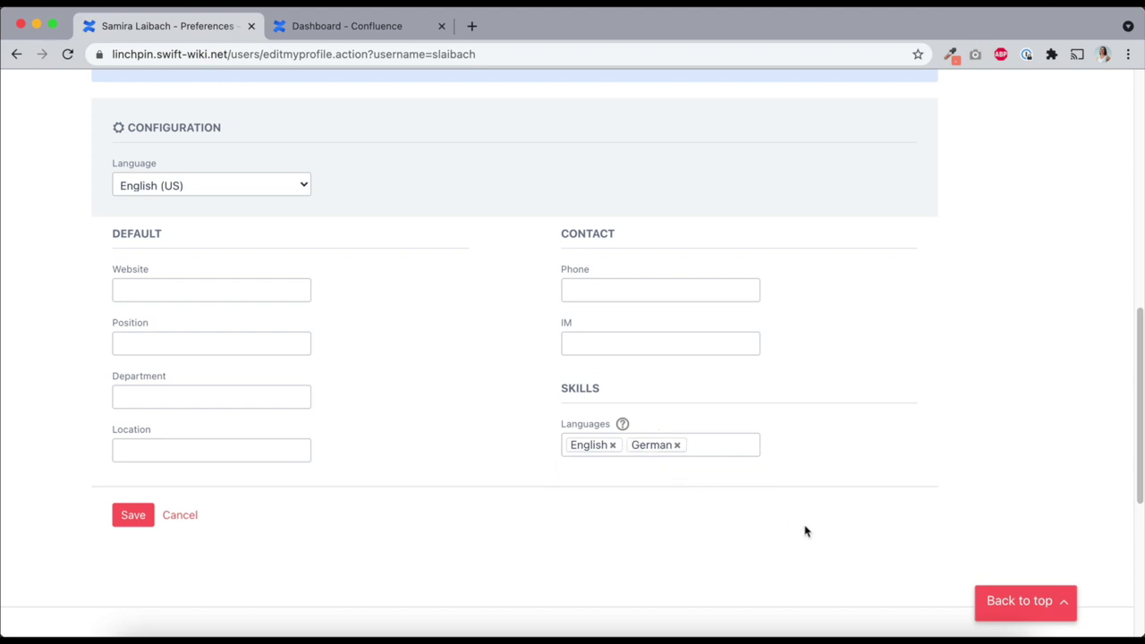
click(131, 514)
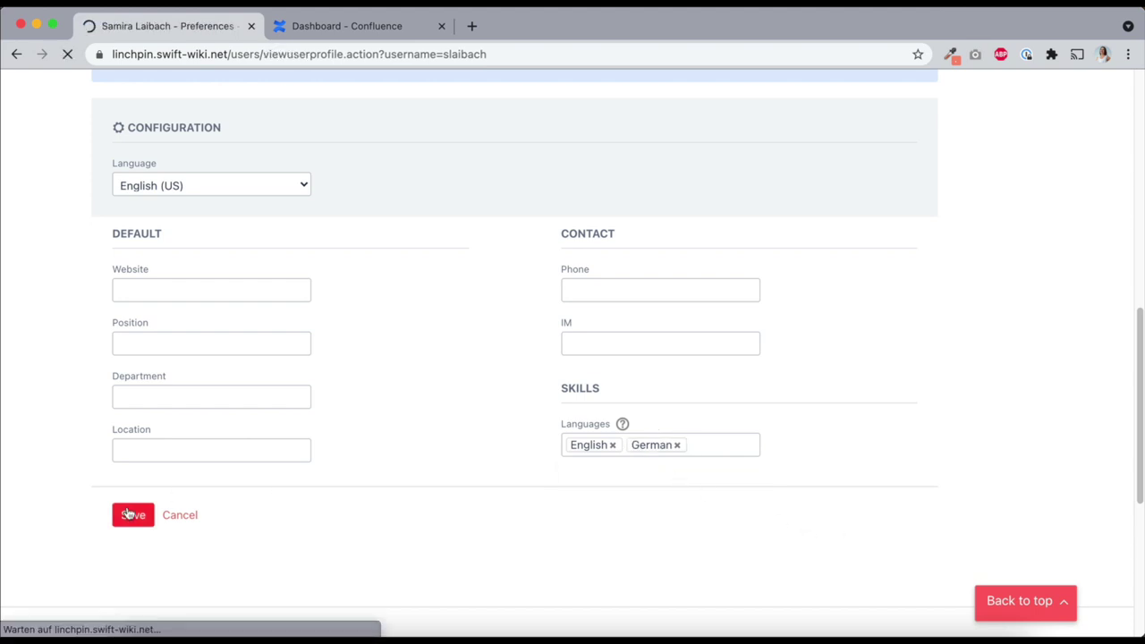
scroll(129, 513, down, 3)
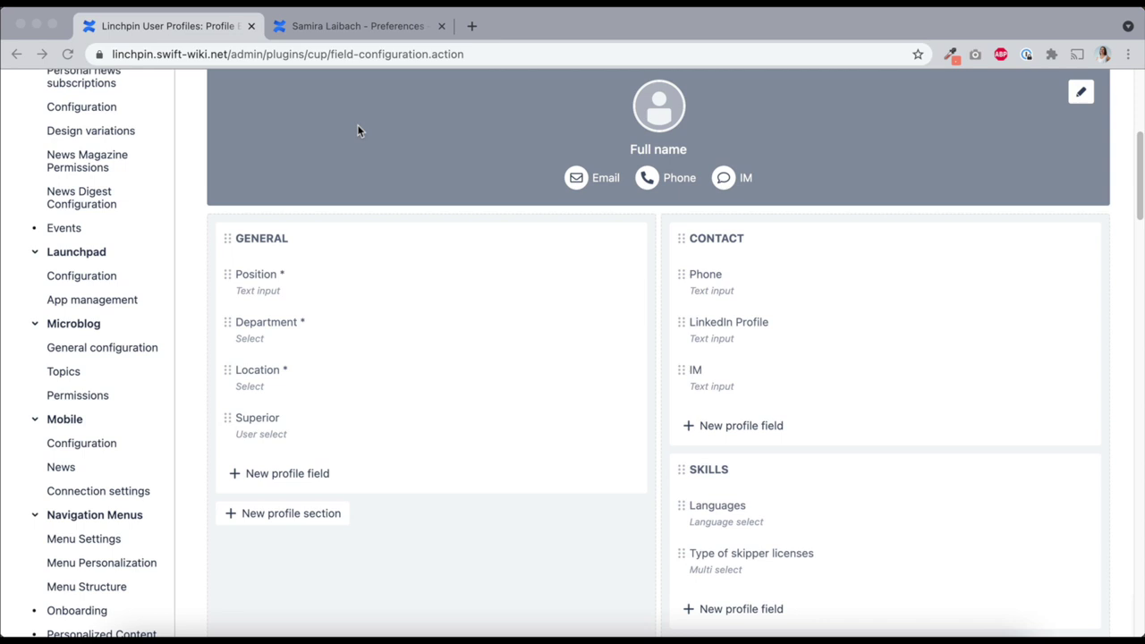
scroll(357, 132, down, 1)
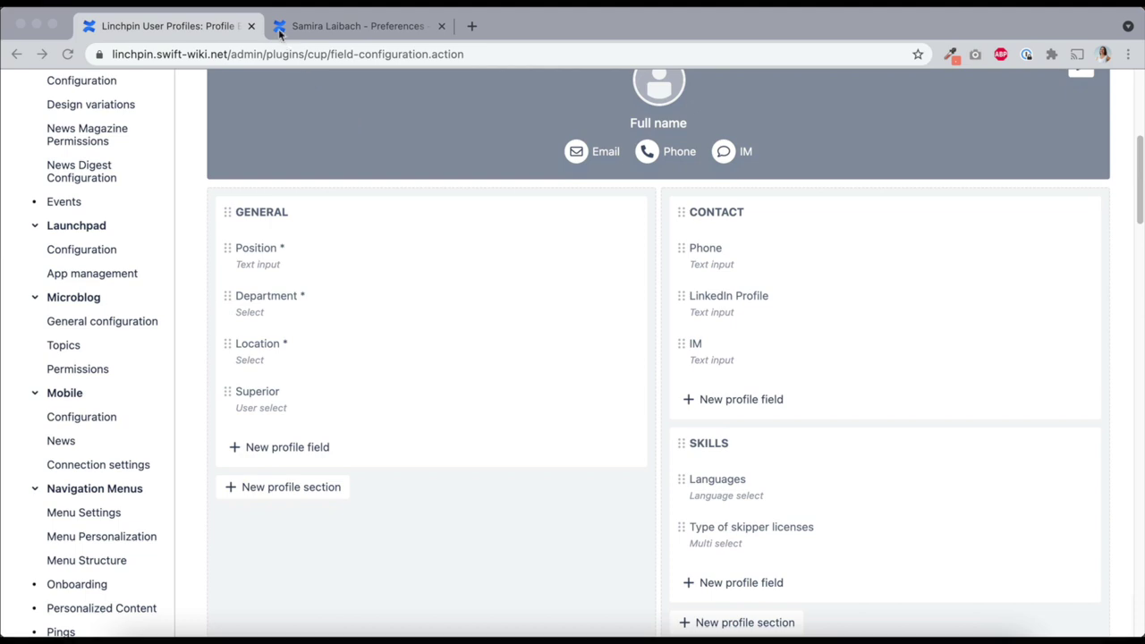
click(279, 29)
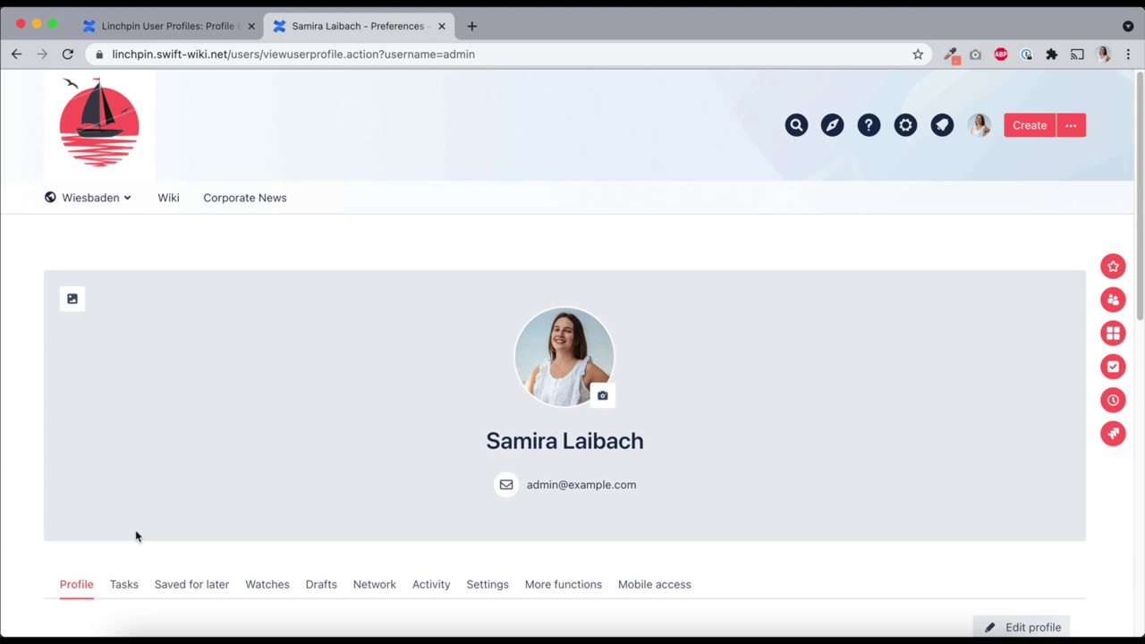
Set the second photo from the DIY Guide folder as the profile header background and save
click(73, 298)
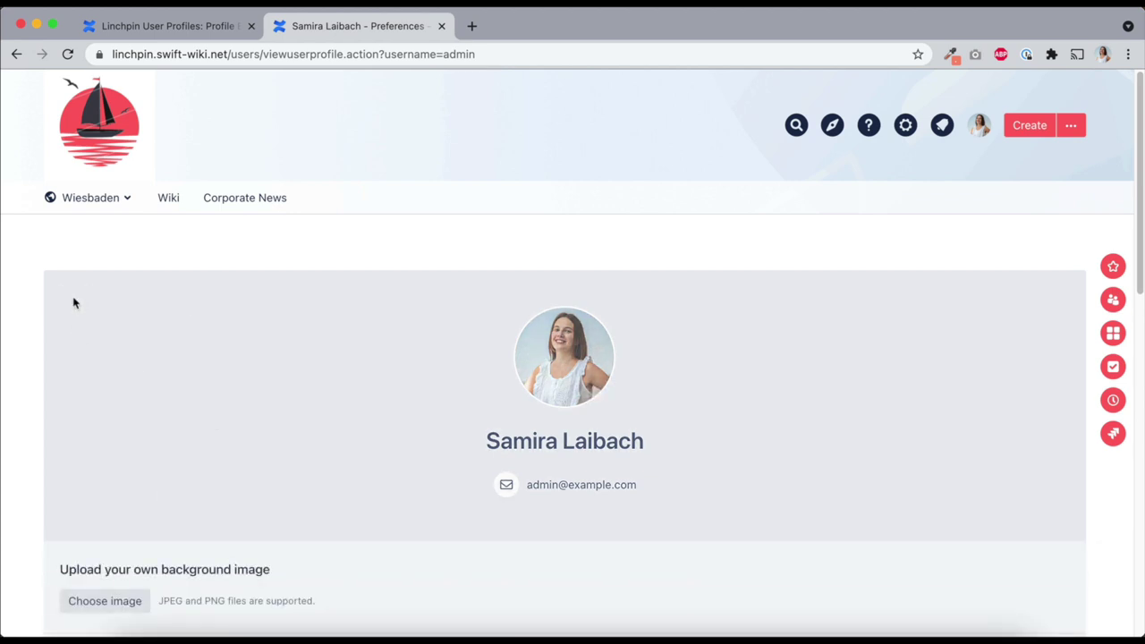
scroll(206, 412, down, 3)
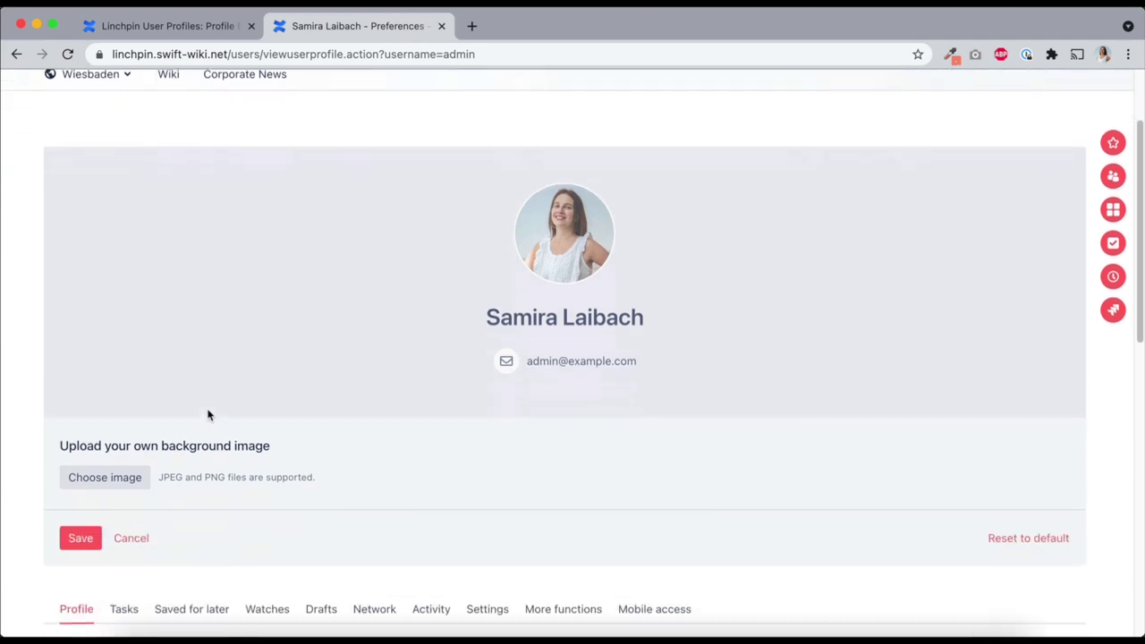
click(108, 456)
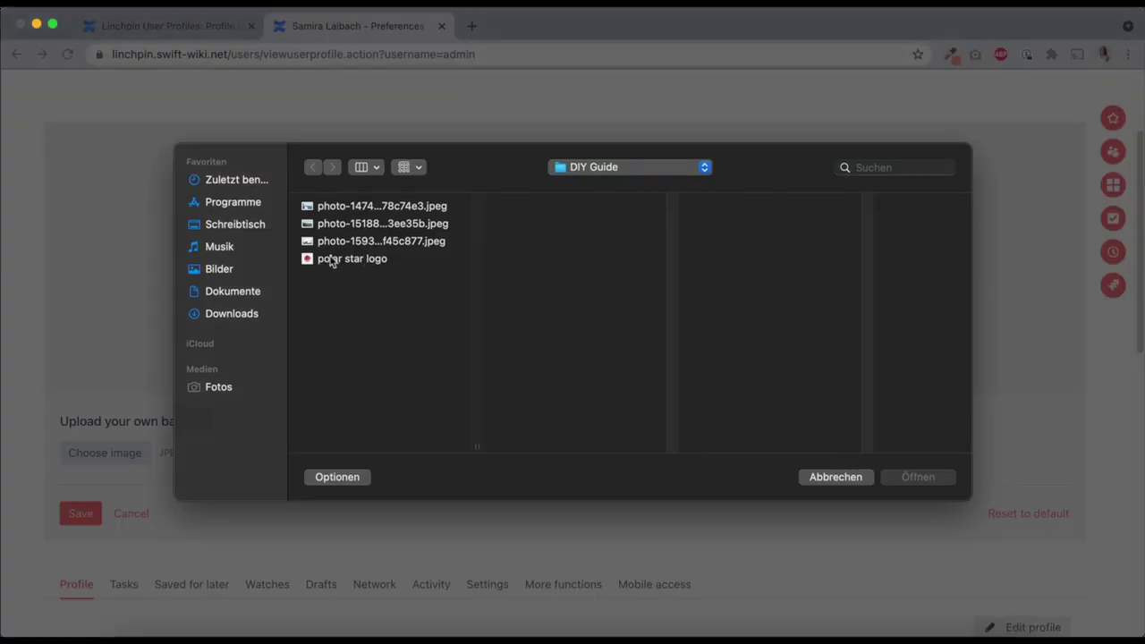
click(361, 230)
key(Return)
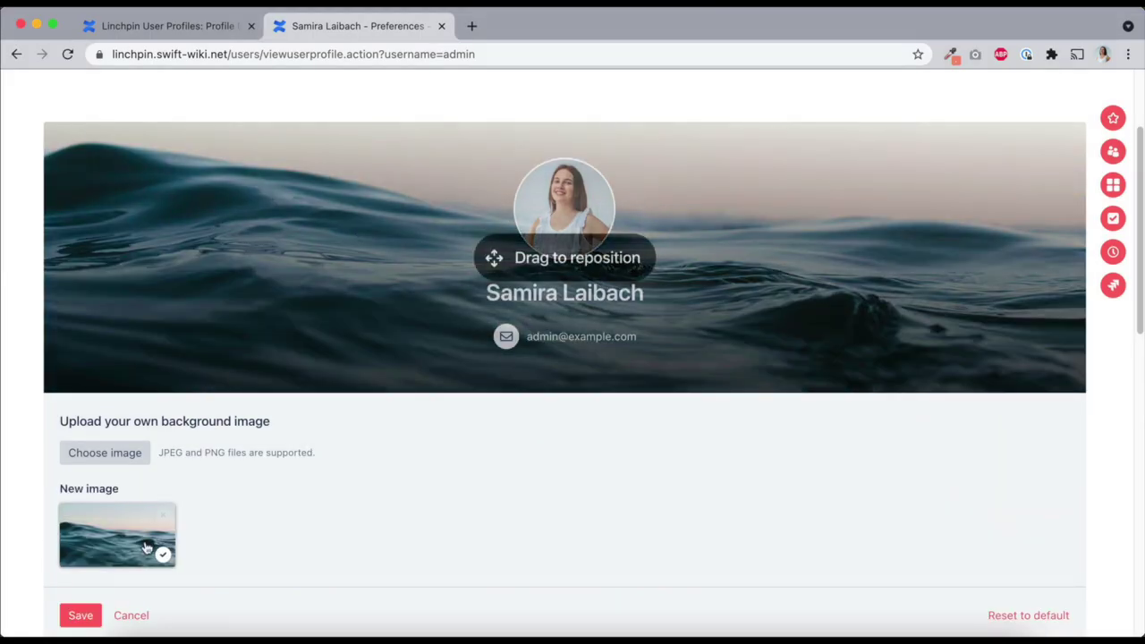
click(87, 611)
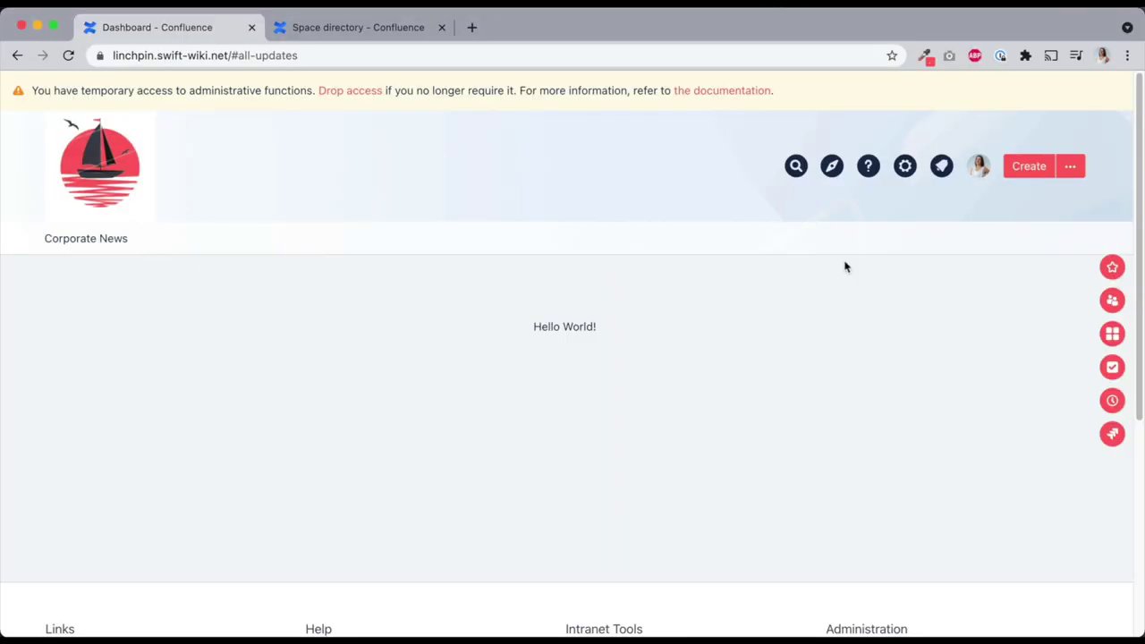
Go to People from the site navigation menu and switch the directory to table view
click(832, 170)
click(723, 229)
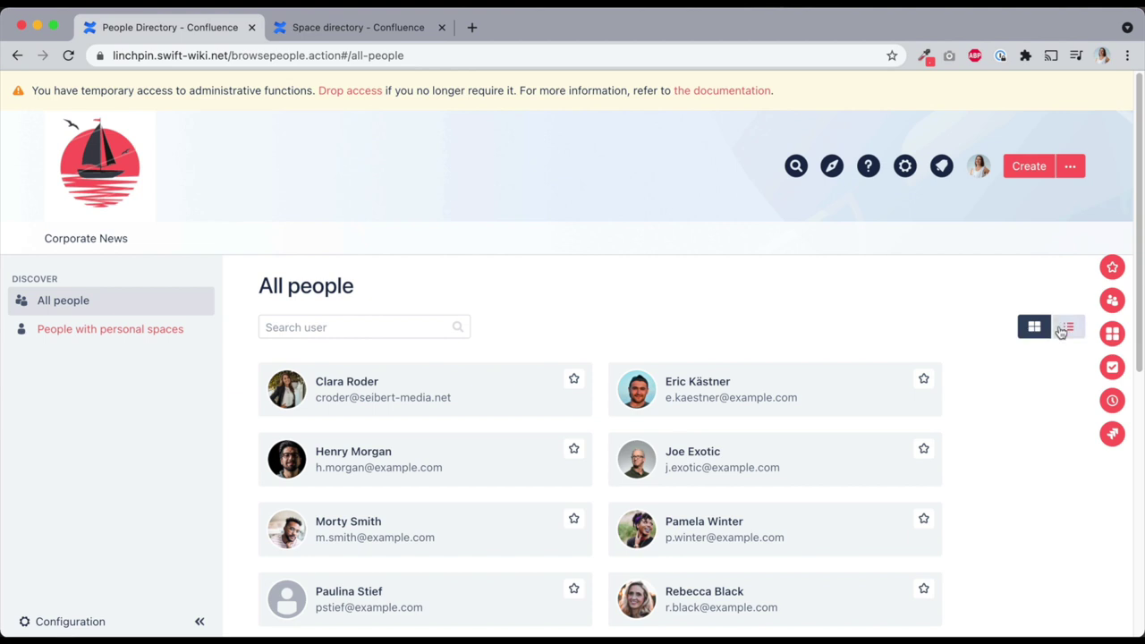
click(1064, 329)
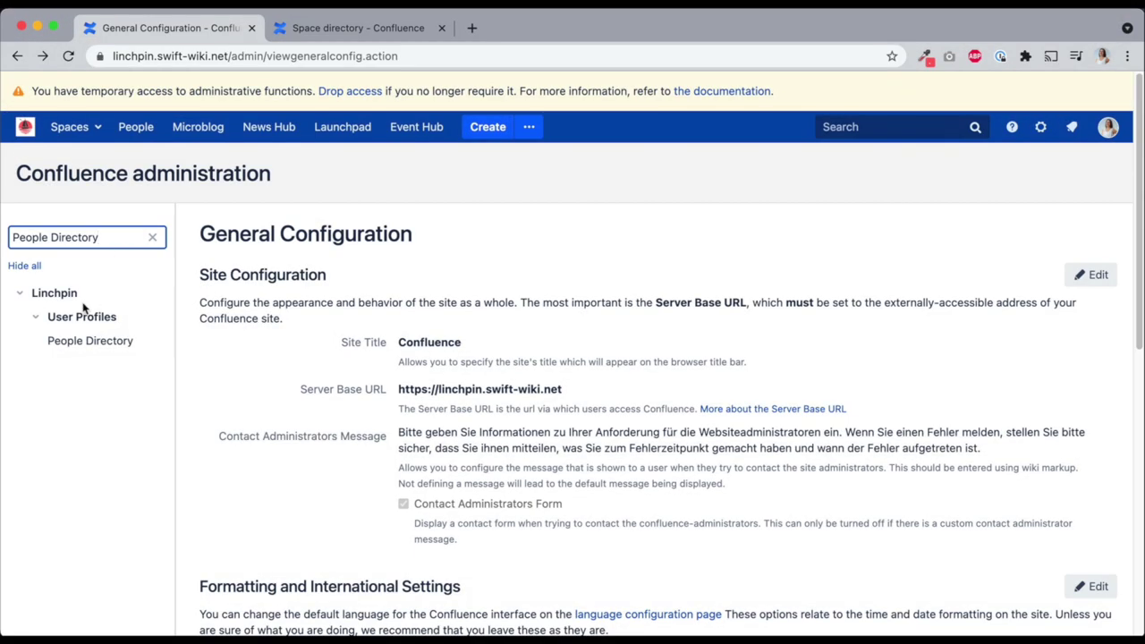
In People Directory configuration, add Location and Languages as directory filters
click(58, 348)
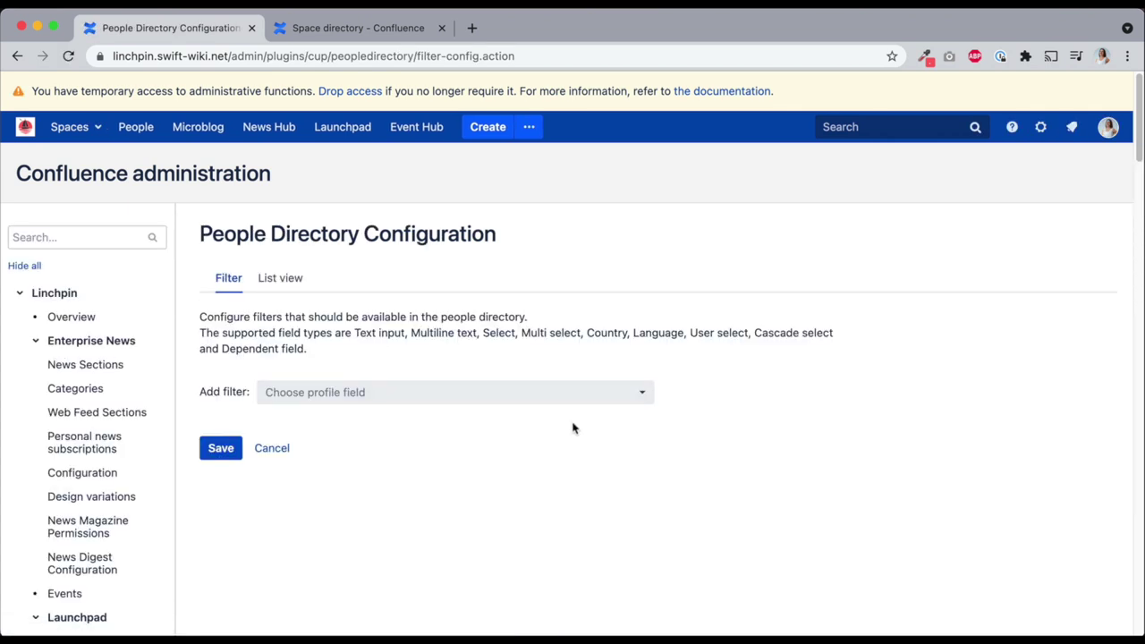
click(535, 392)
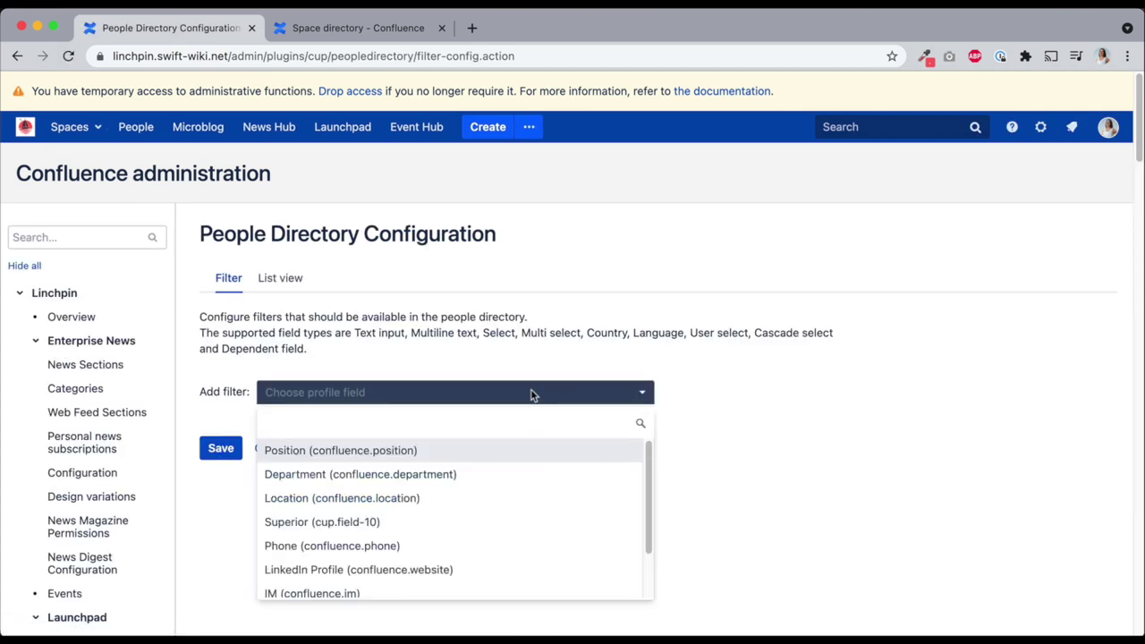
text(loca)
click(507, 448)
click(506, 440)
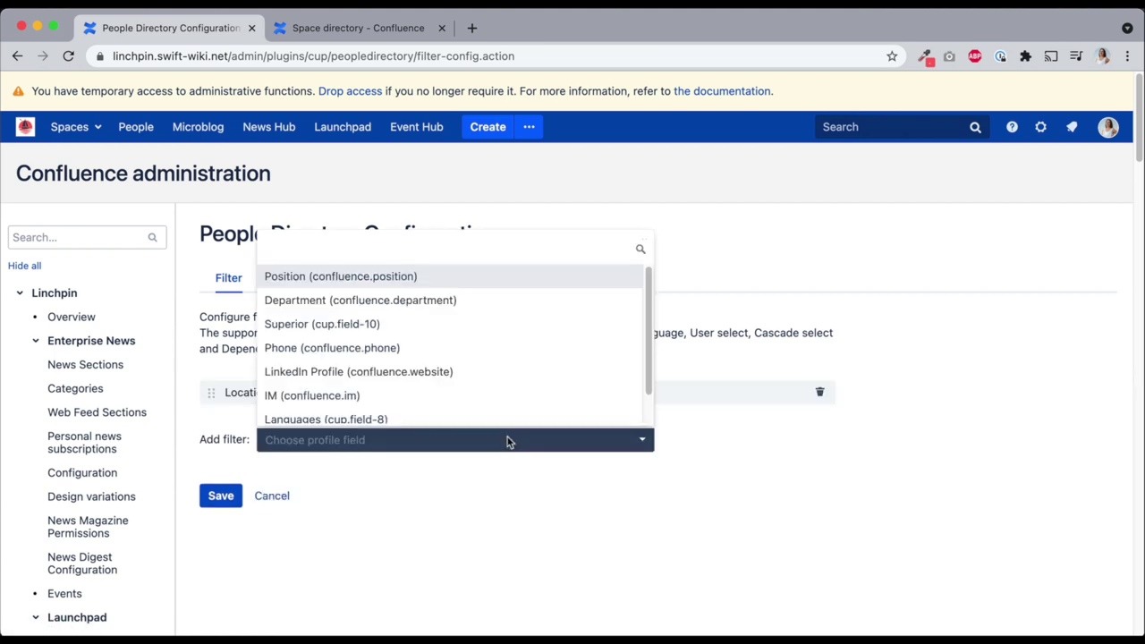
text(lang)
click(507, 411)
Add a Type of skipper licenses filter and save the directory filters
click(495, 471)
text(typ)
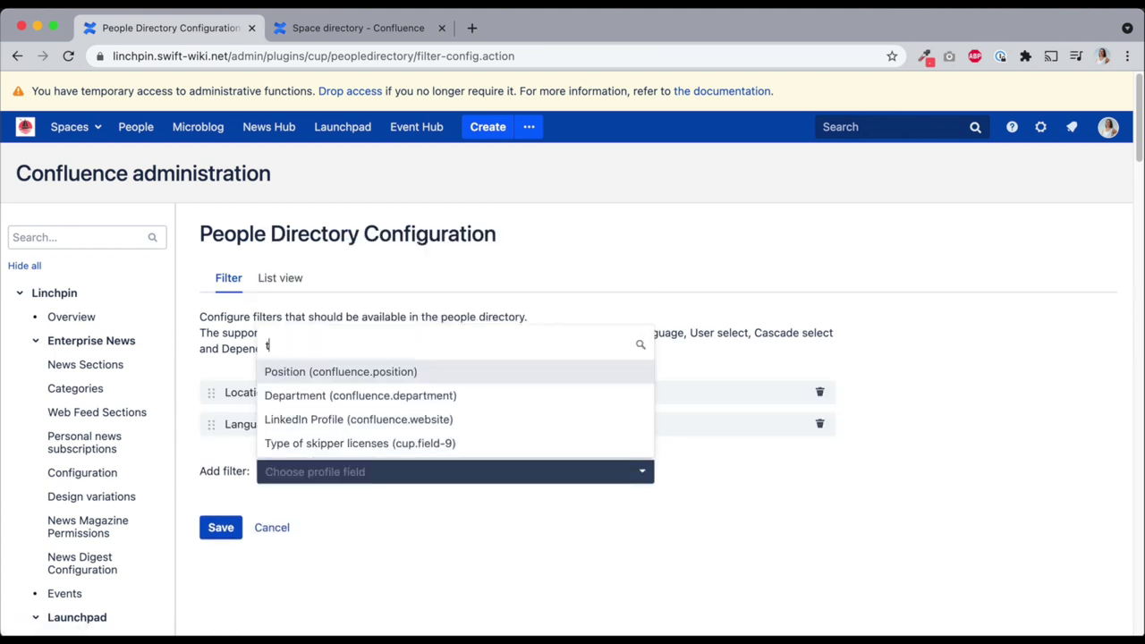
click(488, 445)
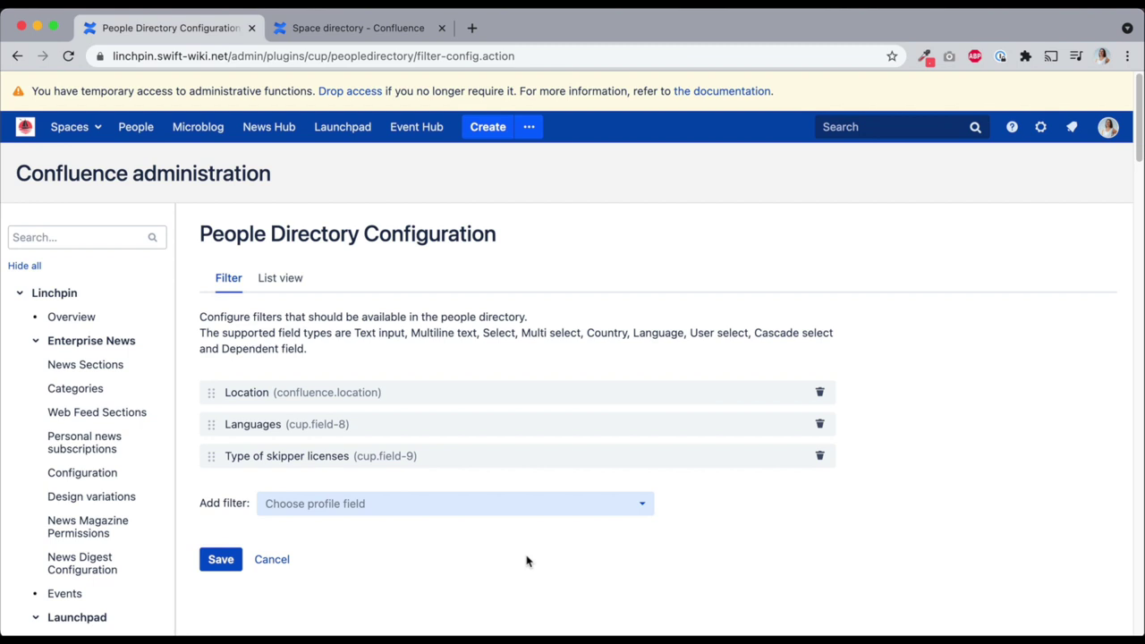
mouse_move(210, 455)
mouse_down()
mouse_move(211, 424)
mouse_move(211, 456)
mouse_up()
click(216, 563)
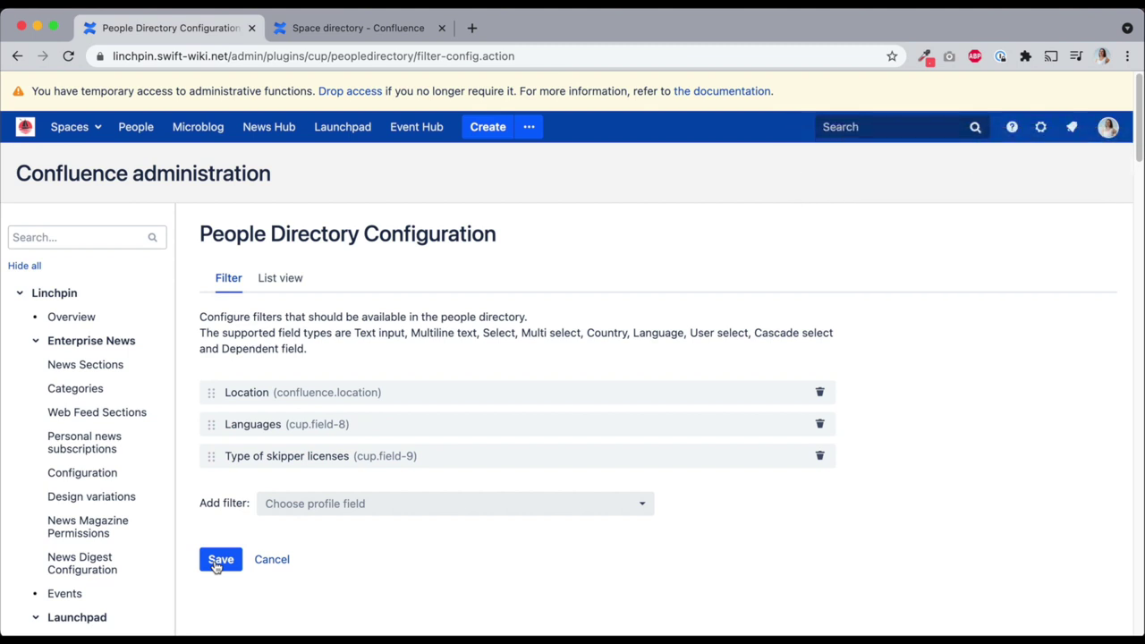
click(280, 278)
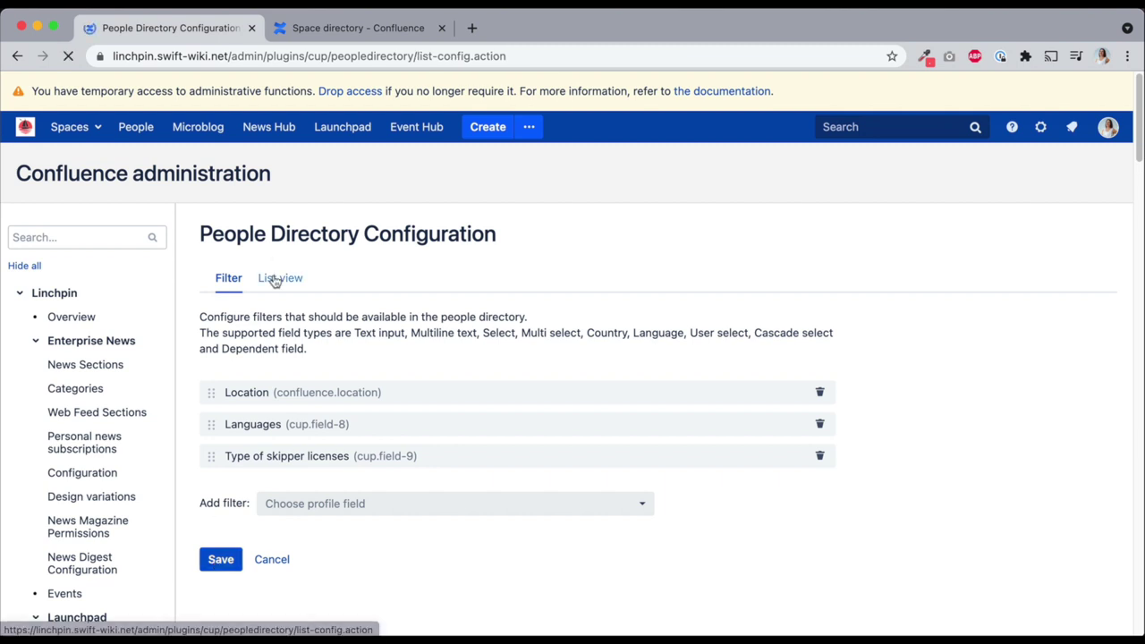
Add Languages, Location and Type of skipper licenses columns, place Languages after Location, and save
click(390, 379)
text(lang)
click(383, 435)
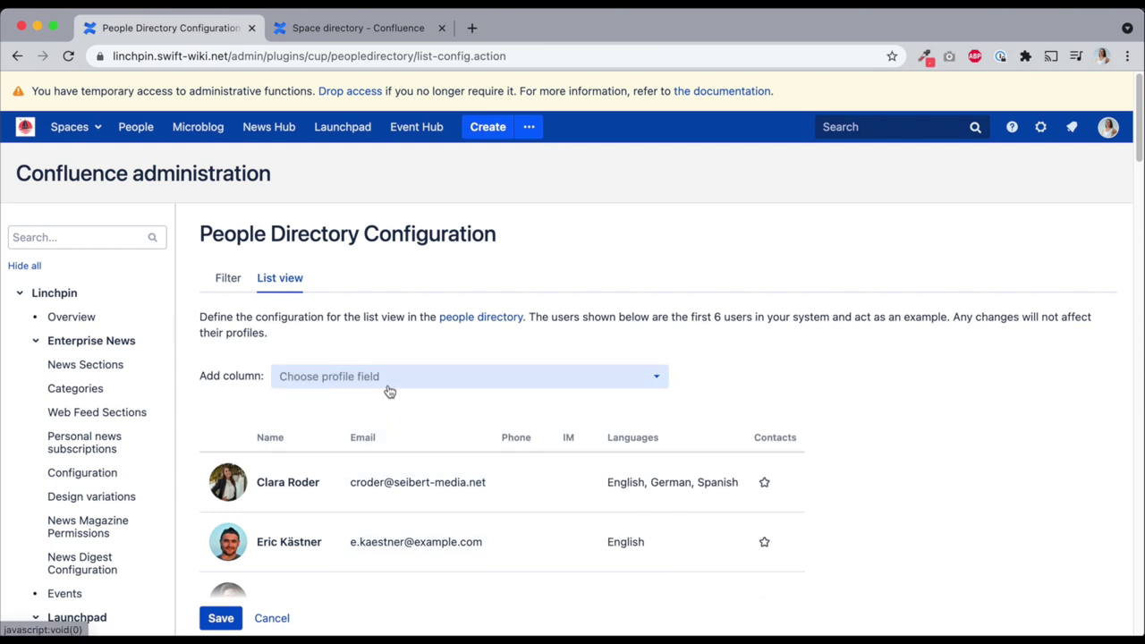
click(390, 387)
text(loca)
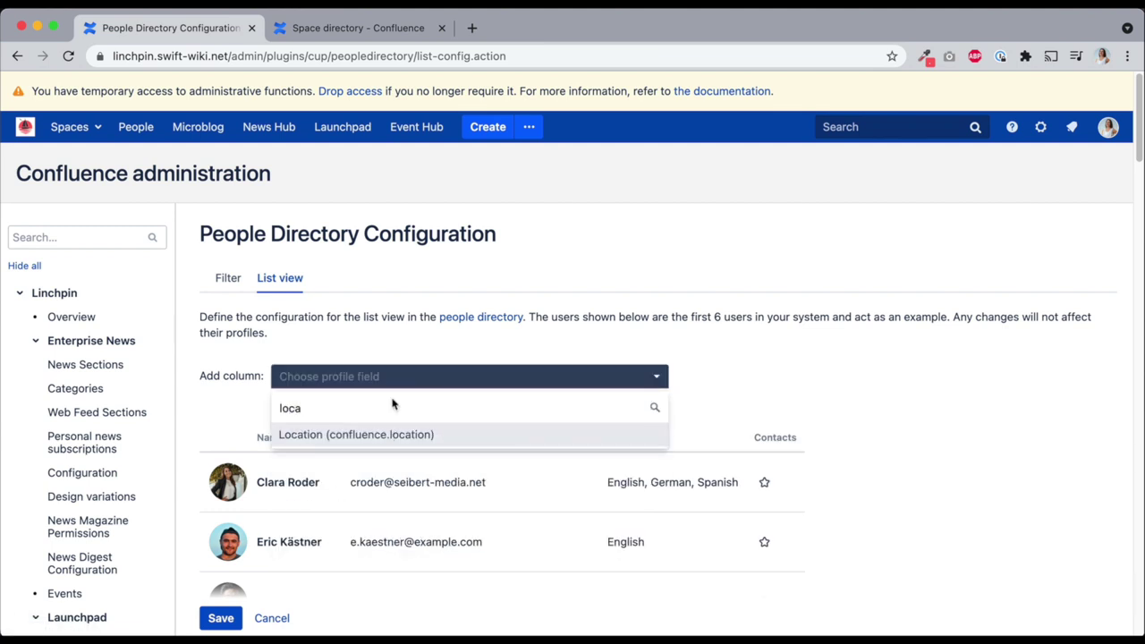
click(397, 435)
click(404, 381)
text(type)
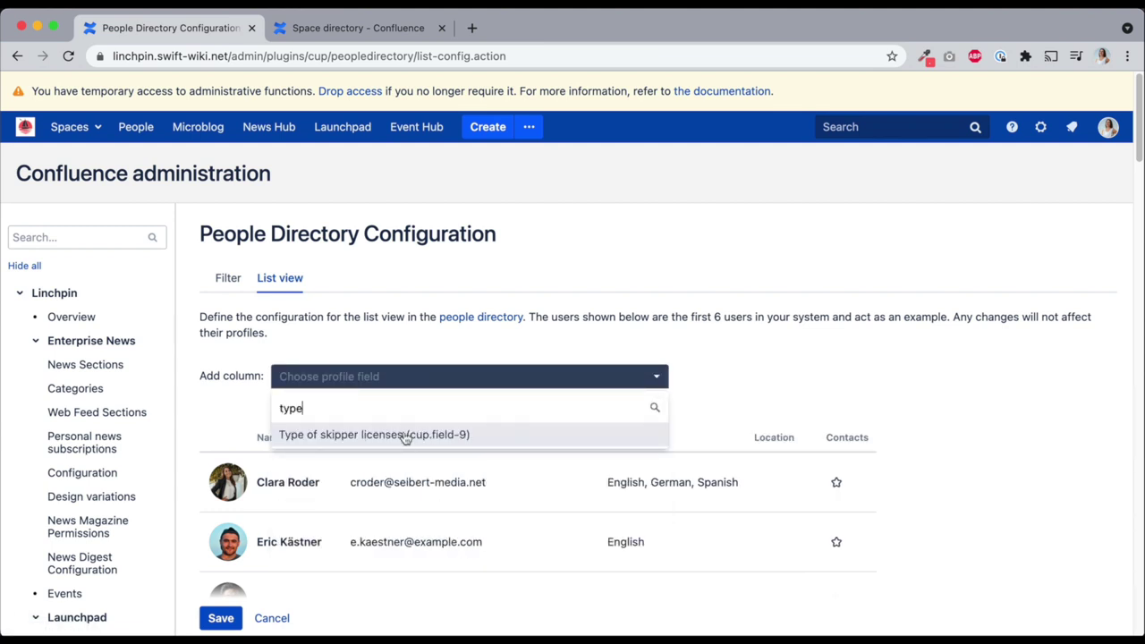
click(403, 436)
drag(644, 416, 793, 409)
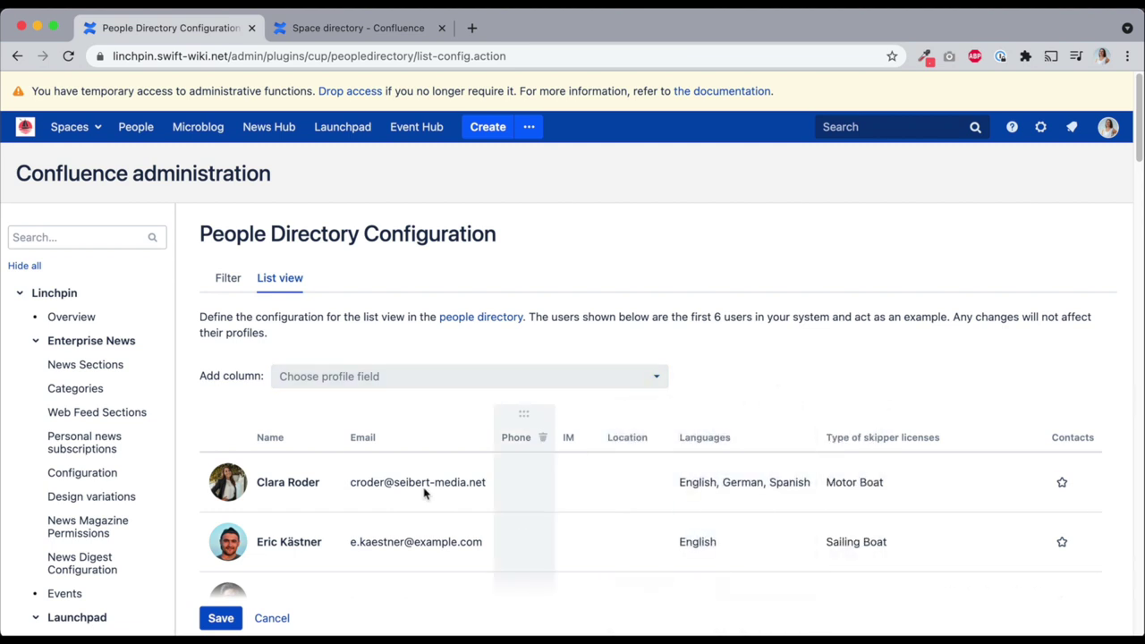
click(235, 617)
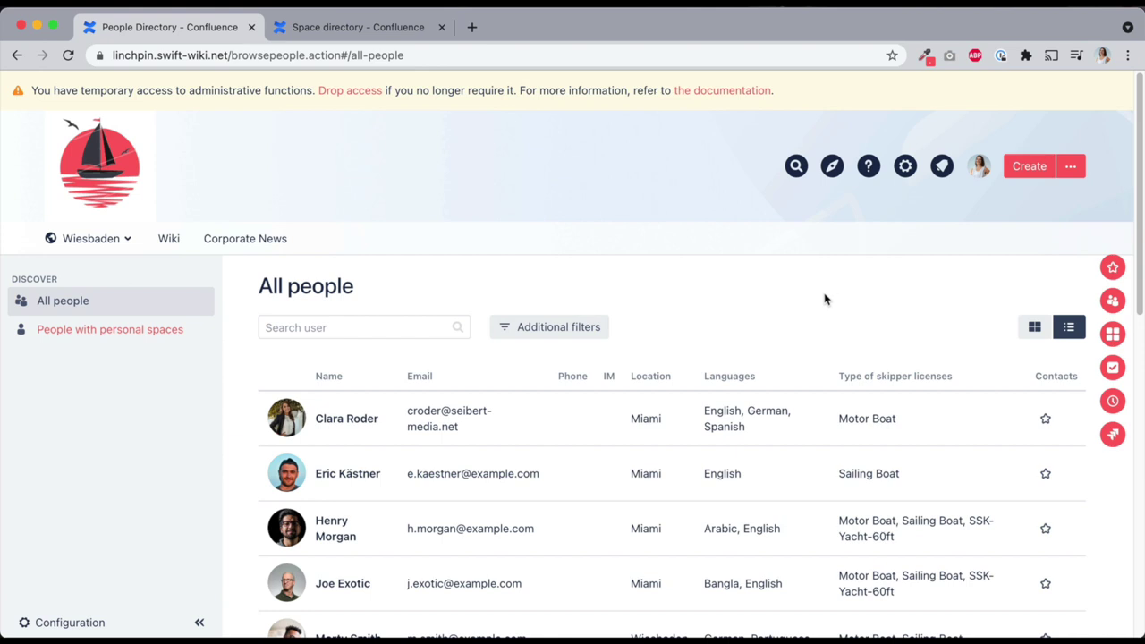
Filter the people directory to German speakers located in Miami
click(572, 328)
click(541, 393)
text(german)
click(550, 426)
click(435, 402)
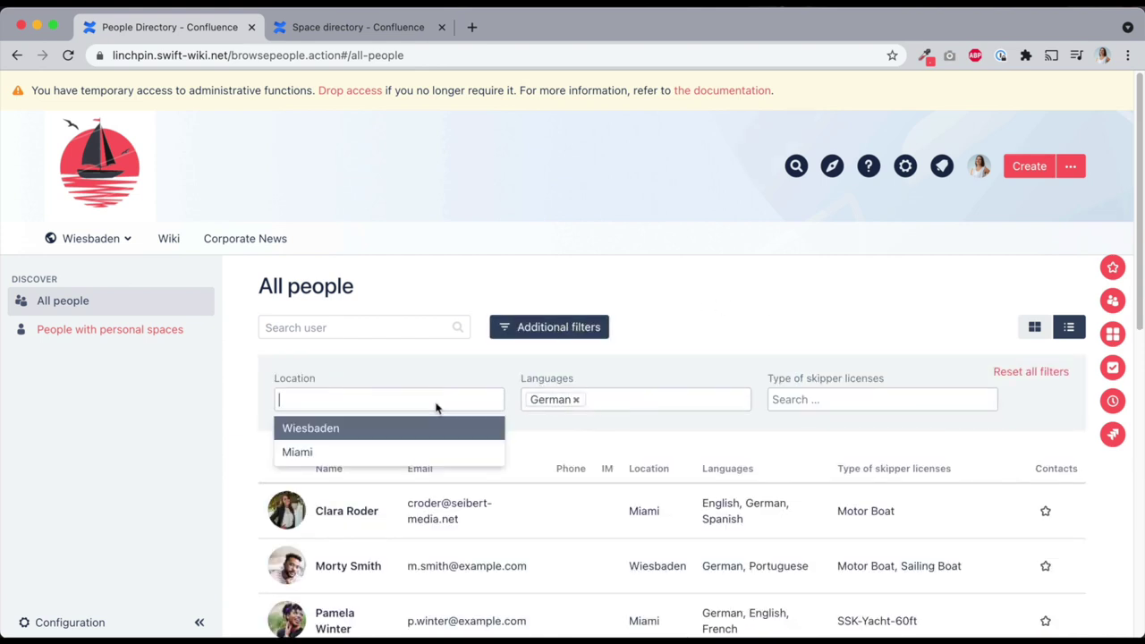
text(miami)
click(440, 426)
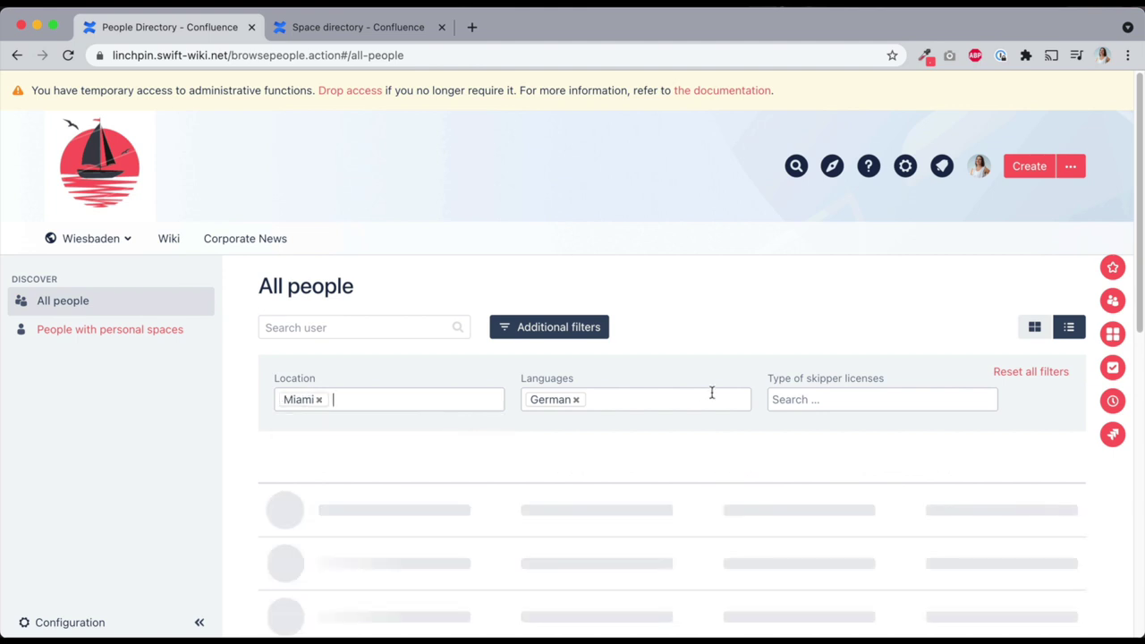
Narrow to Motor Boat licence holders, add the match to contacts, and view My contacts
click(827, 401)
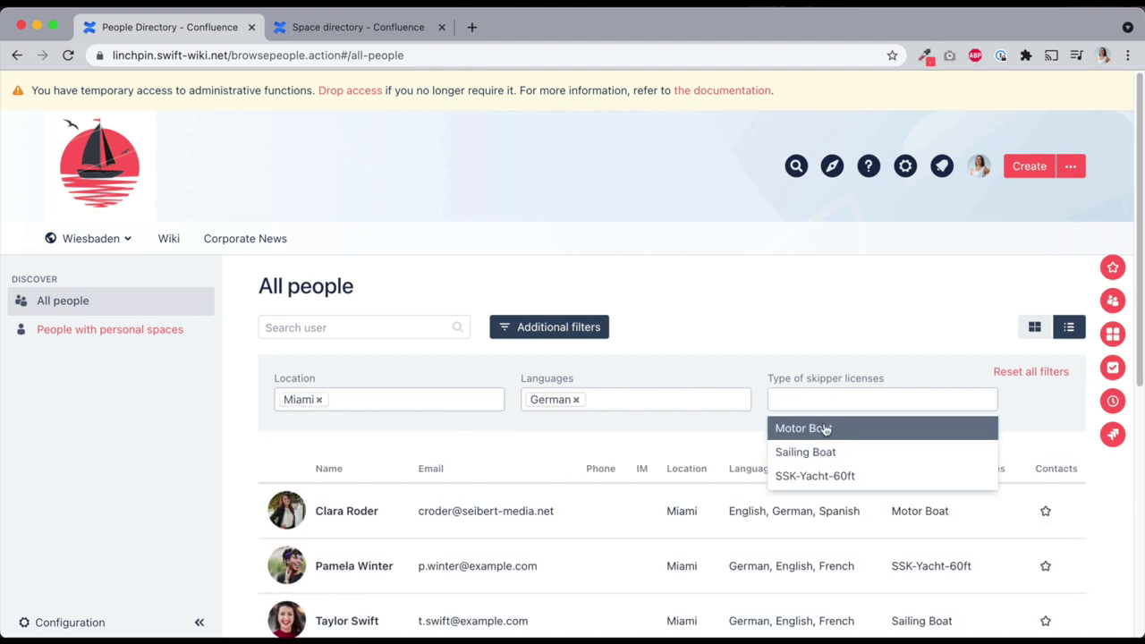
click(826, 428)
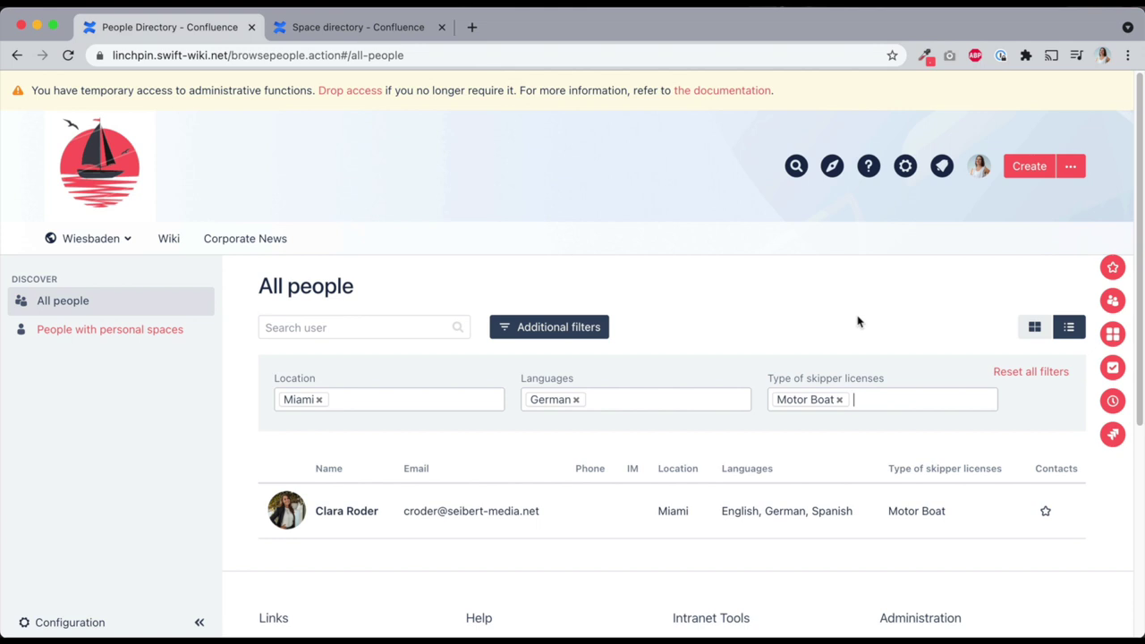
click(1047, 515)
click(1113, 301)
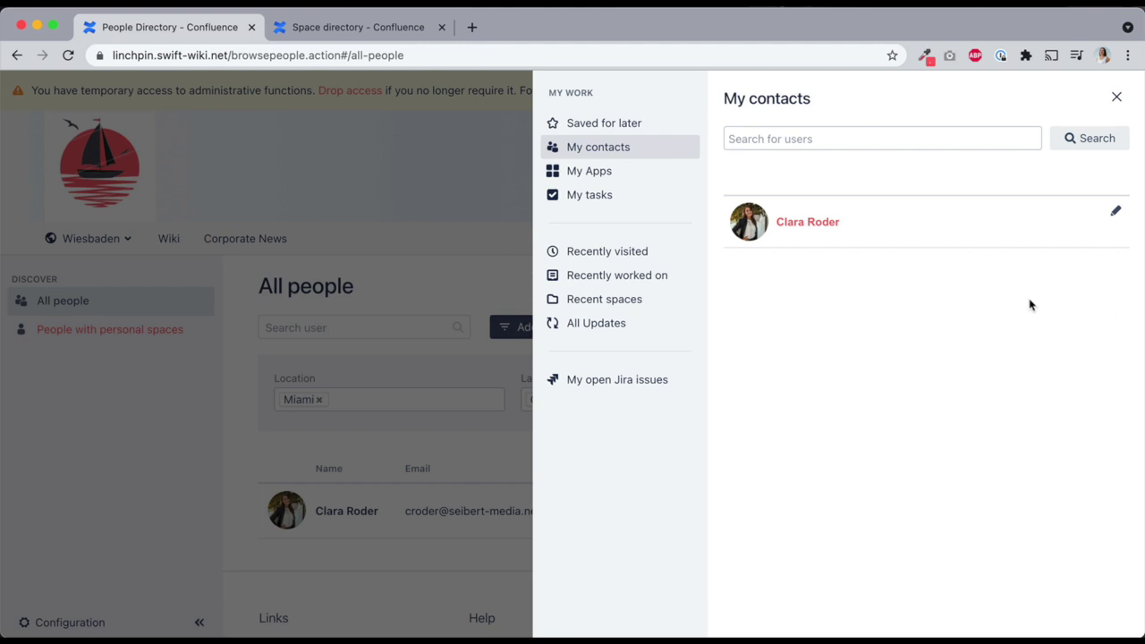
Search users for 'French', then open the Diagrams / Charts administration settings
click(864, 138)
text(French)
click(1076, 140)
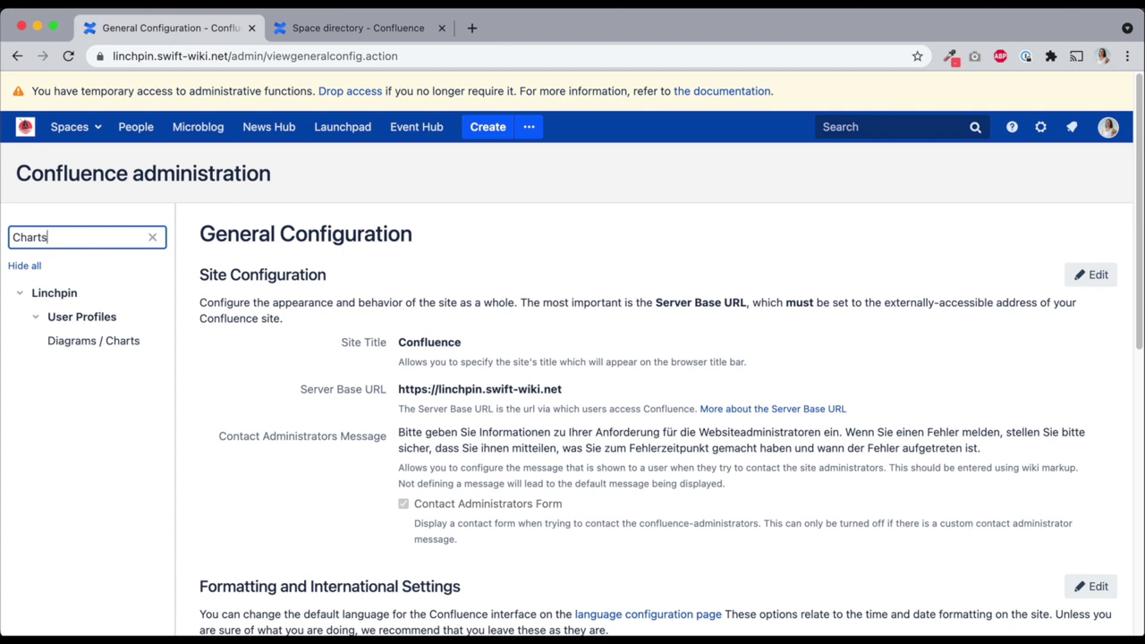
click(105, 344)
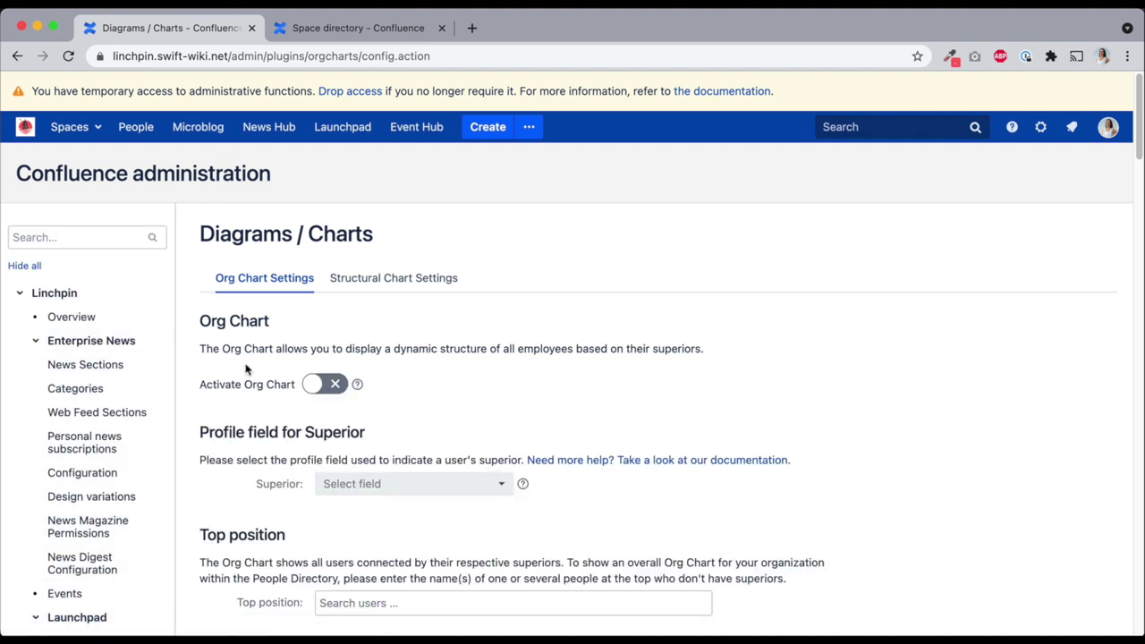
Activate the Org Chart and use the Superior profile field to define superiors
scroll(286, 372, down, 1)
click(317, 386)
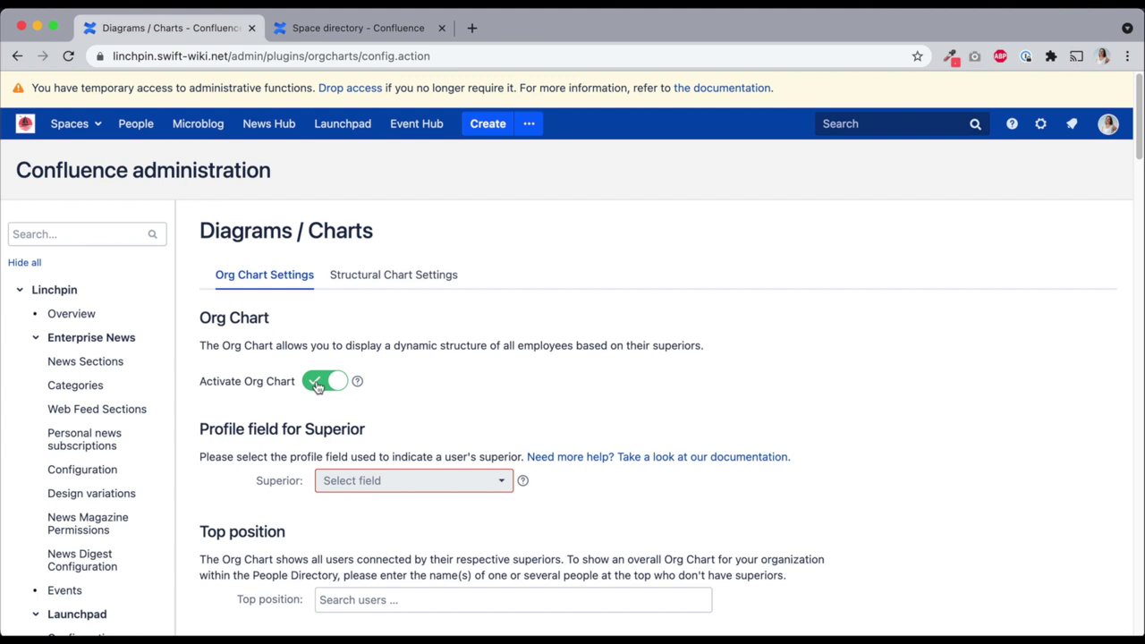
scroll(318, 386, down, 4)
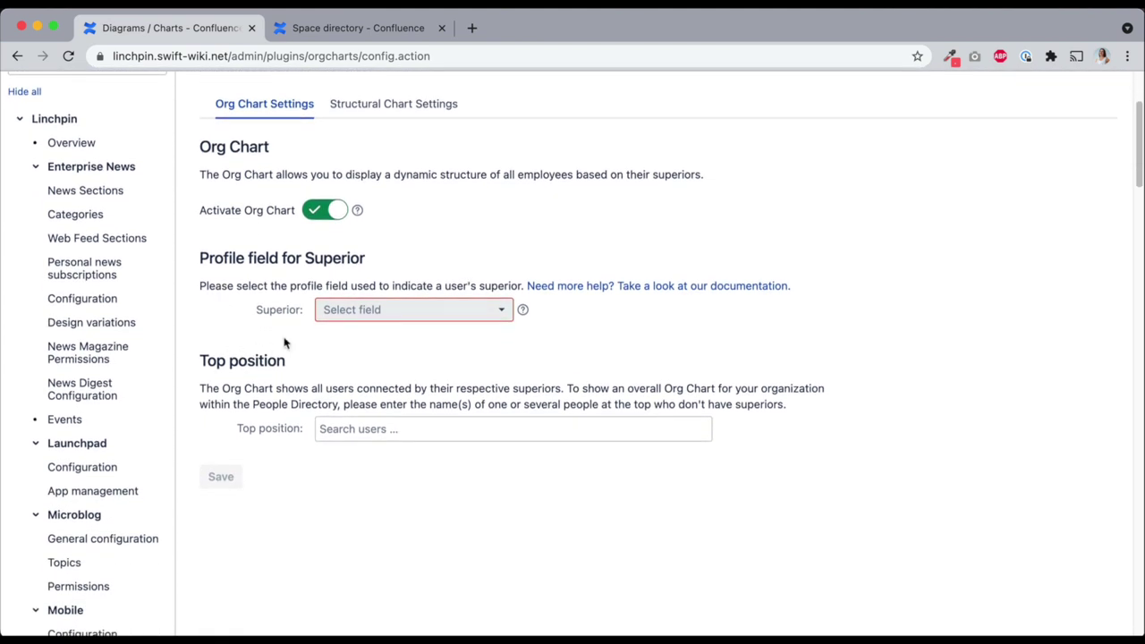
click(390, 317)
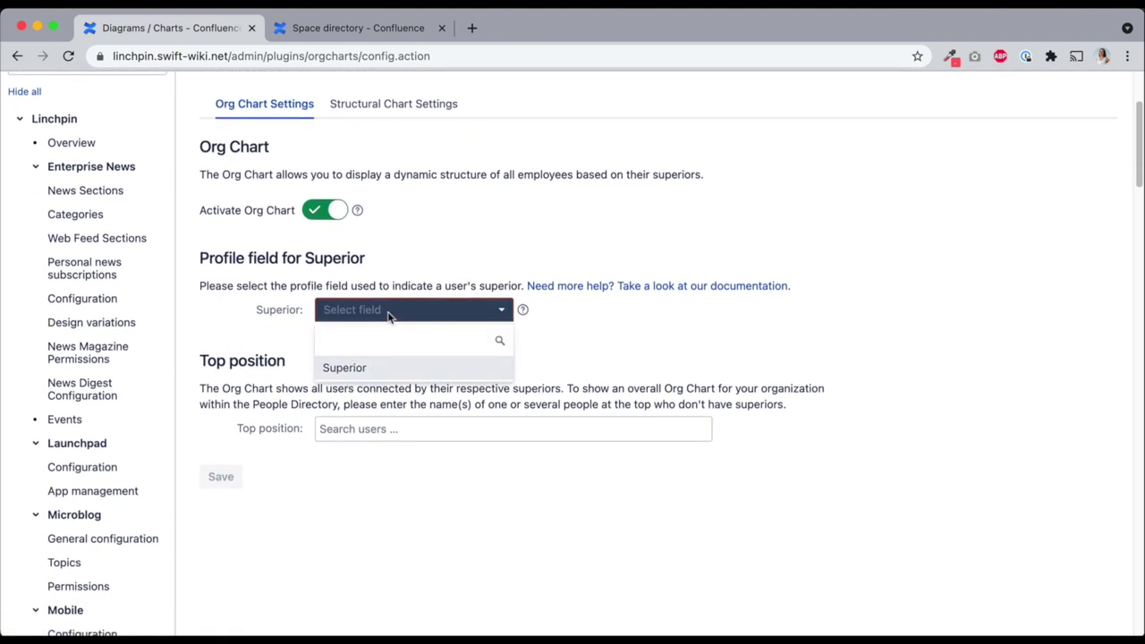
click(404, 367)
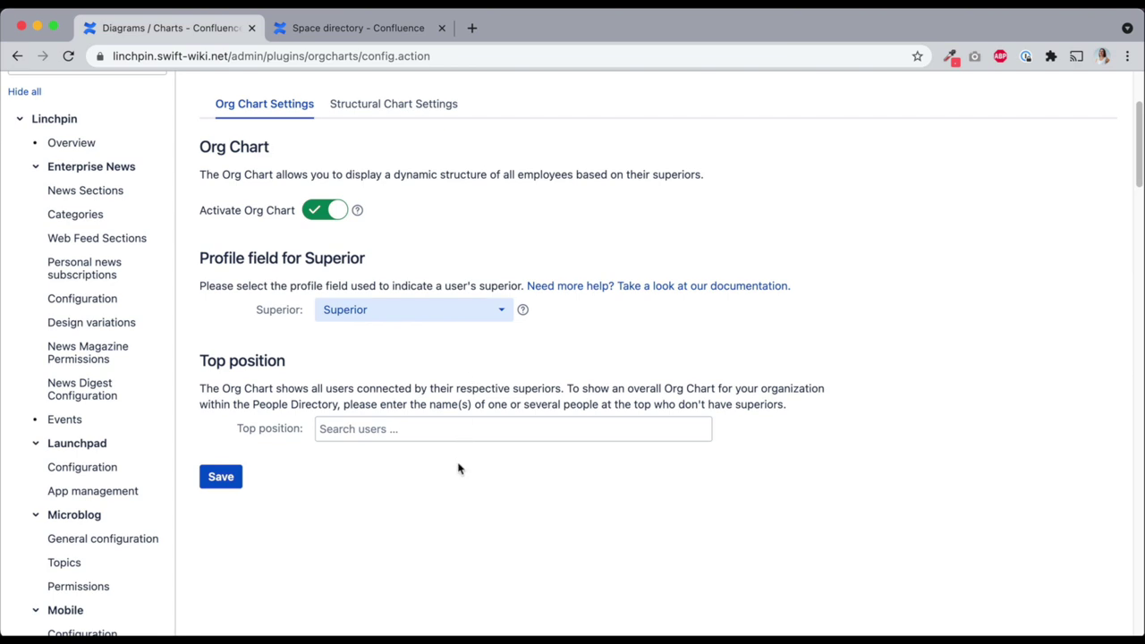
Choose the top-position person from the suggestions and save the Org Chart settings
click(437, 428)
text(joe)
click(398, 462)
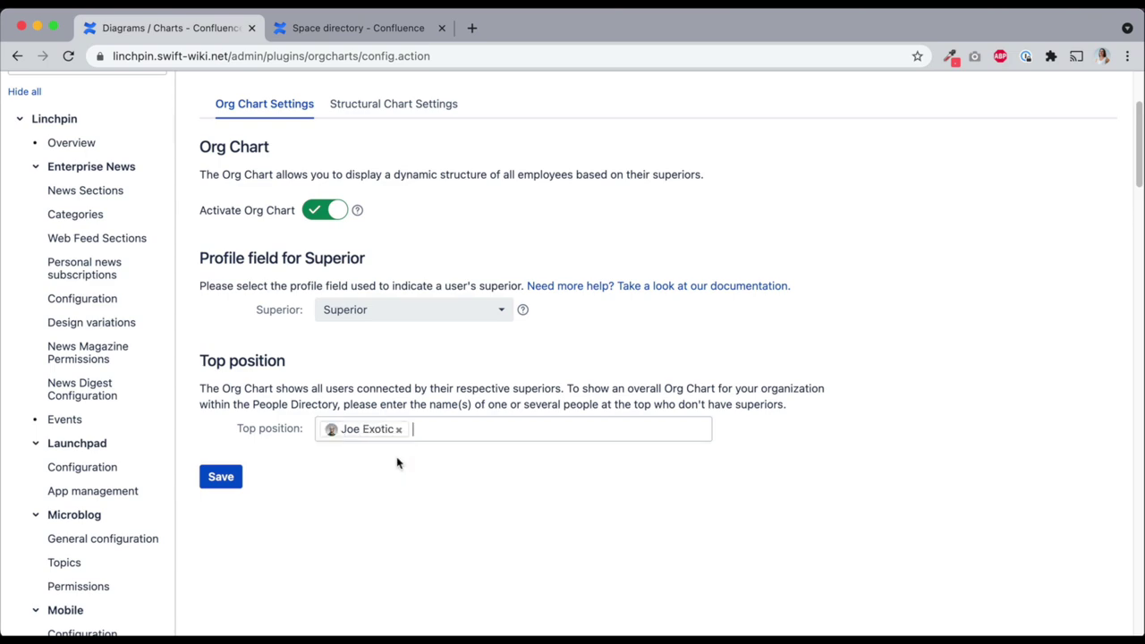
click(223, 481)
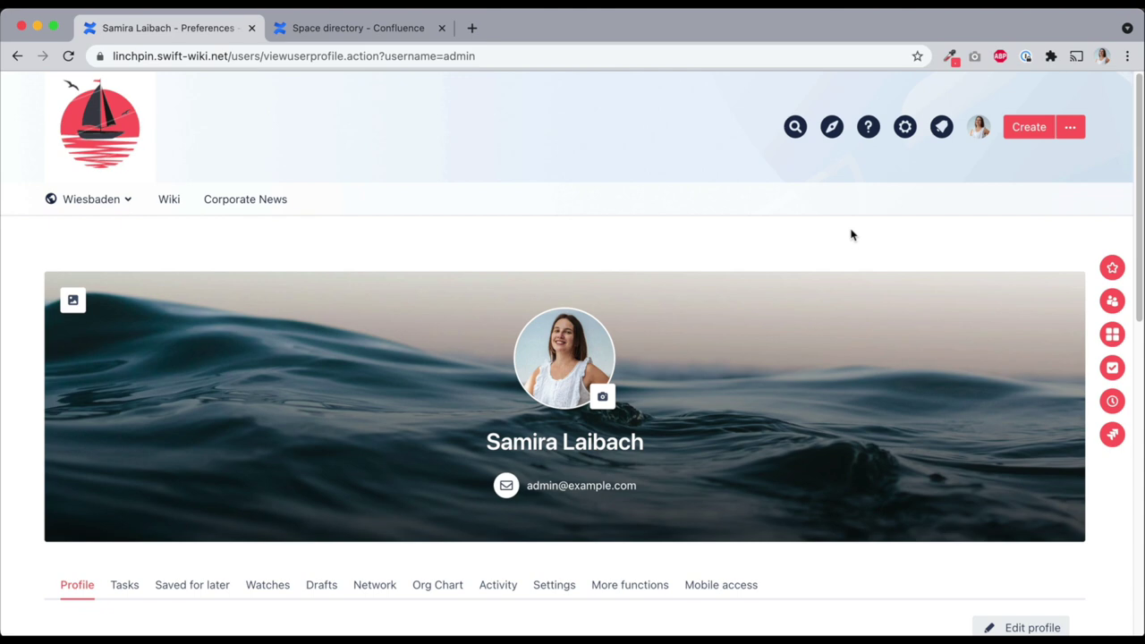
View this profile's place in the new org chart on its Org Chart tab
scroll(596, 240, down, 3)
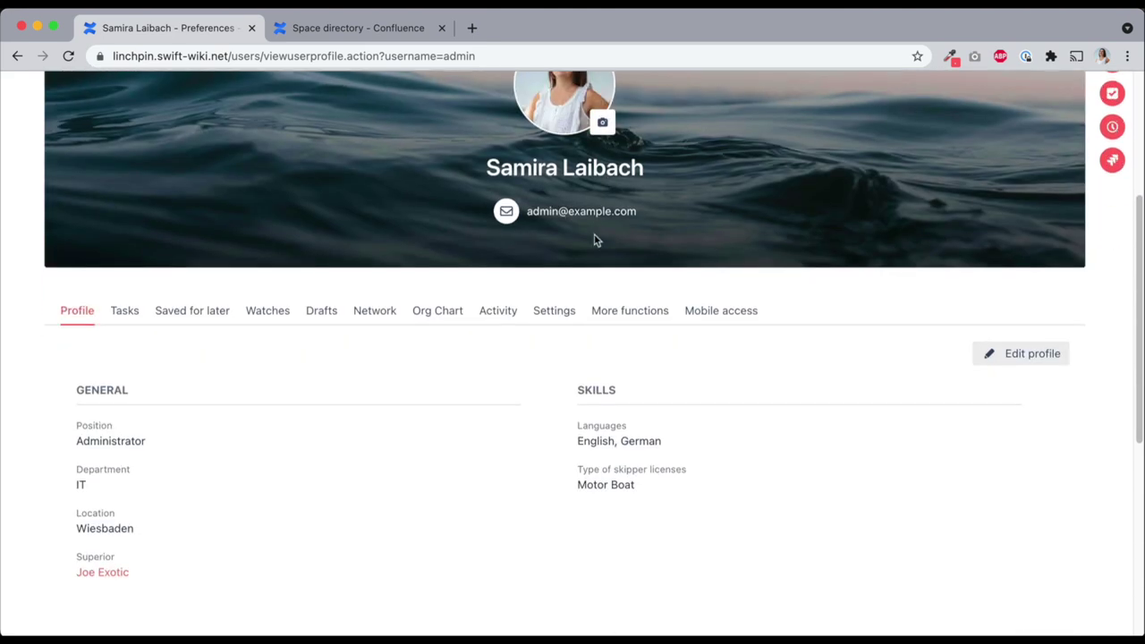
click(431, 293)
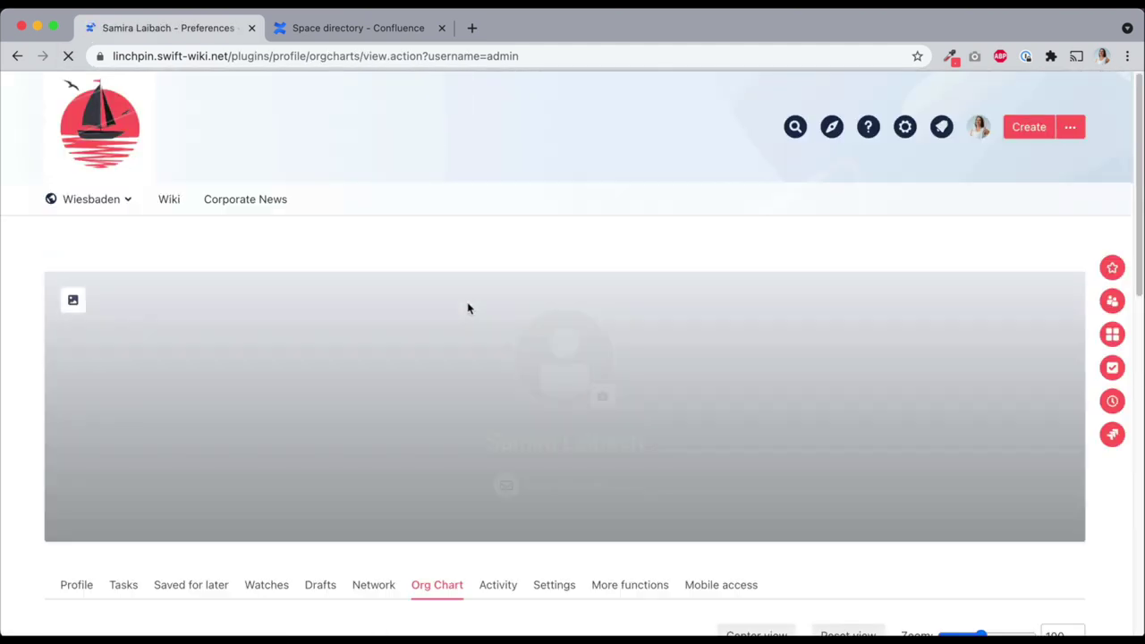
scroll(473, 294, down, 2)
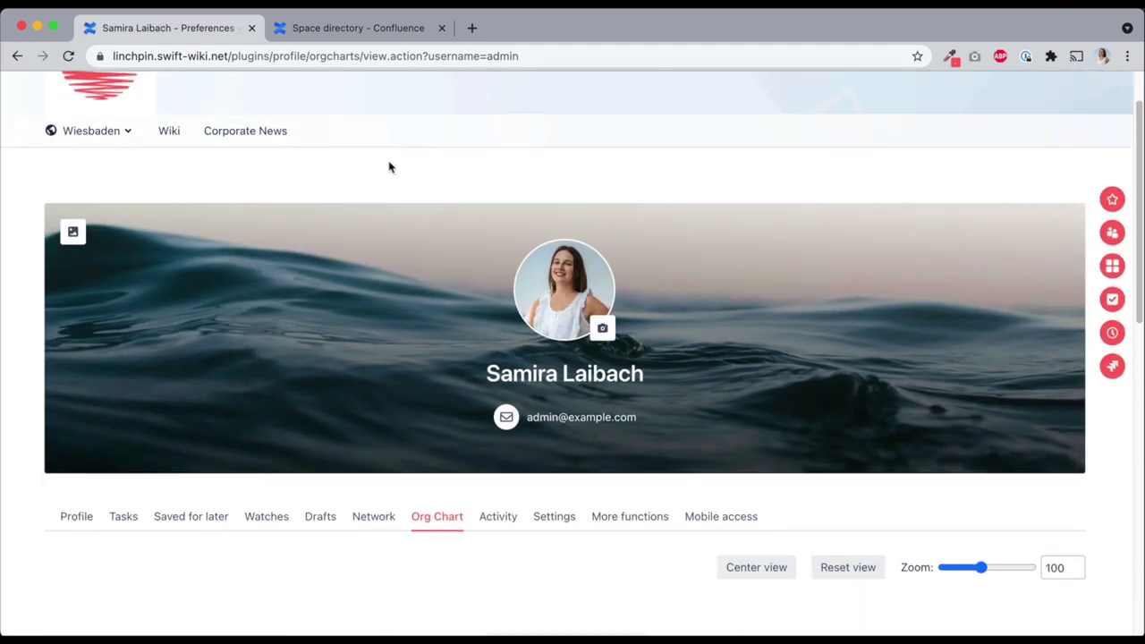
scroll(501, 215, down, 5)
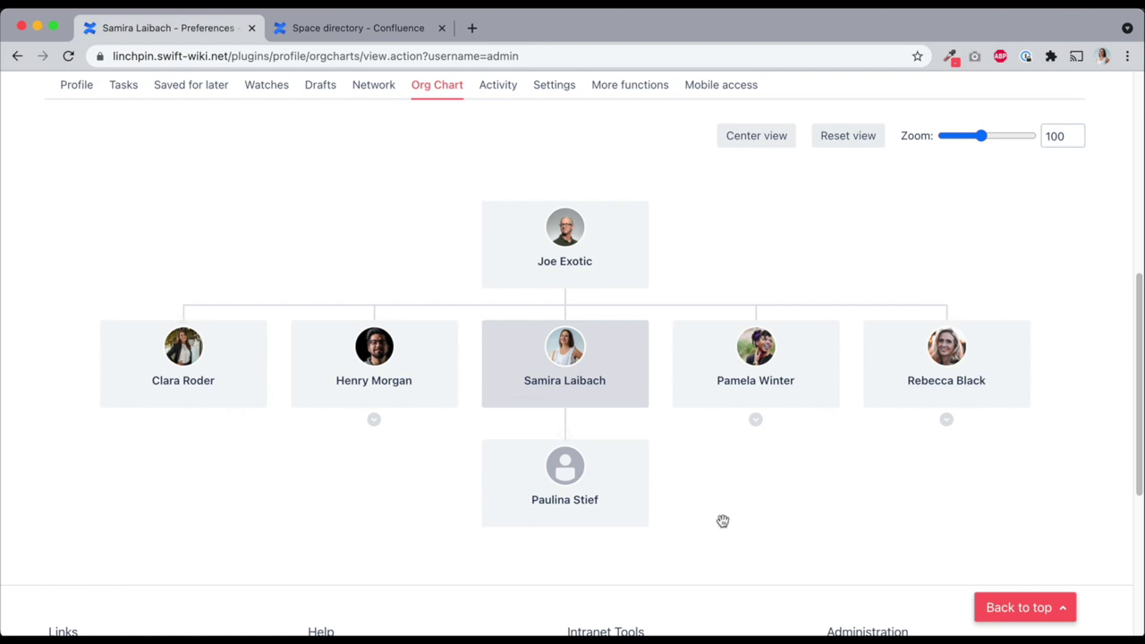
scroll(730, 510, up, 6)
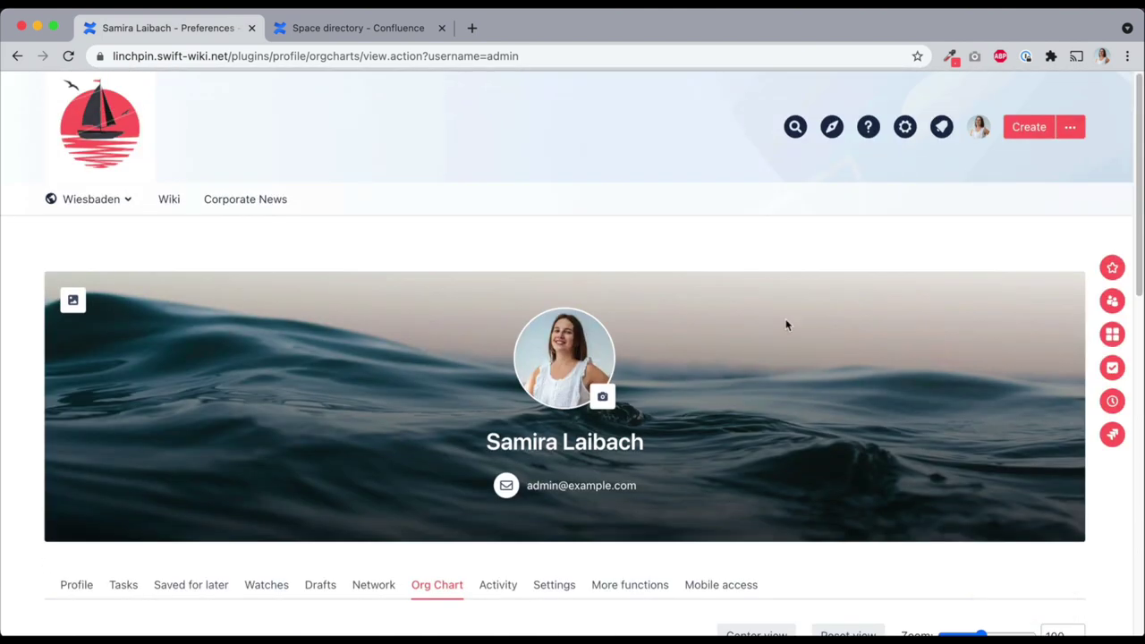
Show the People Directory org chart with 2 levels at 70 zoom
click(832, 130)
click(712, 208)
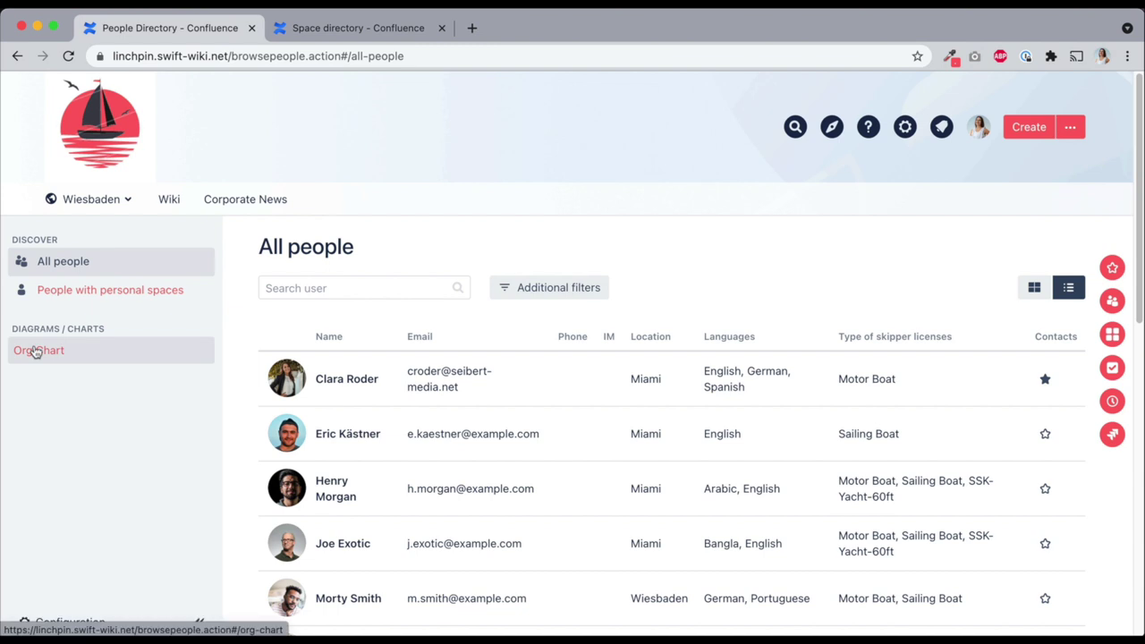
click(36, 350)
scroll(108, 396, down, 2)
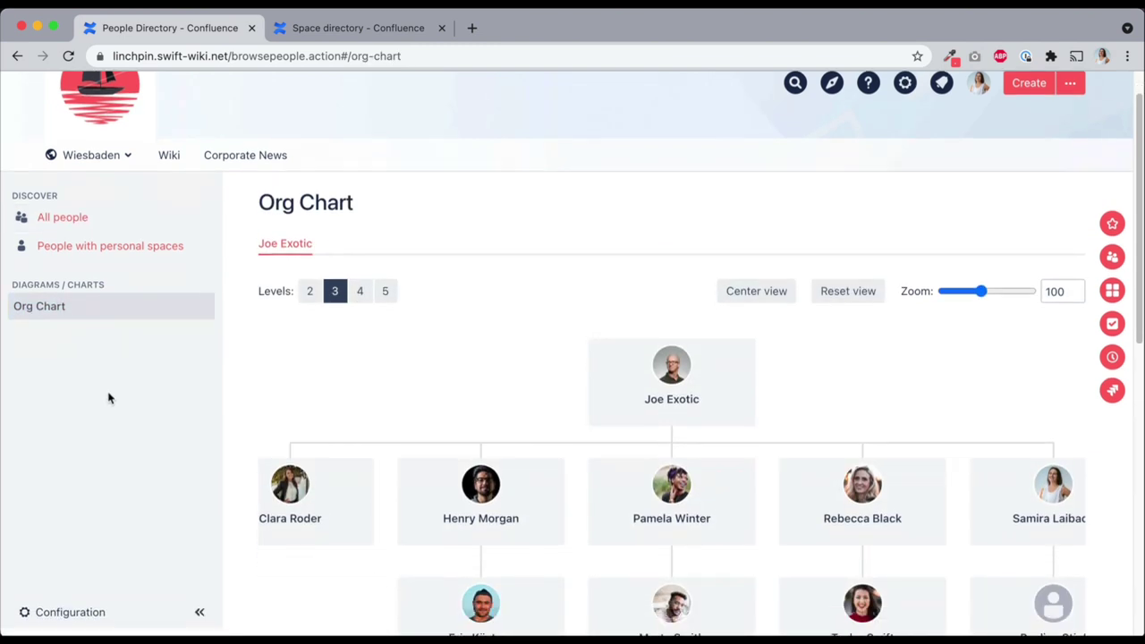
click(307, 256)
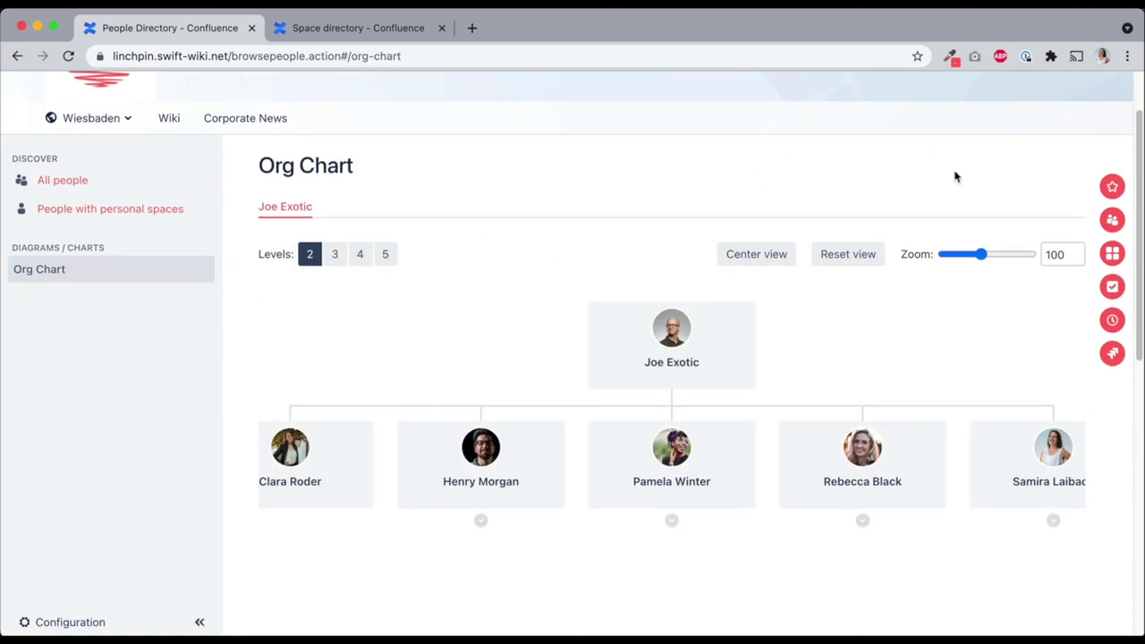
drag(981, 254, 966, 257)
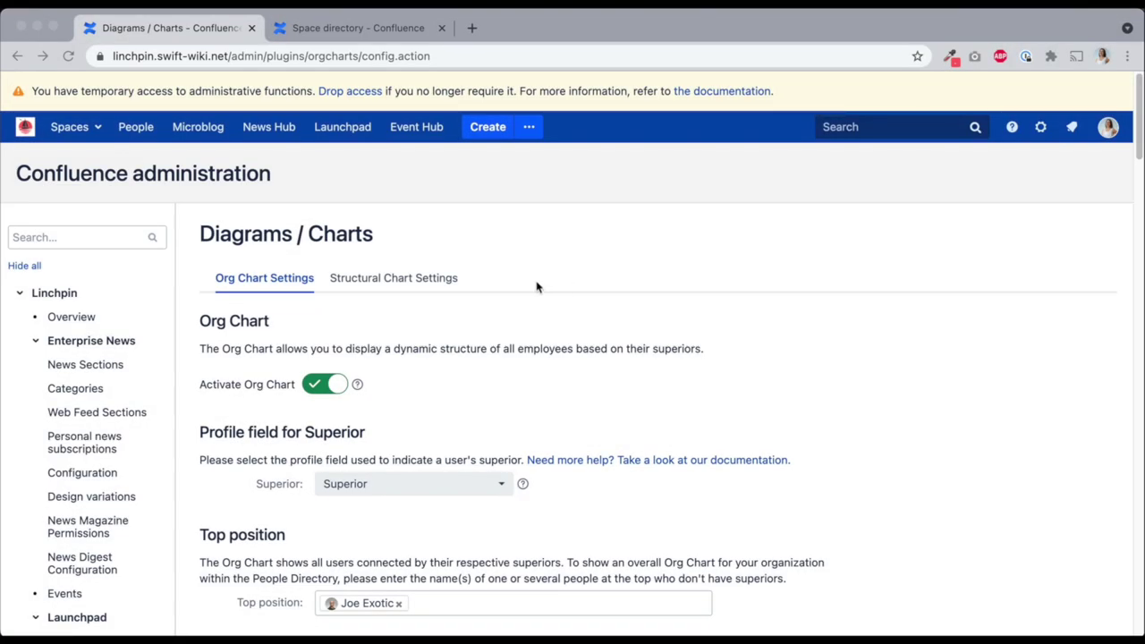
Turn on the Structural Chart and rename its Company node to 'Polar Star'
click(448, 278)
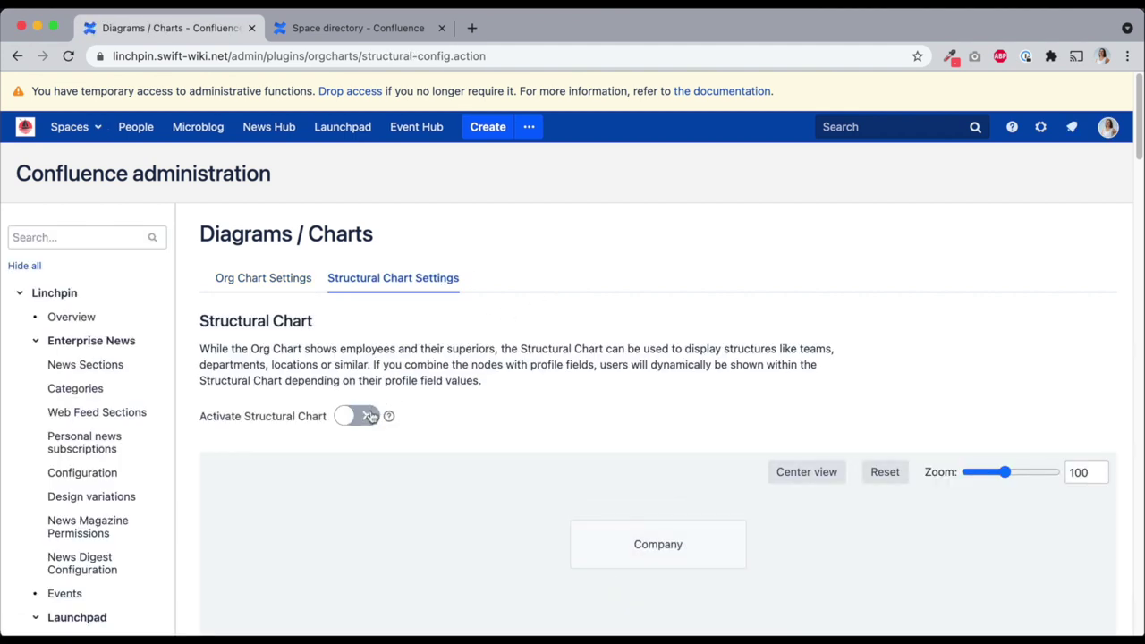
click(369, 416)
scroll(622, 269, down, 3)
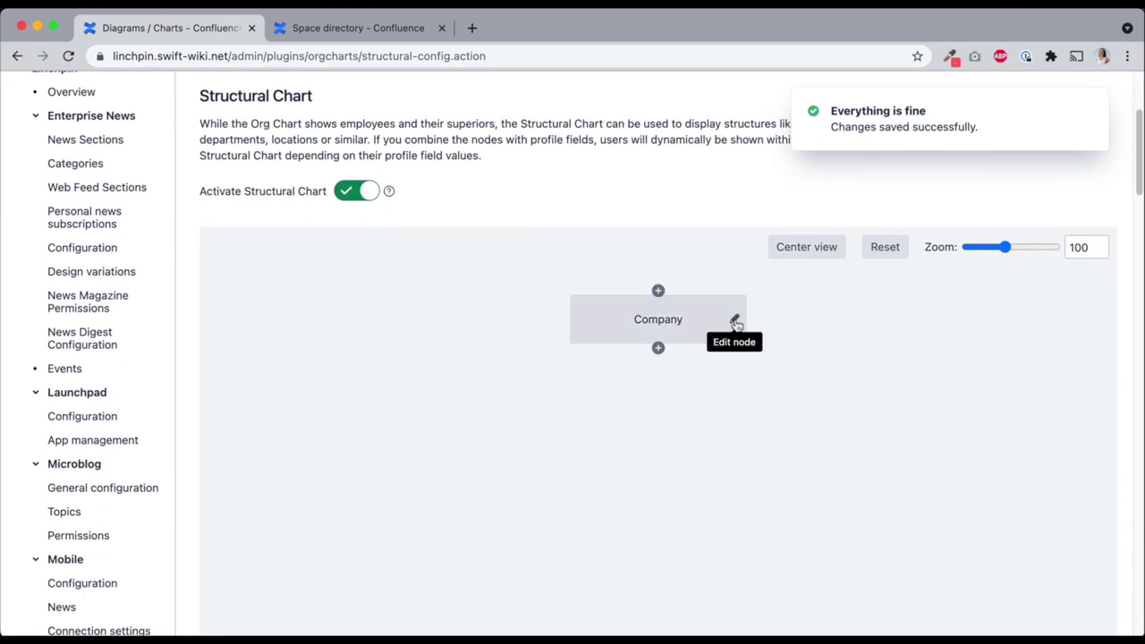
click(733, 320)
double_click(932, 184)
text(P)
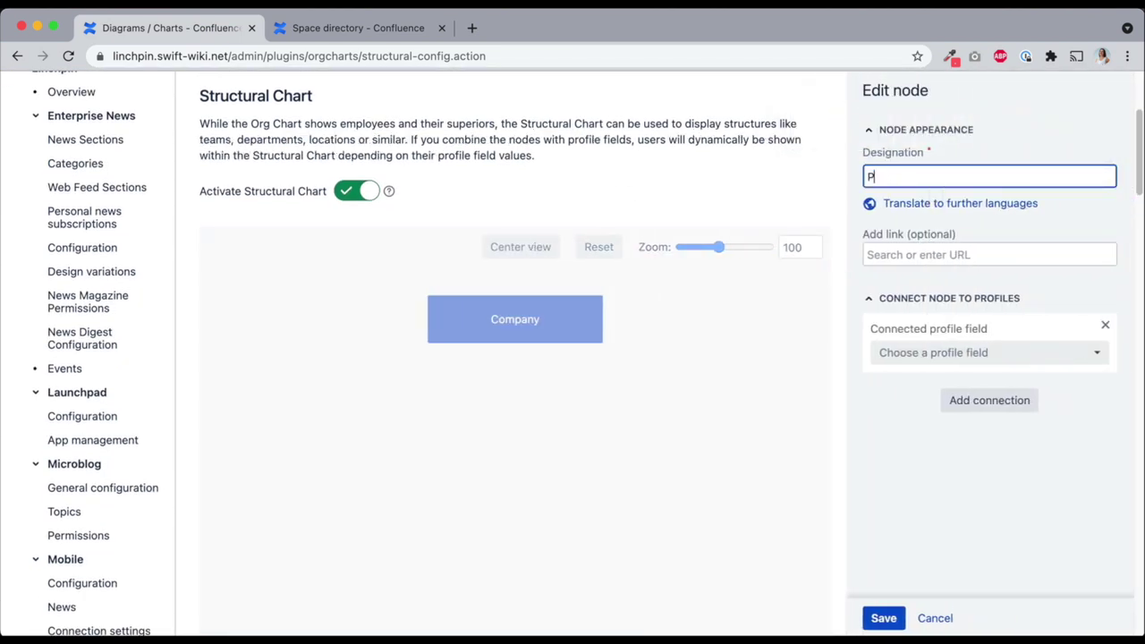
text(olar Star)
click(883, 618)
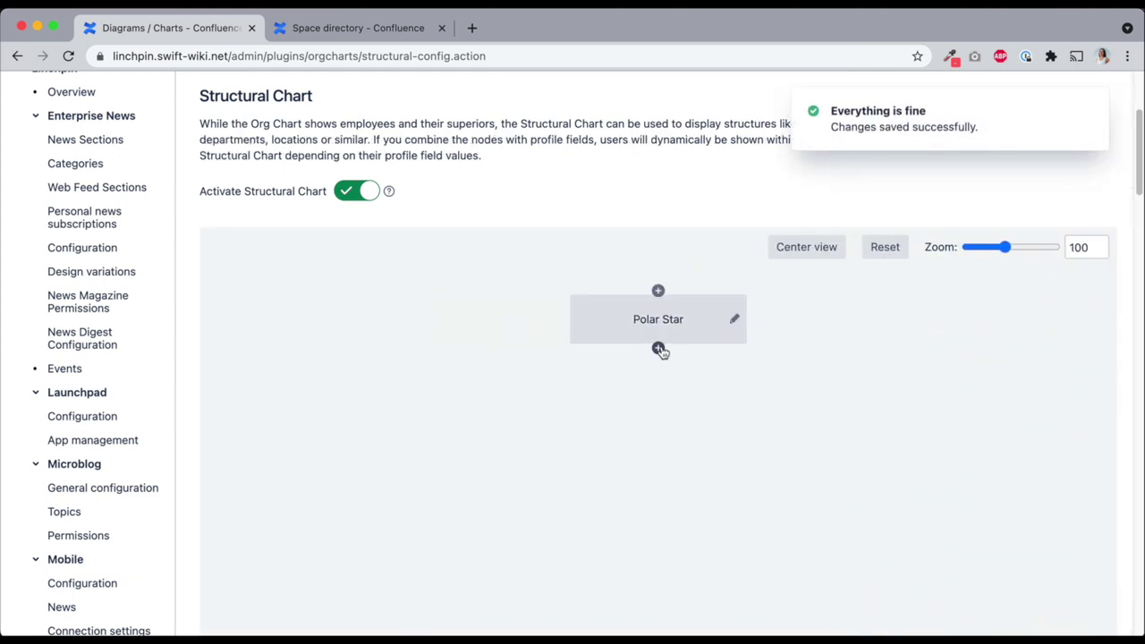
Add an IT child node under Polar Star with Department field value IT
click(661, 349)
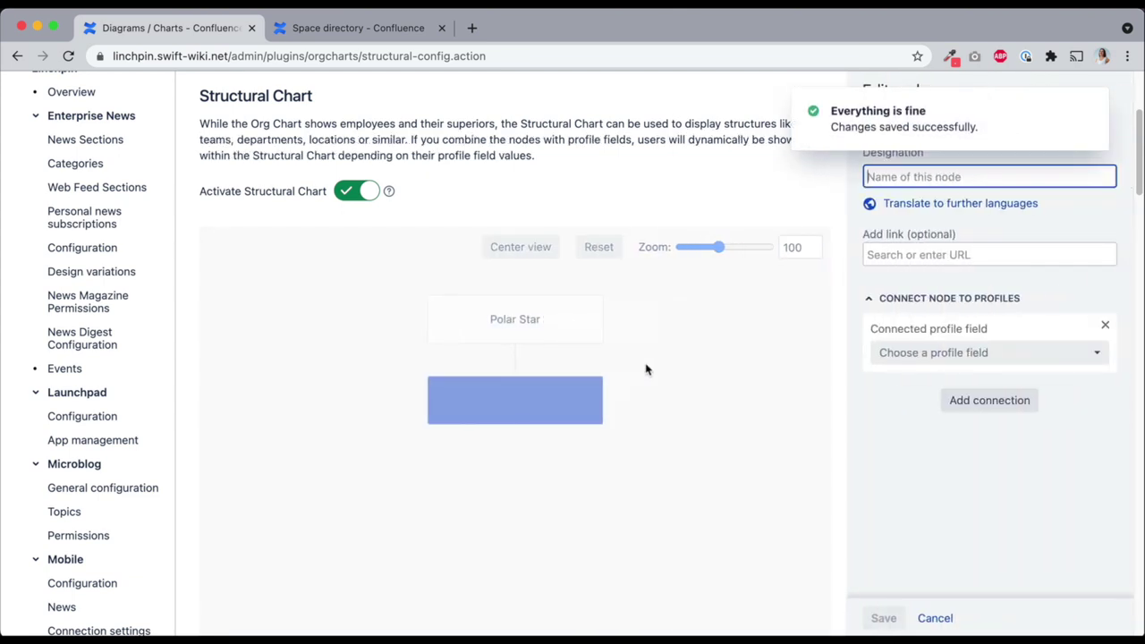
text(IT)
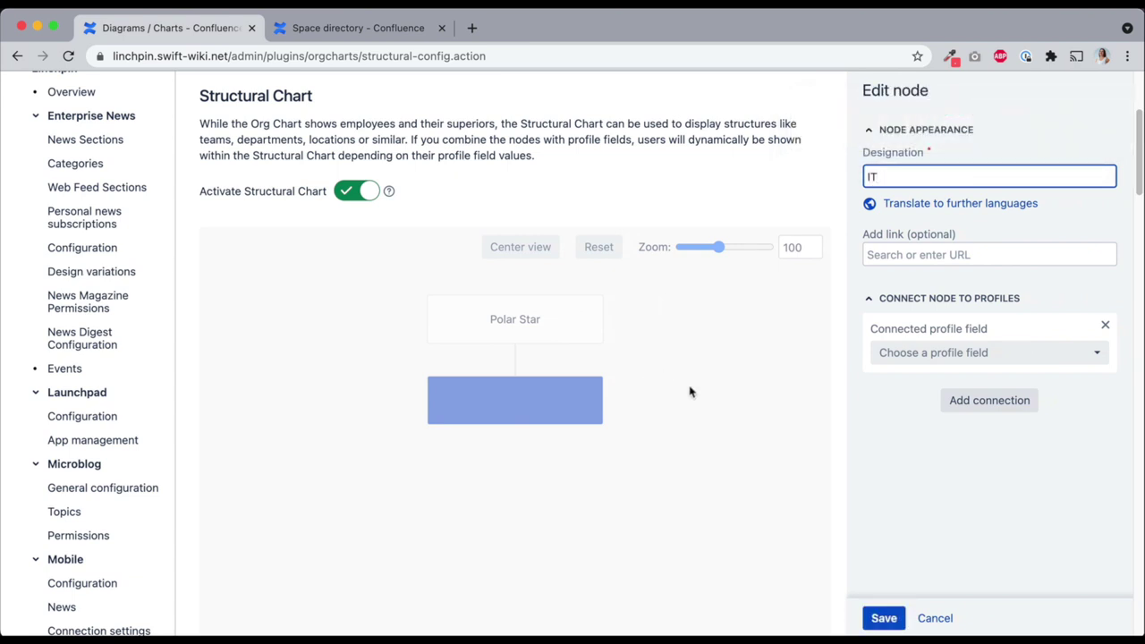
click(923, 354)
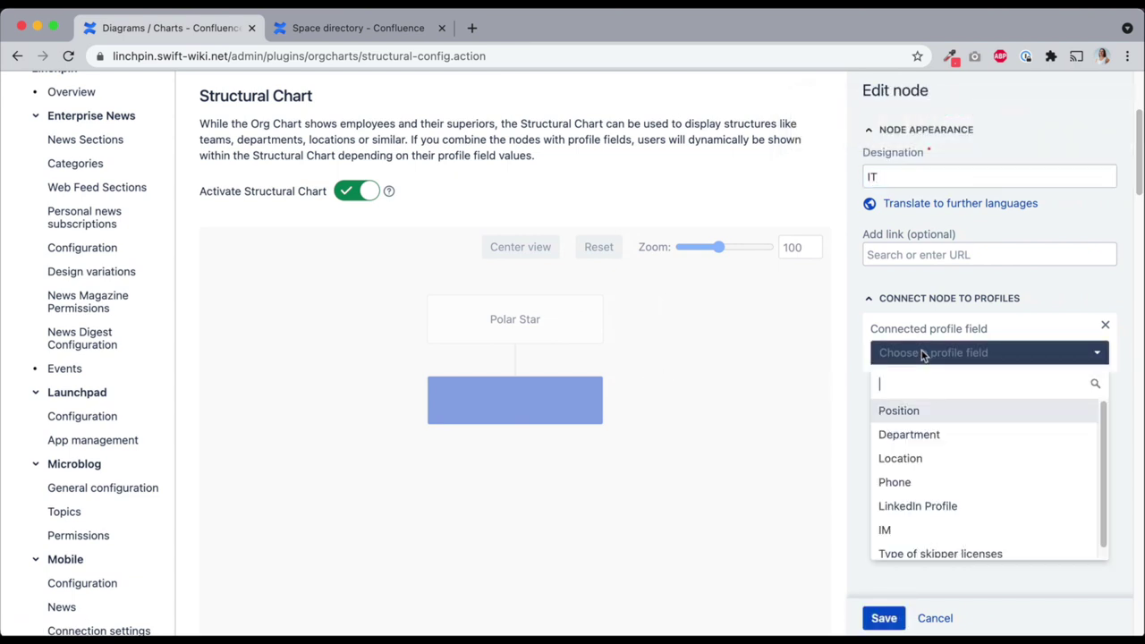
click(928, 429)
click(928, 410)
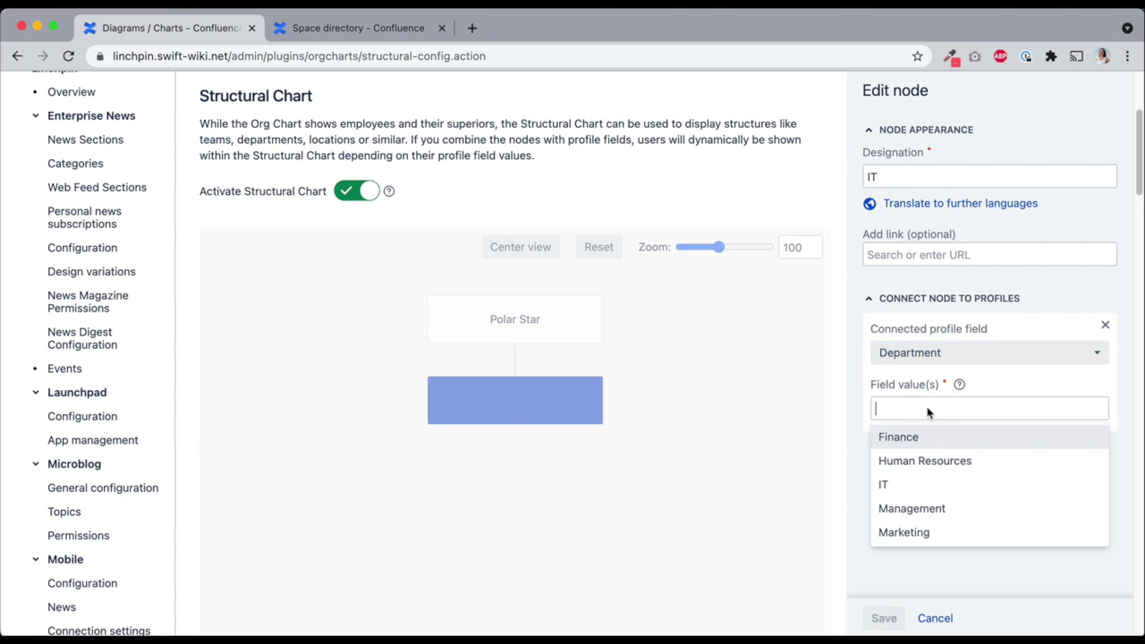
text(it)
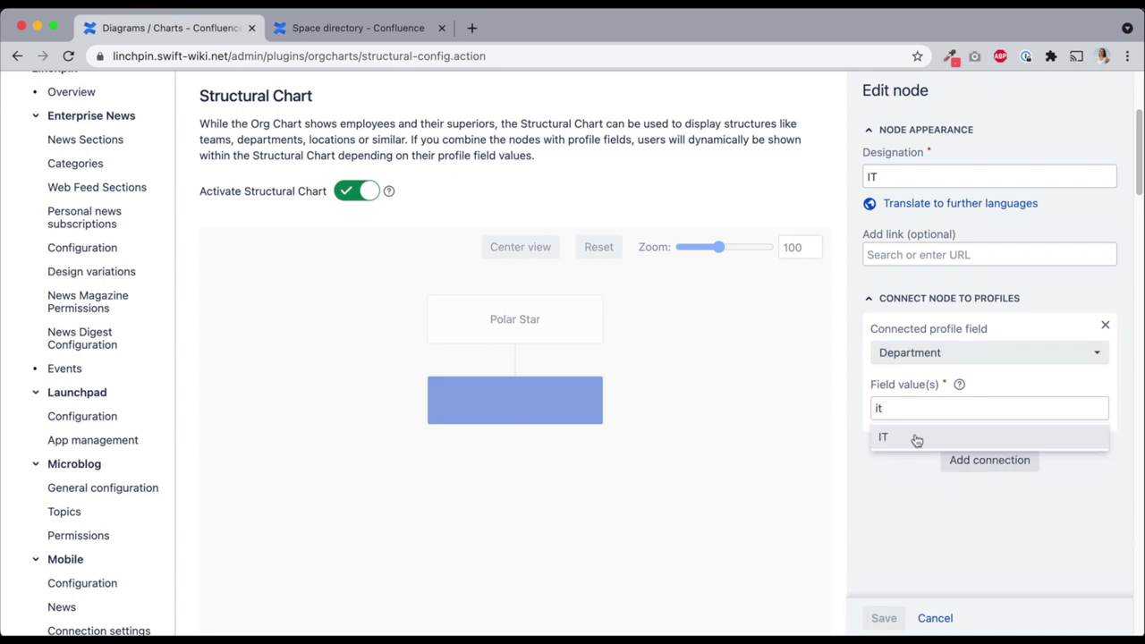
click(899, 438)
click(883, 618)
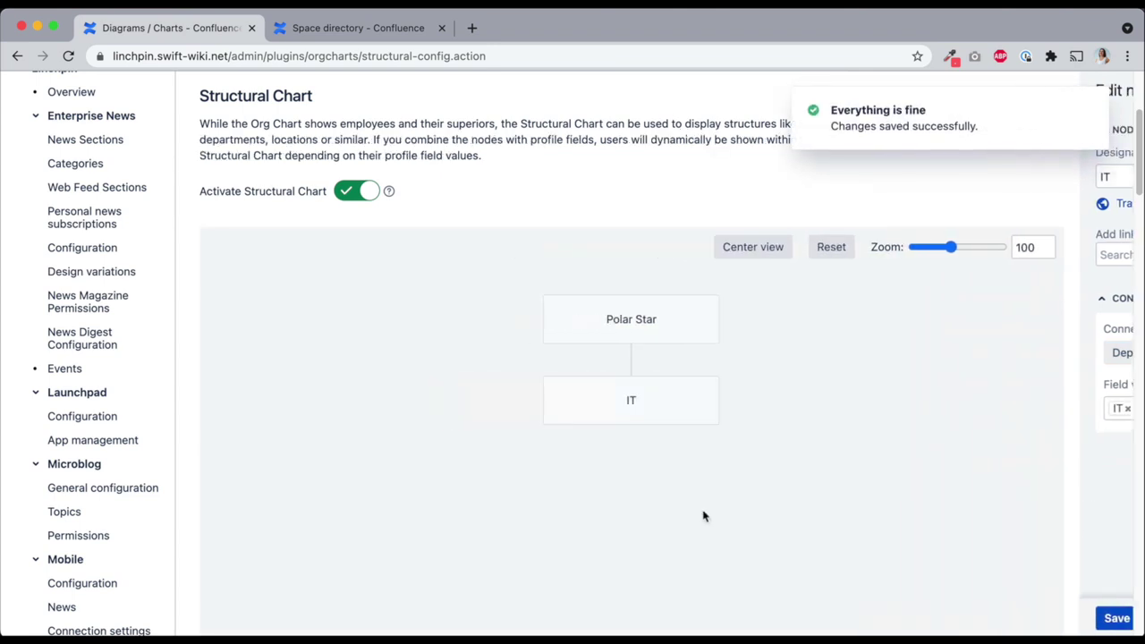
Add an HR node linked to the HR space with Department value Human Resources
click(658, 352)
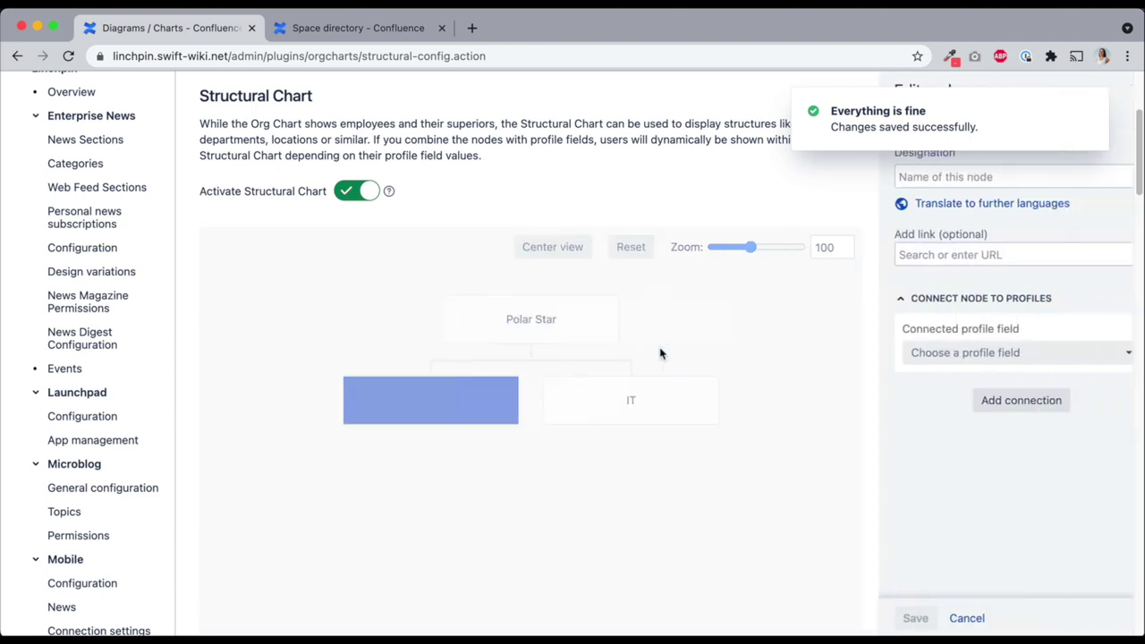
text(HR)
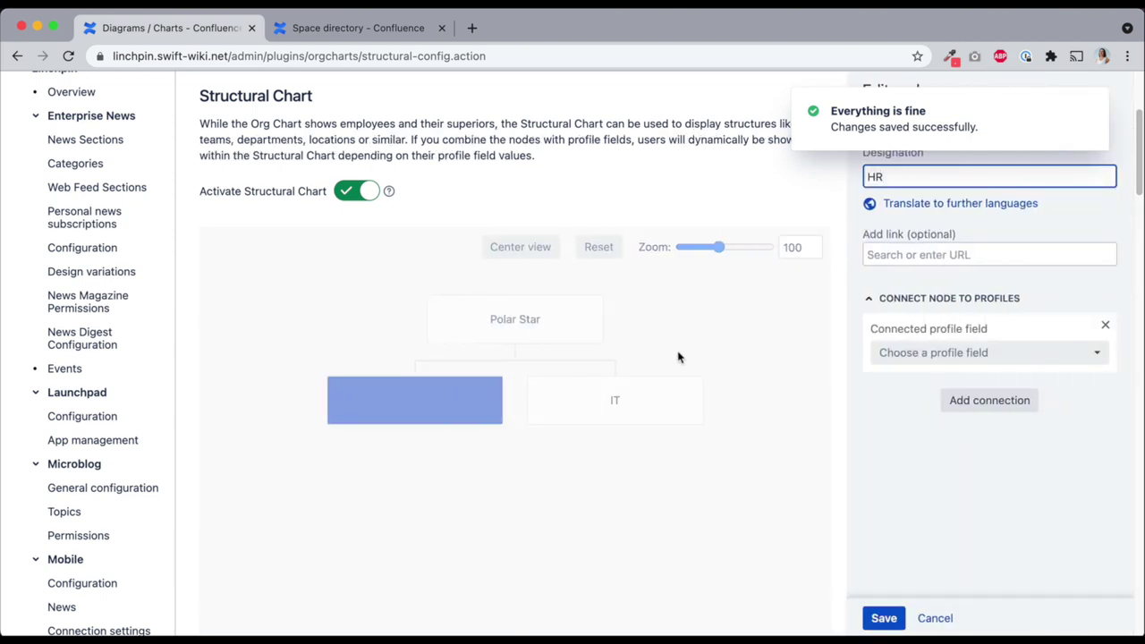
key(Tab)
text(hr)
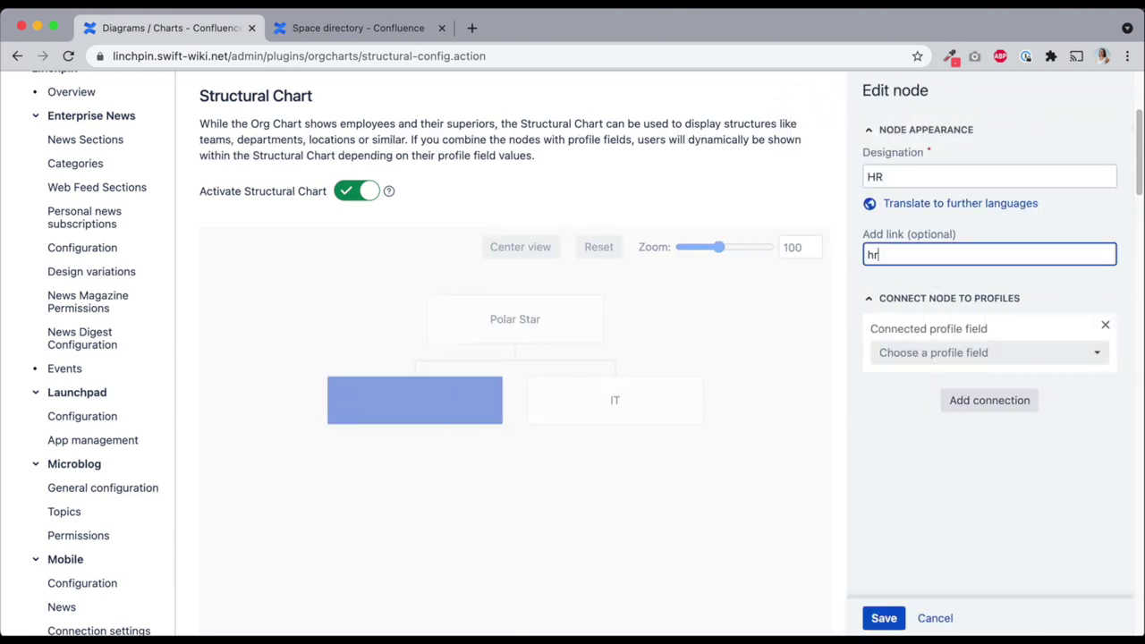
click(959, 279)
click(924, 355)
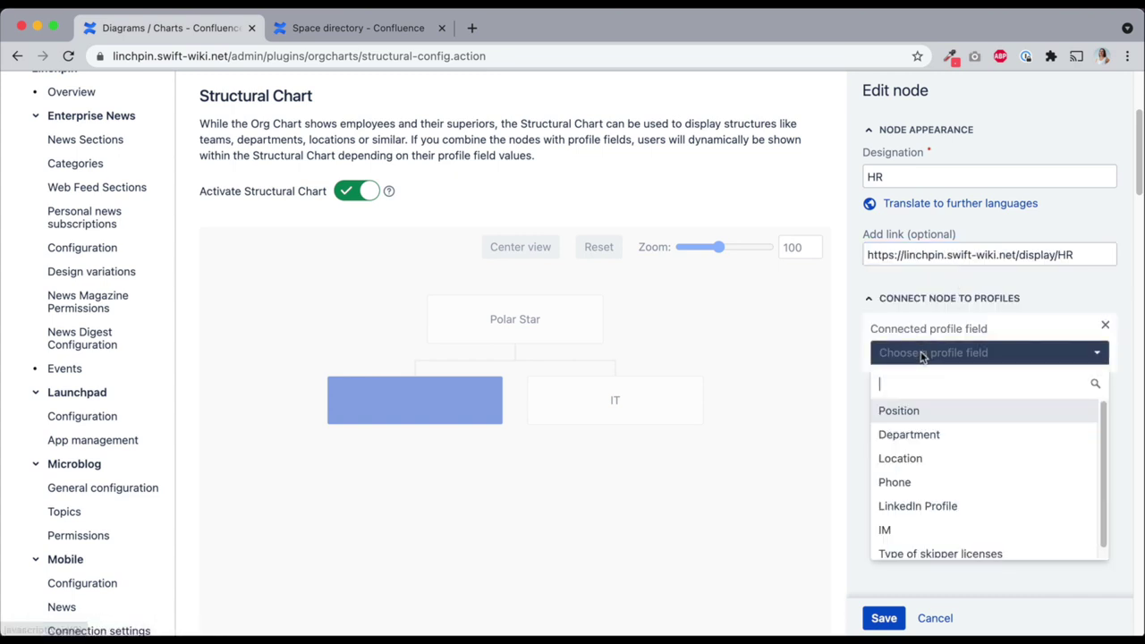
click(930, 434)
click(910, 407)
click(913, 461)
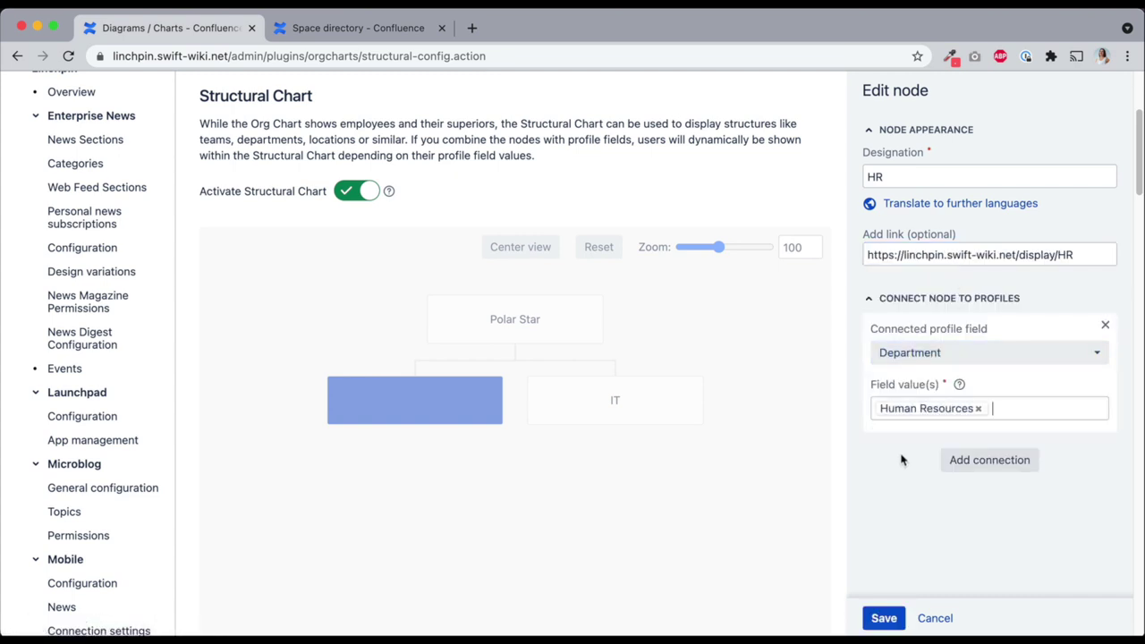
click(884, 618)
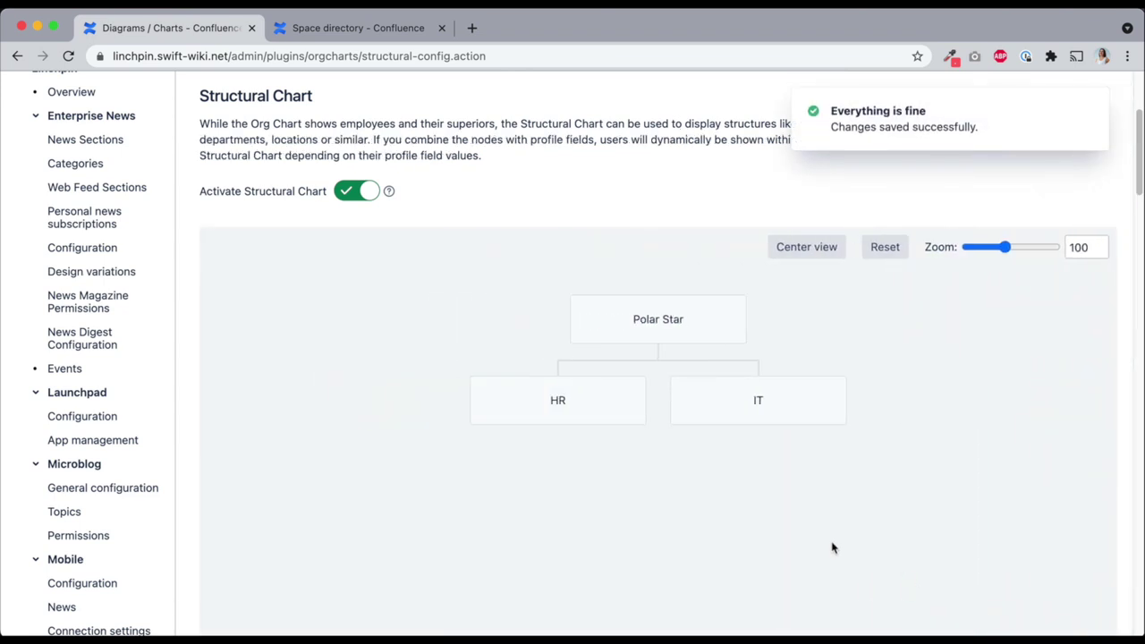
mouse_move(800, 409)
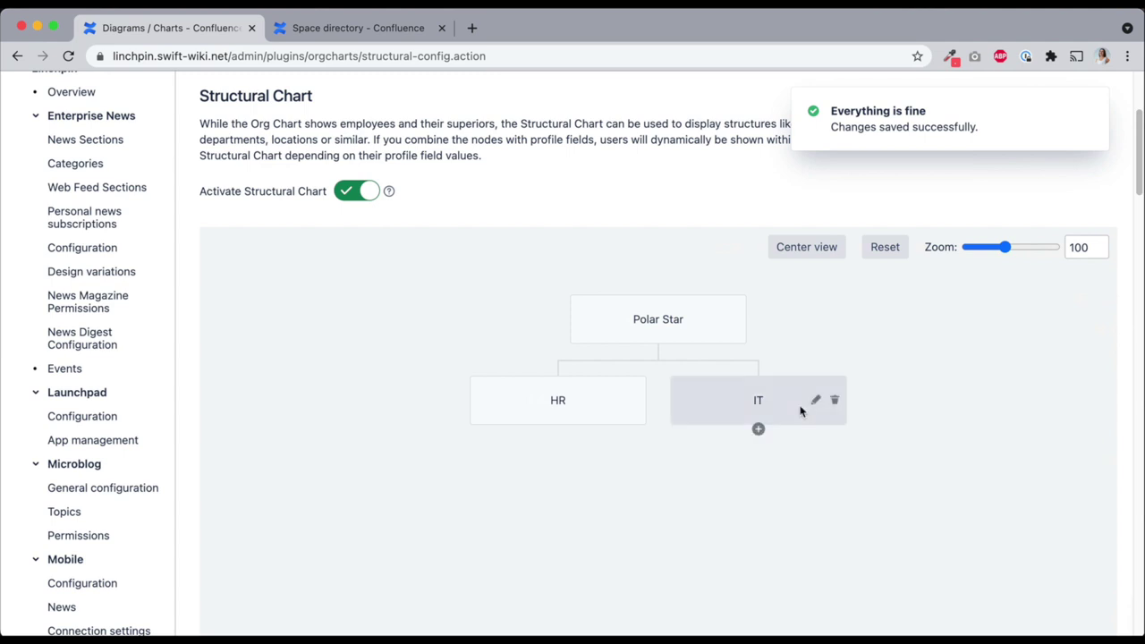
click(758, 431)
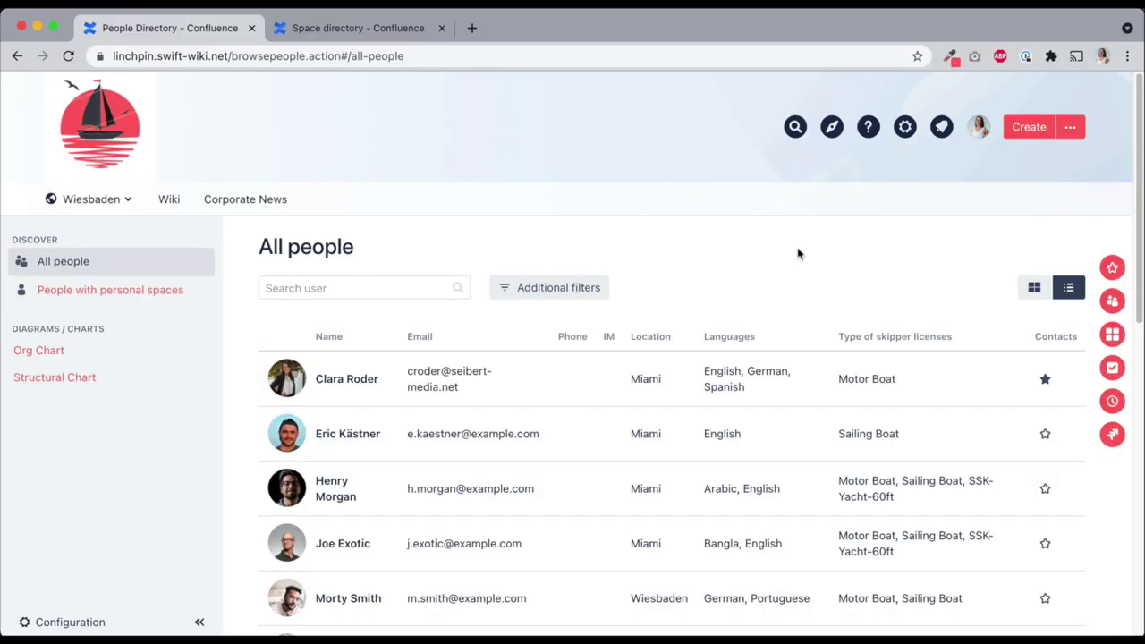
Show the People Directory's Structural Chart with user cards hidden under each department
click(84, 376)
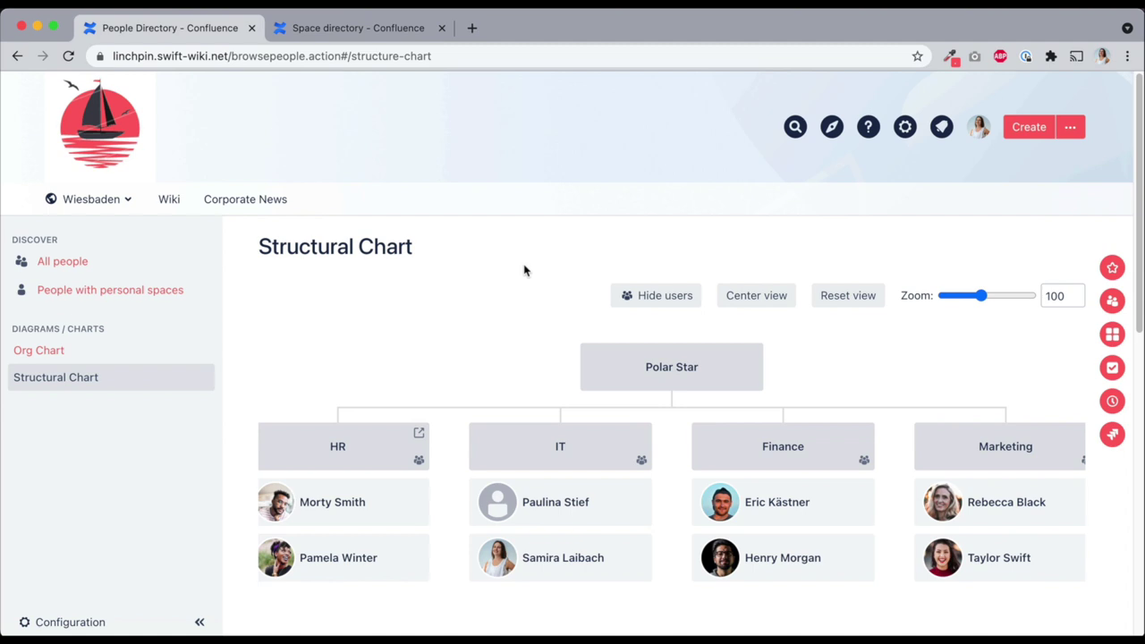
click(632, 293)
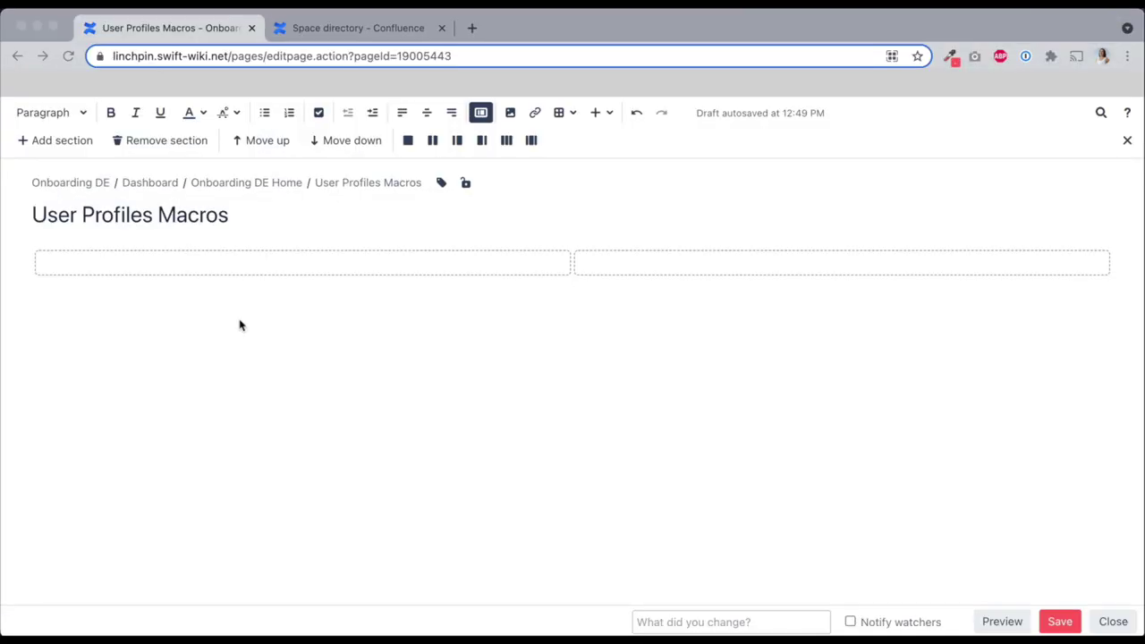
Insert a customized Profile macro for the chosen user showing Email and Languages (Skills)
click(243, 268)
text({pro)
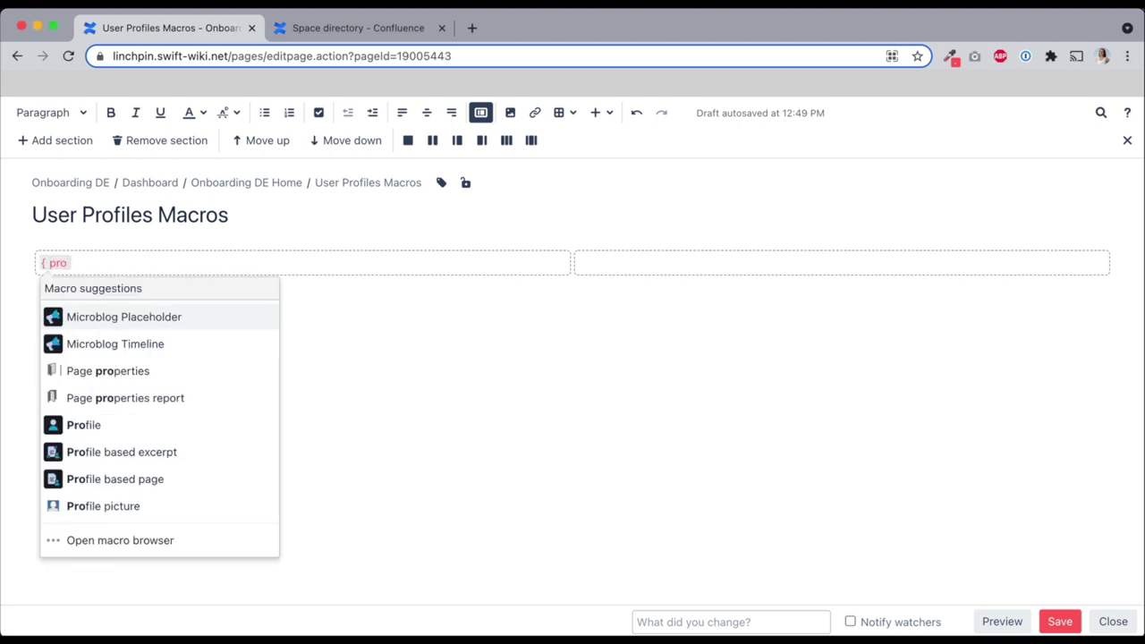
text(file)
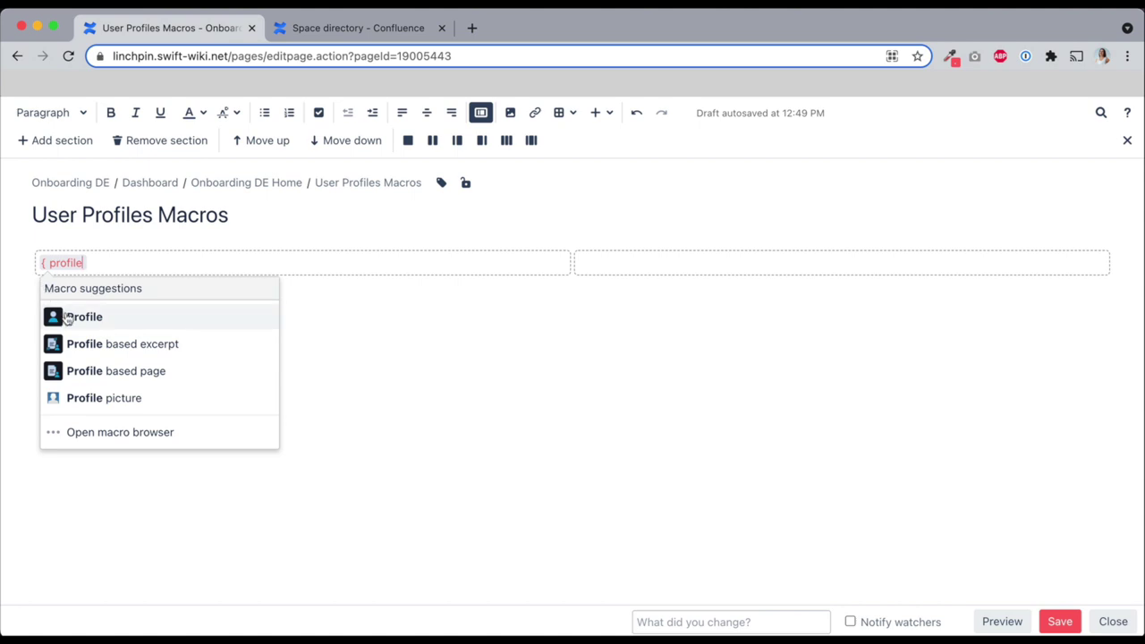
click(66, 319)
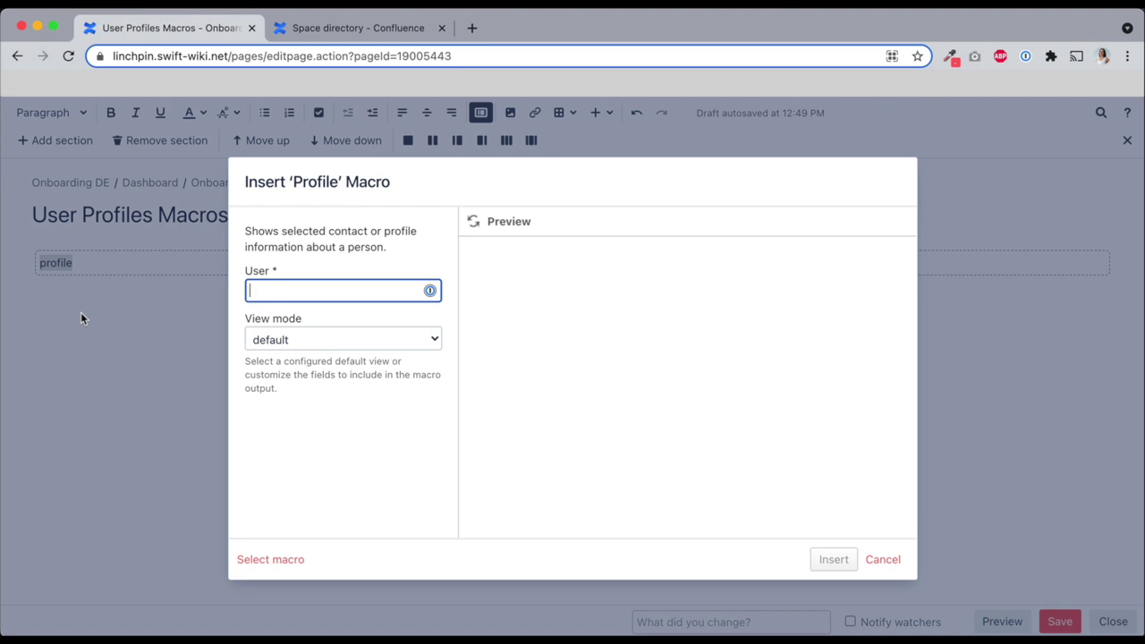
text(samira)
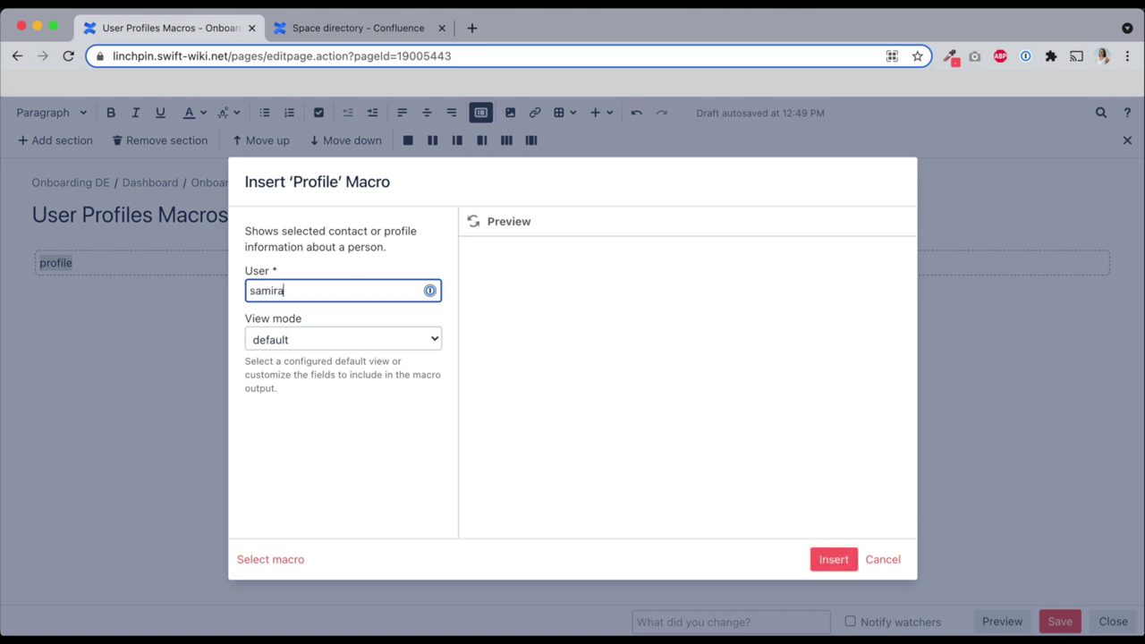
click(343, 314)
click(330, 333)
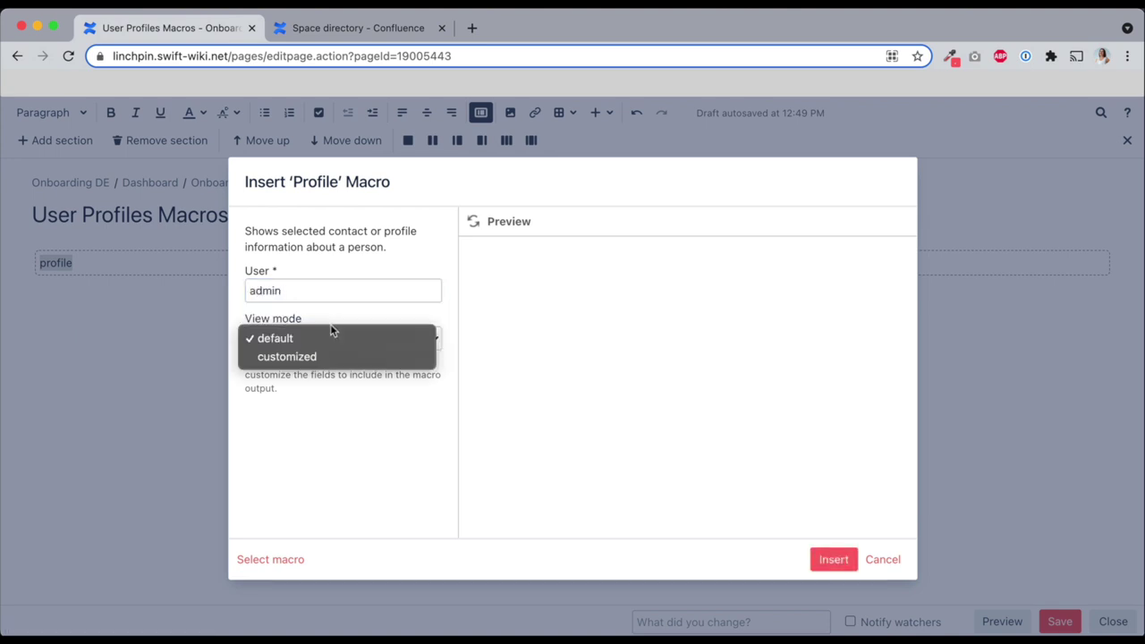
click(324, 352)
click(330, 429)
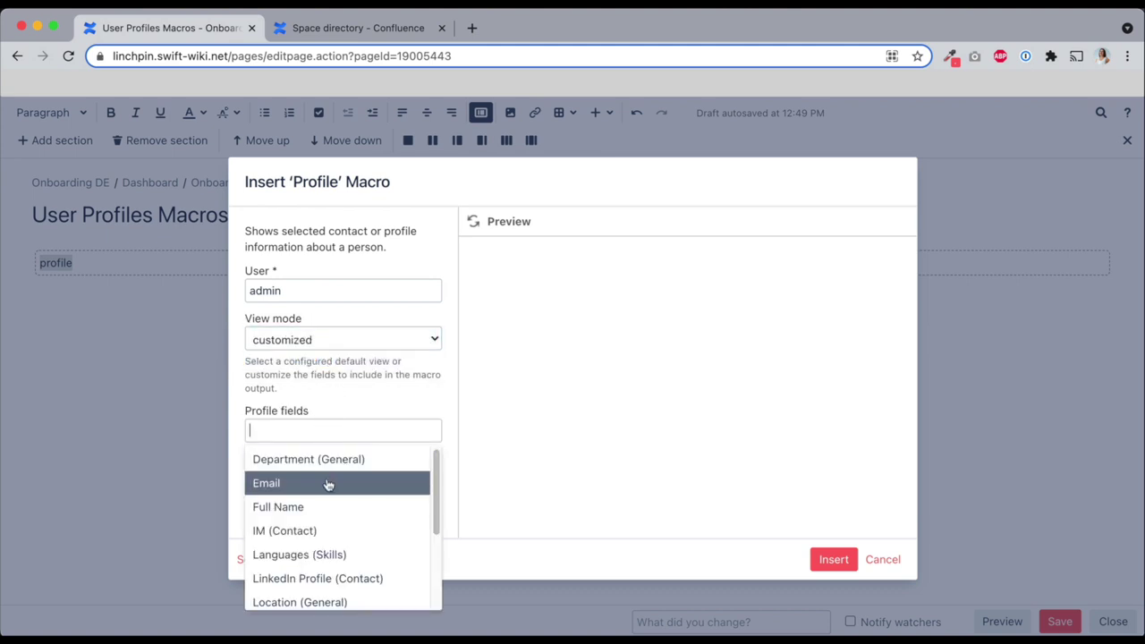
click(327, 483)
text(lang)
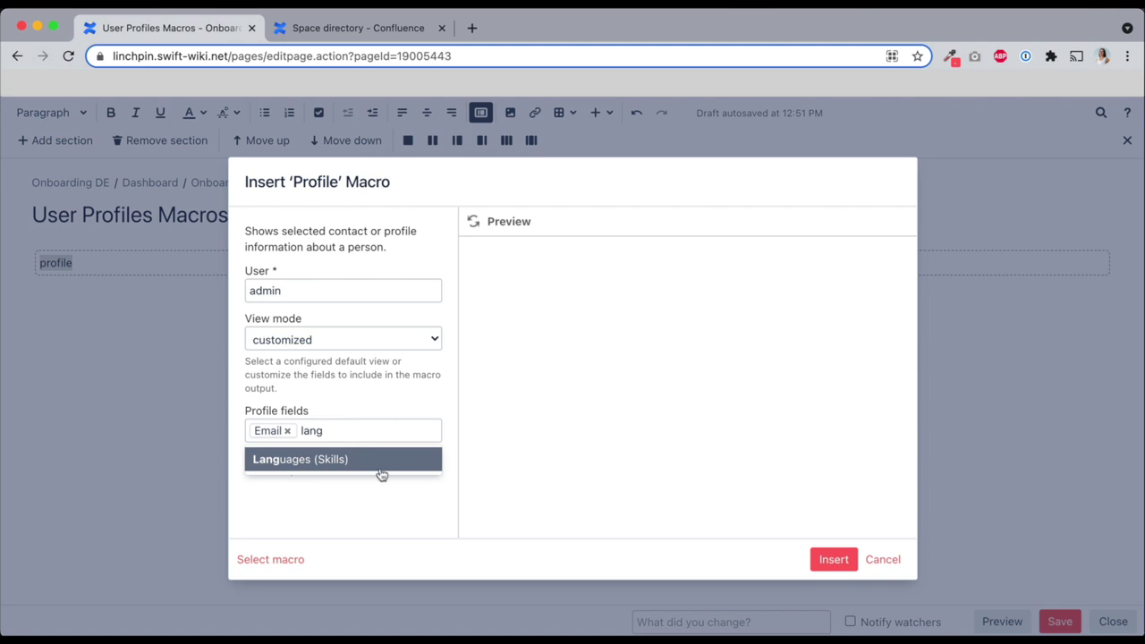
click(382, 465)
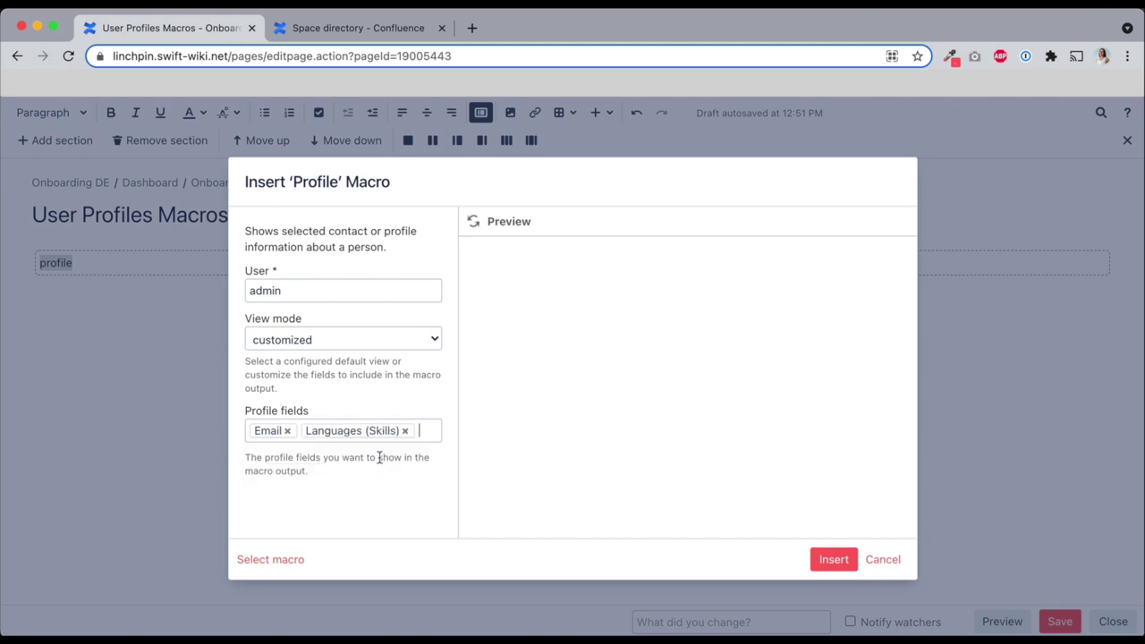
click(833, 560)
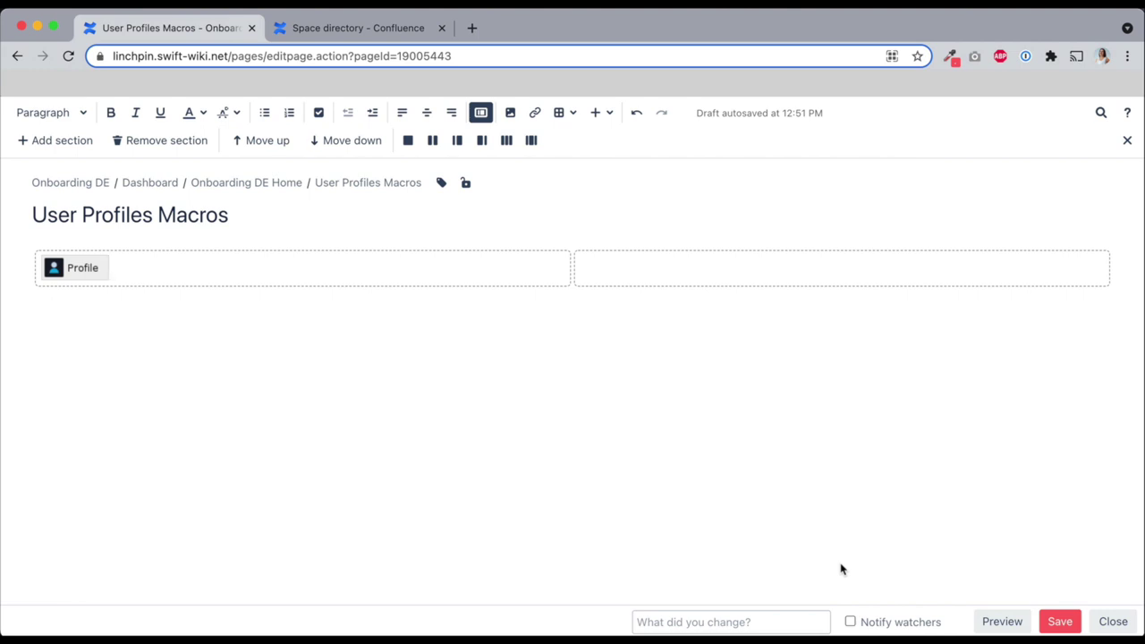
Add a Content responsibility macro for the chosen user showing Position, then save the page
click(693, 272)
text({content)
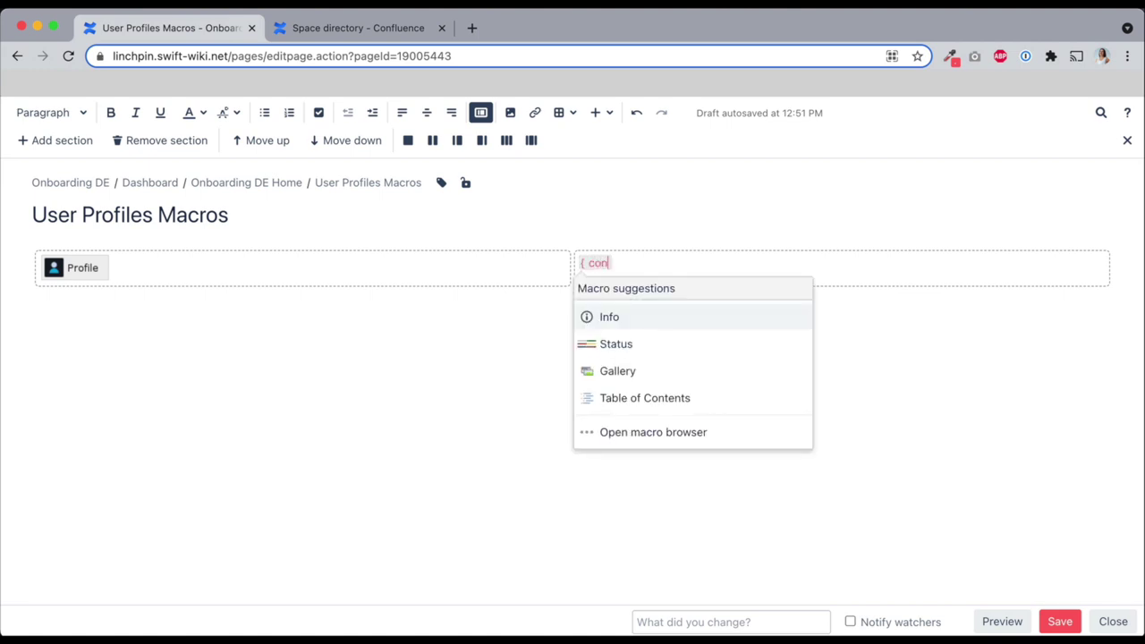
click(728, 398)
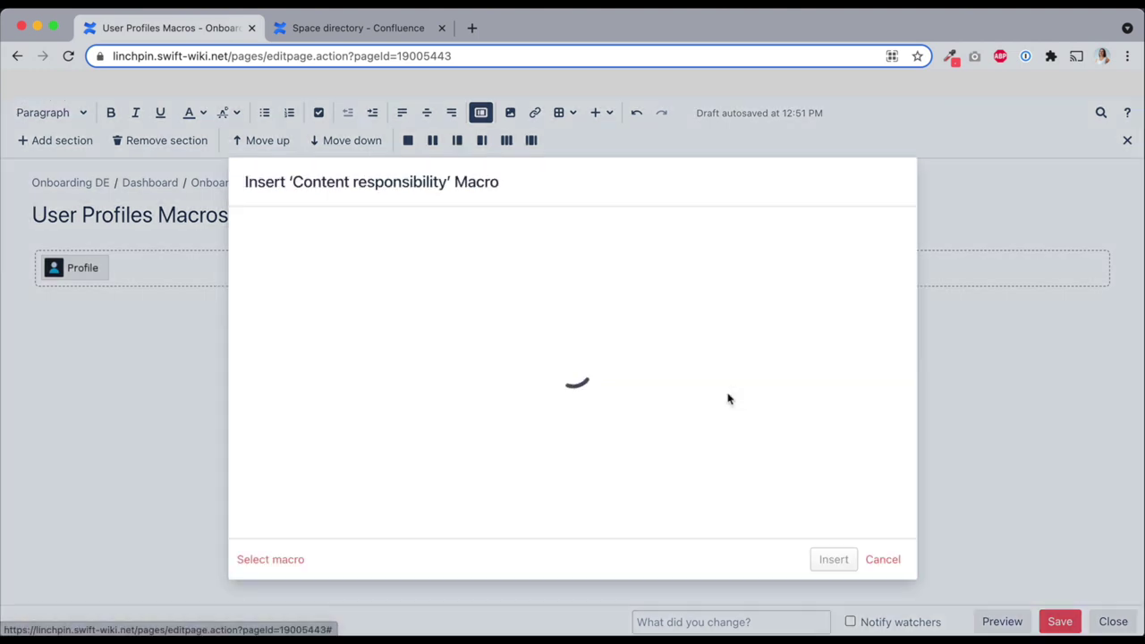
scroll(302, 283, down, 1)
click(289, 298)
text(samira)
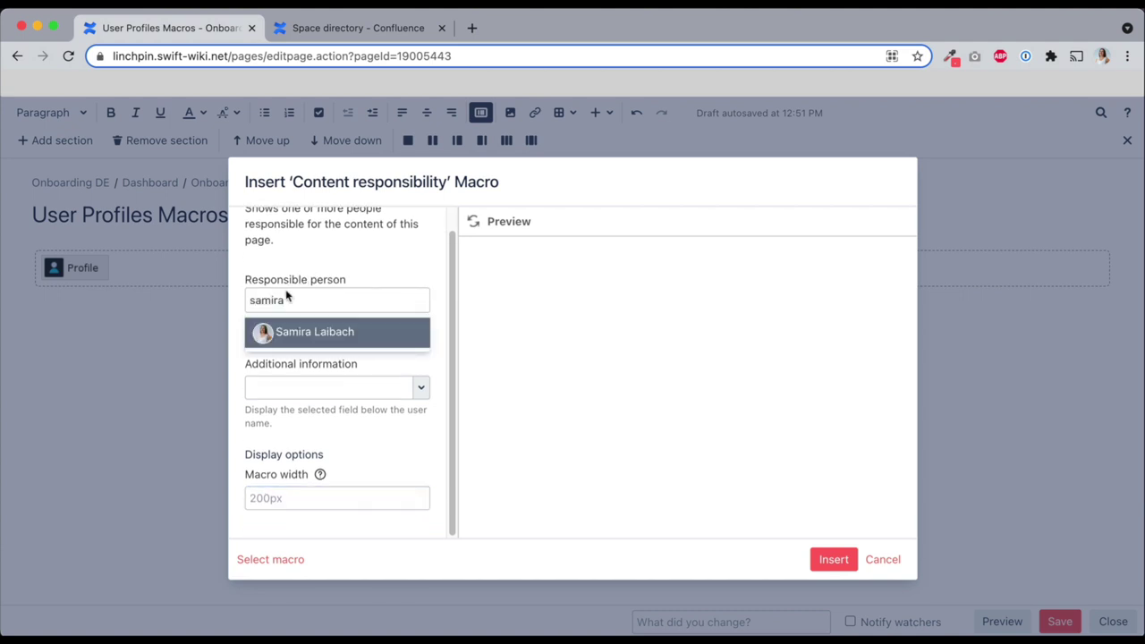
click(289, 330)
click(371, 387)
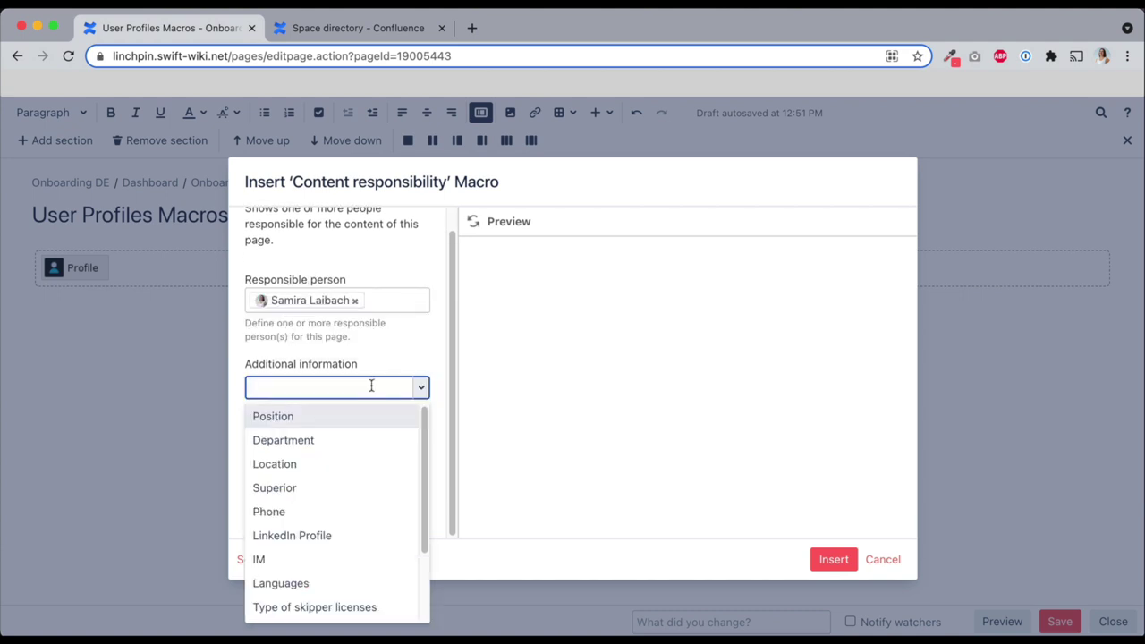
click(368, 410)
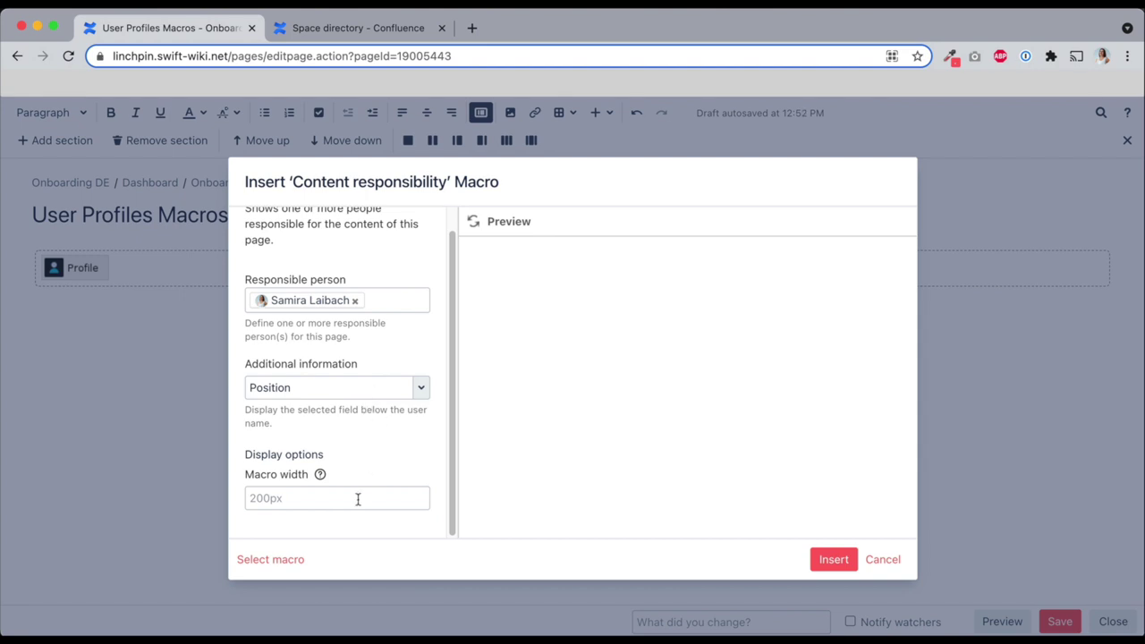
click(833, 558)
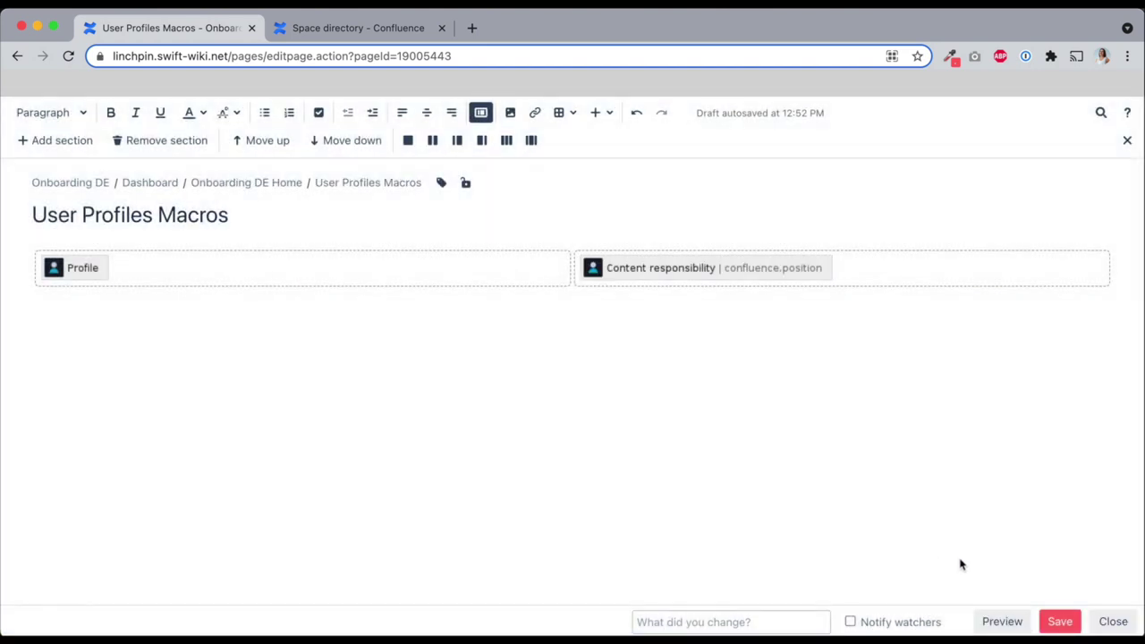
click(1061, 619)
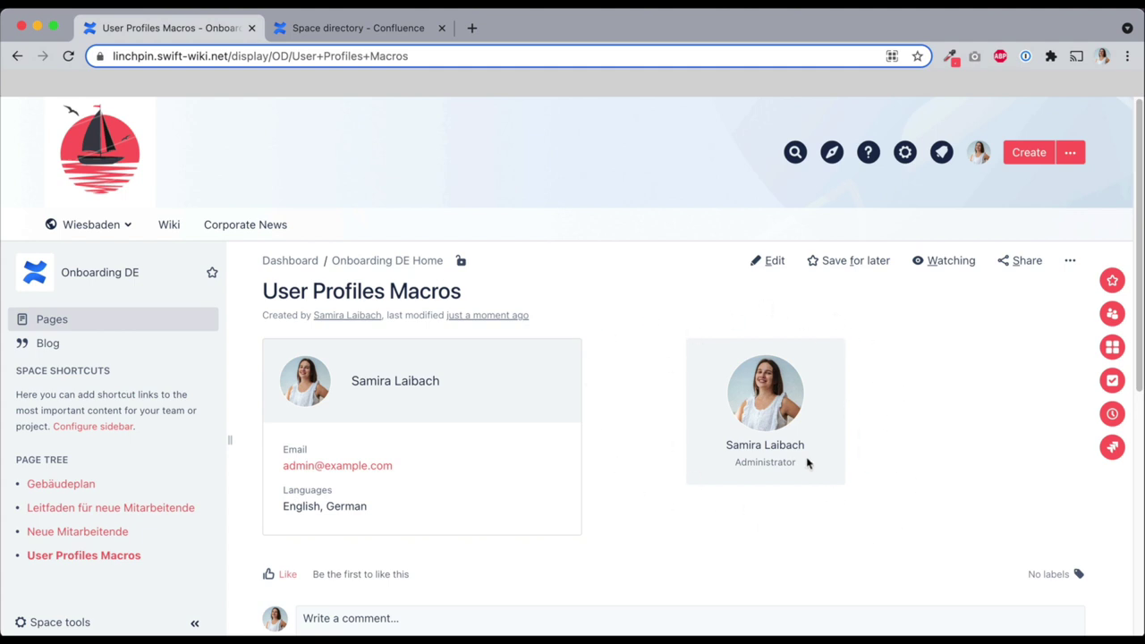
Open the responsible user's profile and view its Responsibilities list
click(762, 390)
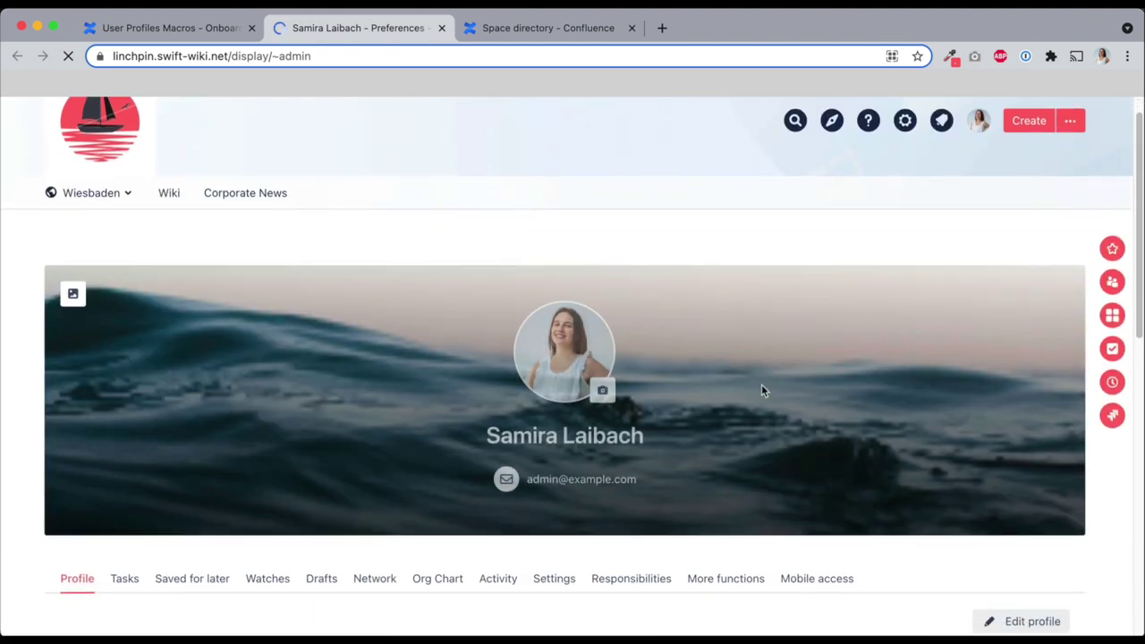
scroll(734, 376, down, 3)
click(646, 359)
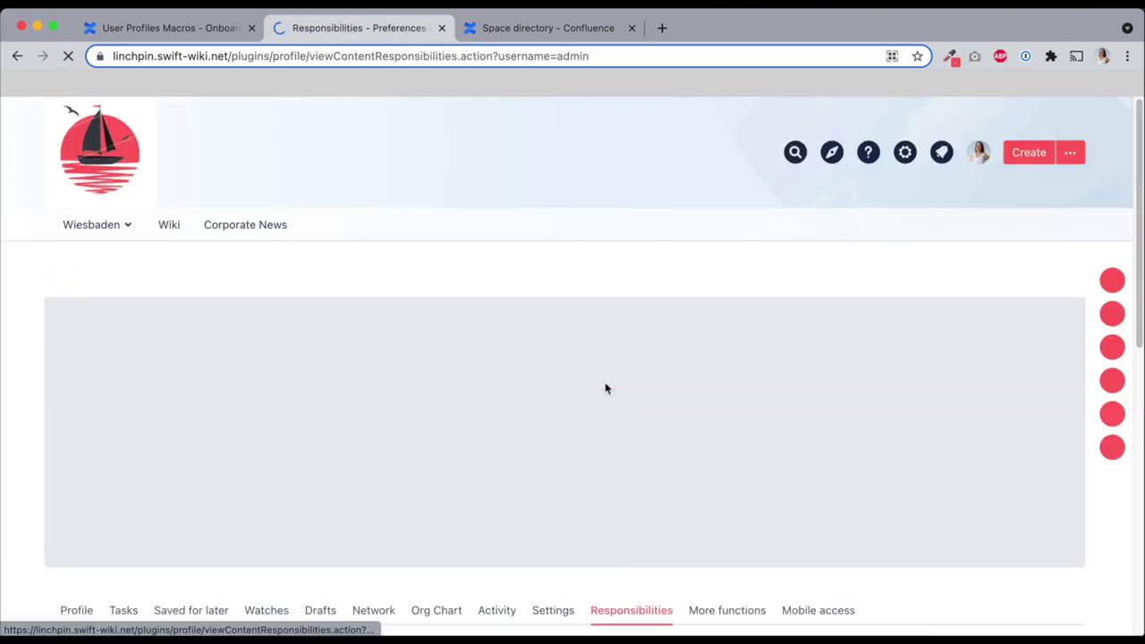
scroll(605, 388, down, 4)
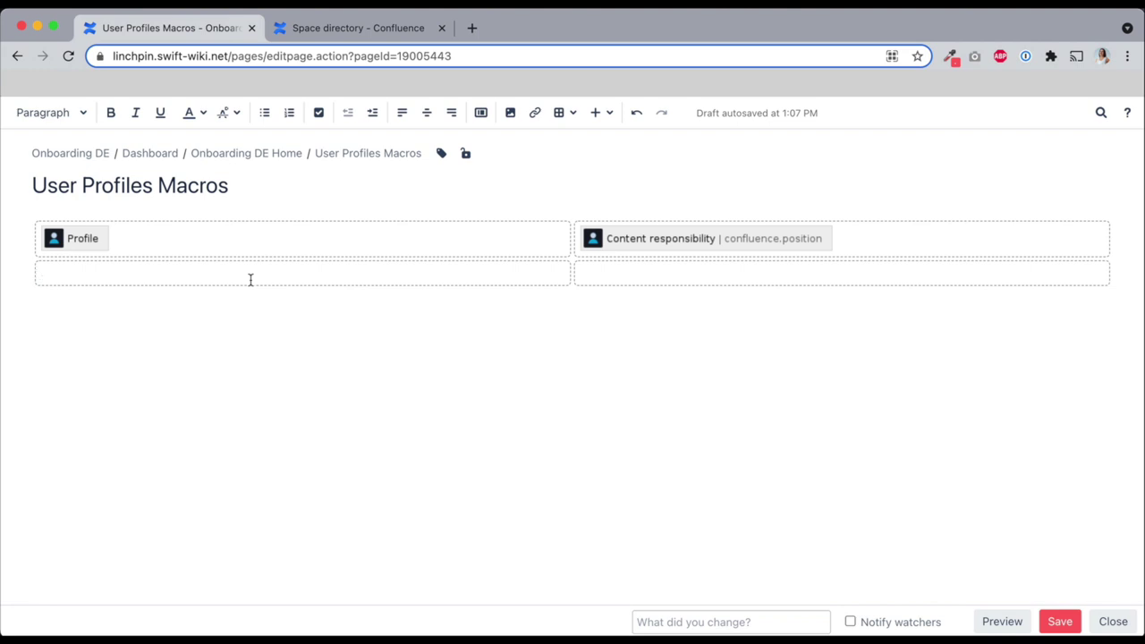
Insert a Customized User List macro into the empty left cell
text({customize)
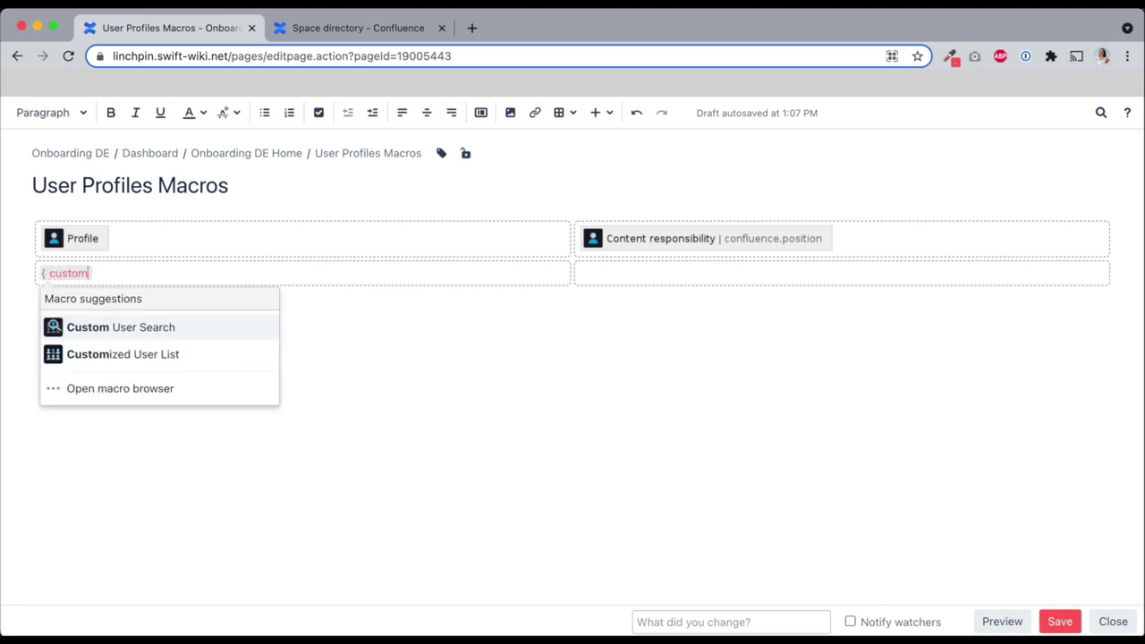
click(226, 324)
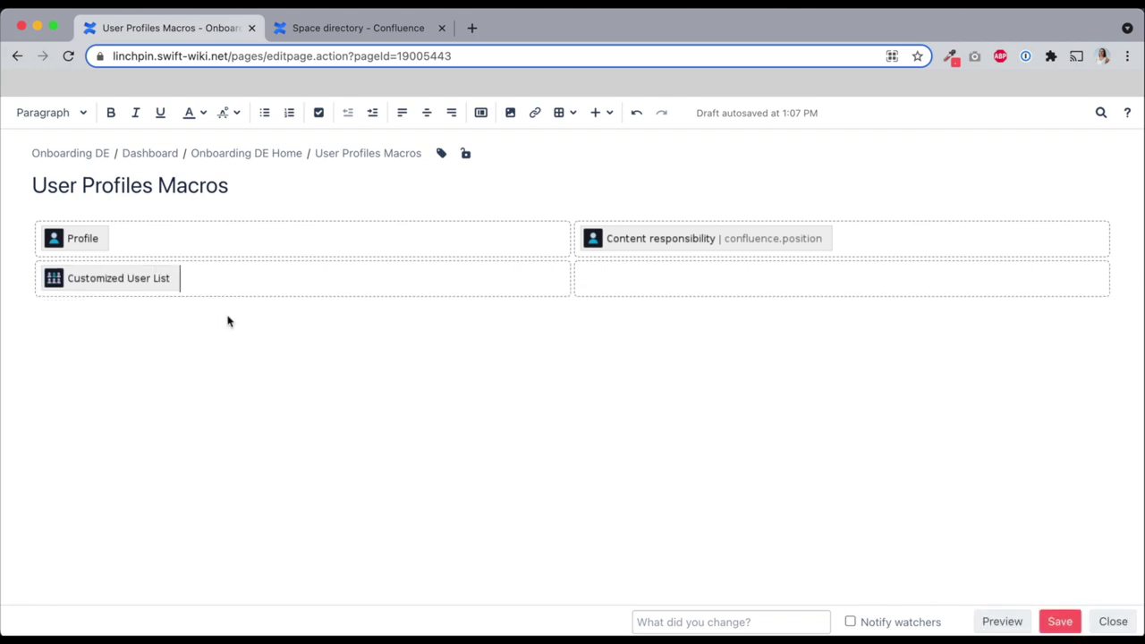
click(148, 280)
click(71, 319)
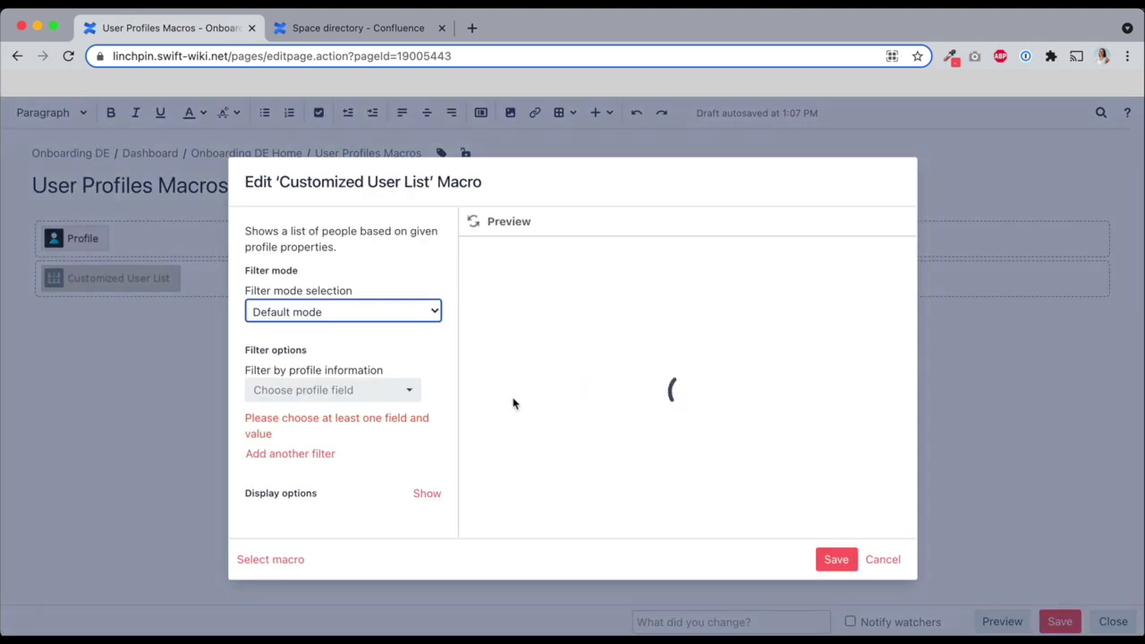
Filter the list by Type of skipper licenses = Motor boat and Languages = English
click(329, 394)
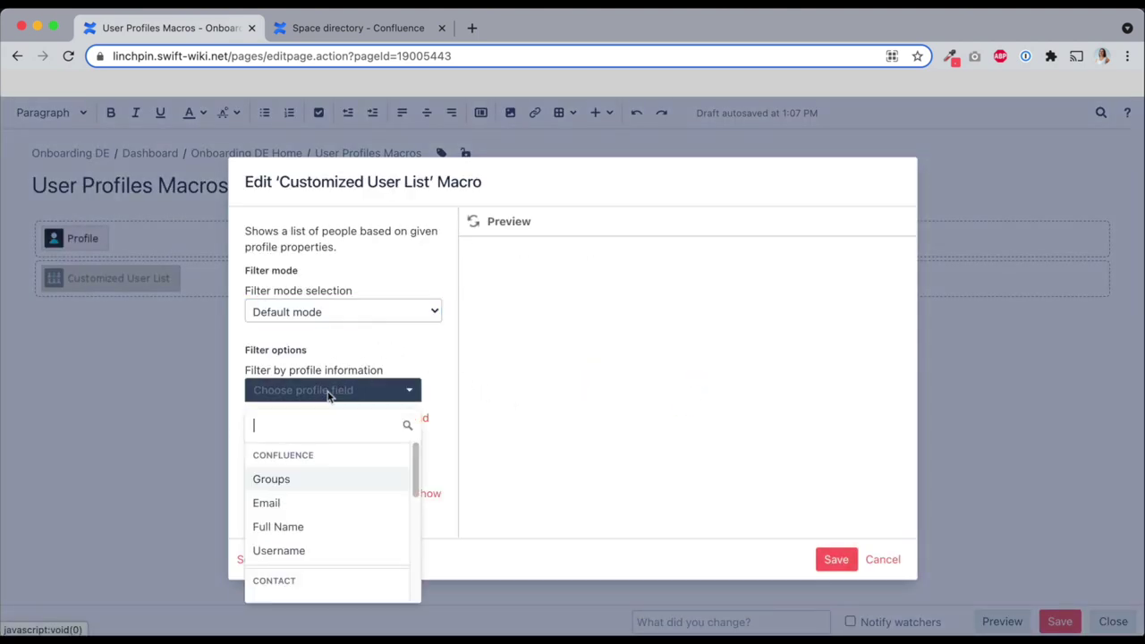
text(ski)
click(316, 480)
click(302, 421)
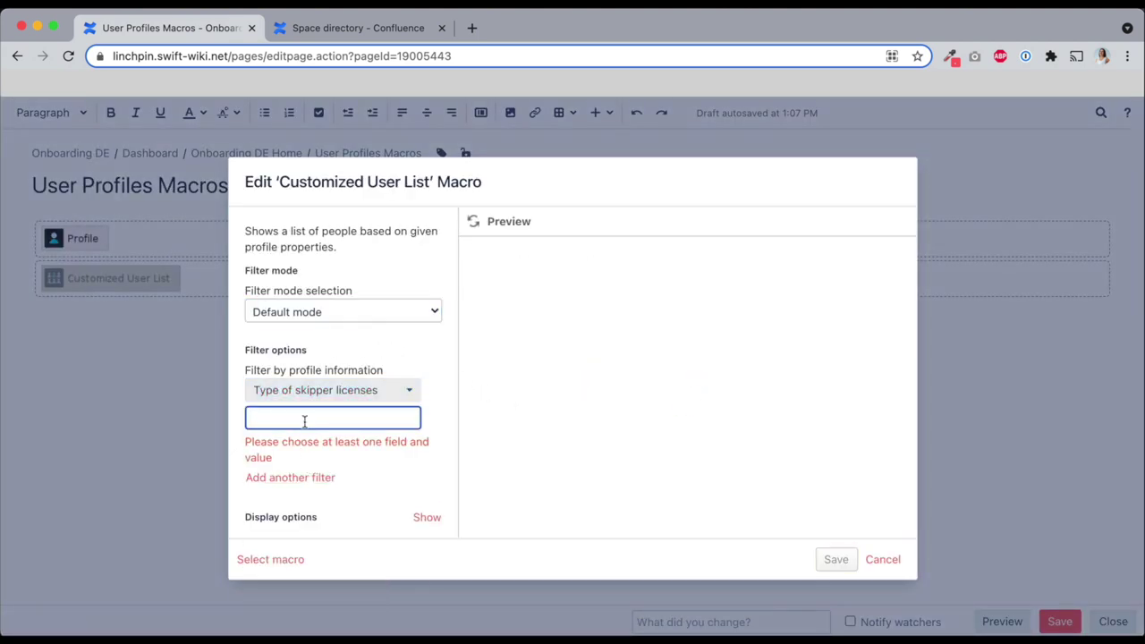
text(Motor boat)
click(289, 441)
click(294, 444)
text(lang)
click(293, 413)
click(289, 474)
text(English)
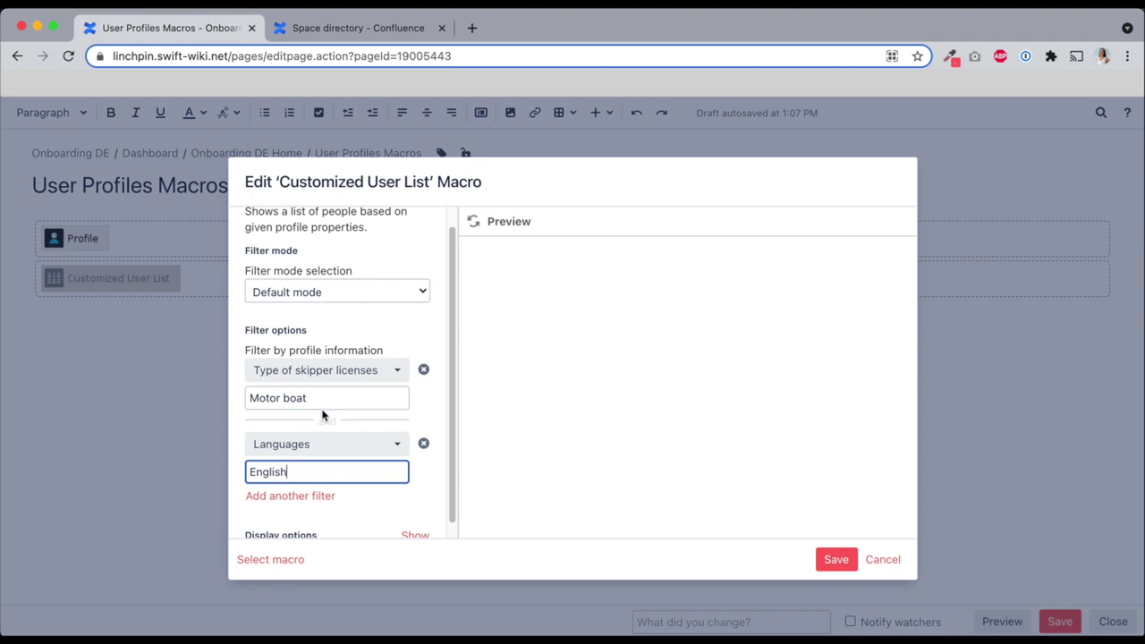
Display Email and Location in the user list and save the macro
scroll(322, 417, down, 1)
click(416, 527)
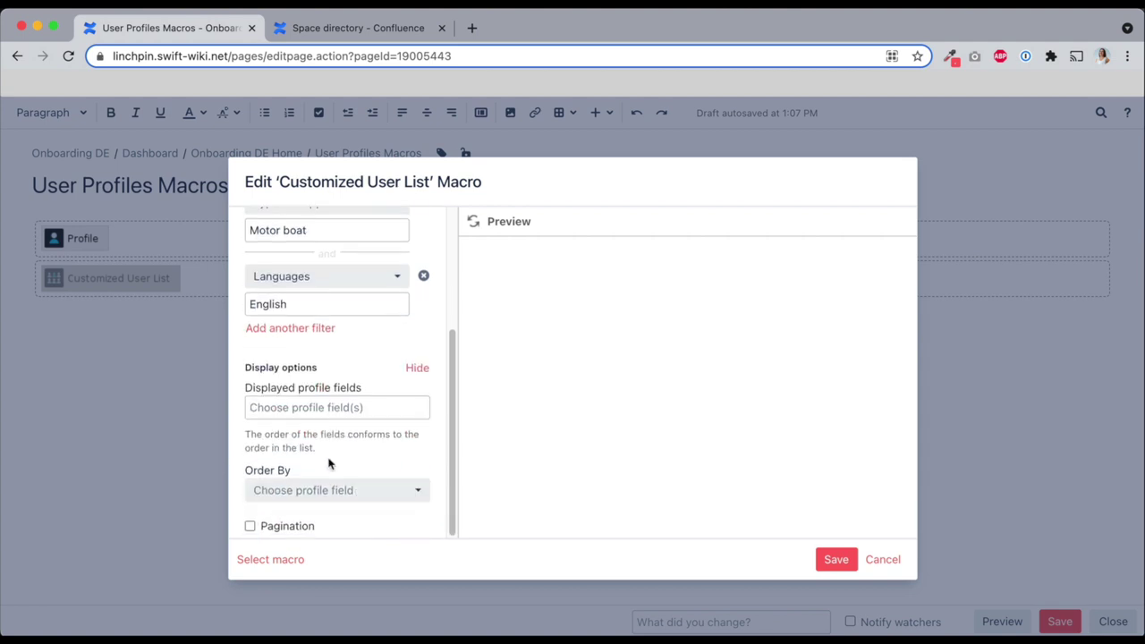
click(323, 407)
text(email)
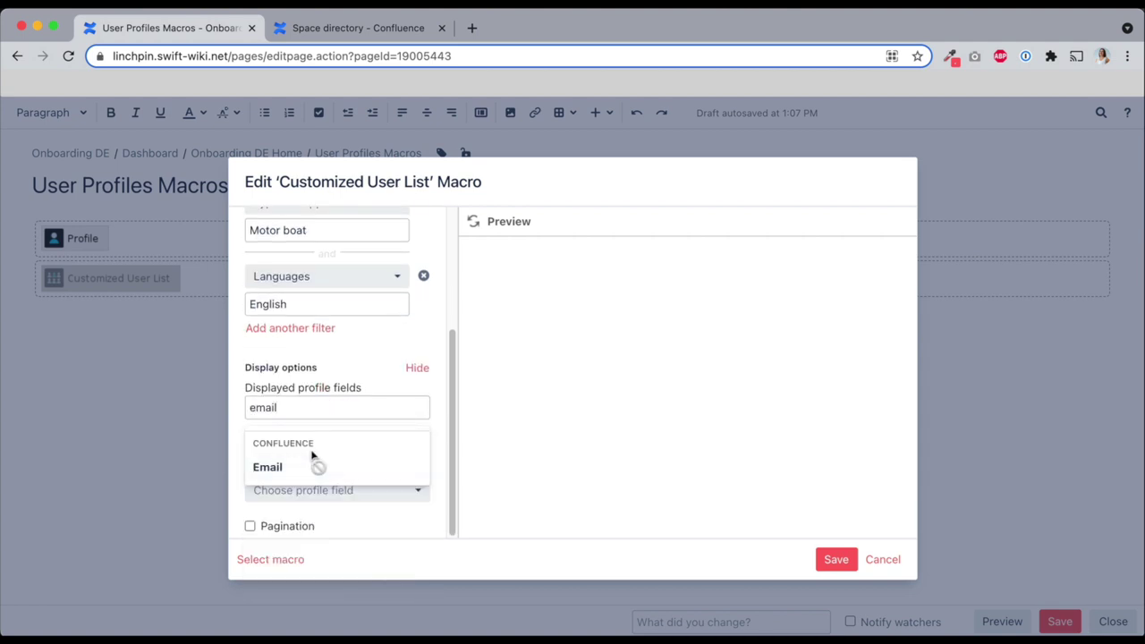
key(Return)
text(loca)
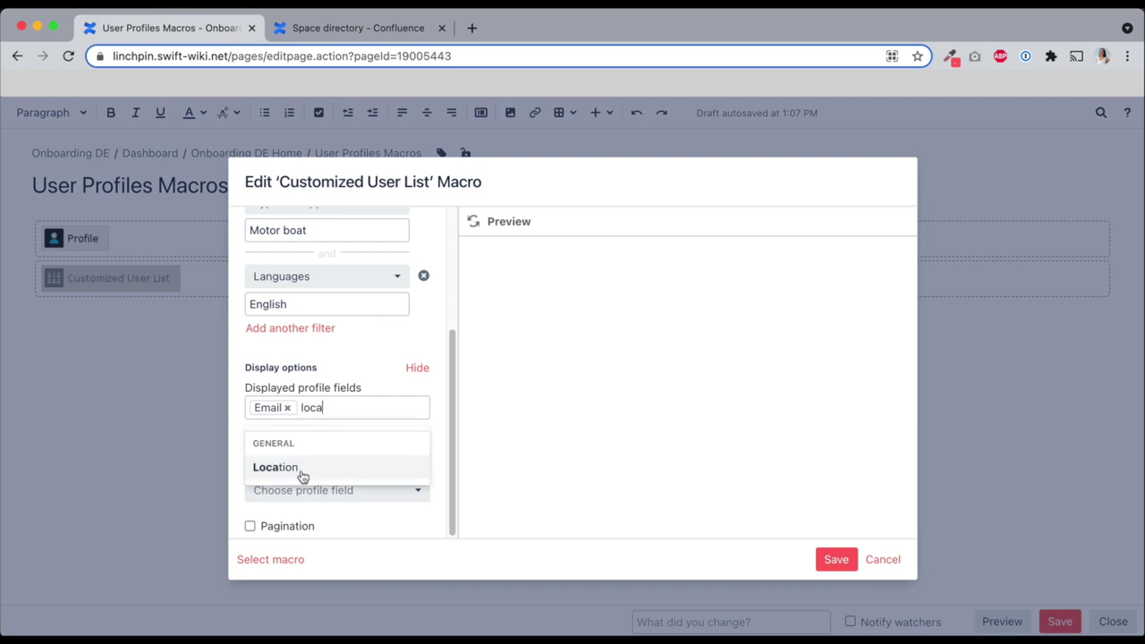
click(303, 469)
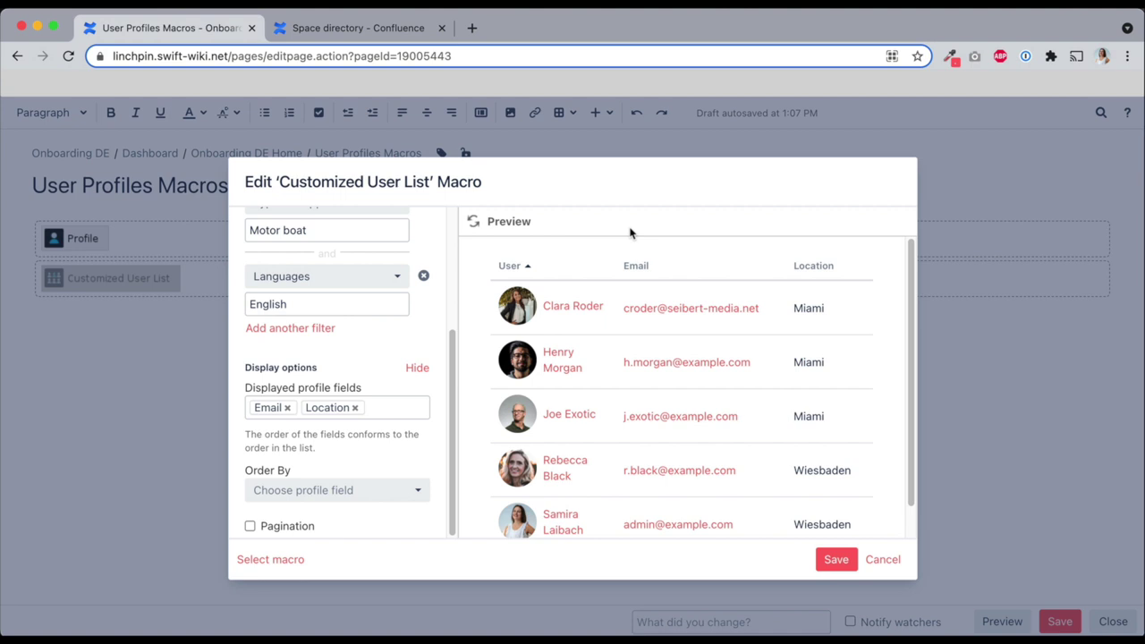
click(837, 559)
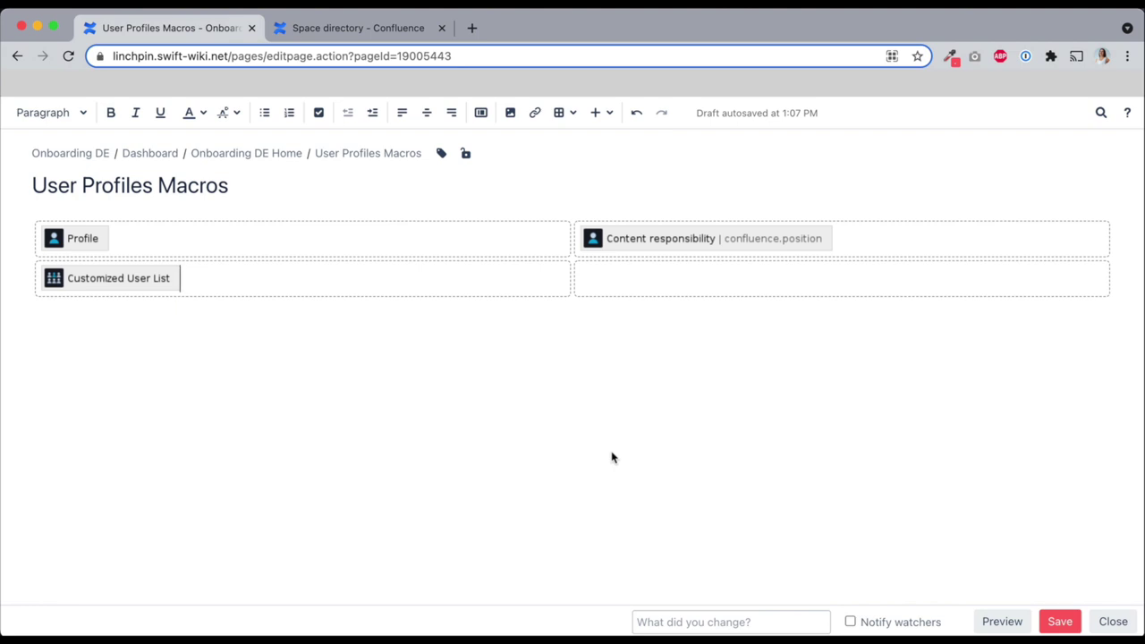
Insert a Custom User Search macro in the empty right cell, keeping its default settings
click(698, 281)
text({search)
click(679, 328)
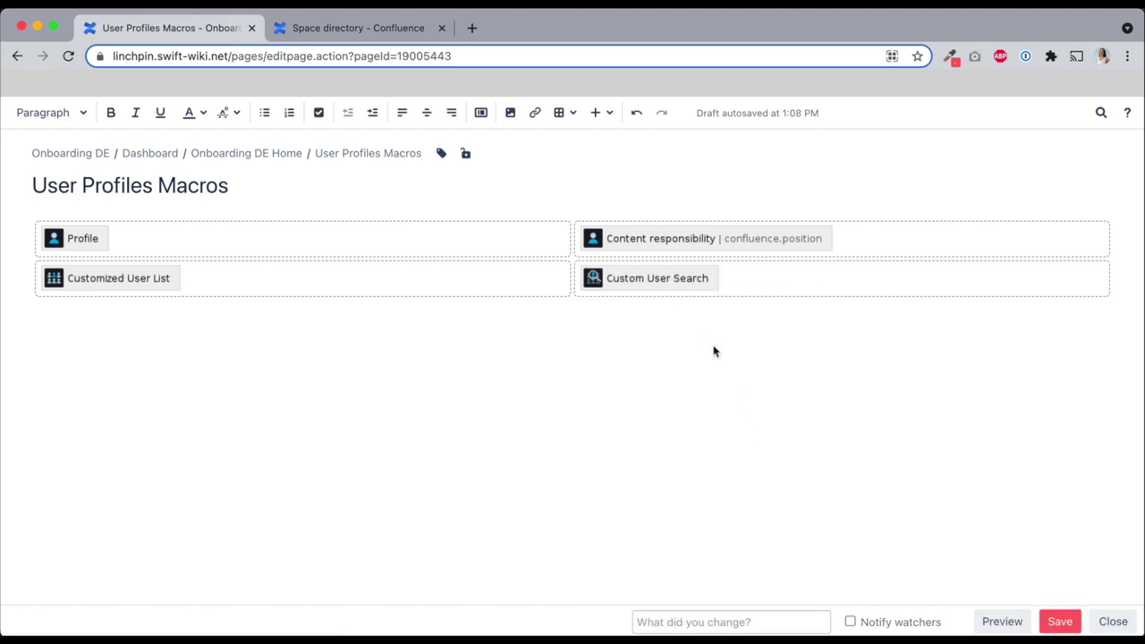
click(674, 284)
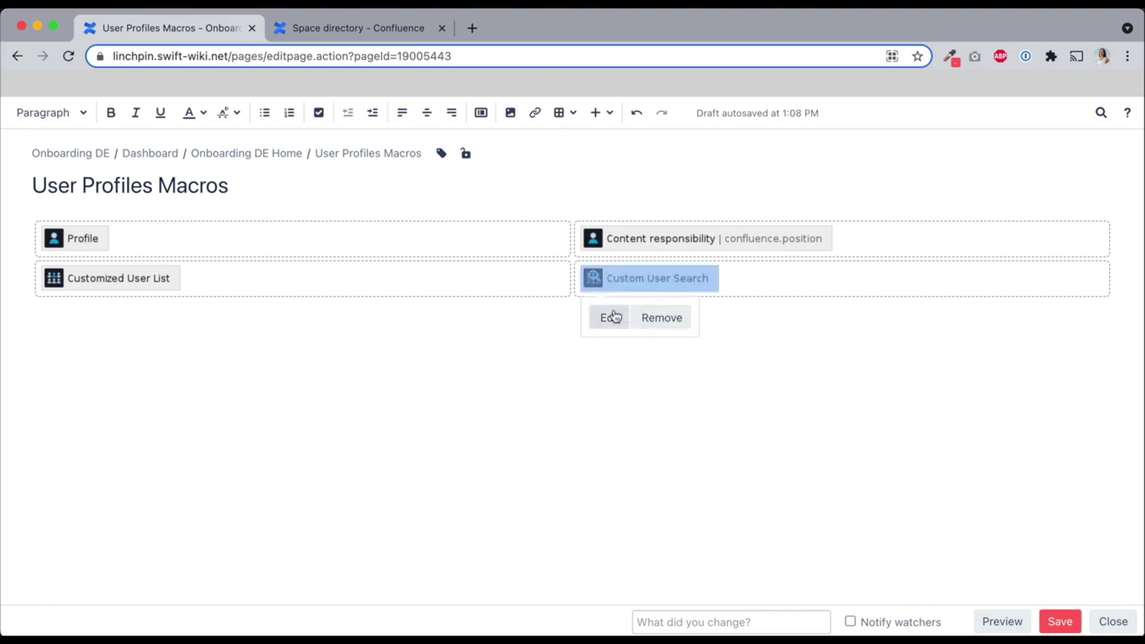
click(608, 316)
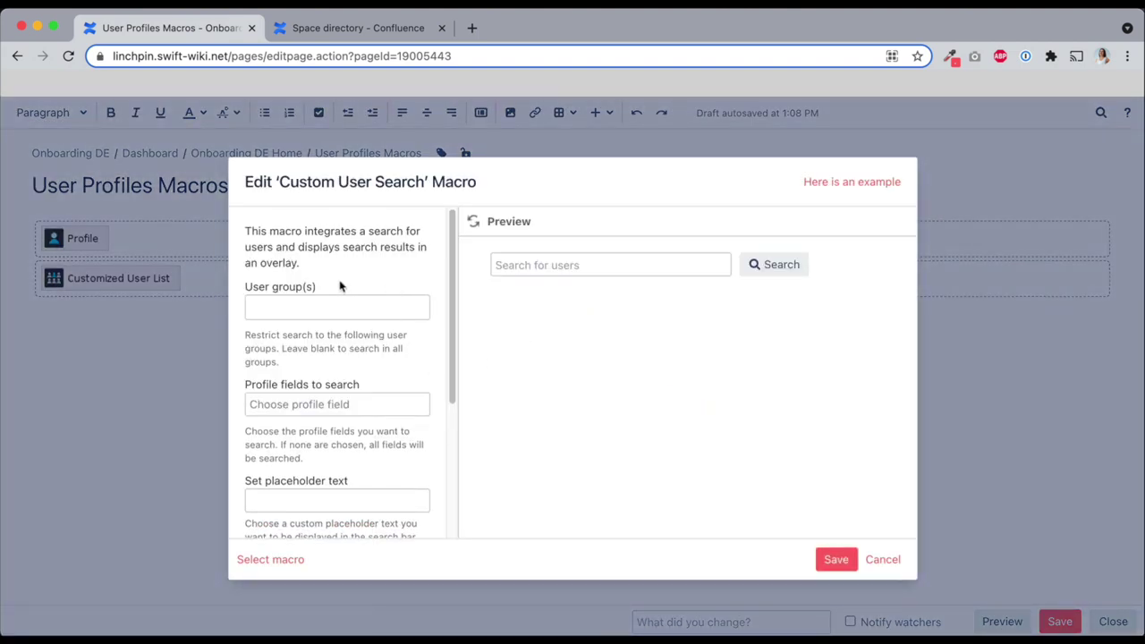
scroll(342, 298, down, 3)
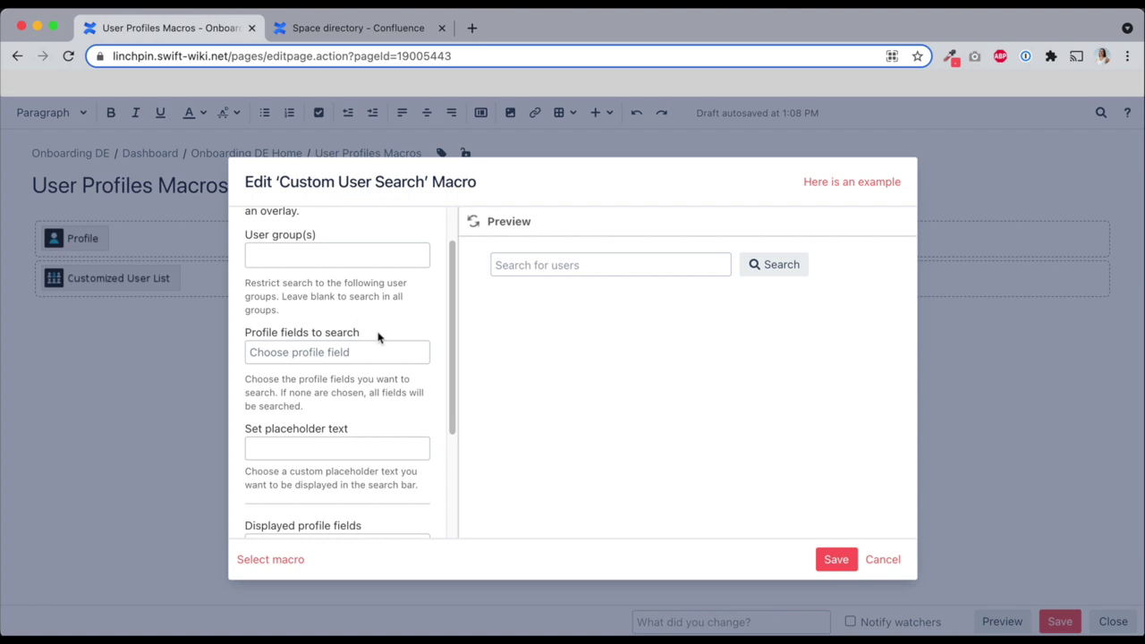
scroll(380, 345, down, 1)
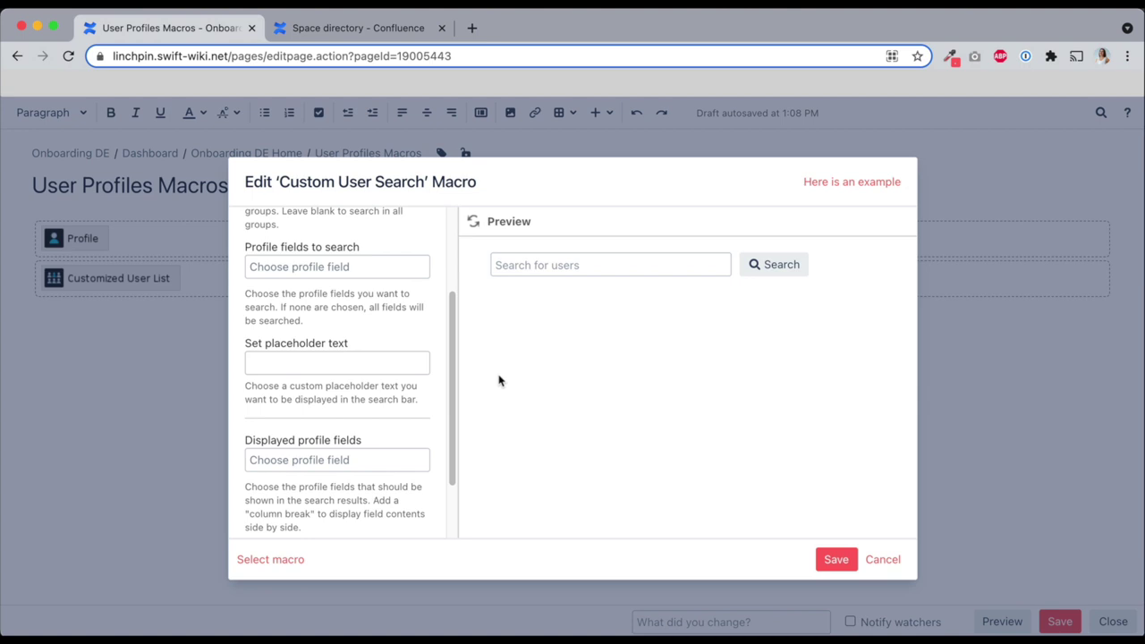
click(835, 558)
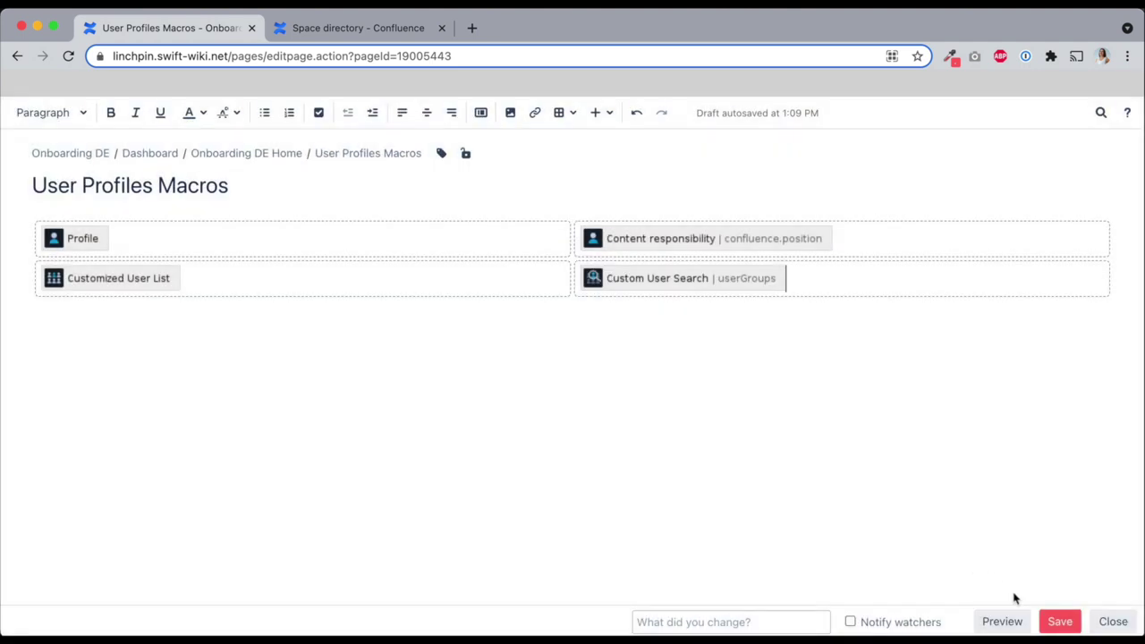
Publish the User Profiles Macros page and look over its four macros
click(1059, 621)
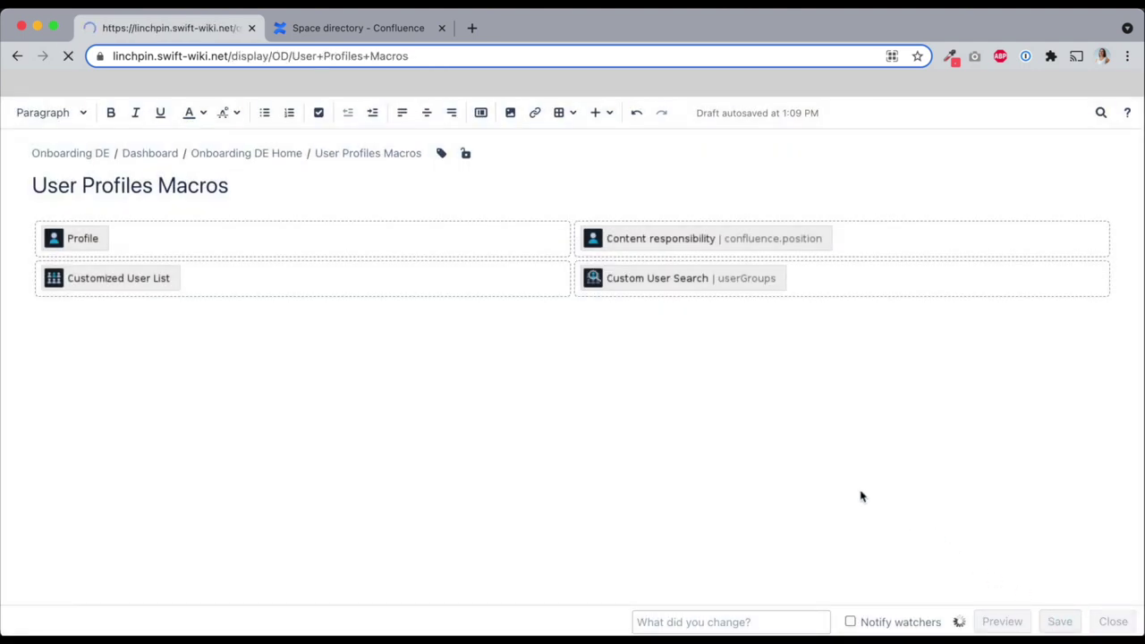
scroll(861, 496, down, 3)
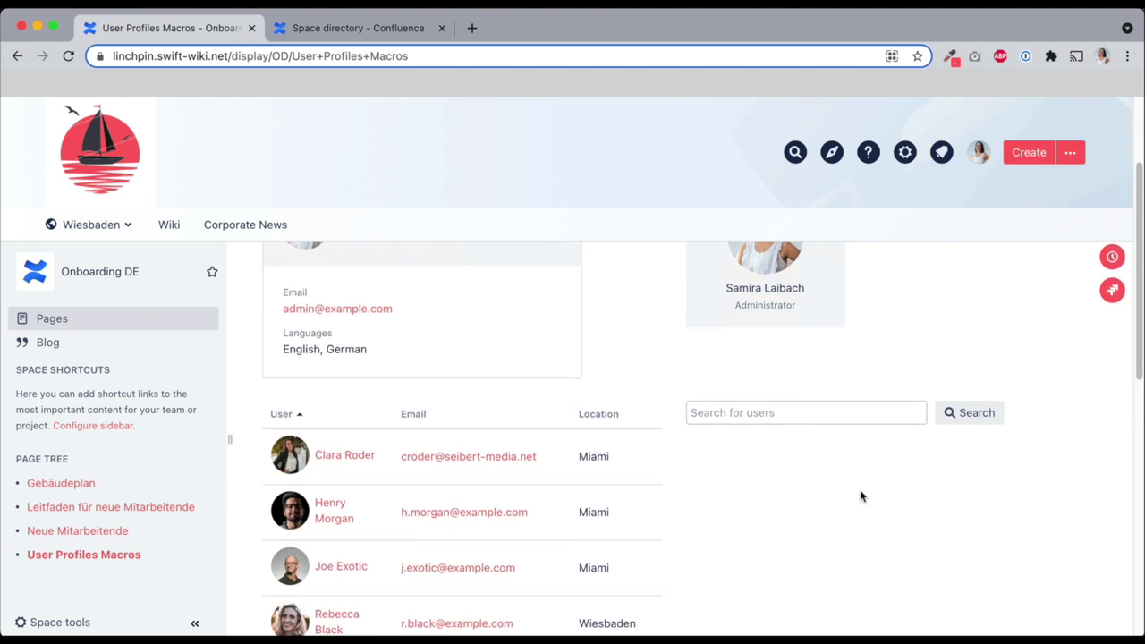
scroll(862, 496, down, 3)
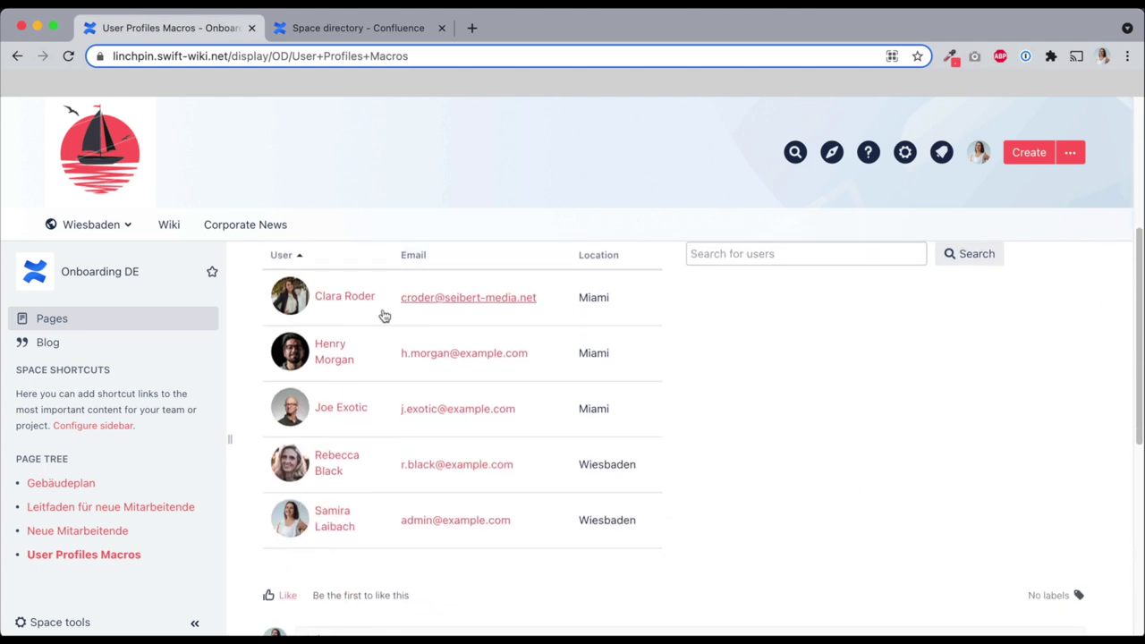
scroll(815, 413, up, 1)
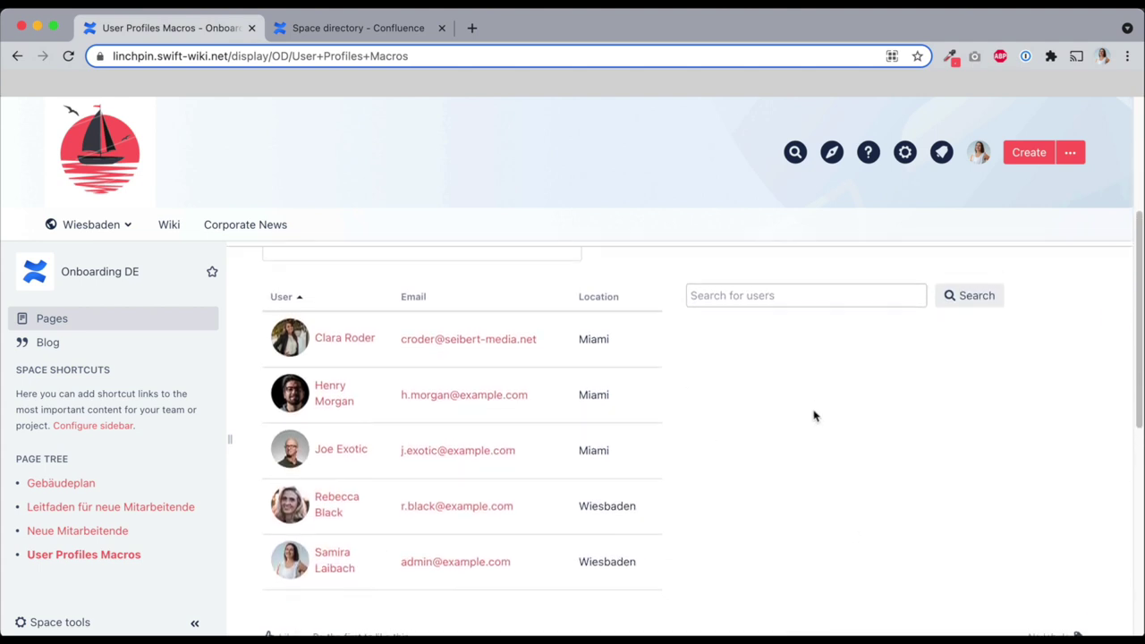
Search the page's user search for French speakers
click(827, 302)
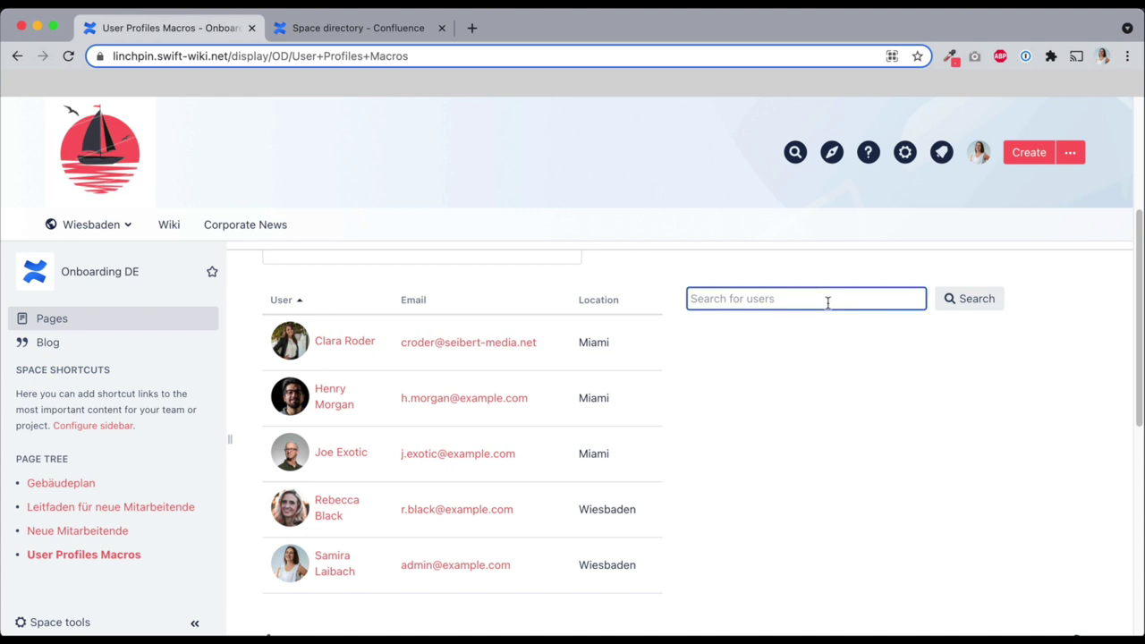
text(French)
key(Return)
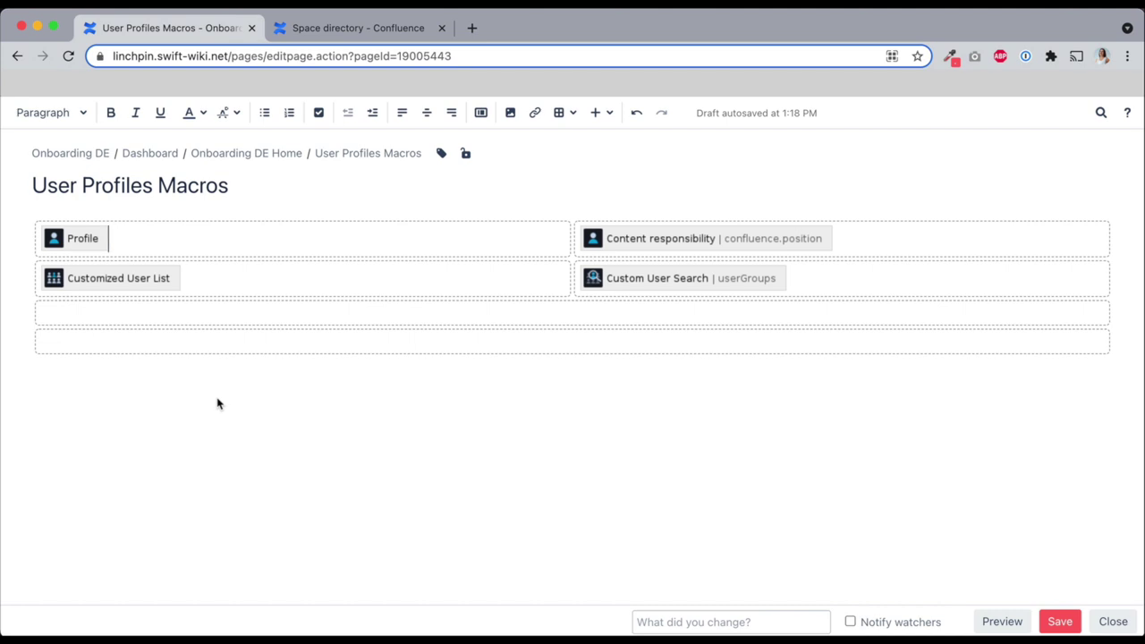
Insert an Org Chart macro in the third row with the chosen user as top position
click(196, 315)
text({chart)
click(170, 420)
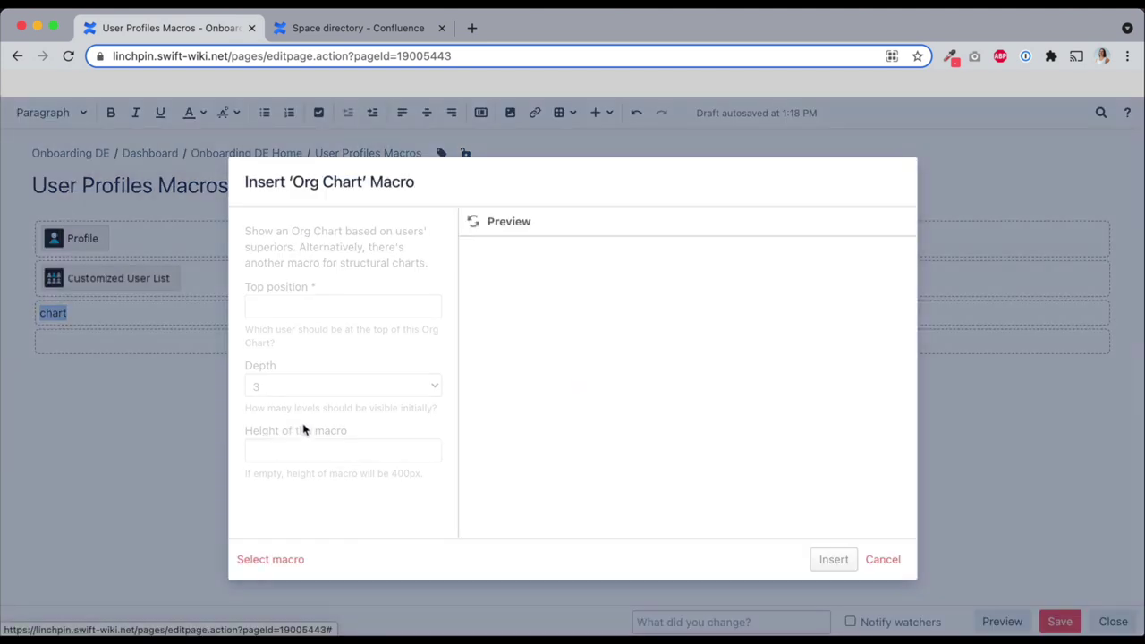
click(283, 304)
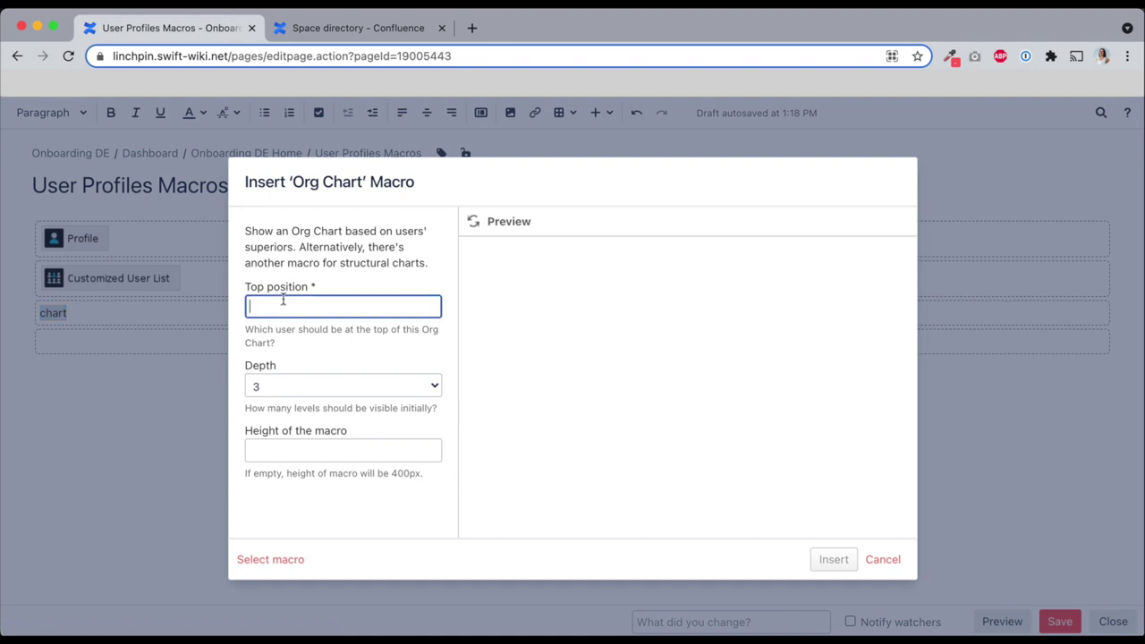
text(joe)
click(353, 331)
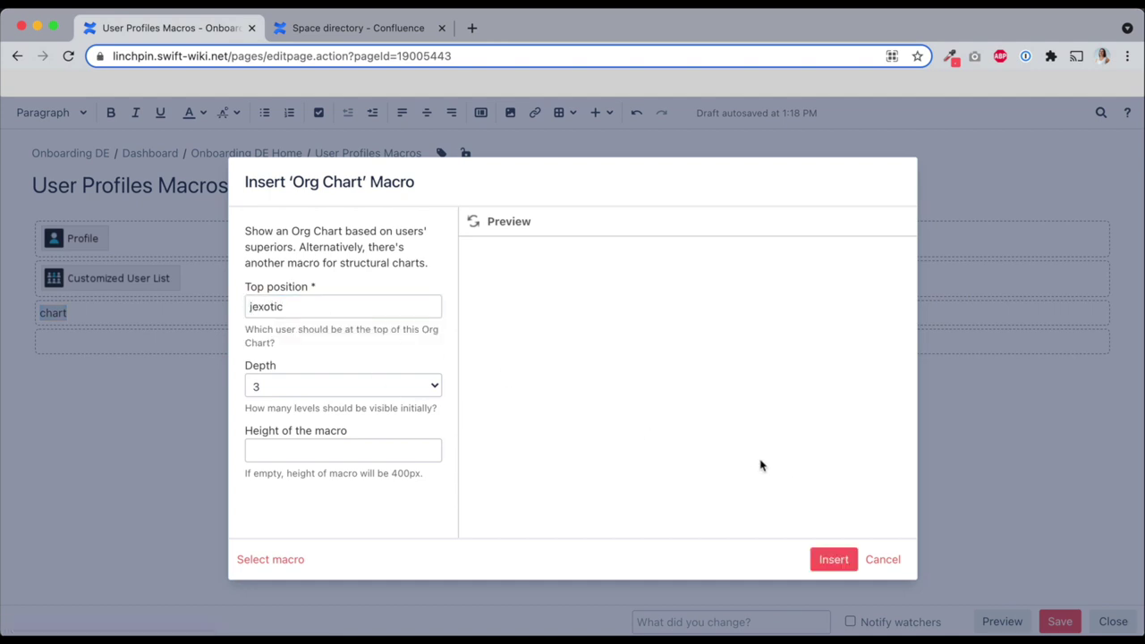
click(830, 558)
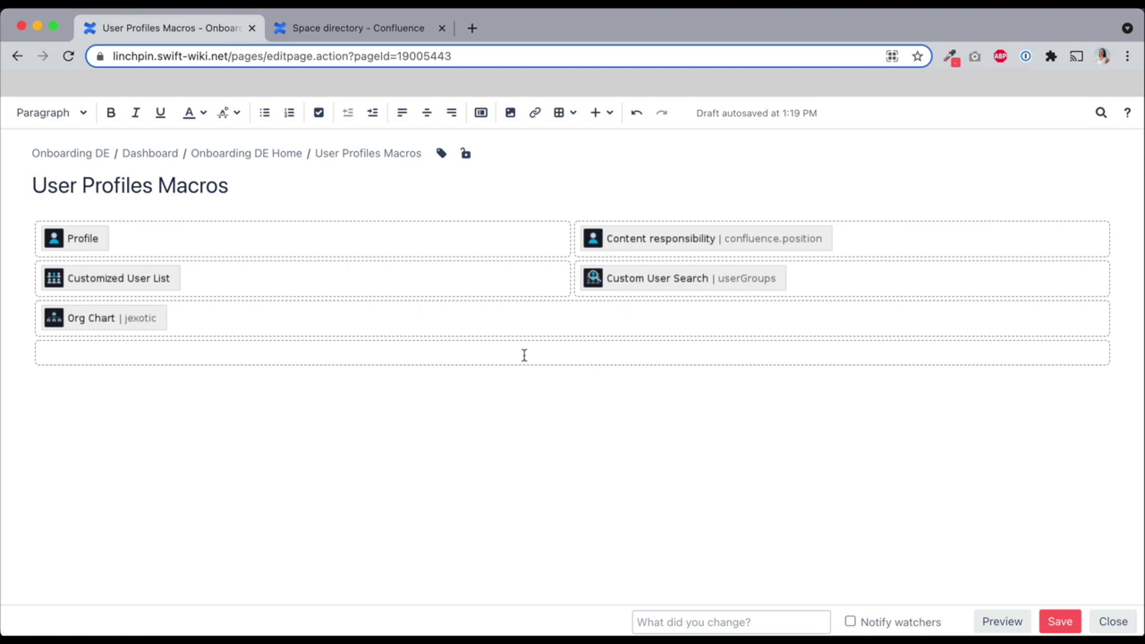
Insert a Structural Chart macro starting at the Polar Star node and save the page
text({)
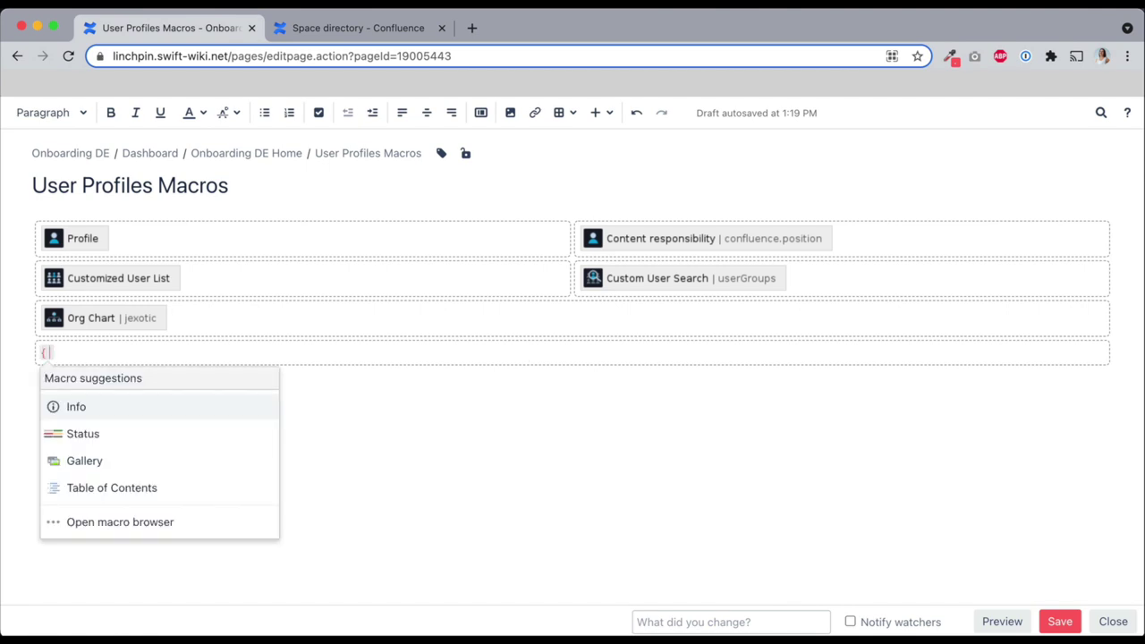
text(chart)
click(245, 491)
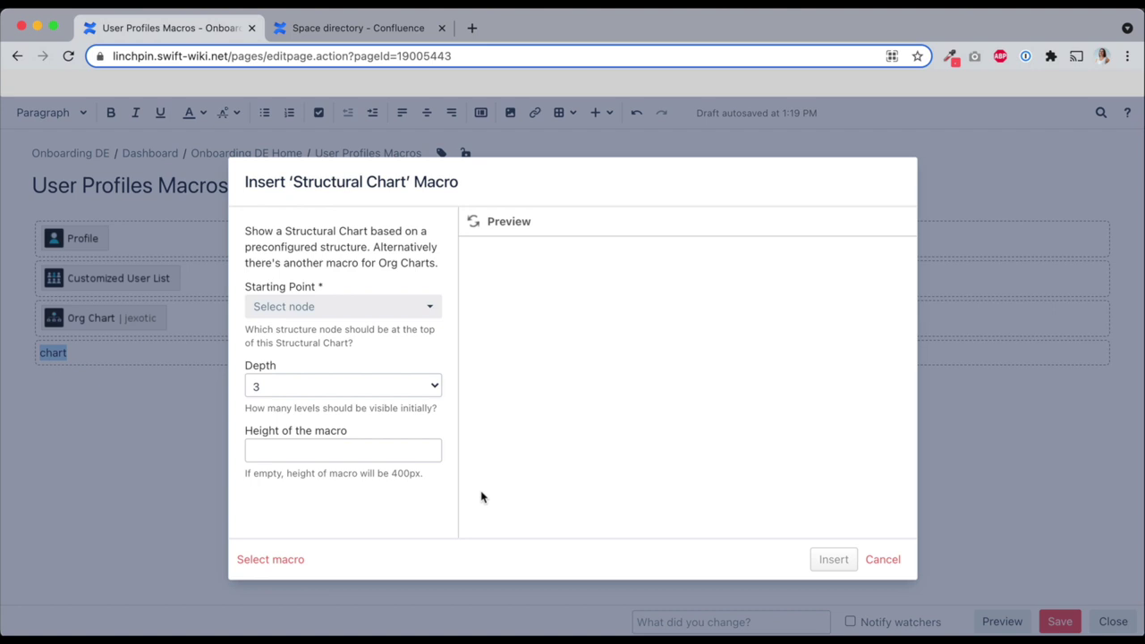
click(317, 309)
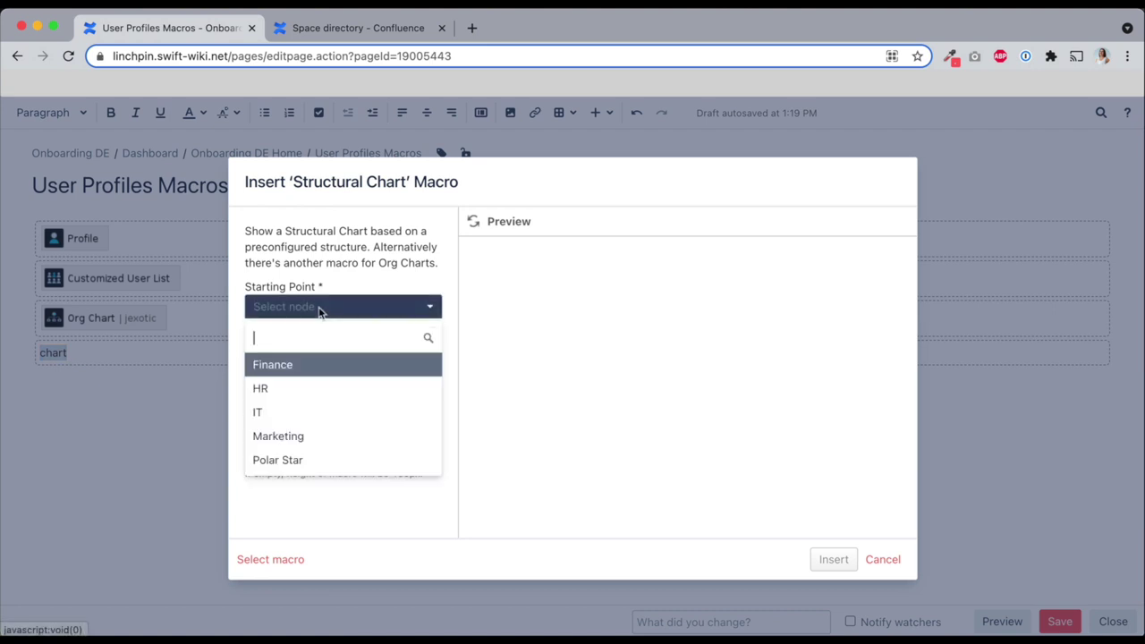
click(324, 457)
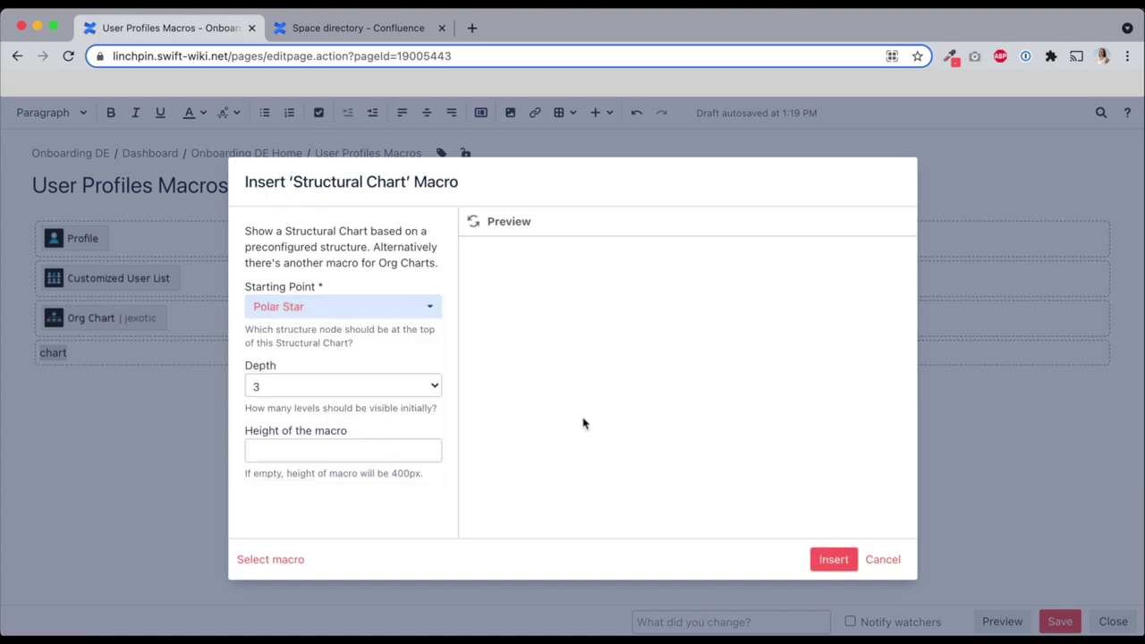
click(841, 560)
click(1060, 620)
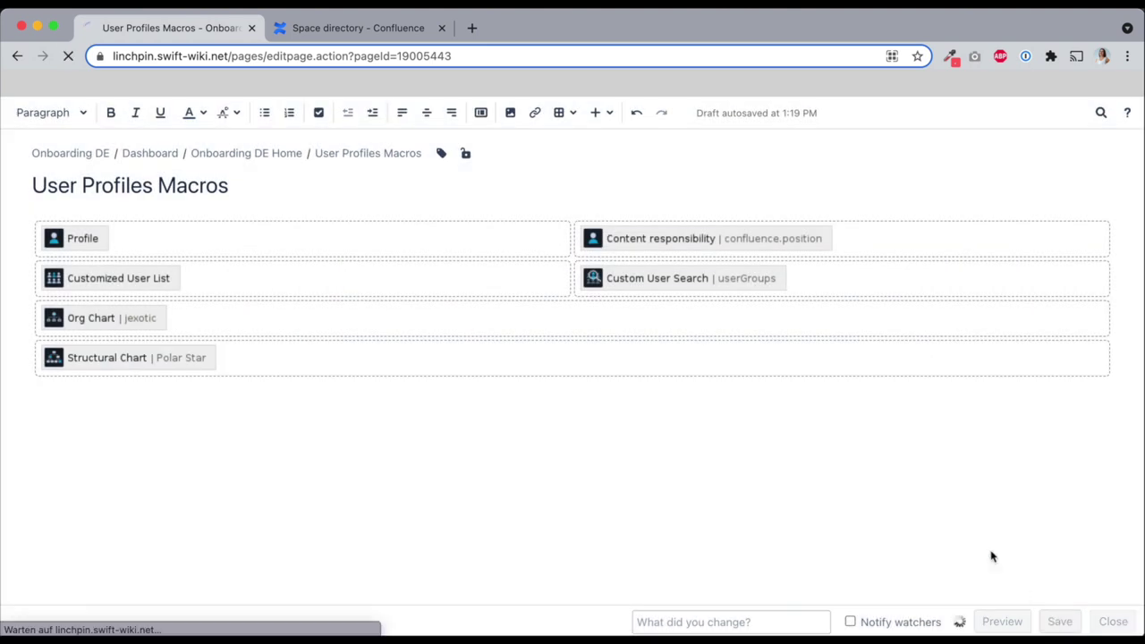
Enlarge the saved Polar Star structural chart and zoom it out to about 75 percent
scroll(634, 301, down, 10)
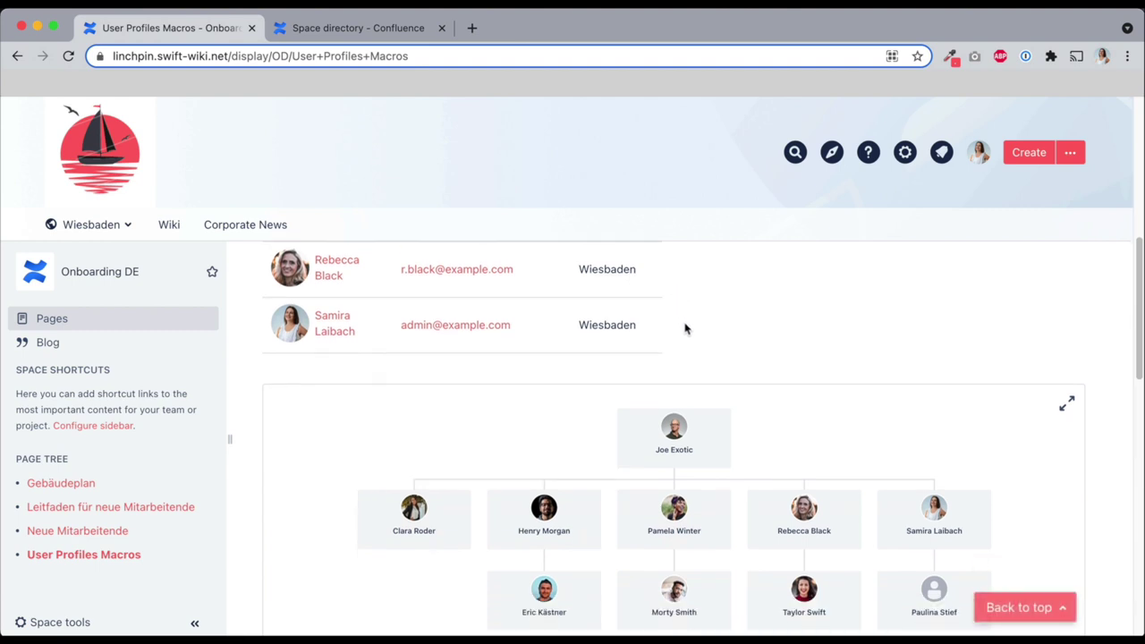
scroll(824, 502, down, 3)
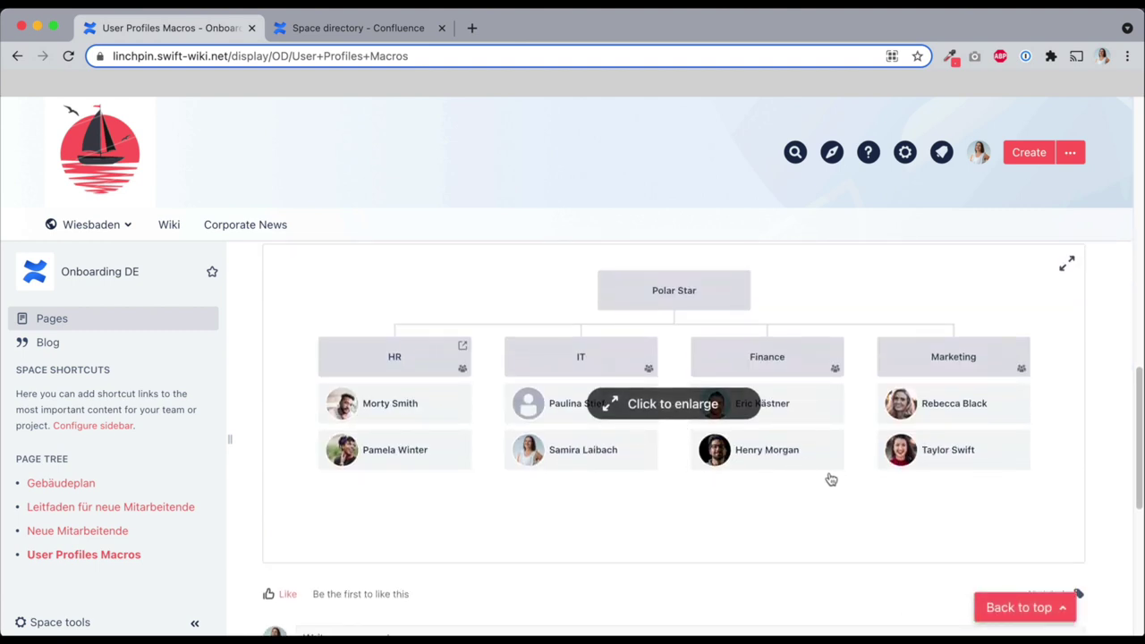
click(879, 327)
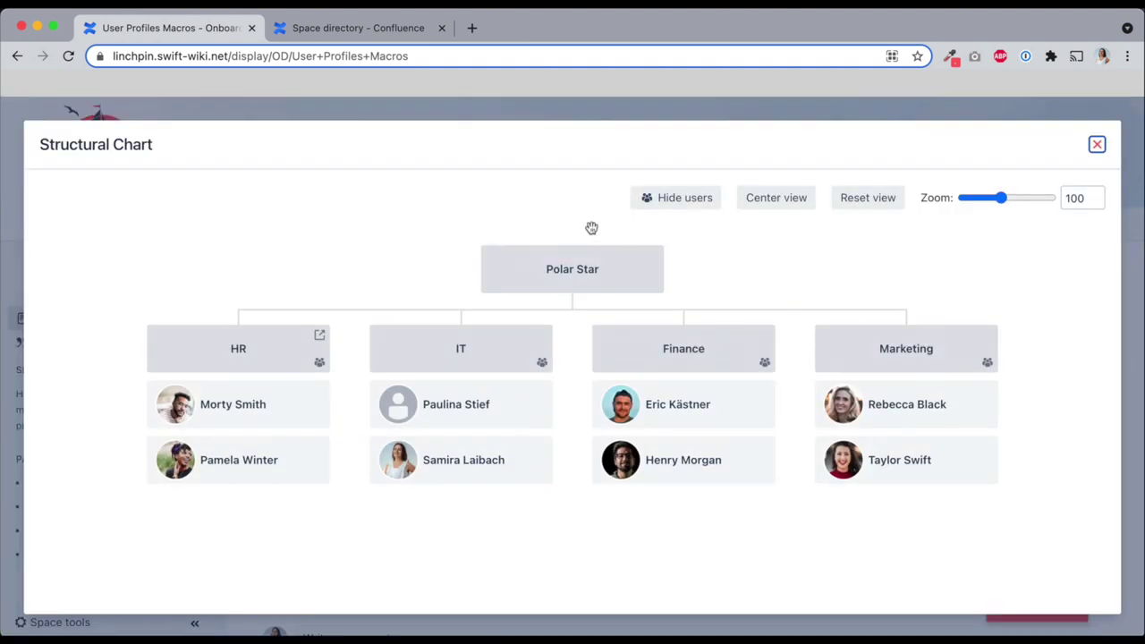
drag(999, 197, 986, 198)
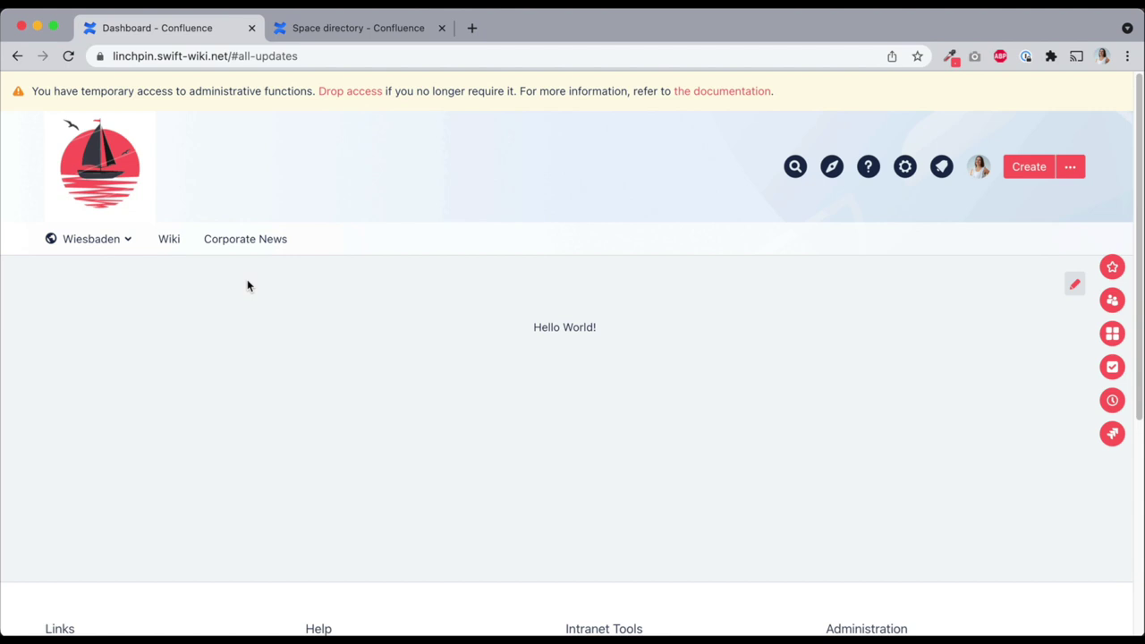
Set the user profile's Location to Miami and save the profile
click(978, 170)
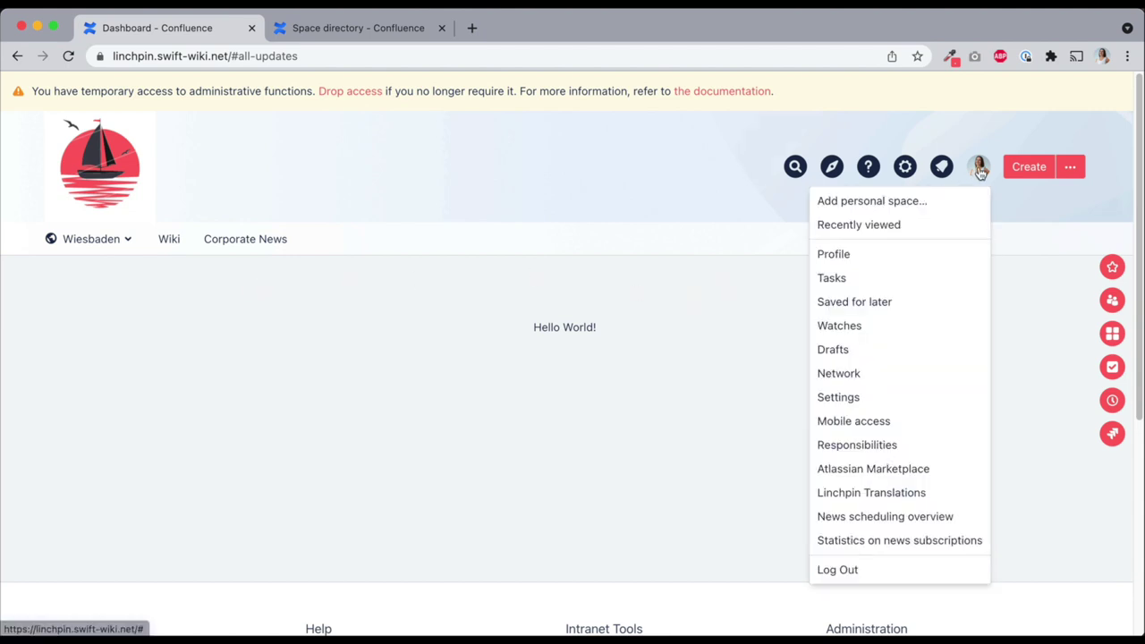
click(917, 254)
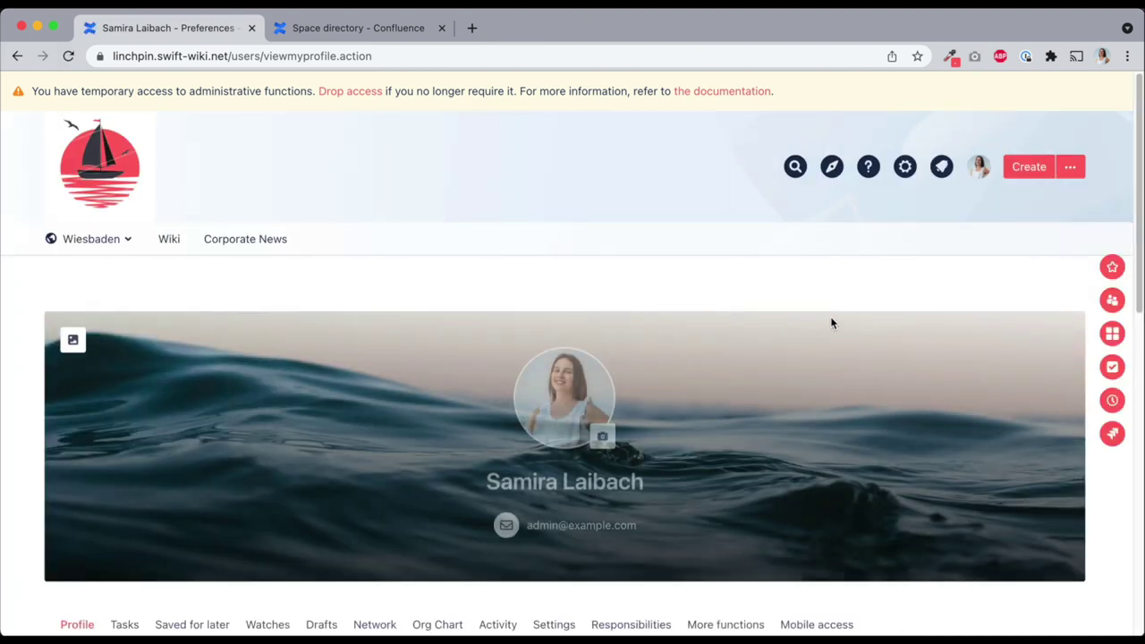
scroll(859, 326, down, 5)
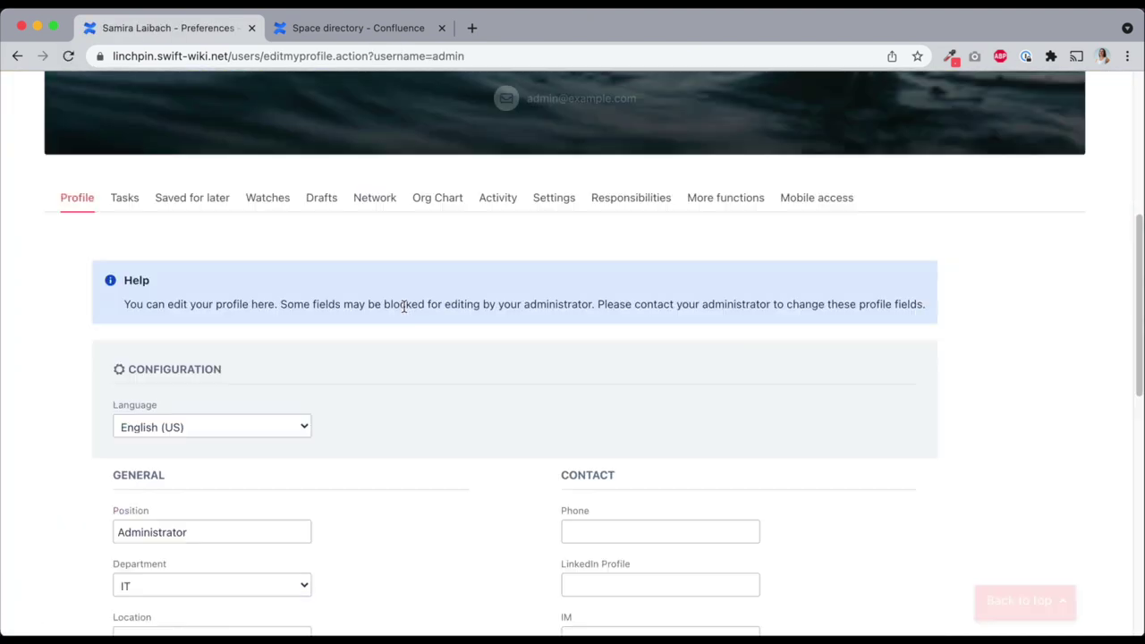
scroll(403, 302, down, 5)
click(241, 356)
click(230, 373)
click(141, 577)
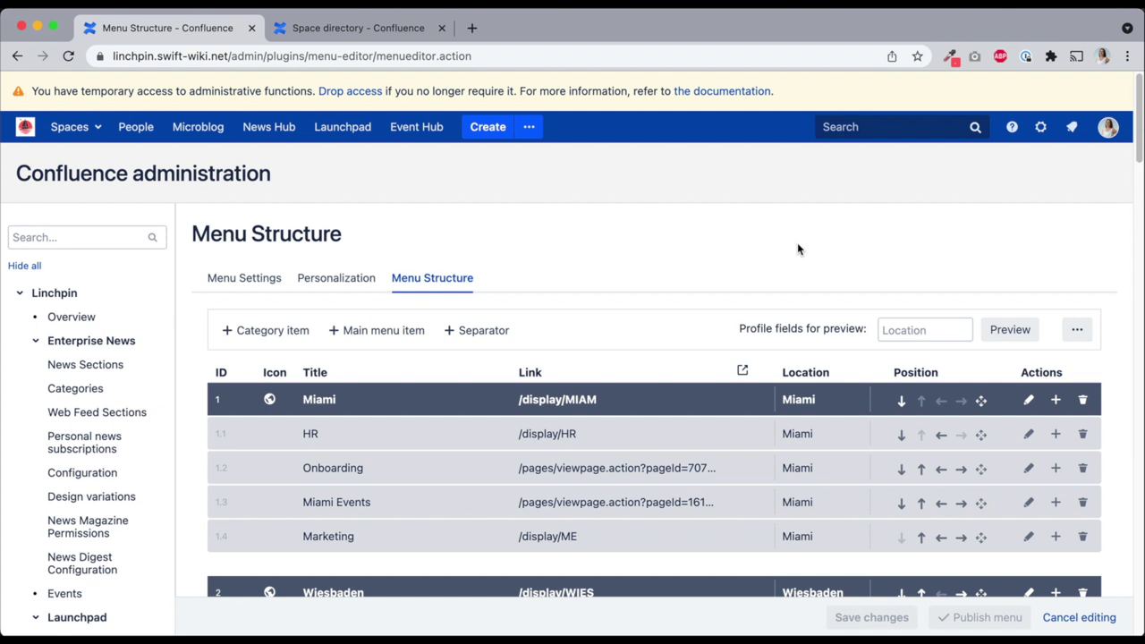
Make Department the secondary menu personalization attribute and save the attributes
click(349, 283)
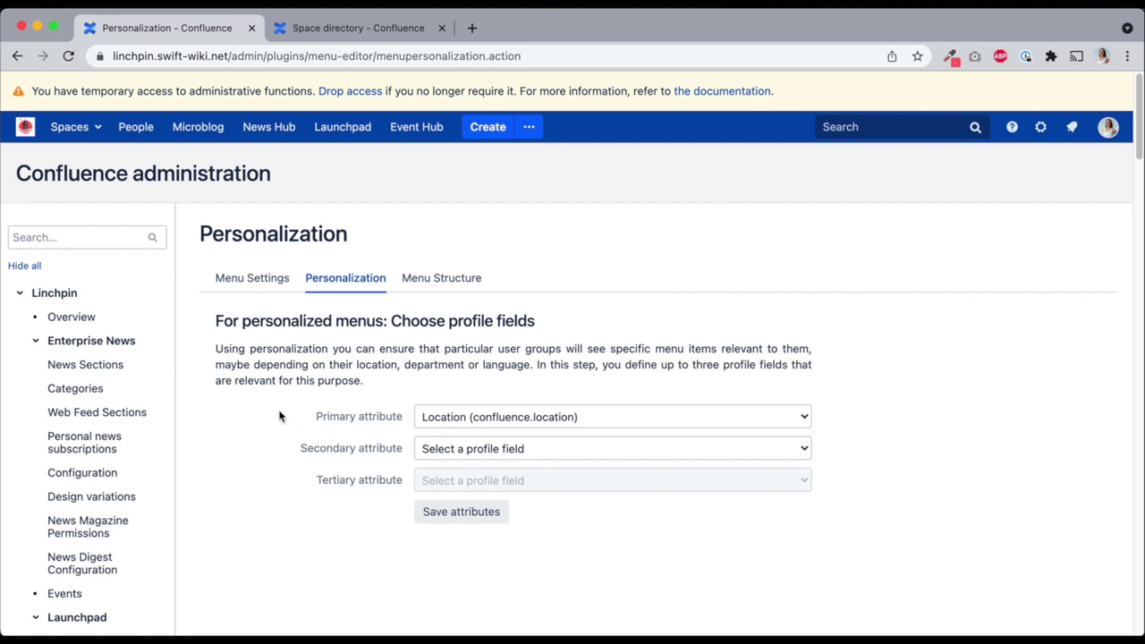
click(614, 449)
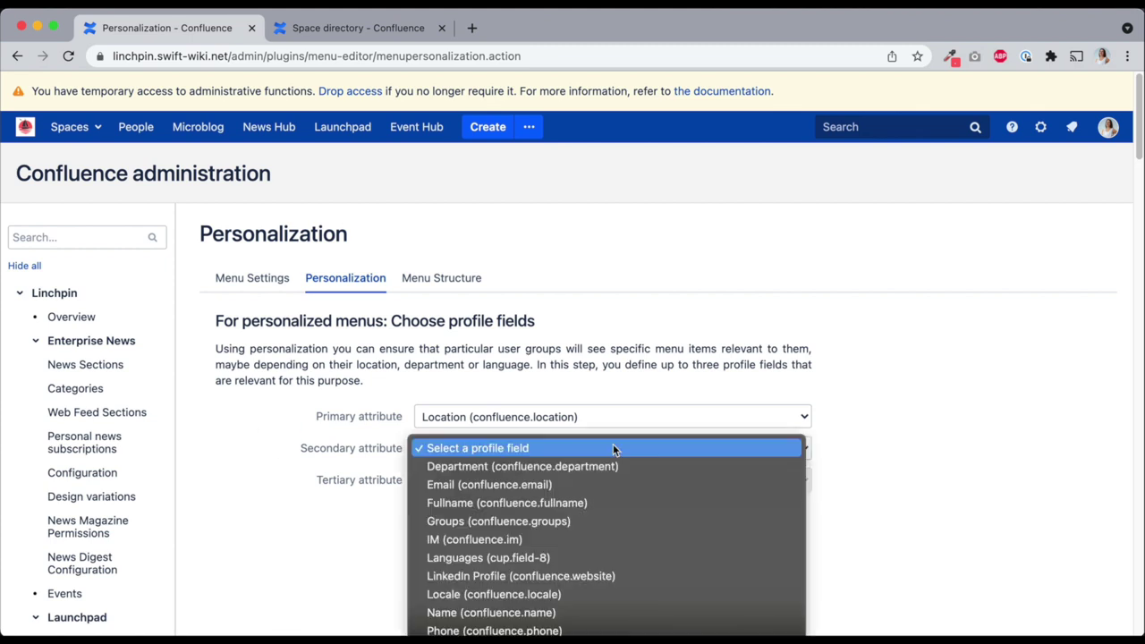
click(586, 466)
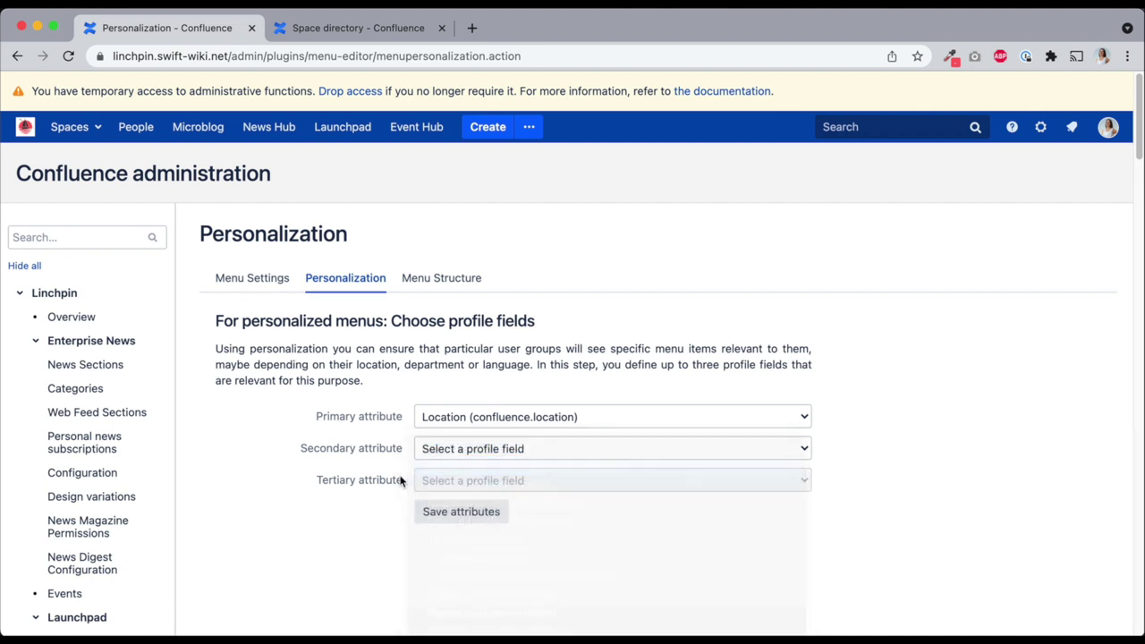
key(Tab)
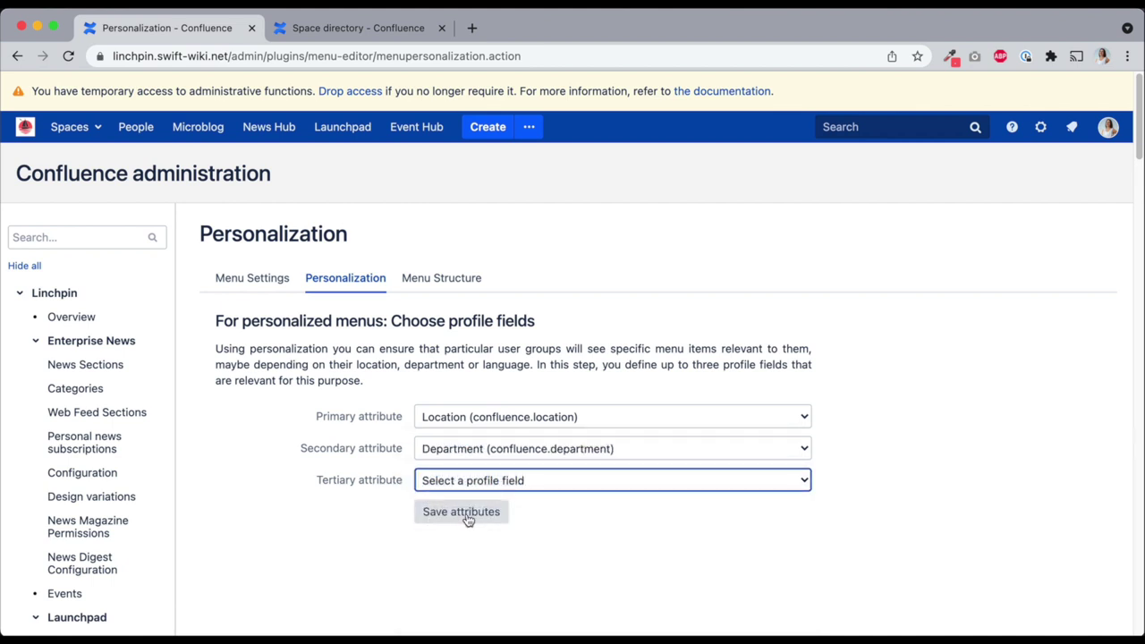
click(462, 513)
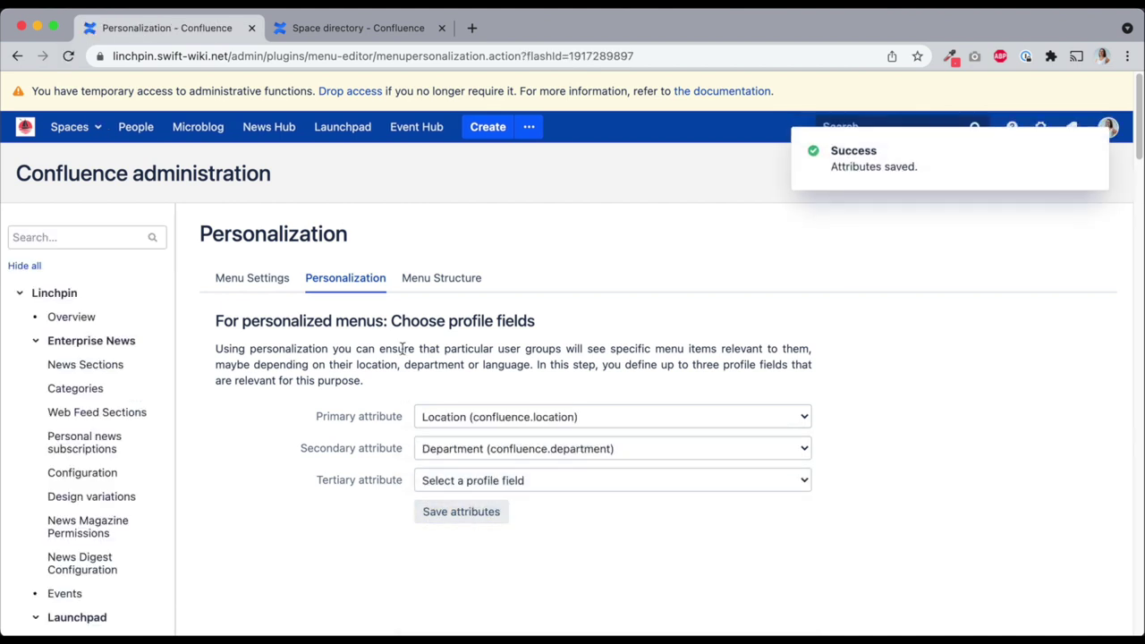
click(471, 278)
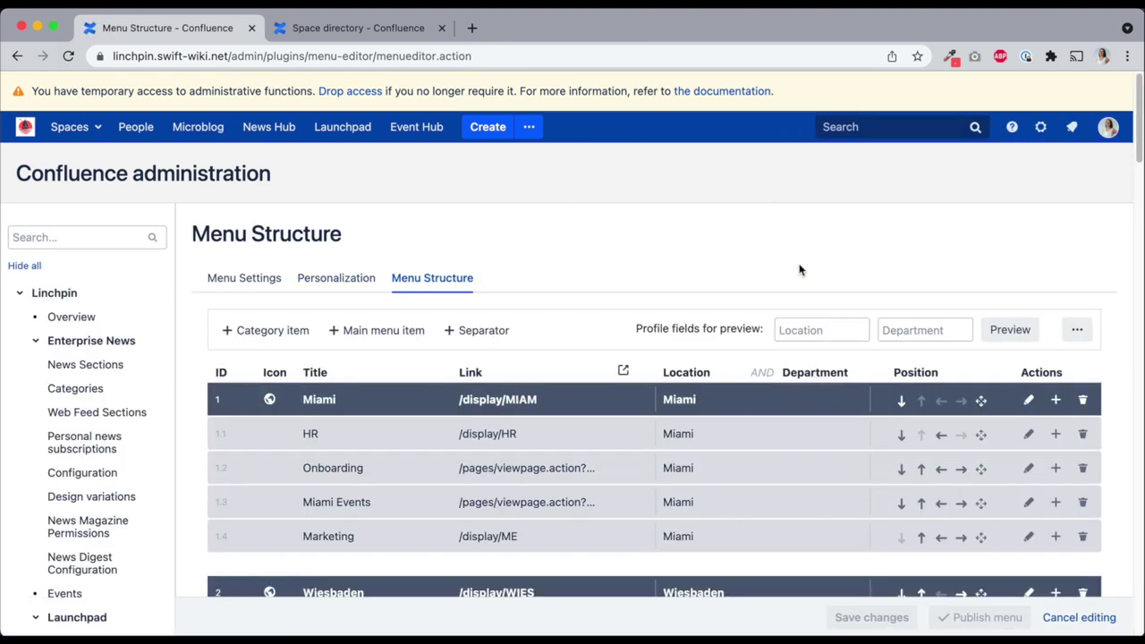
Add an 'IT' main menu item linking to the IT space, limited to Department IT, and save
click(379, 330)
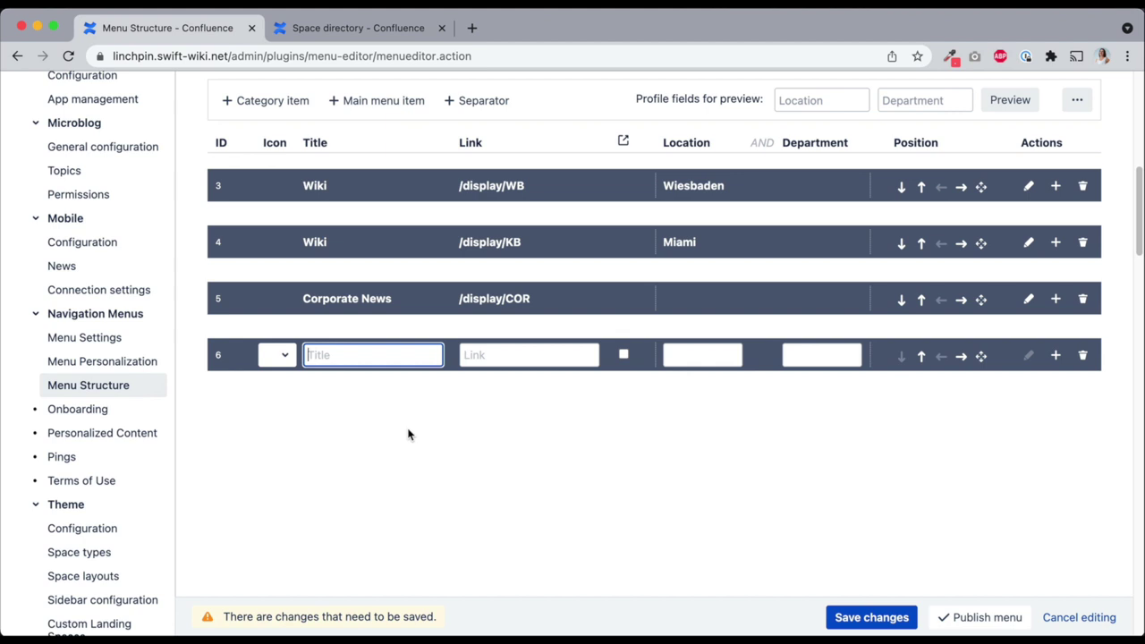
text(IT)
click(513, 355)
text(it)
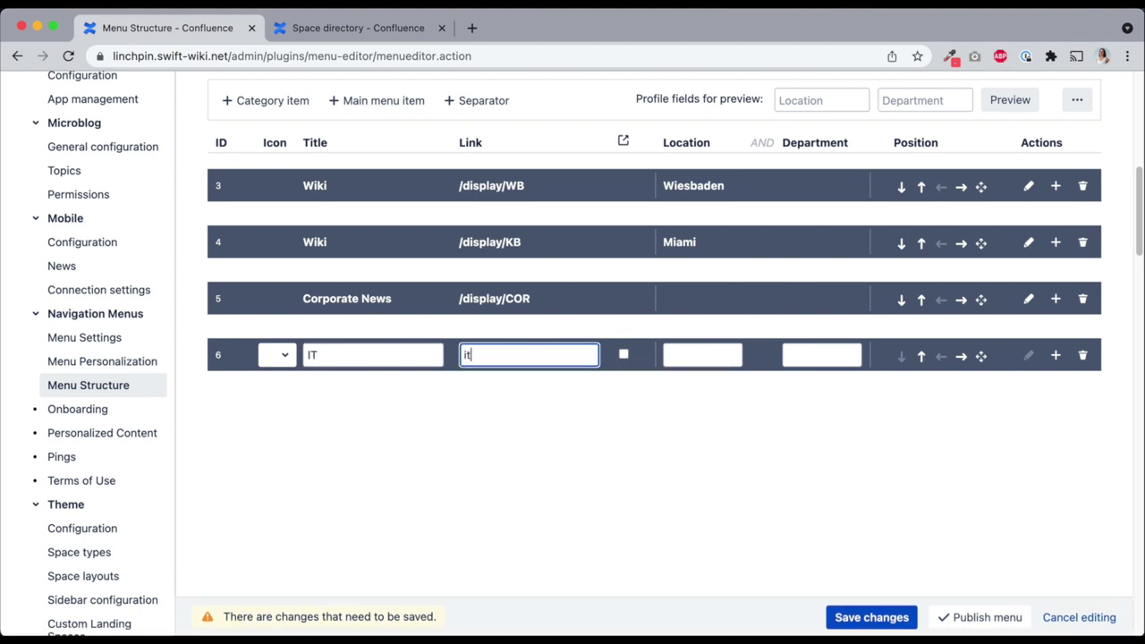
click(526, 380)
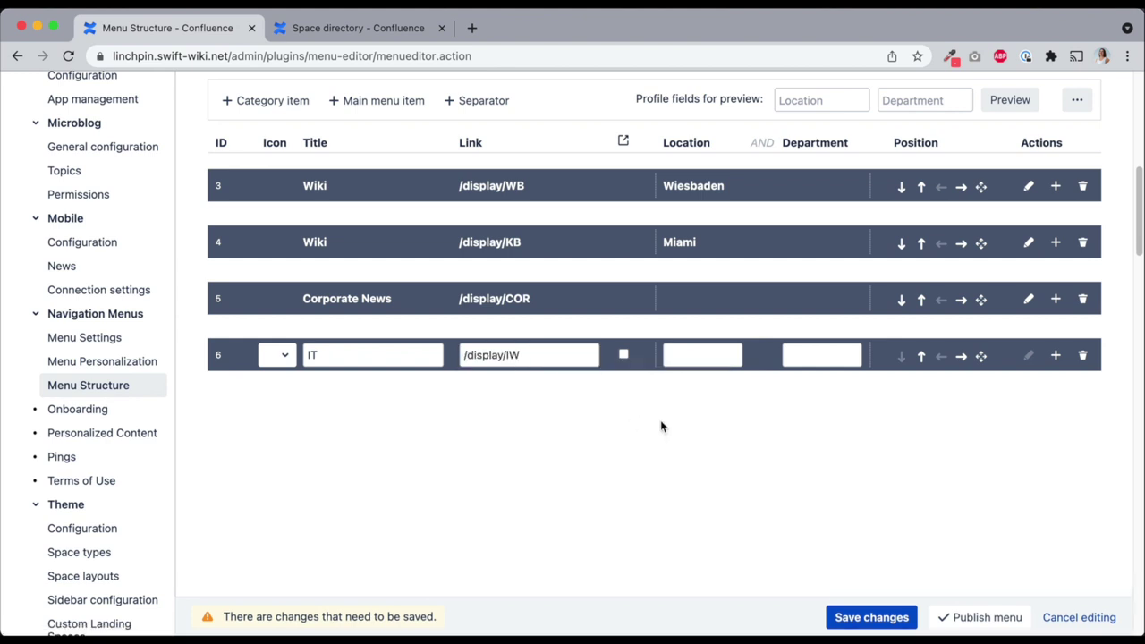
click(813, 355)
text(IT)
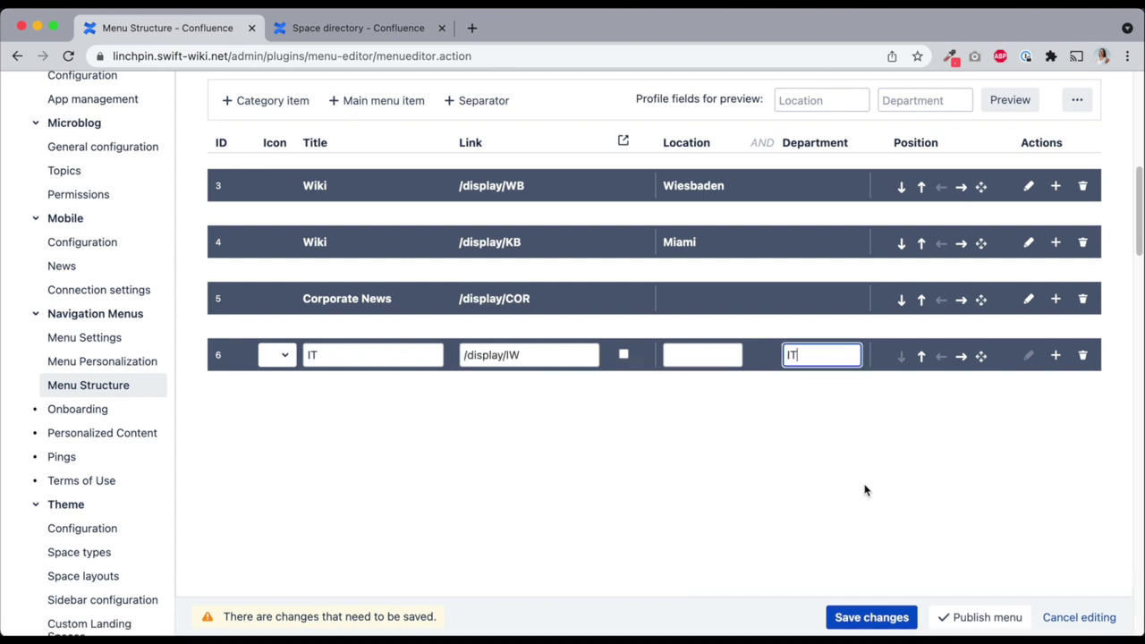
click(869, 616)
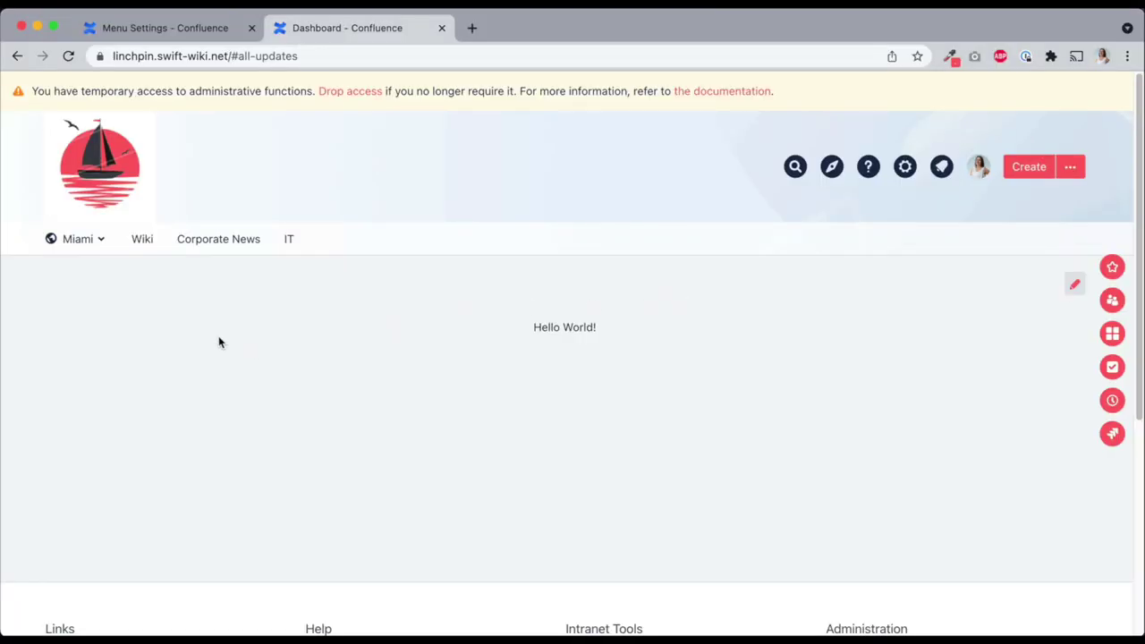
Check the IT item opens IT Home, then change the profile's Department to Marketing and save
click(295, 252)
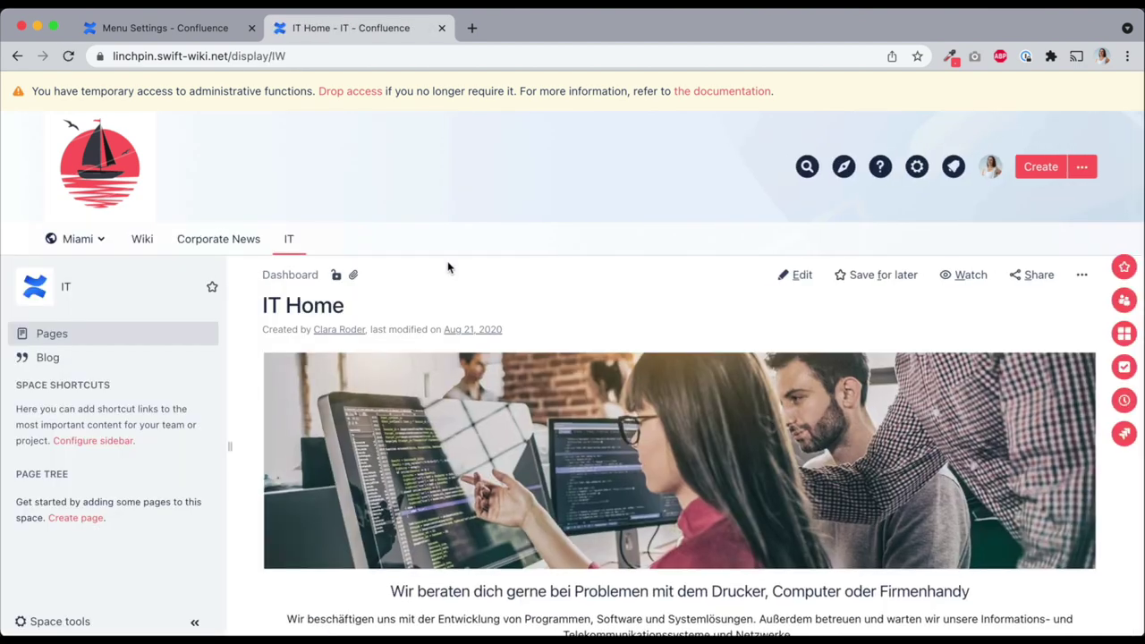
click(978, 166)
click(900, 249)
scroll(790, 289, down, 5)
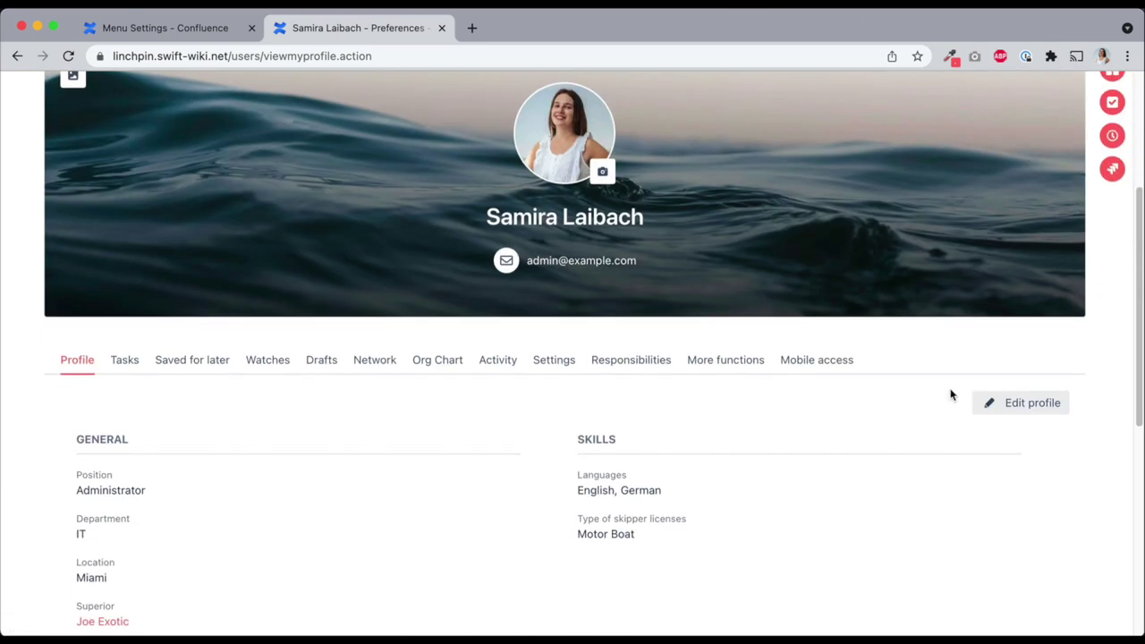
click(1002, 401)
scroll(172, 425, down, 5)
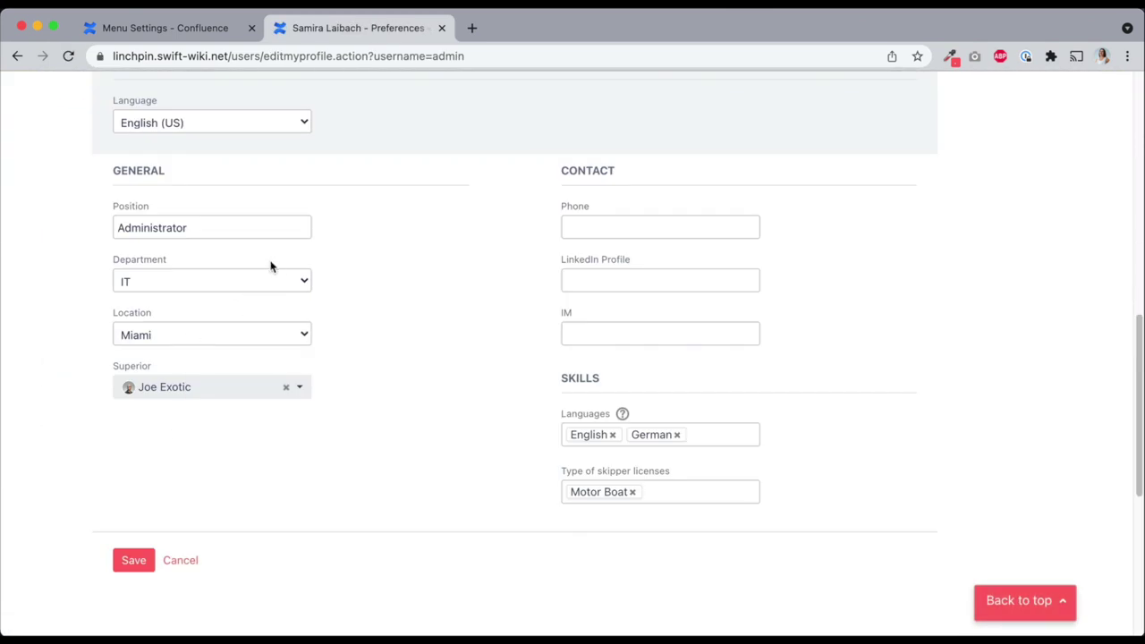
click(261, 281)
key(Return)
click(133, 560)
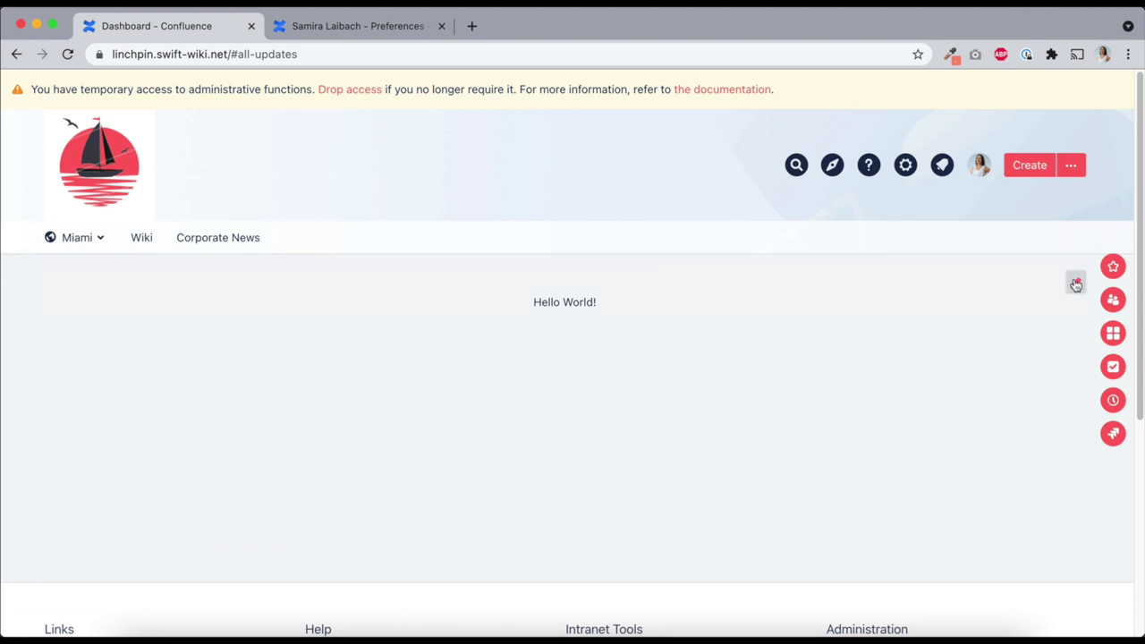
Replace the dashboard's Hello World! text with a Cover Stories macro and save the template
click(1076, 283)
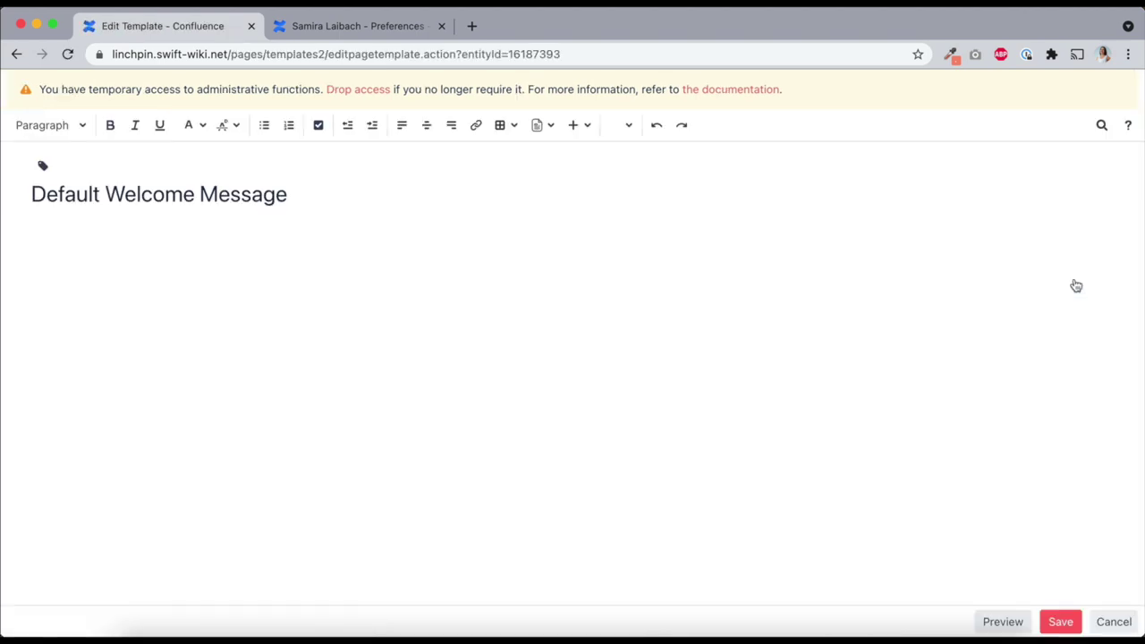
triple_click(582, 268)
key(BackSpace)
text({cov)
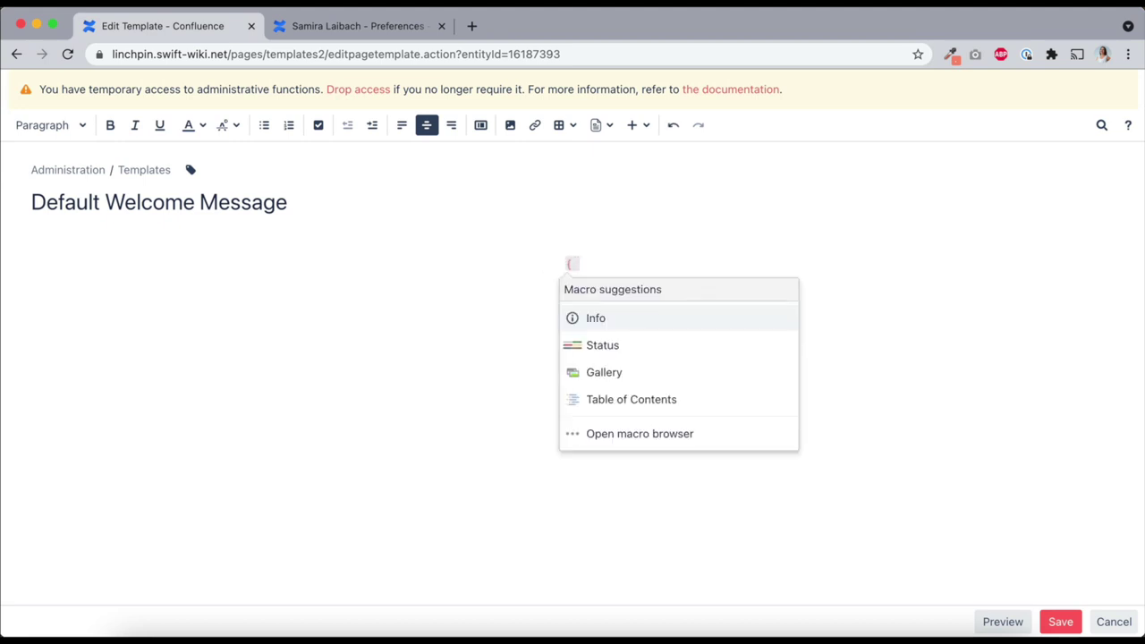
click(629, 317)
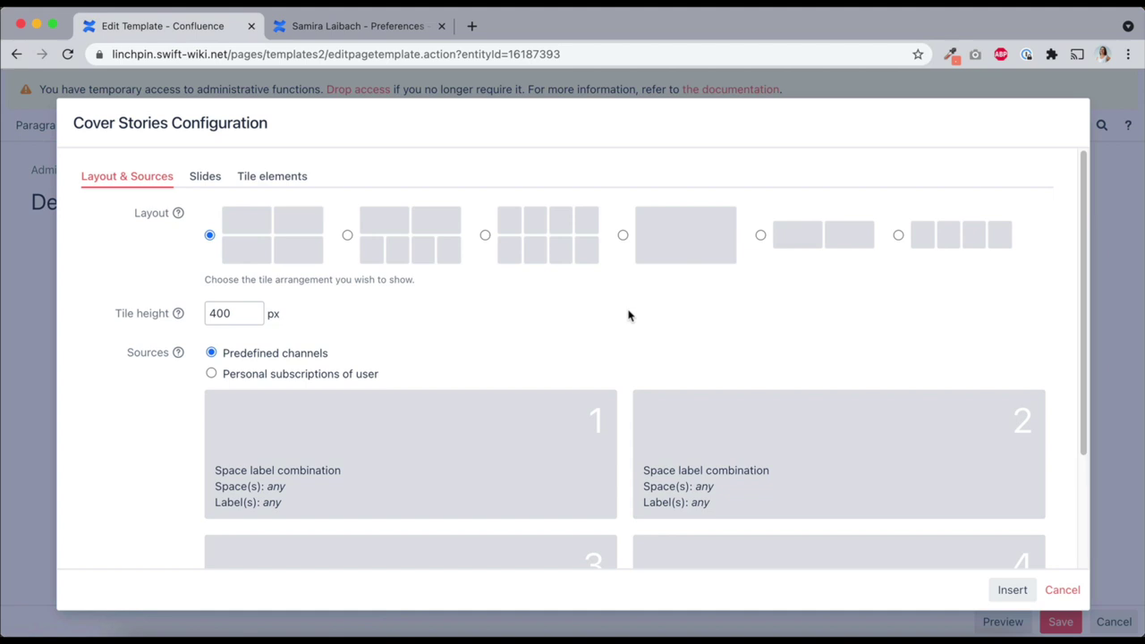
click(1012, 592)
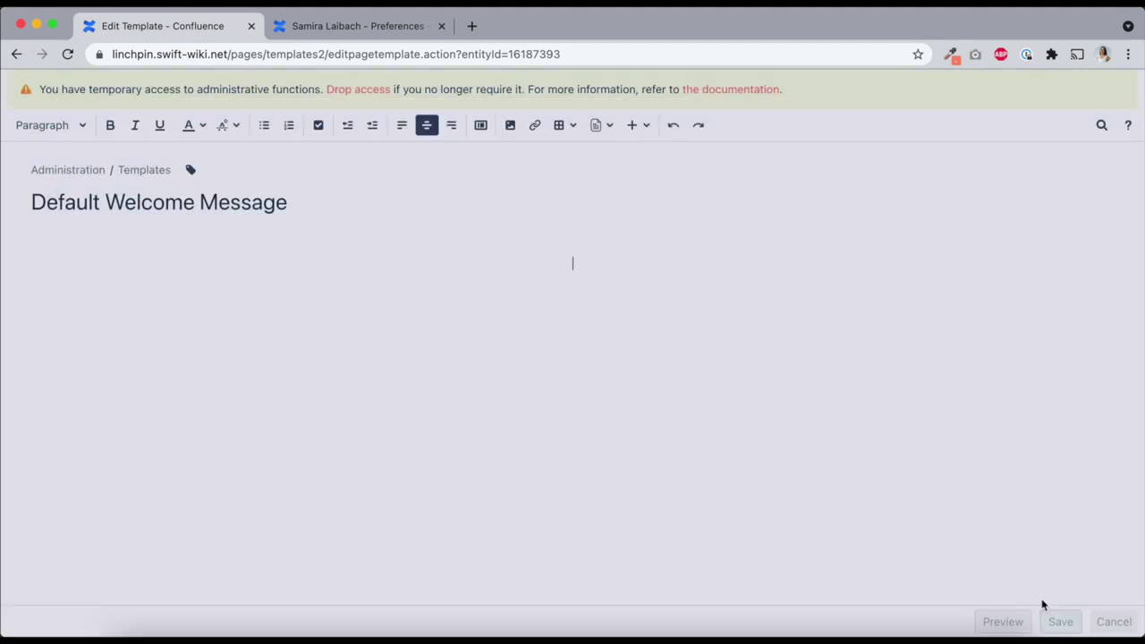
click(1059, 621)
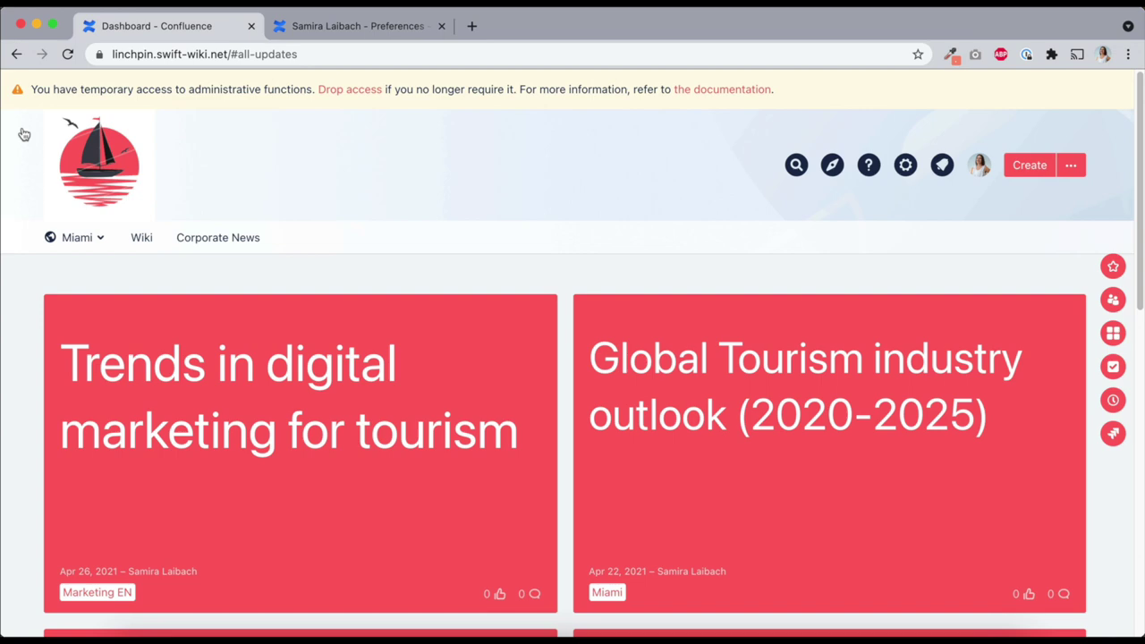
Open the 'Trends in digital marketing for tourism' post for editing with additional information expanded
click(286, 414)
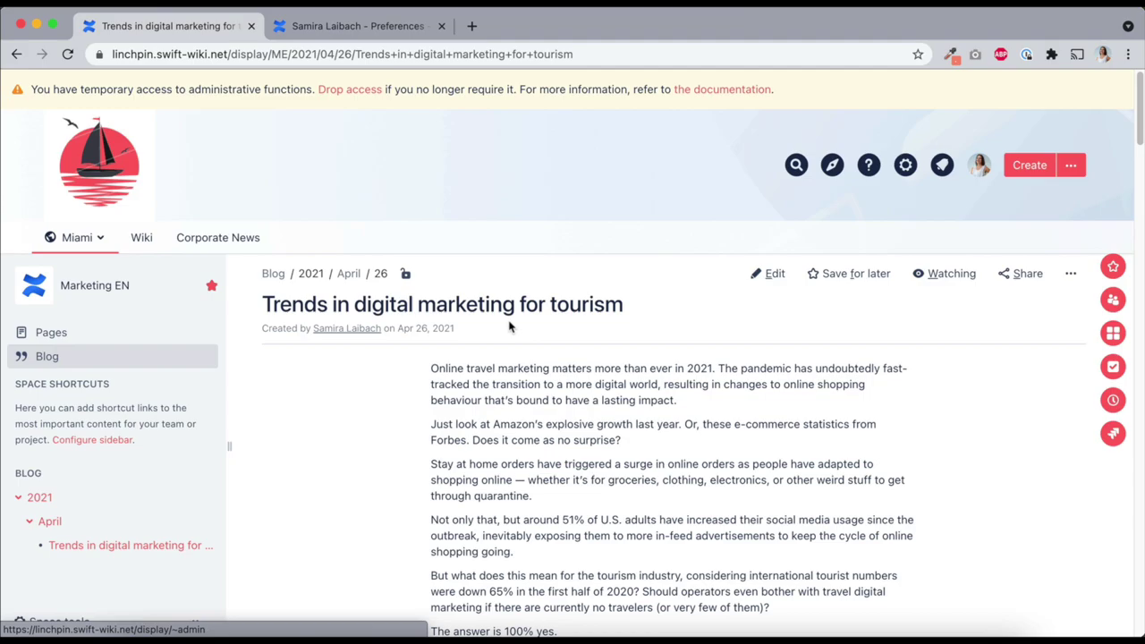
click(765, 273)
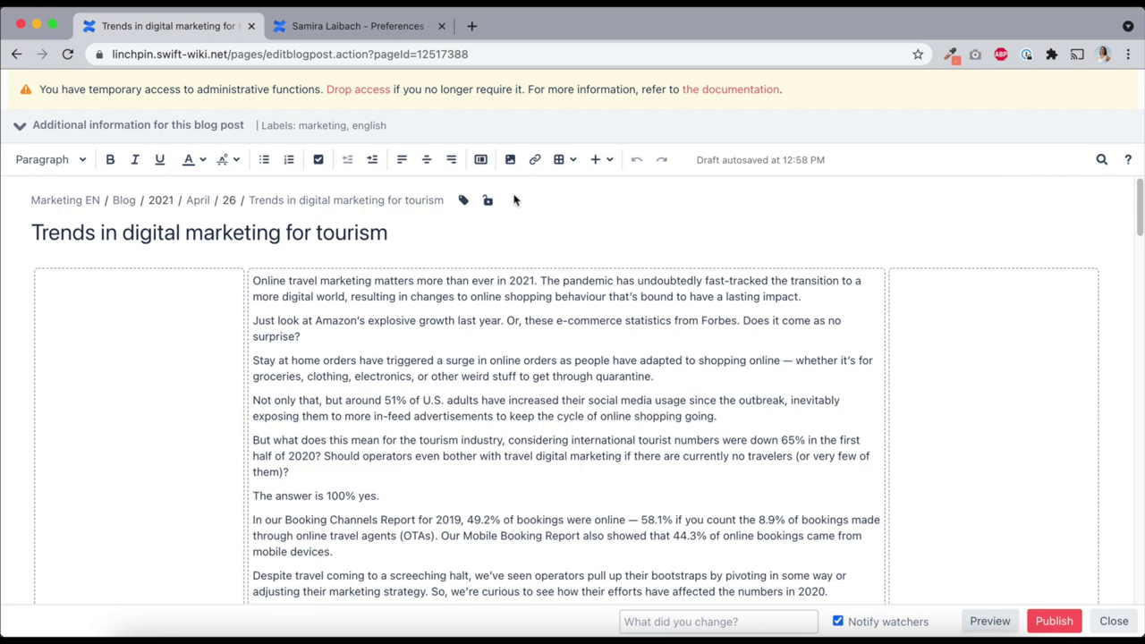
click(430, 135)
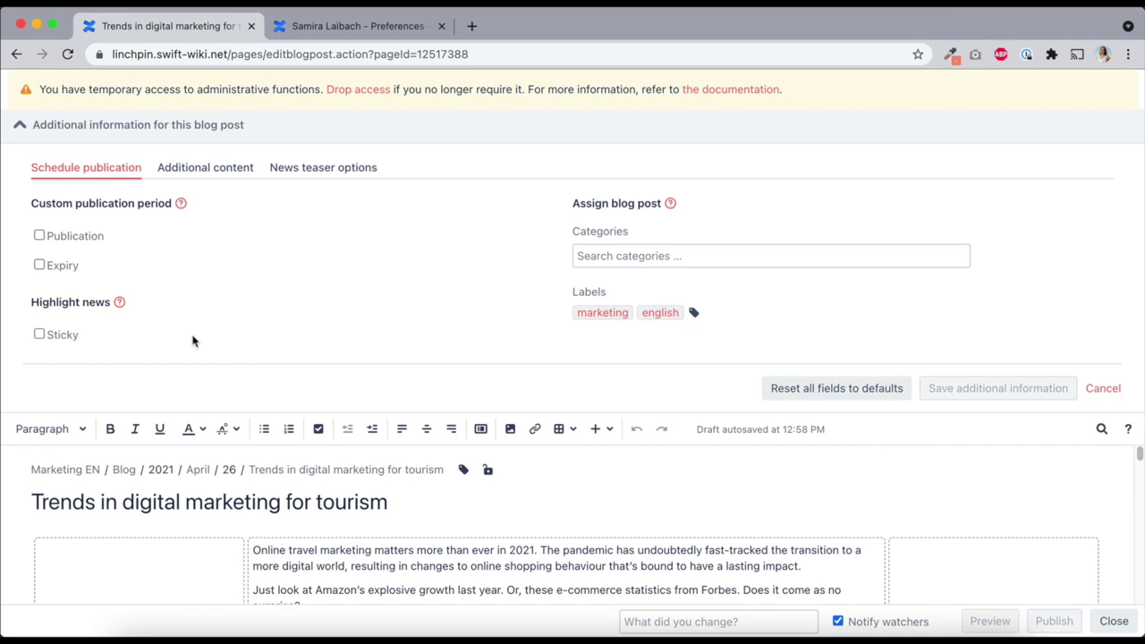
Set the kicker to 'This is a kicker' and the lead paragraph to 'This is a lead paragraph'
click(173, 176)
click(239, 231)
text(Thi)
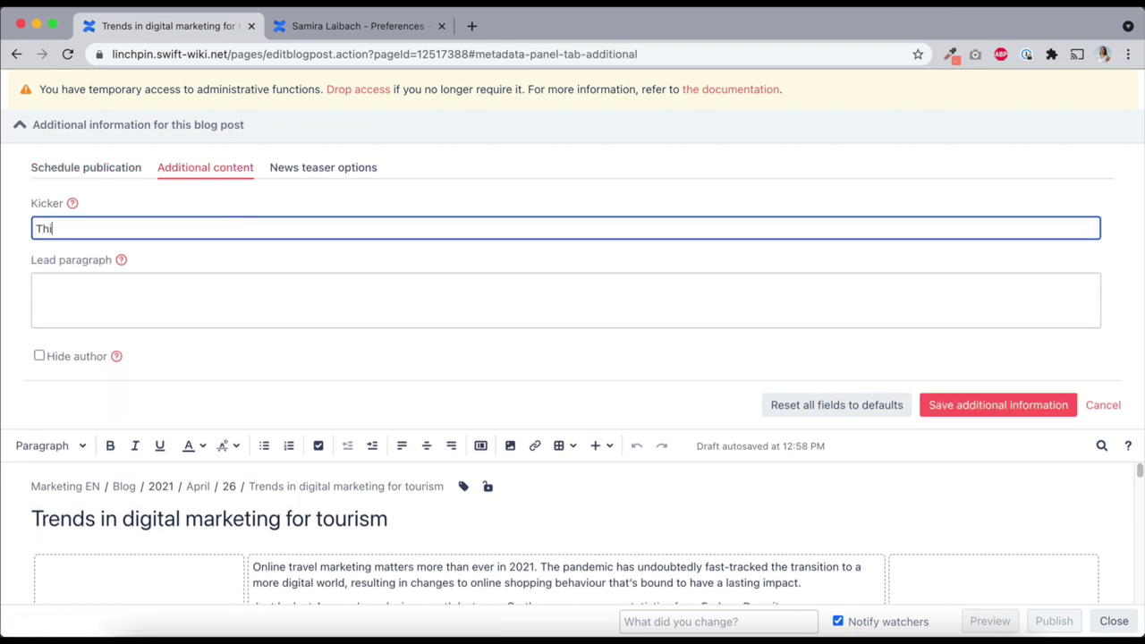
text(s is a kicker)
key(Tab)
text(This is a lead a)
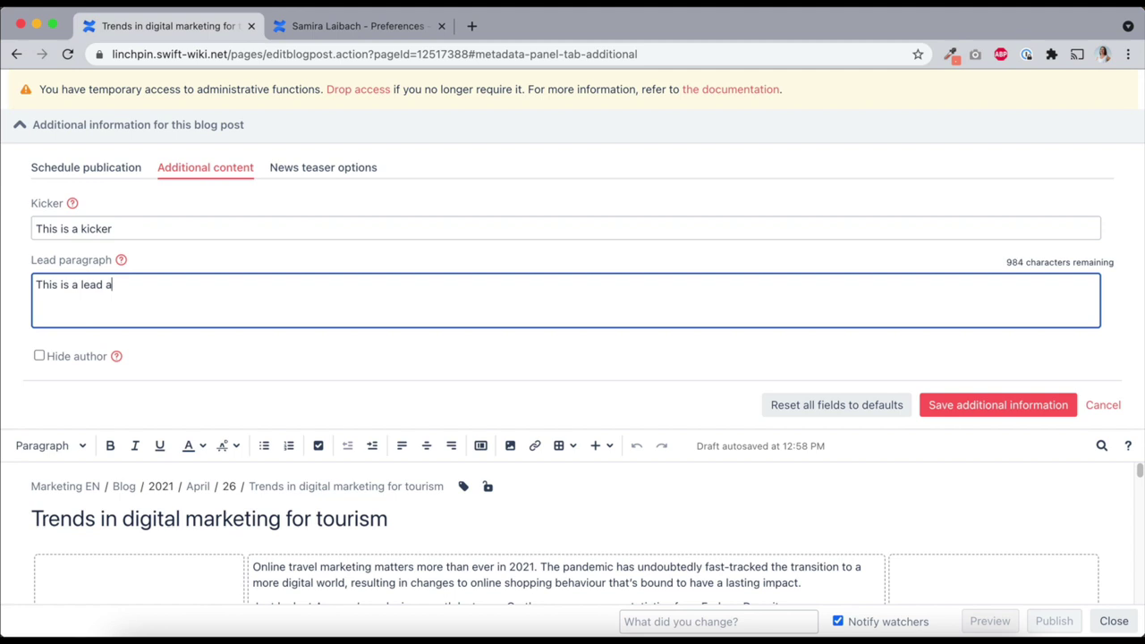
key(BackSpace)
text(paragraph)
Upload the boat photo as the image news teaser, save the settings and publish the post
click(323, 178)
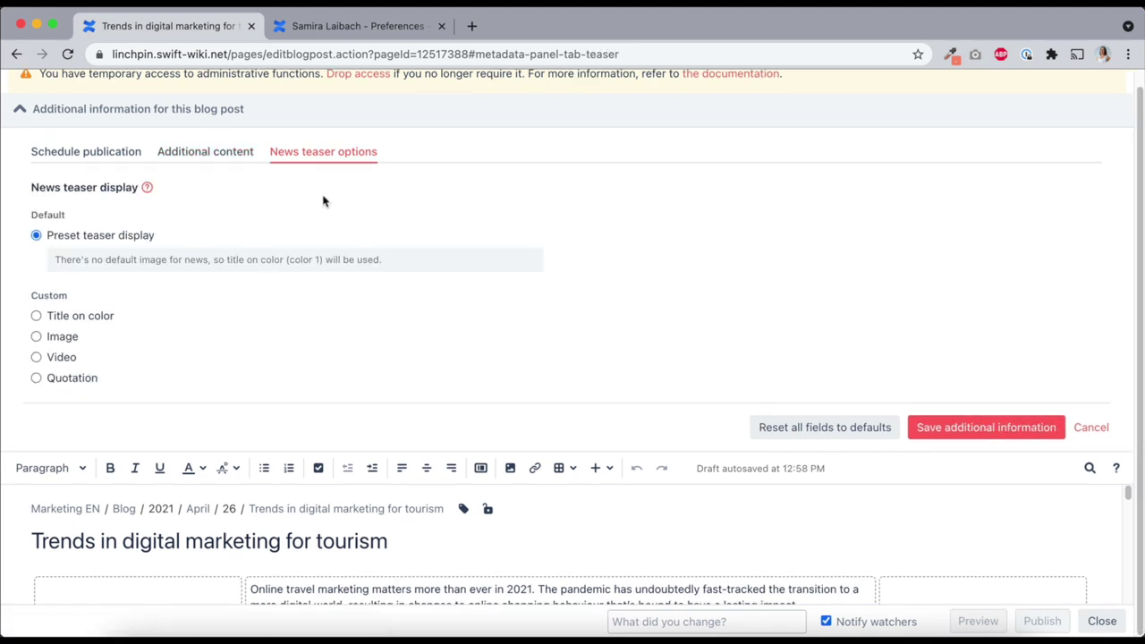
click(61, 337)
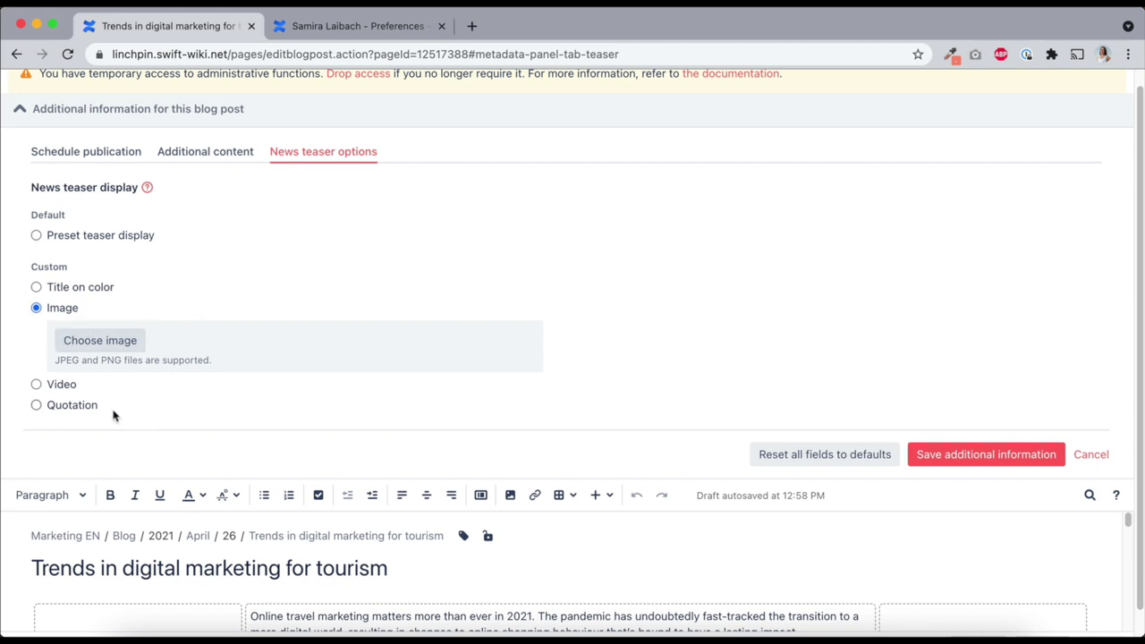
click(100, 339)
click(291, 216)
double_click(347, 207)
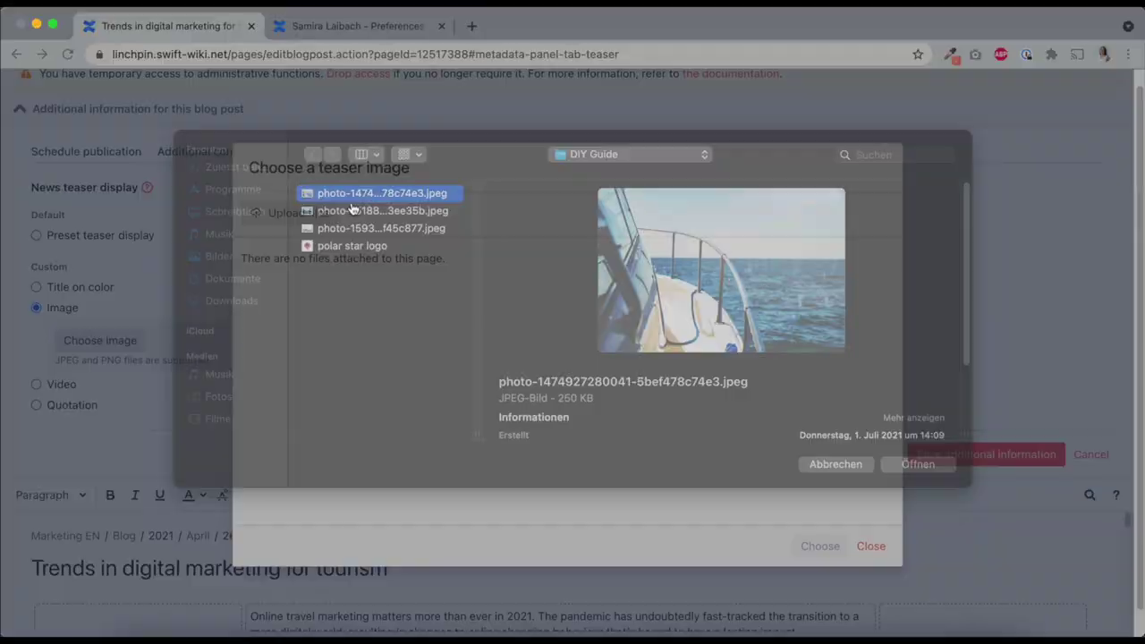
click(815, 546)
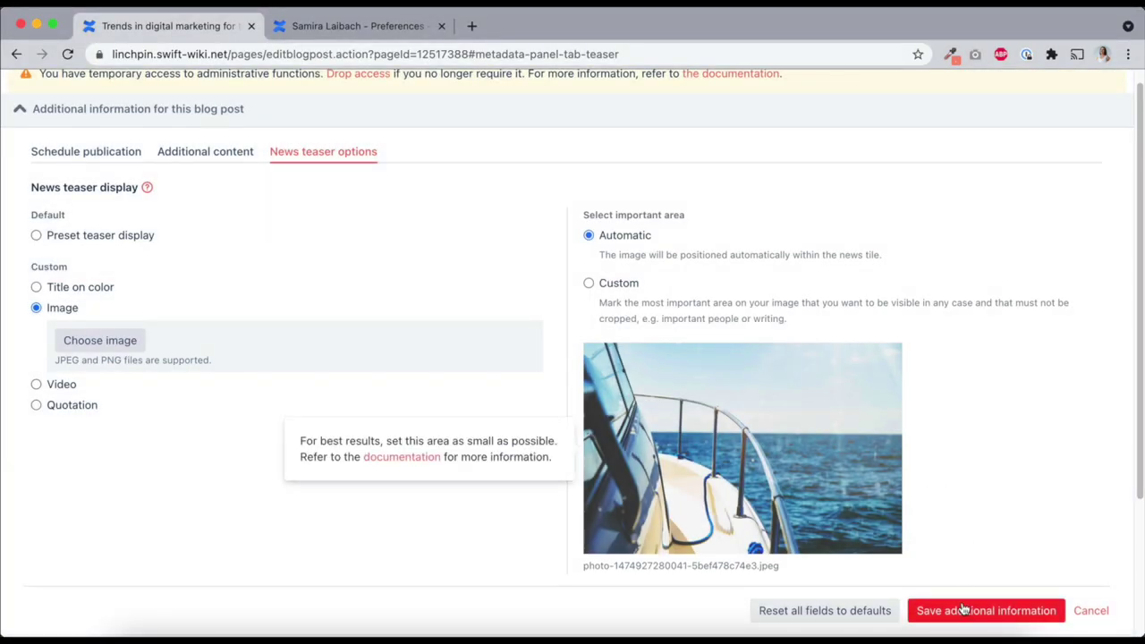
click(983, 610)
click(1048, 623)
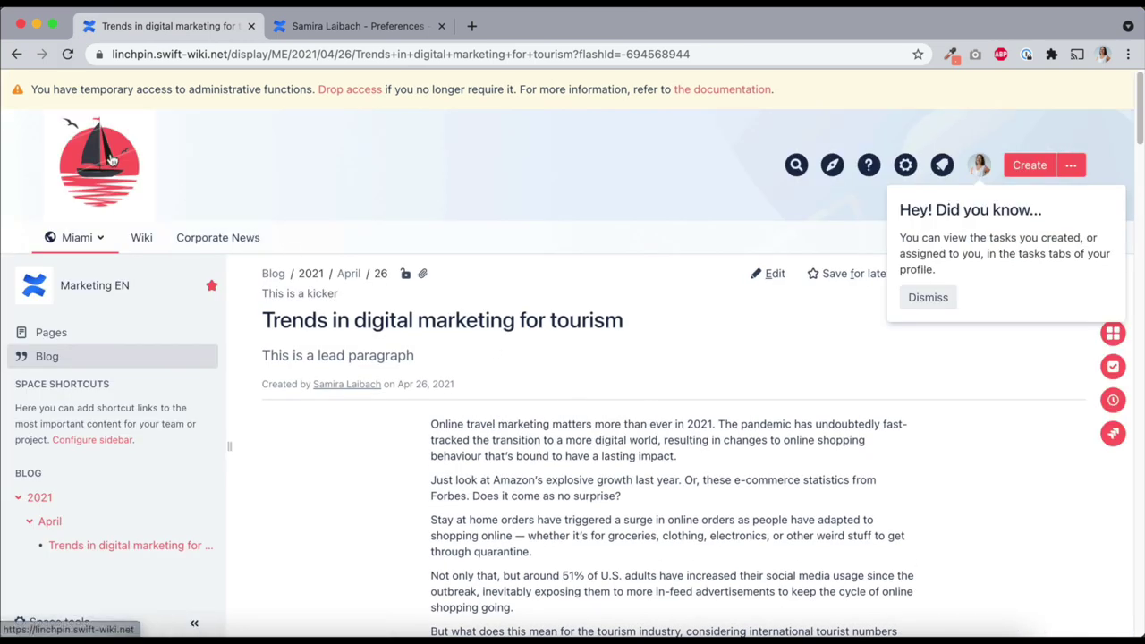
Return to the dashboard and scroll to the new boat teaser card
click(106, 158)
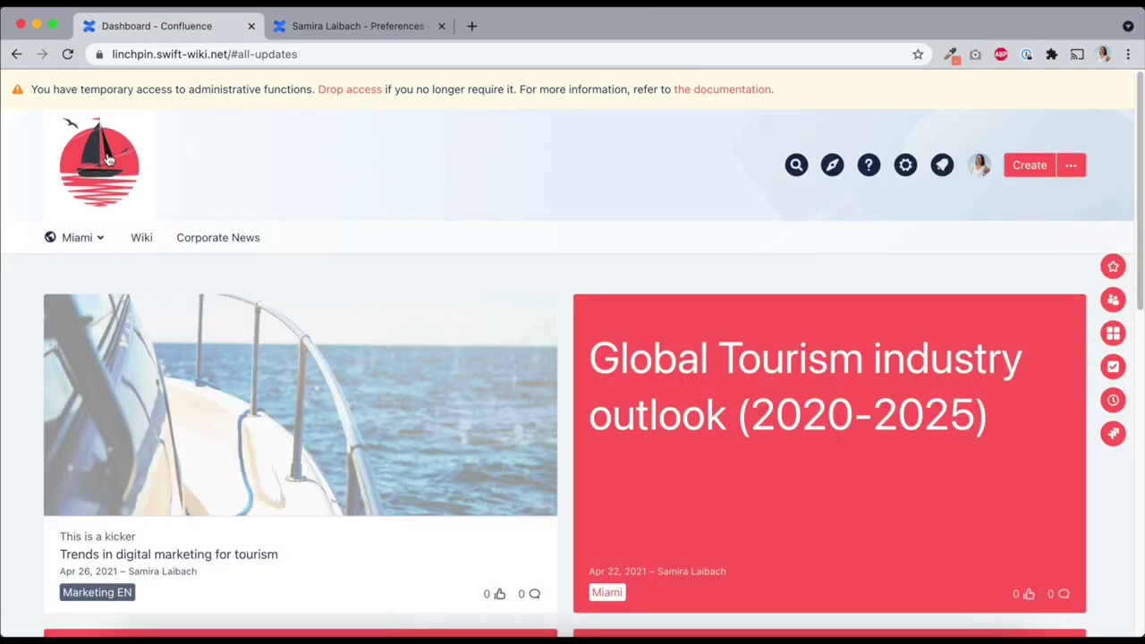
scroll(36, 251, down, 1)
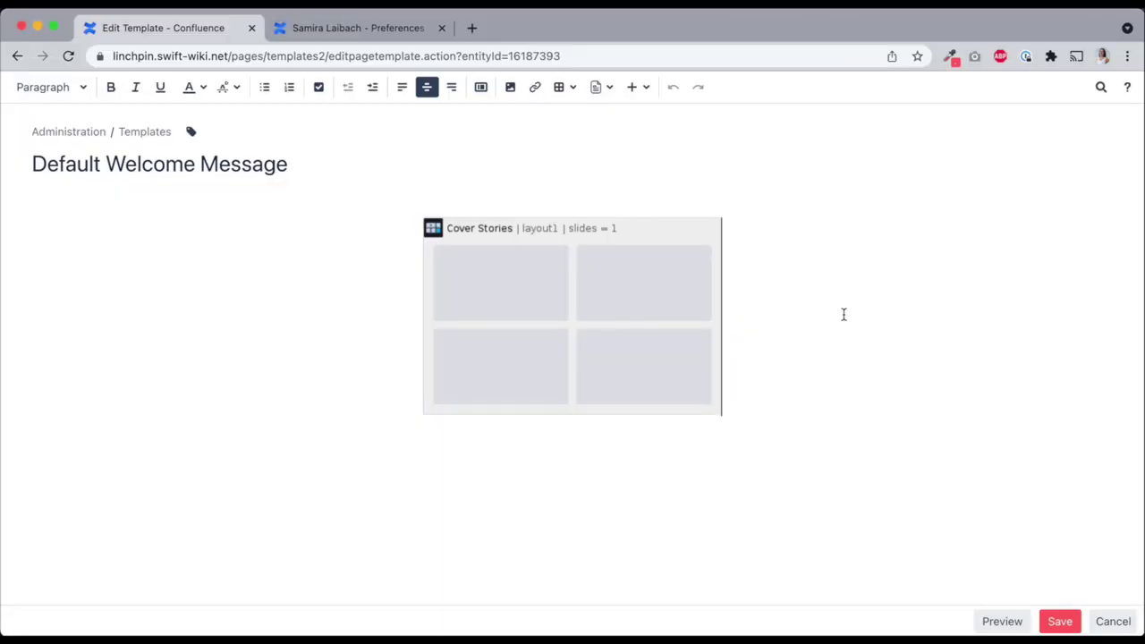
In the Cover Stories configuration, set tiles 1 and 2 to draw from the Corporate (COR) space
click(615, 307)
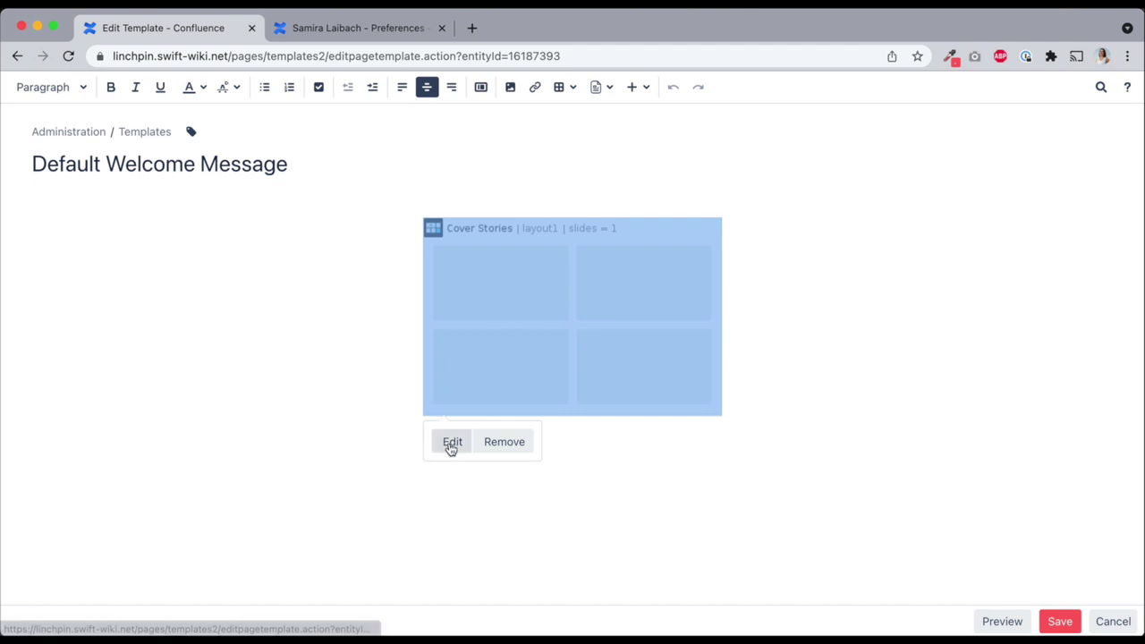
click(451, 440)
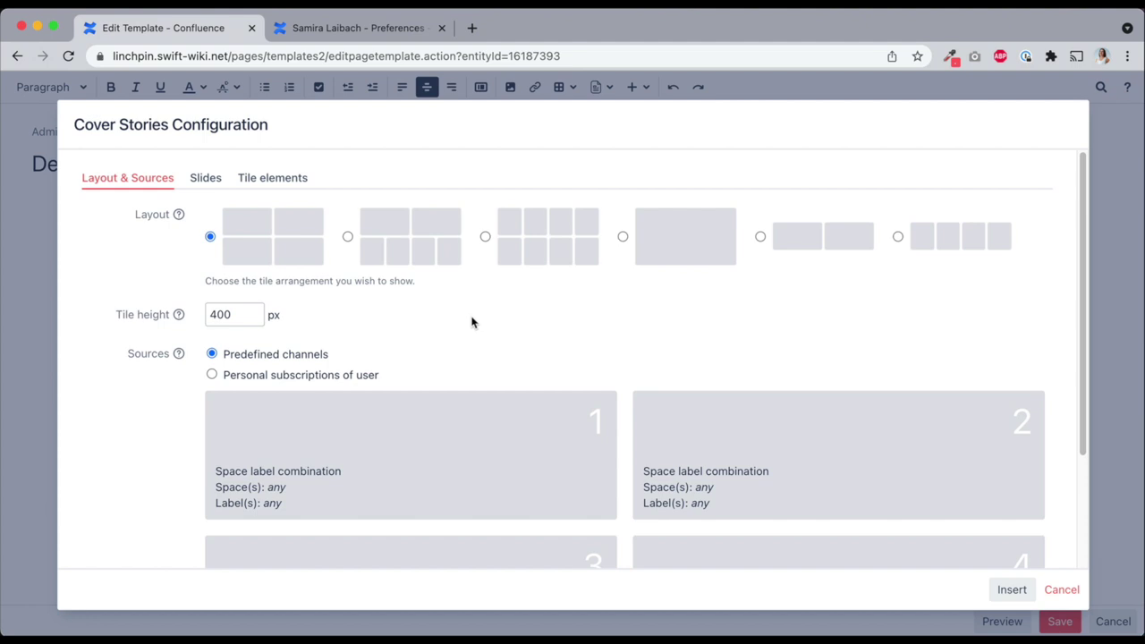
scroll(470, 322, down, 2)
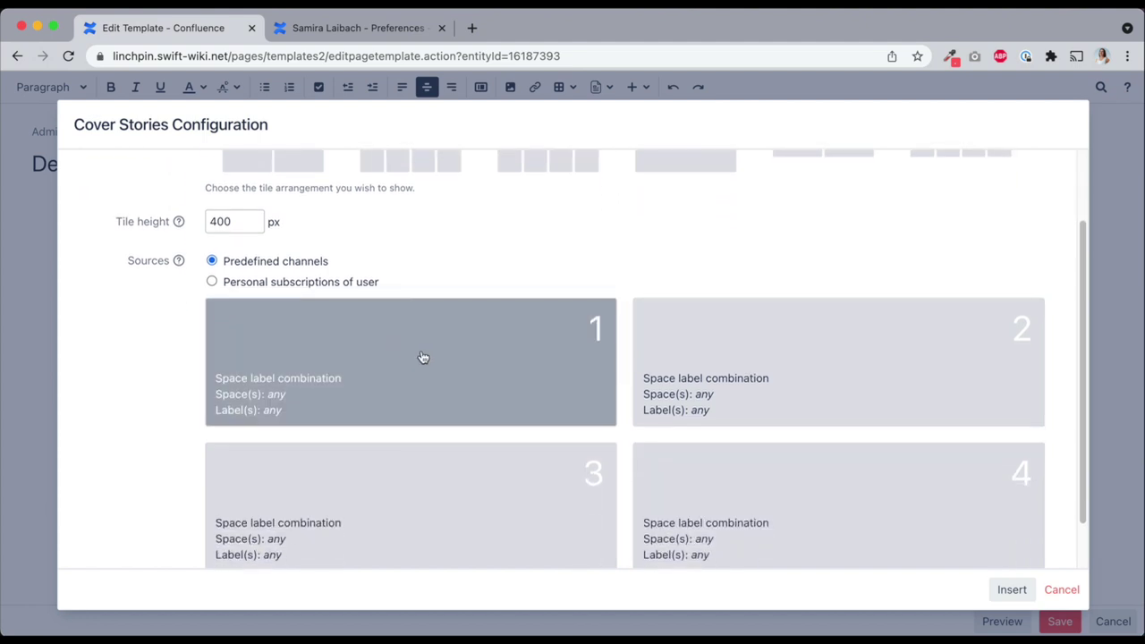
click(400, 360)
click(322, 467)
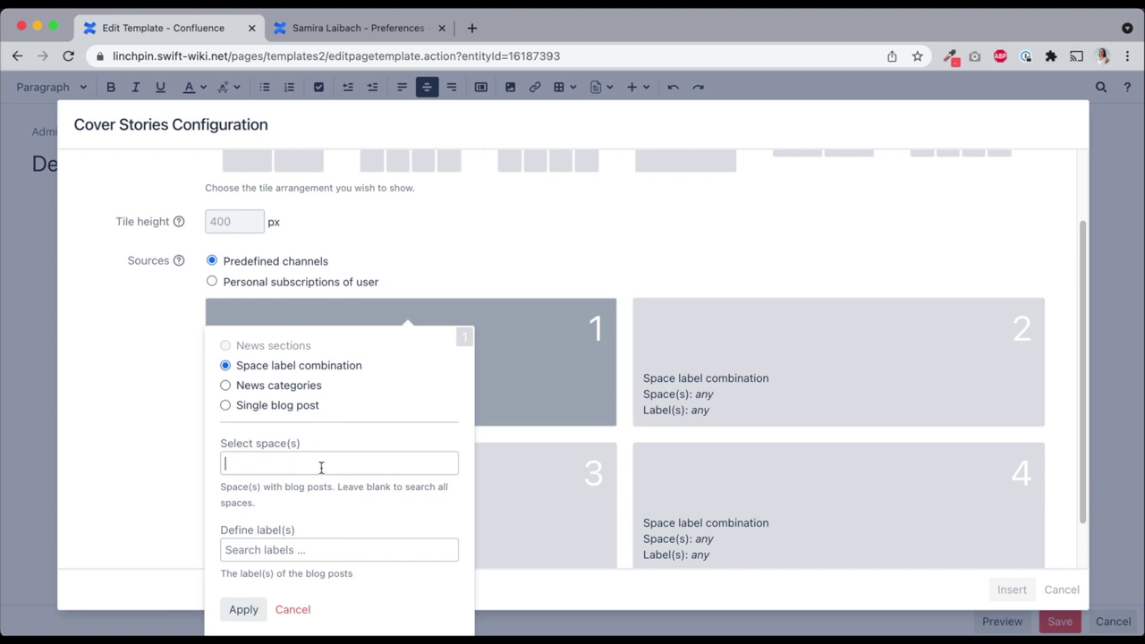
text(corpo)
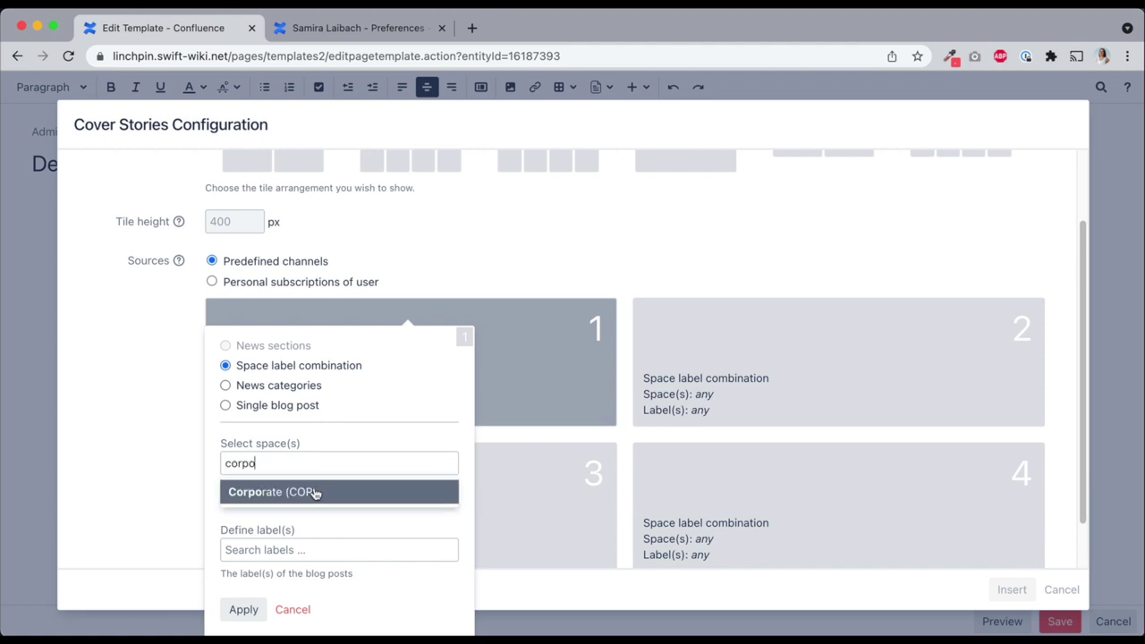
click(315, 493)
click(648, 355)
click(742, 463)
text(corp)
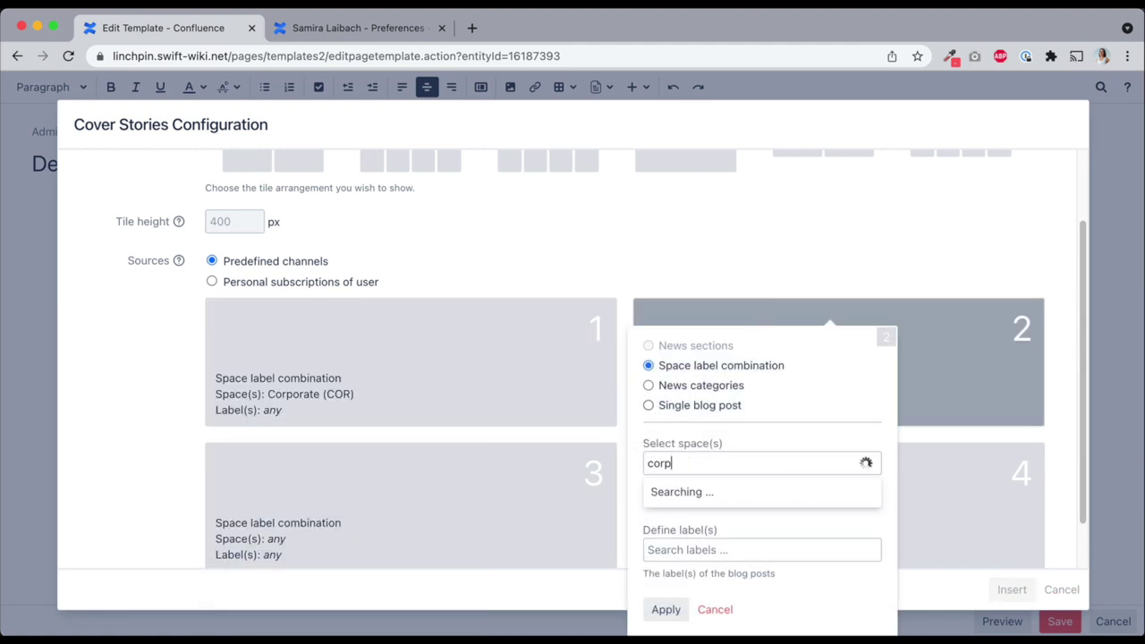
click(690, 491)
click(665, 609)
Set tile 3's space to Miami (MIAM) and tile 4's space to HR
scroll(528, 391, down, 1)
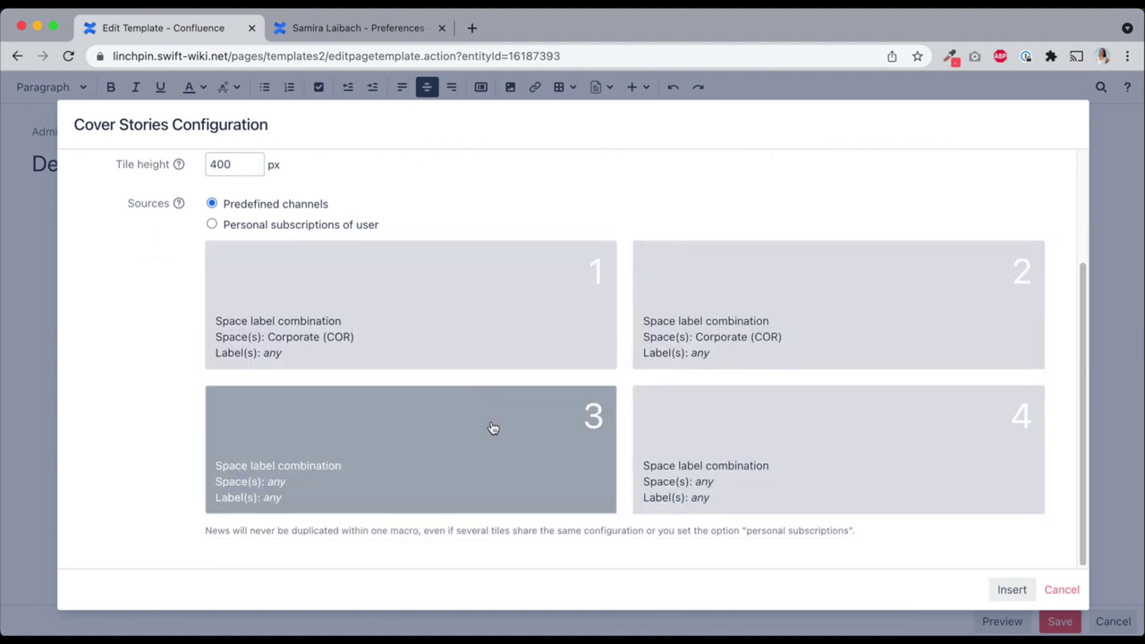
click(493, 428)
click(319, 215)
text(miami)
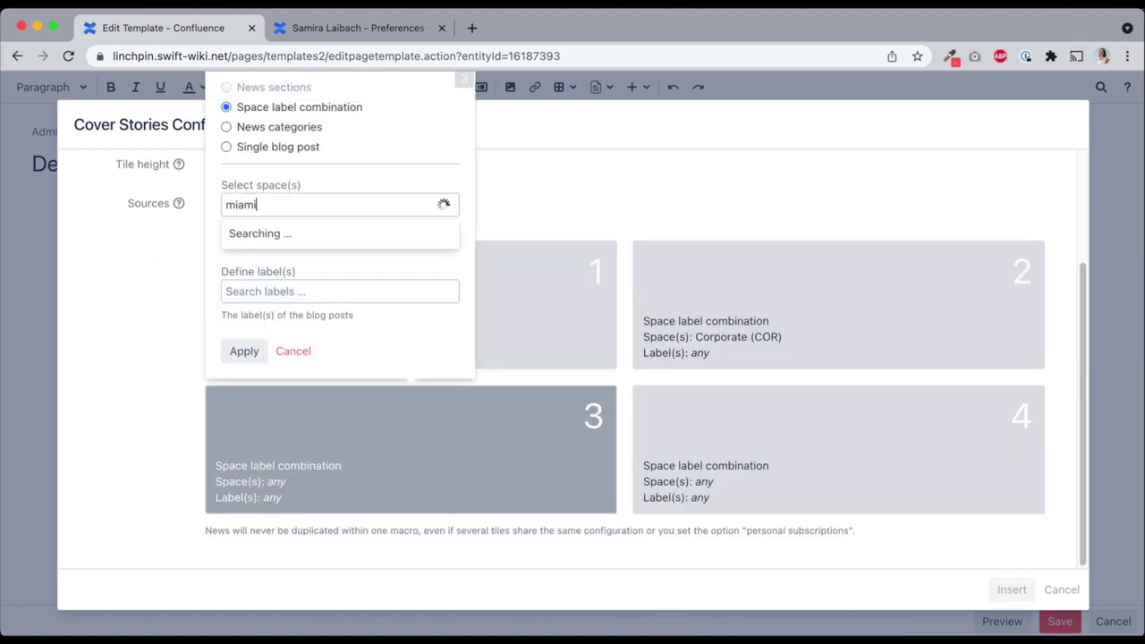
click(292, 235)
click(243, 350)
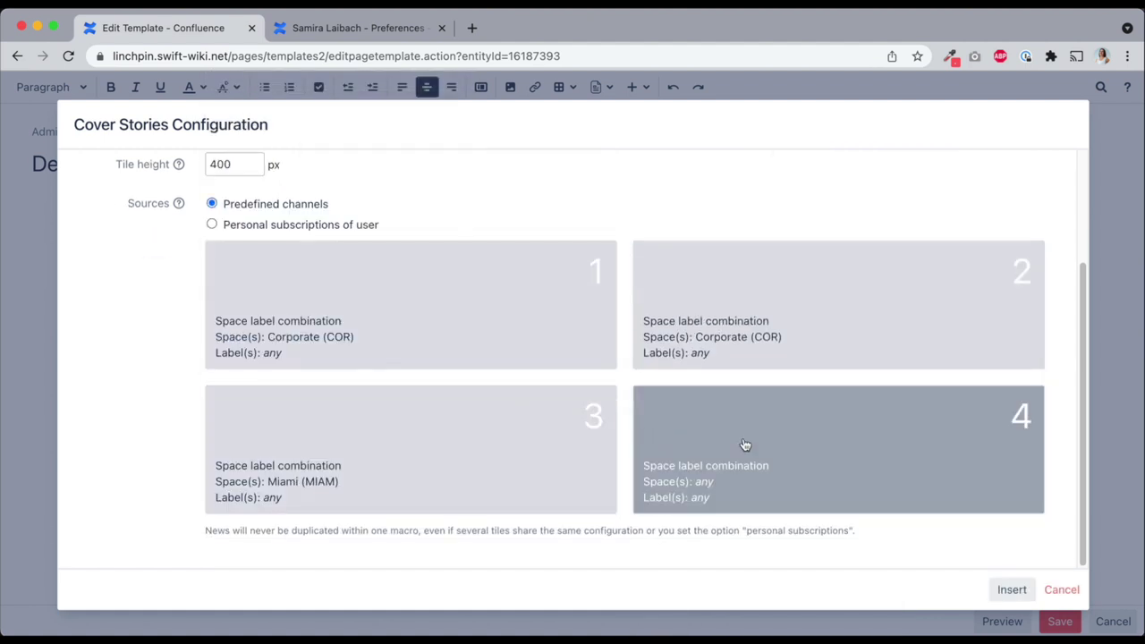
click(741, 431)
click(714, 208)
text(h)
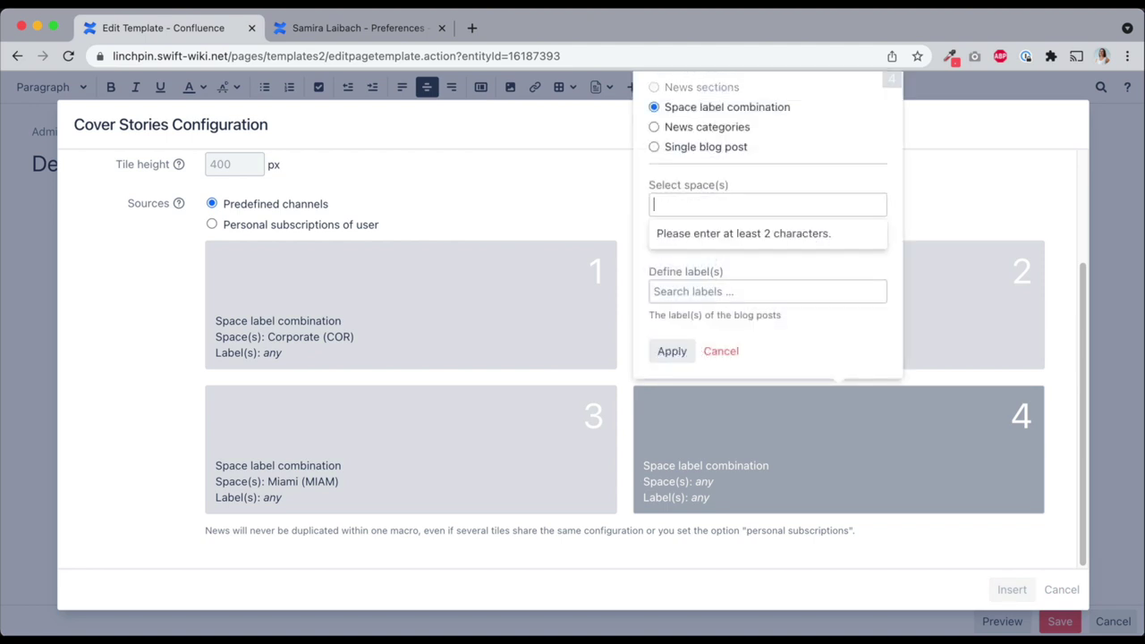
text(r)
click(679, 231)
click(671, 351)
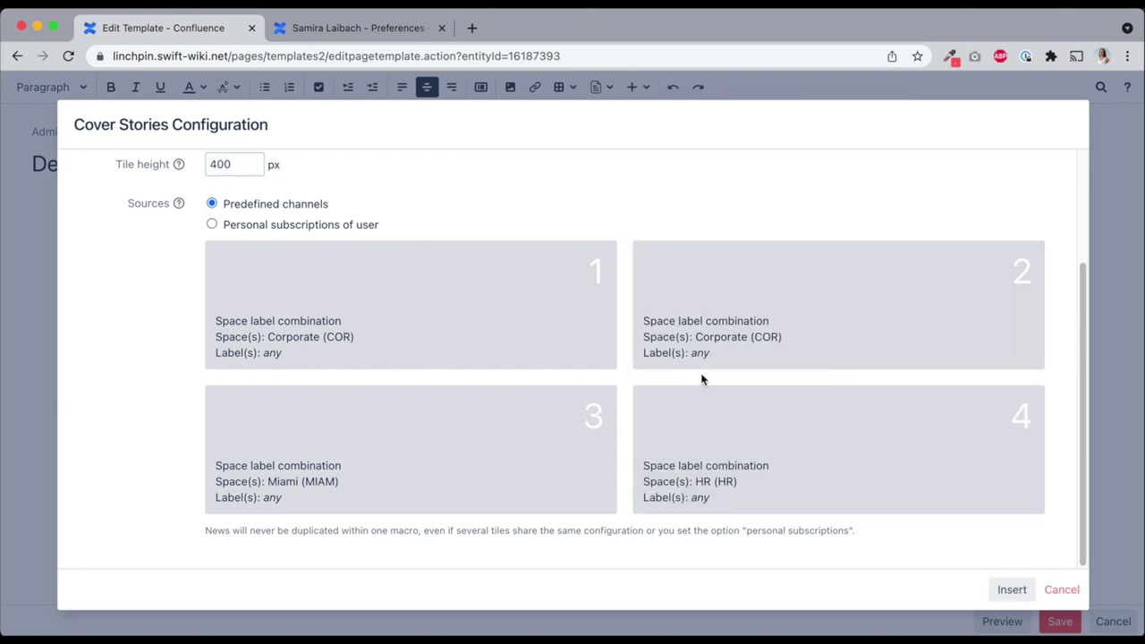
Insert the reconfigured Cover Stories block into the Default Welcome Message template
click(1012, 589)
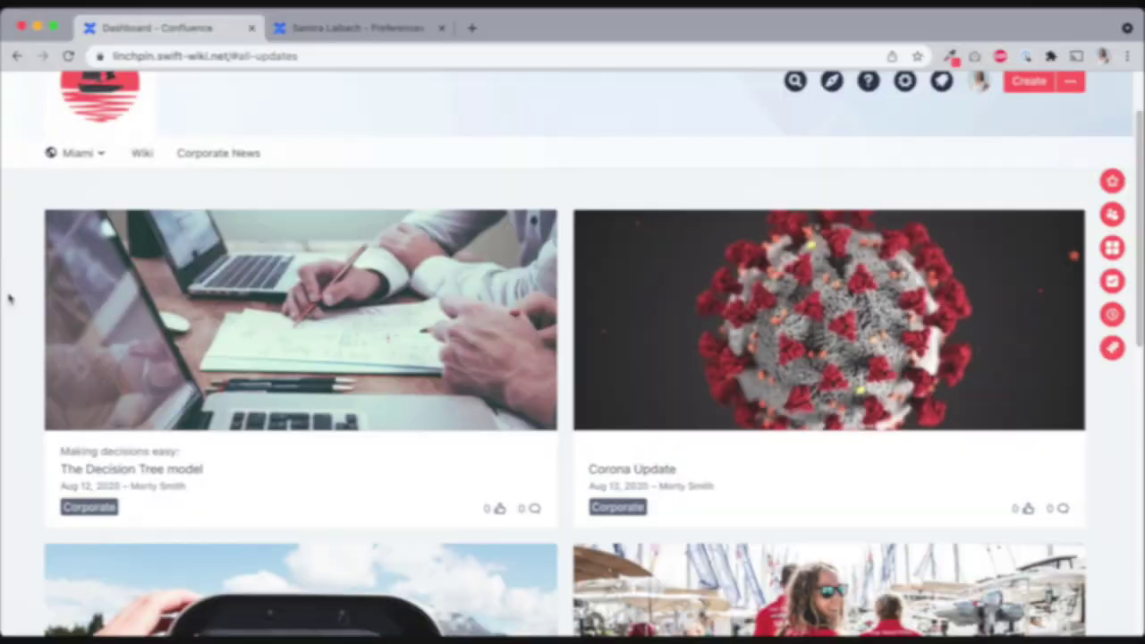
scroll(8, 300, down, 1)
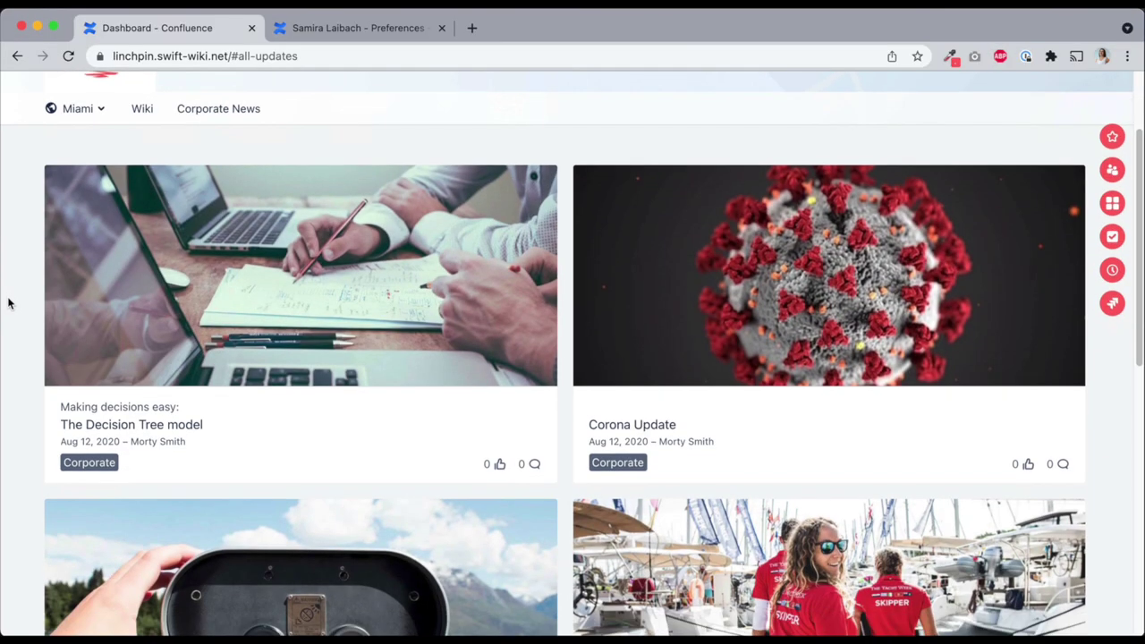
scroll(8, 302, down, 1)
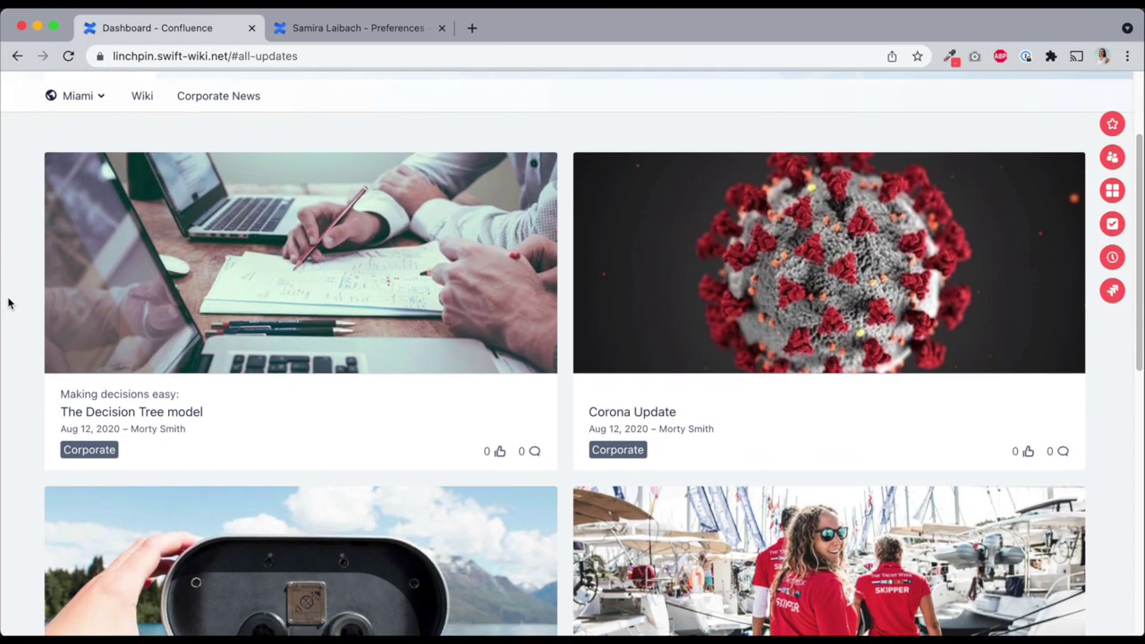
scroll(759, 312, down, 5)
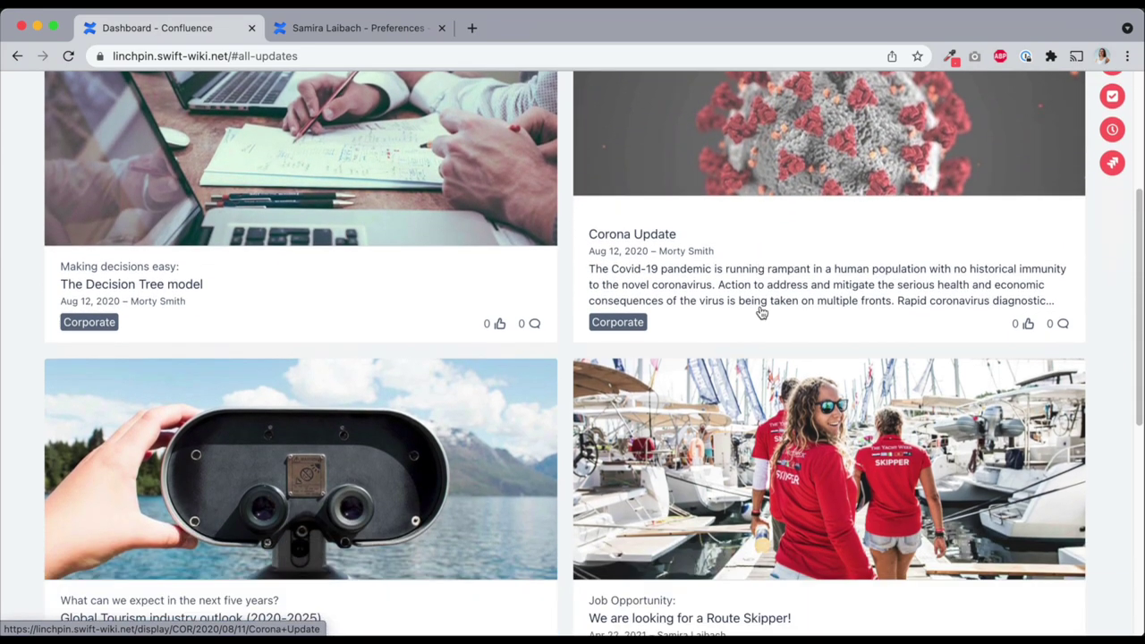
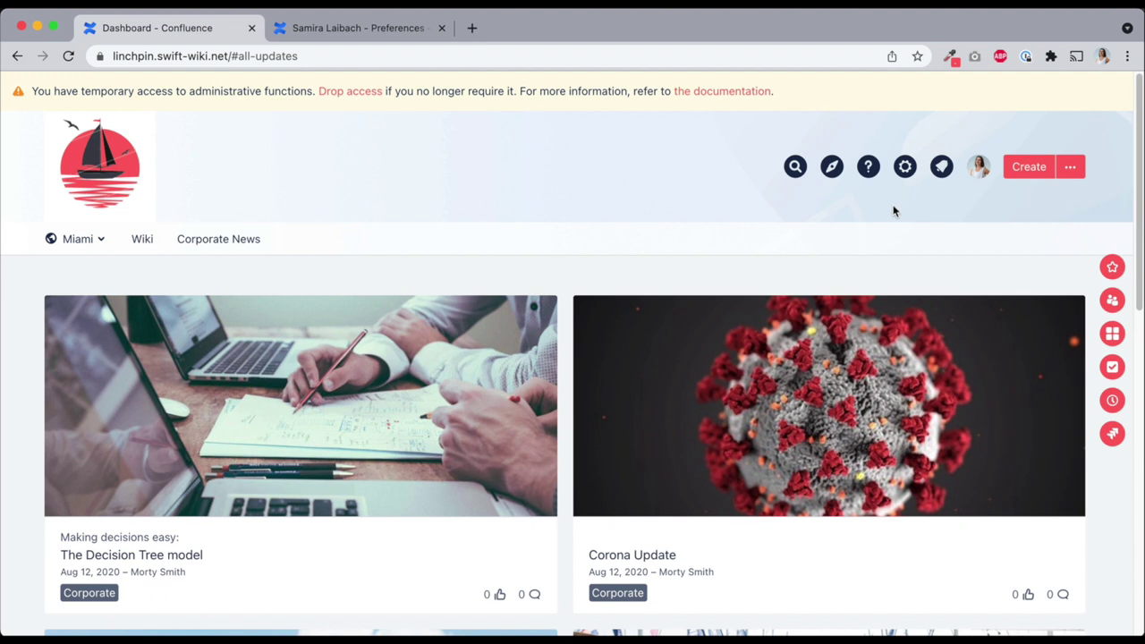
Make Location (confluence.location) the primary personalization attribute in Linchpin News and save it
click(904, 169)
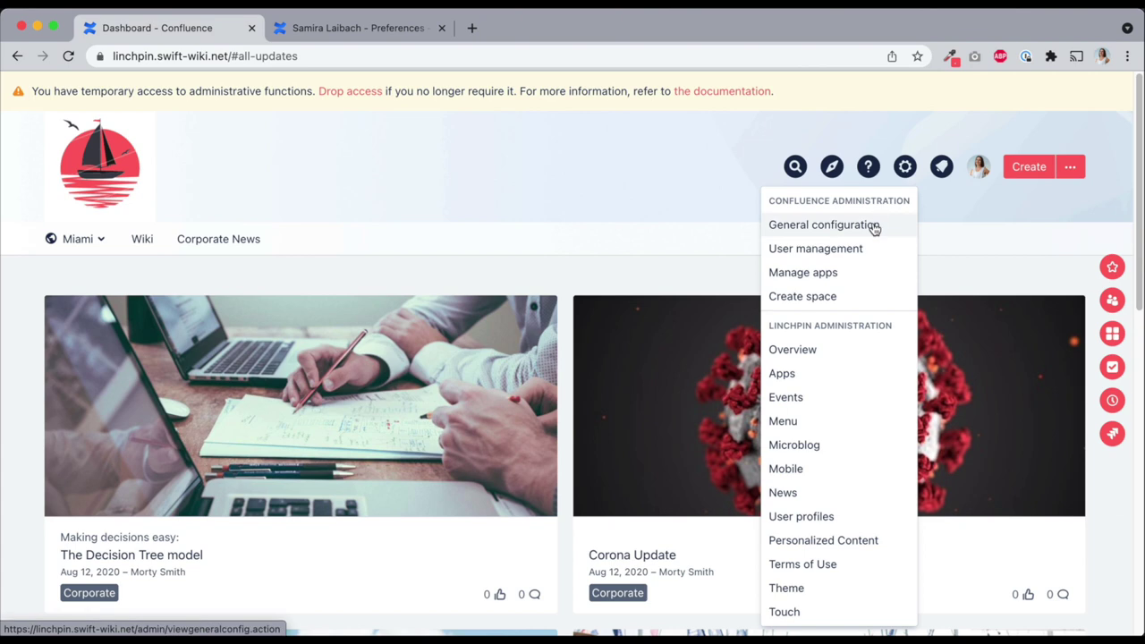
click(811, 494)
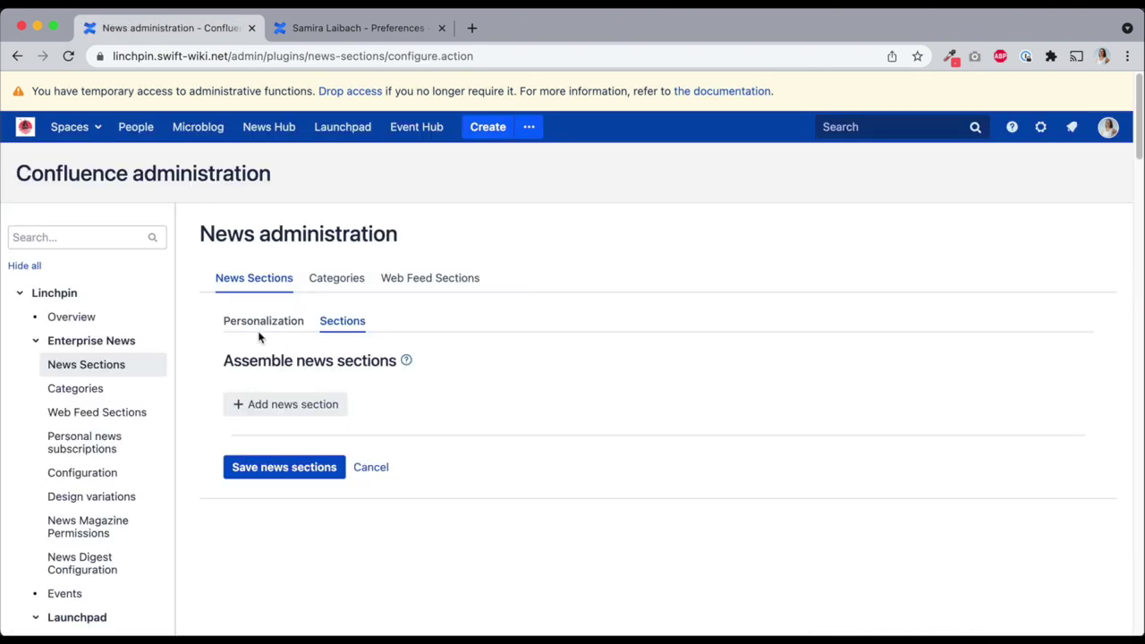
click(260, 324)
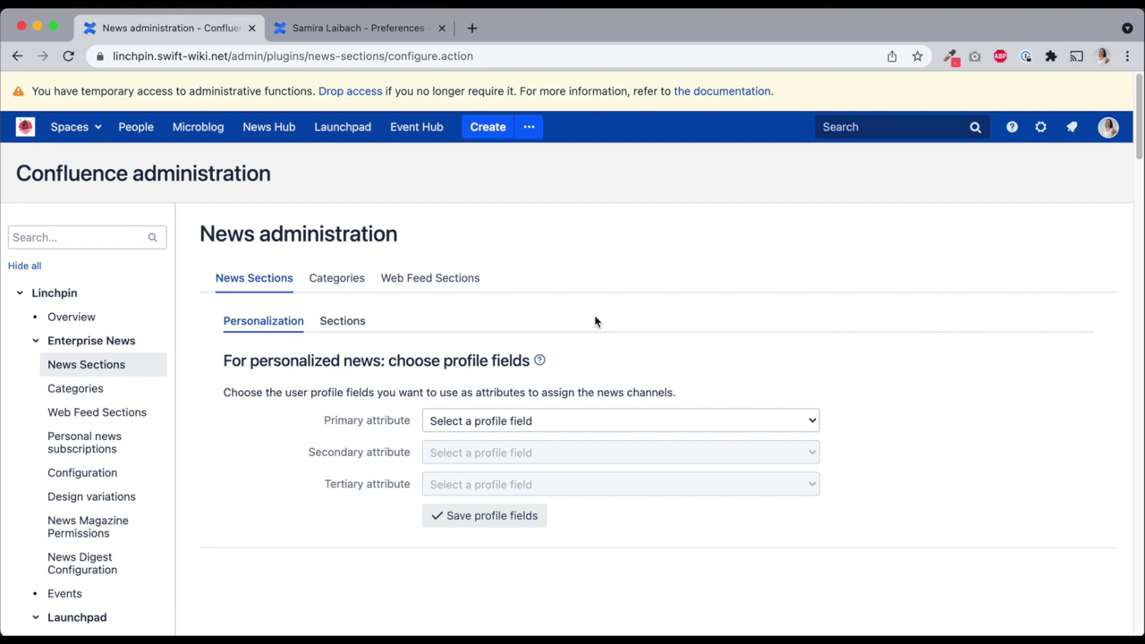
click(549, 420)
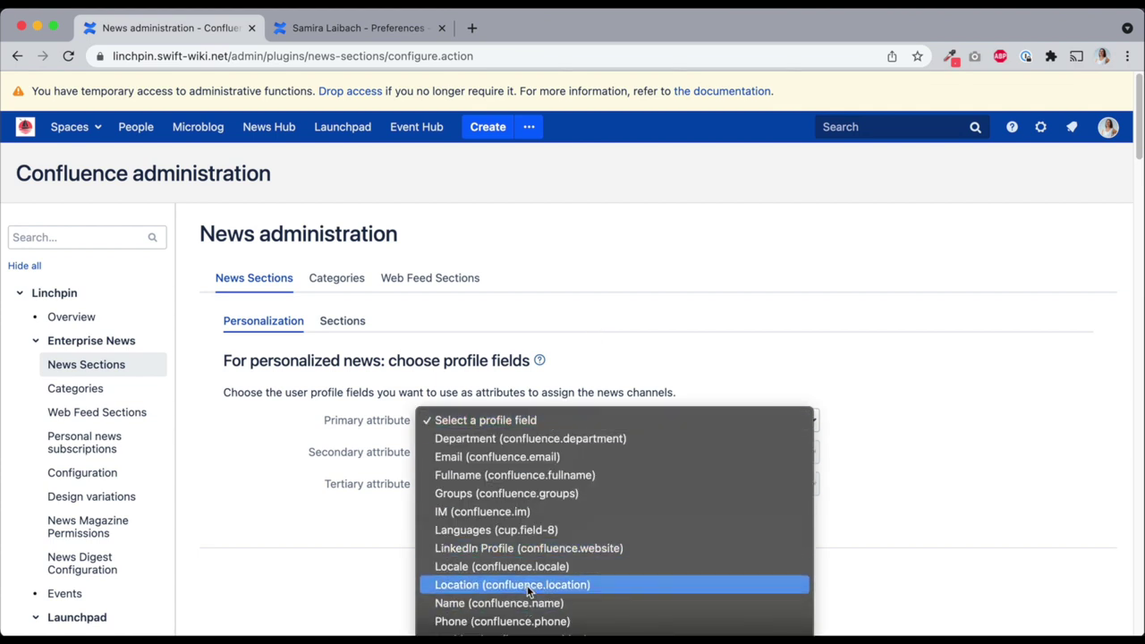
click(526, 584)
click(488, 516)
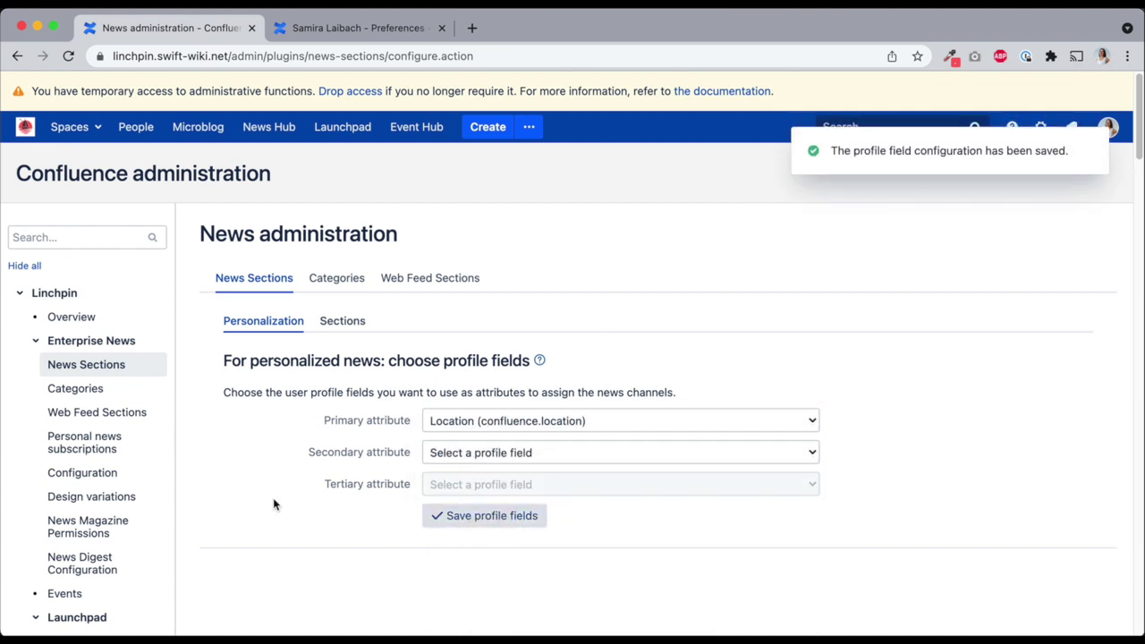
click(342, 320)
scroll(395, 364, down, 1)
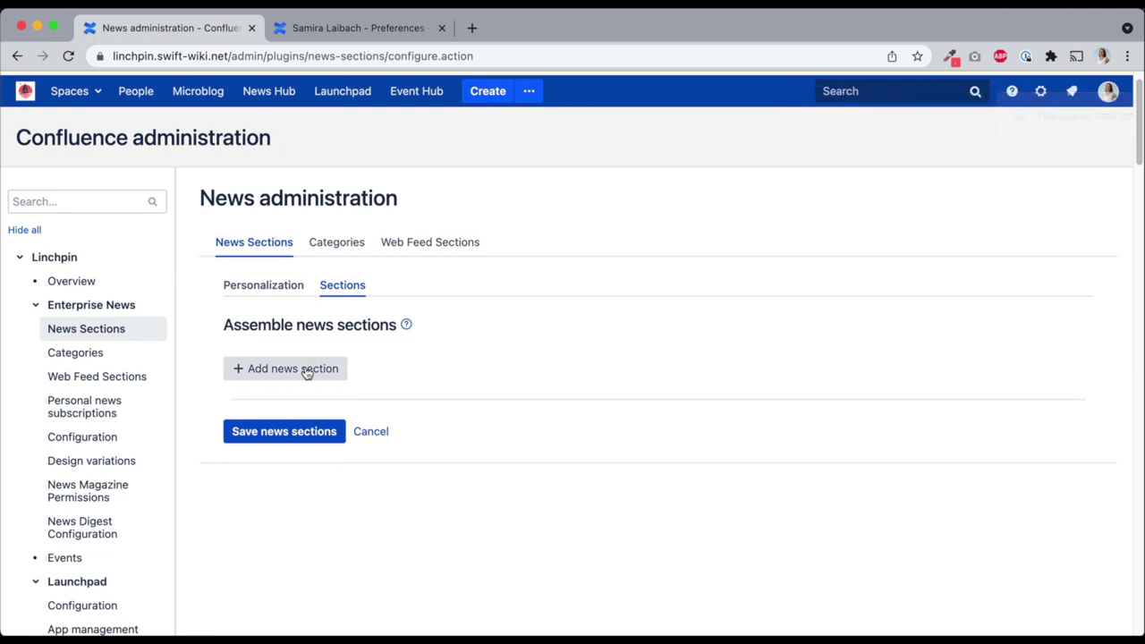
Add a new news section named 'Location-based news'
click(307, 370)
text(Location-based news)
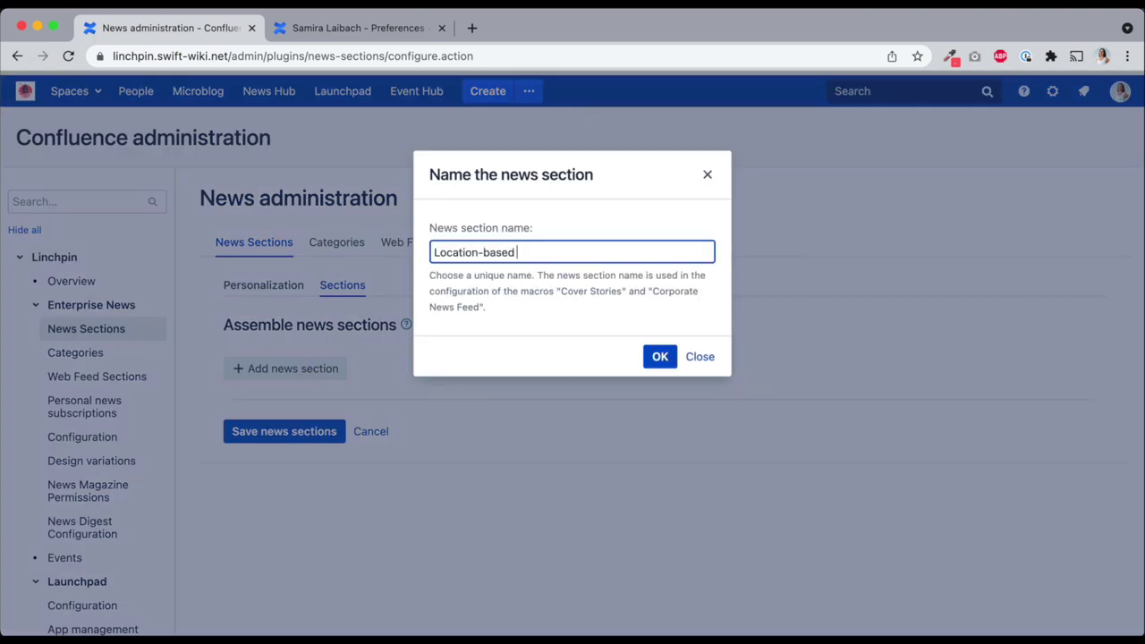
click(660, 357)
scroll(465, 307, down, 3)
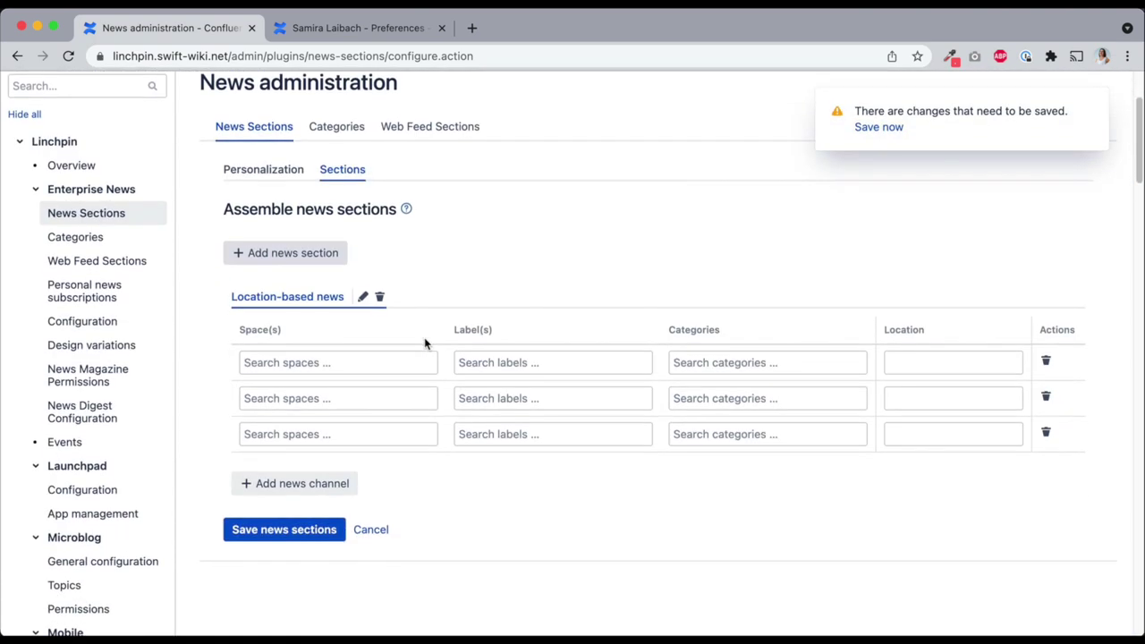
Map the Miami (MIAM) and Wiesbaden (WIES) spaces to their locations and save the sections
click(377, 365)
text(miami)
click(379, 394)
click(981, 358)
text(Miami)
click(422, 398)
text(Wiesbaden)
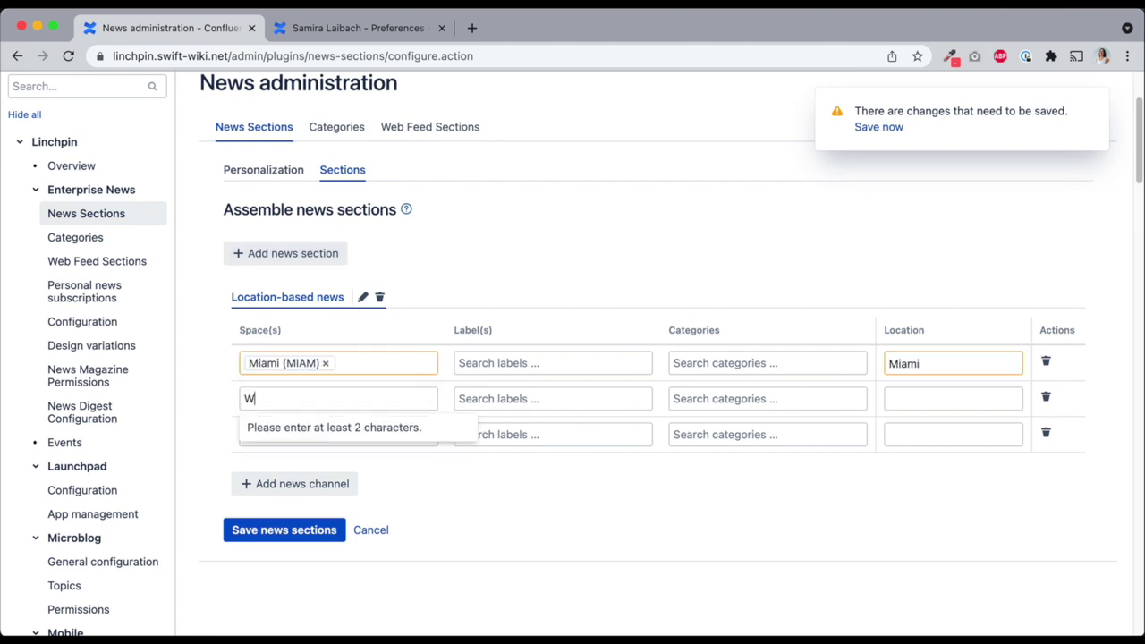
click(420, 426)
click(913, 388)
text(Wiesbaden)
key(Return)
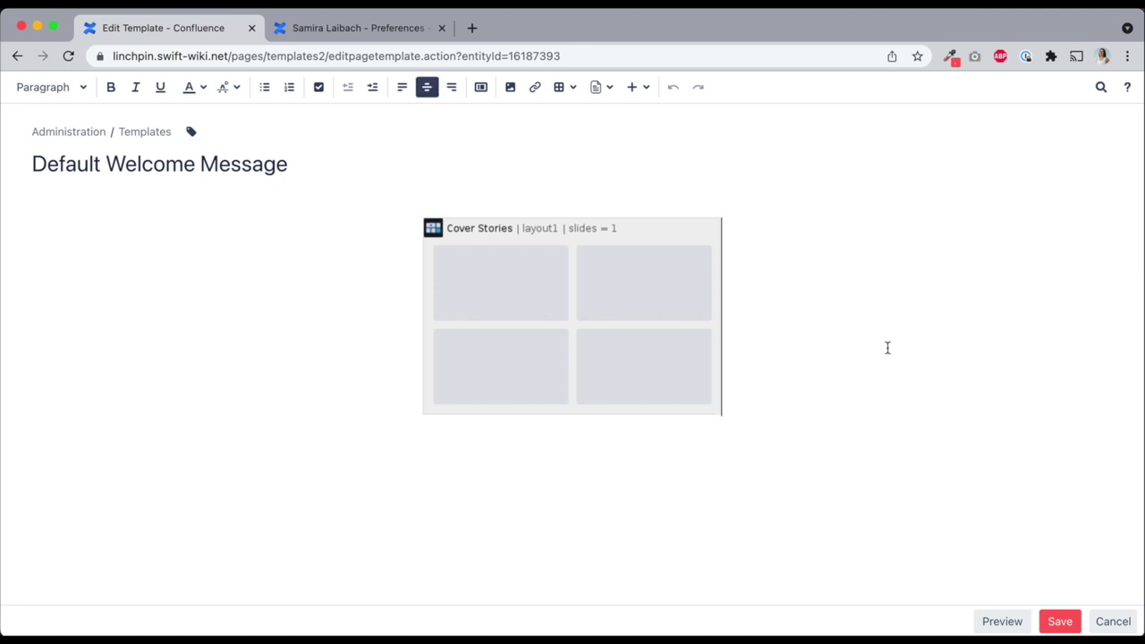
Switch Cover Stories tile 3 to the Location-based news section and save the template
click(504, 376)
click(453, 442)
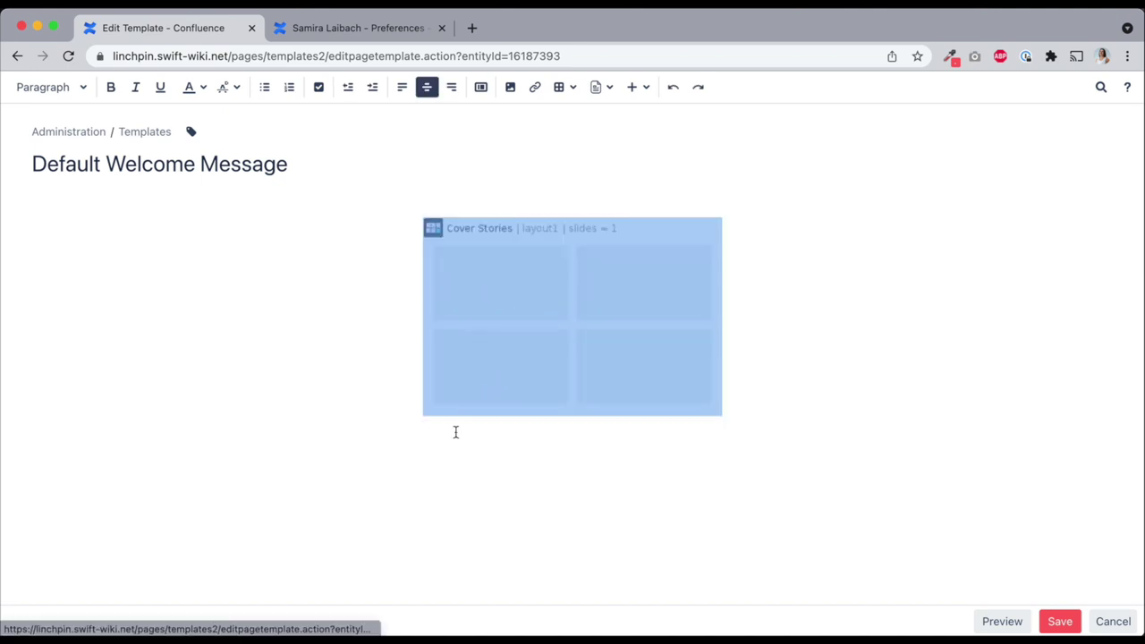
scroll(478, 281, down, 4)
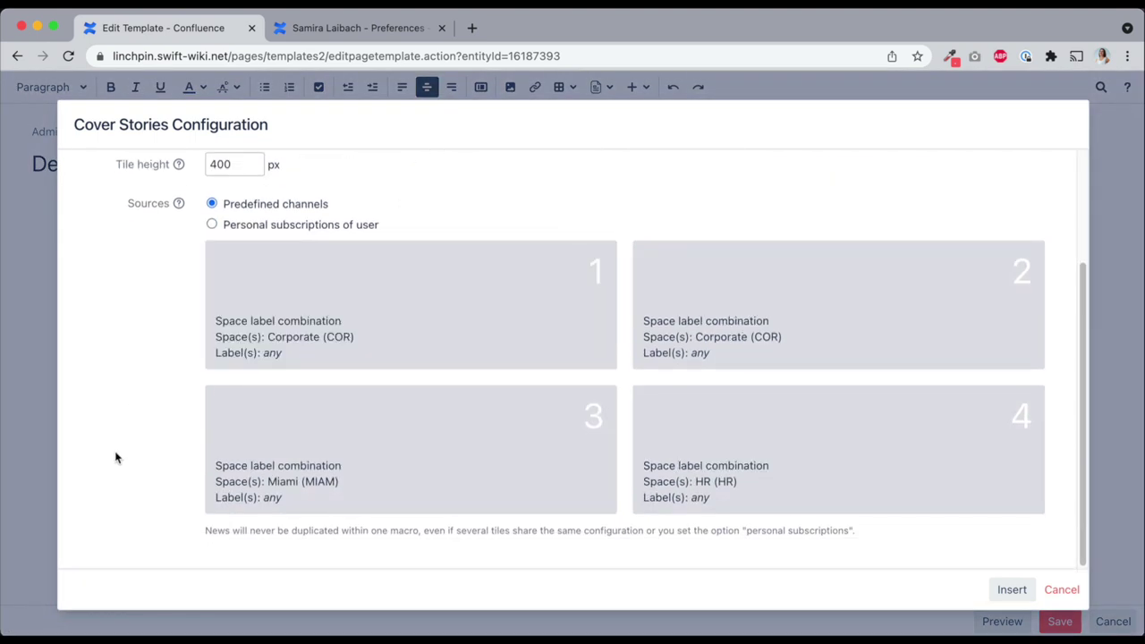
click(562, 461)
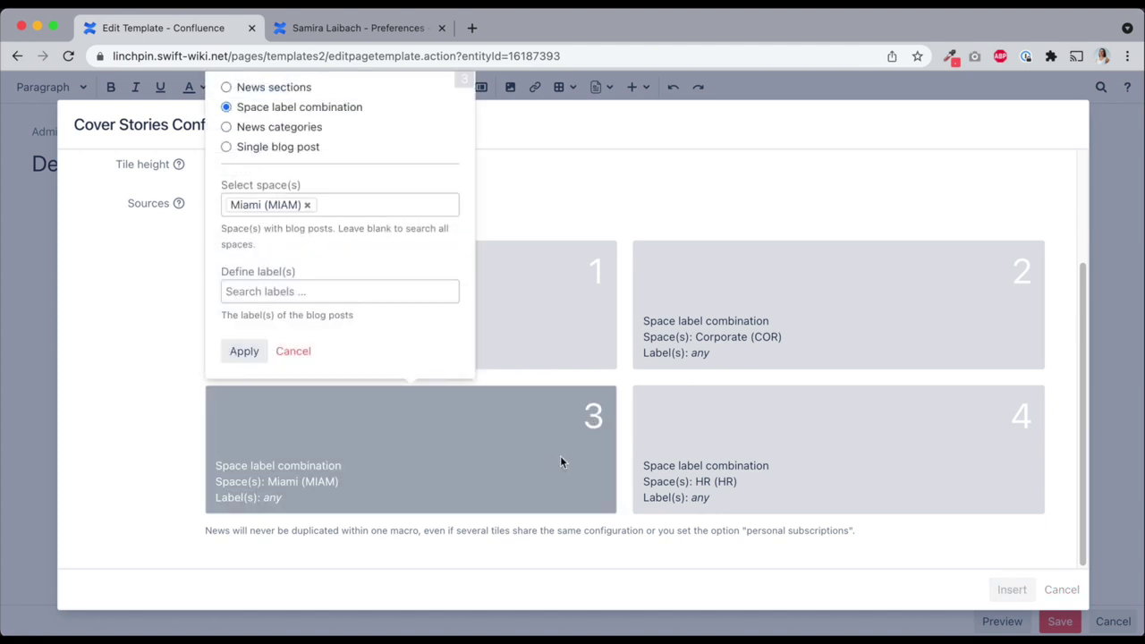
click(275, 90)
click(319, 275)
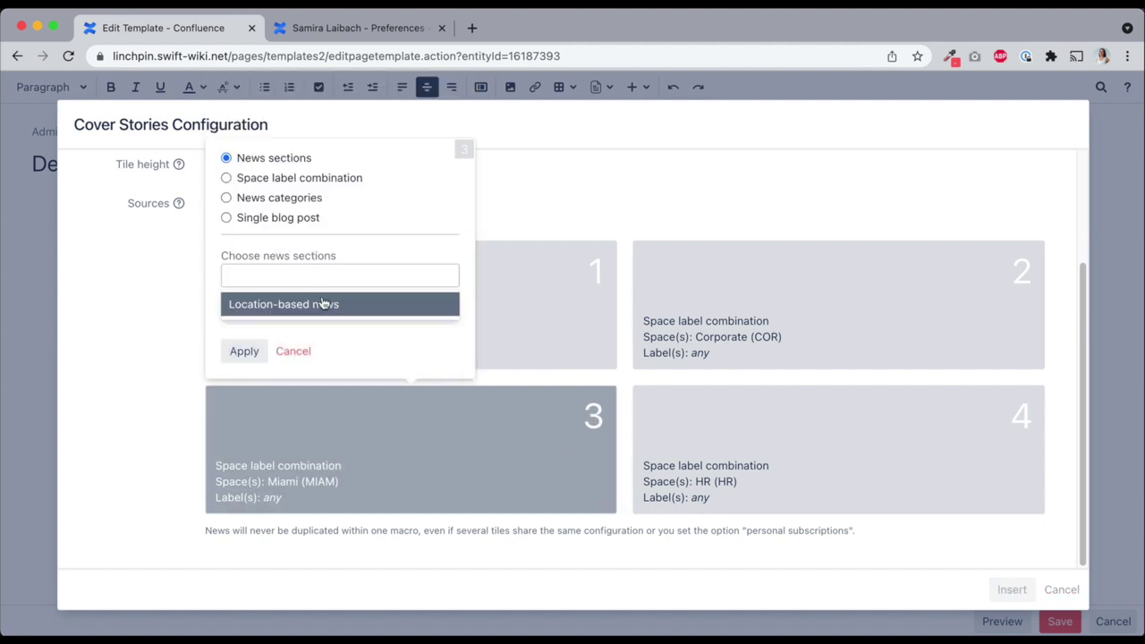
click(326, 307)
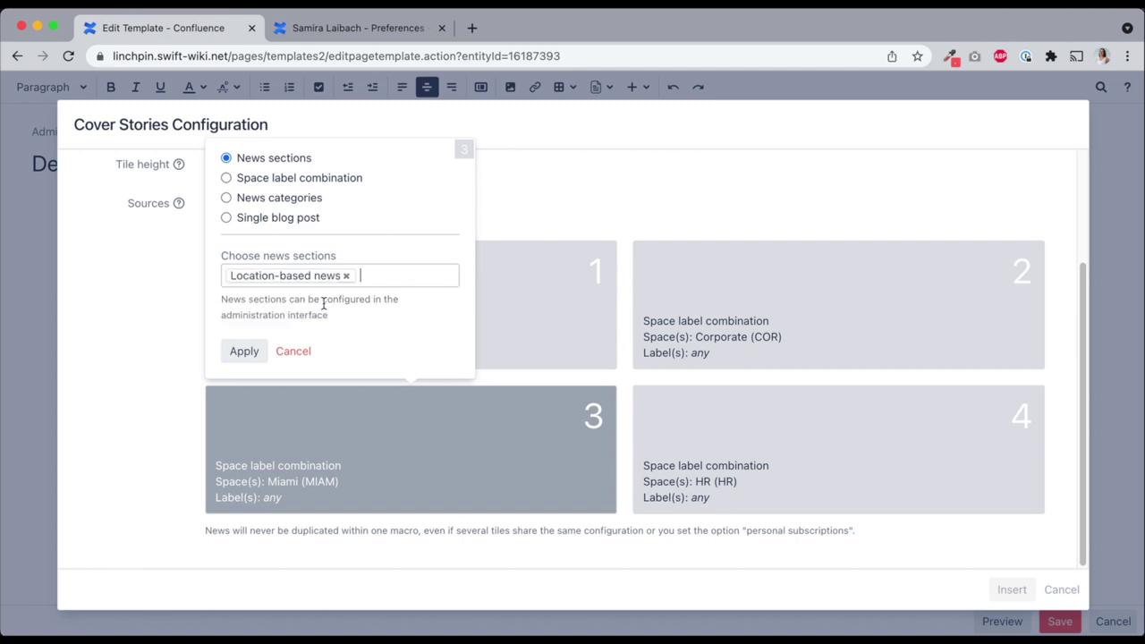
click(243, 350)
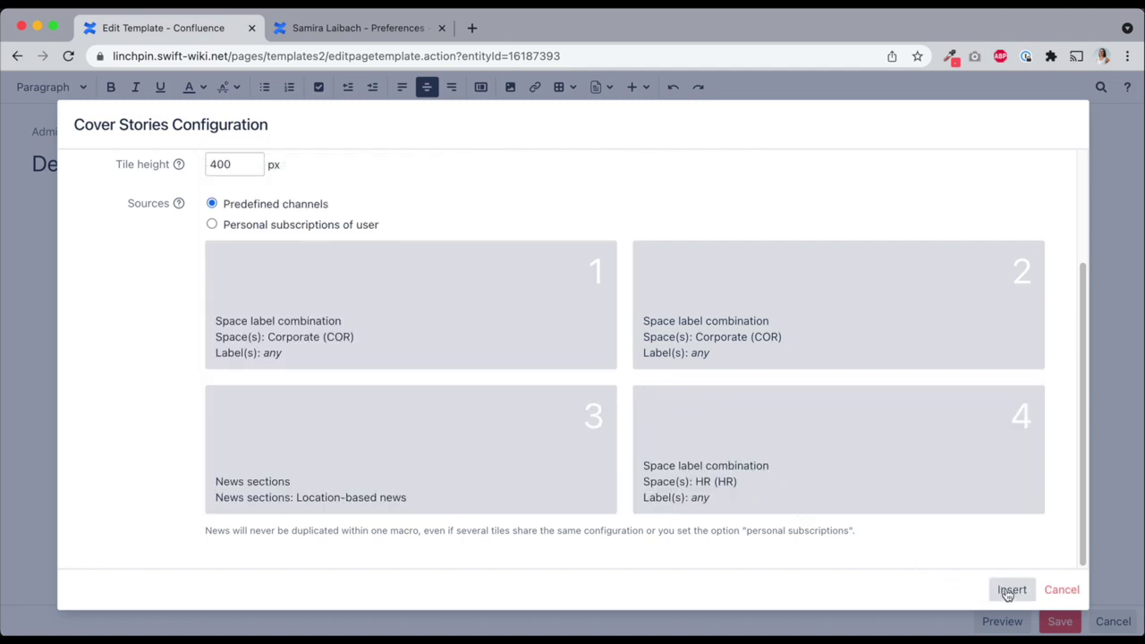
click(1010, 589)
click(1061, 622)
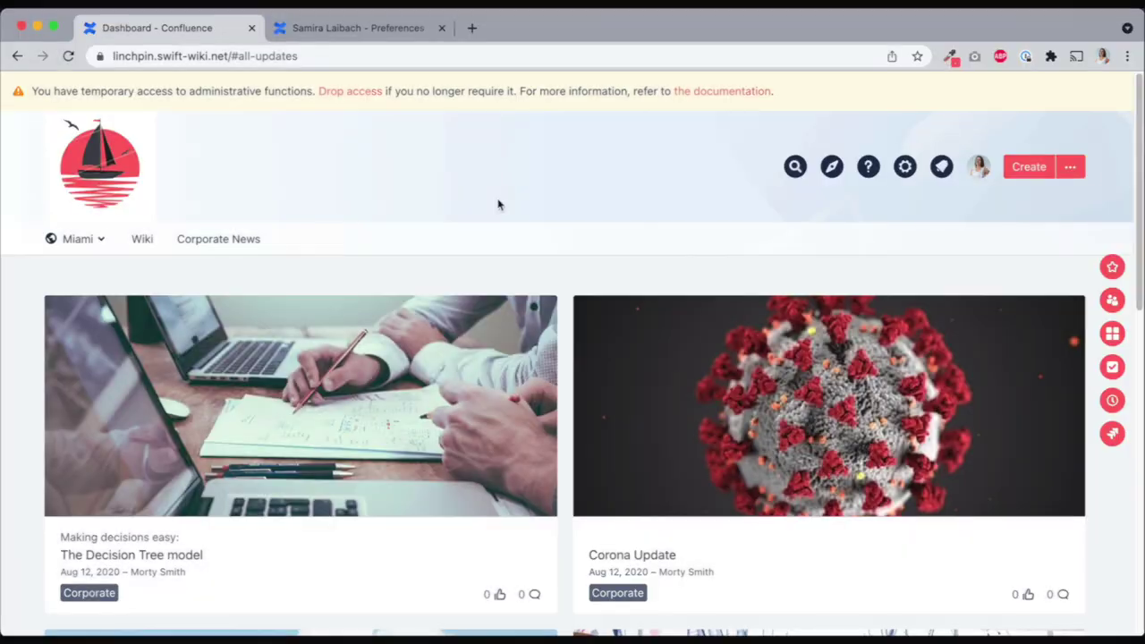
Change your profile location from Miami to Wiesbaden and save the profile
scroll(498, 205, down, 3)
scroll(498, 205, down, 3)
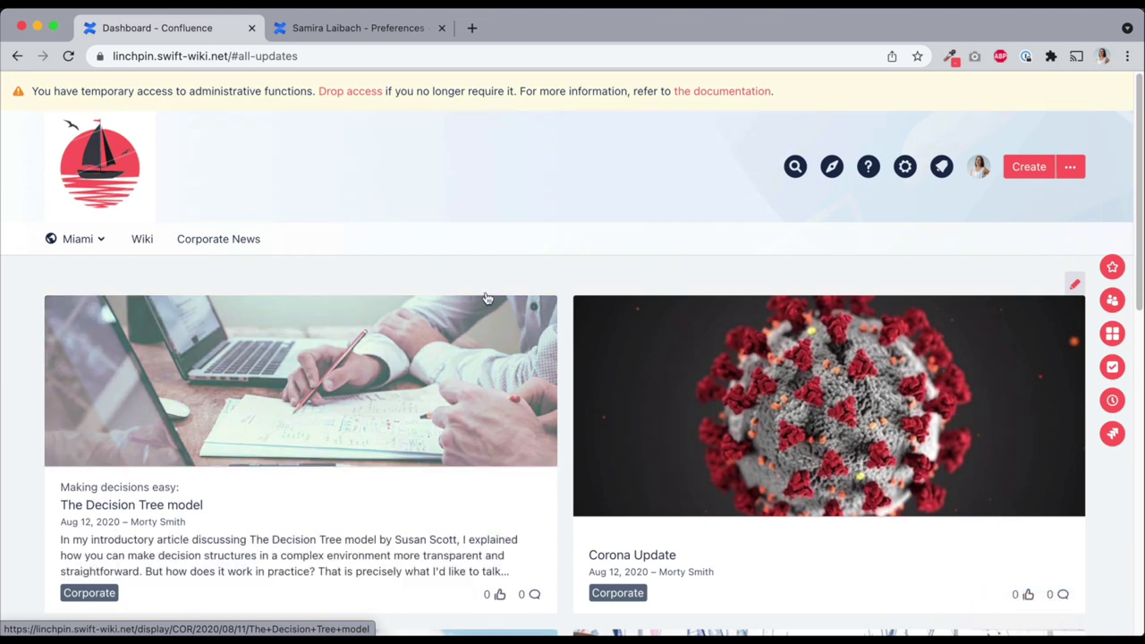
click(980, 171)
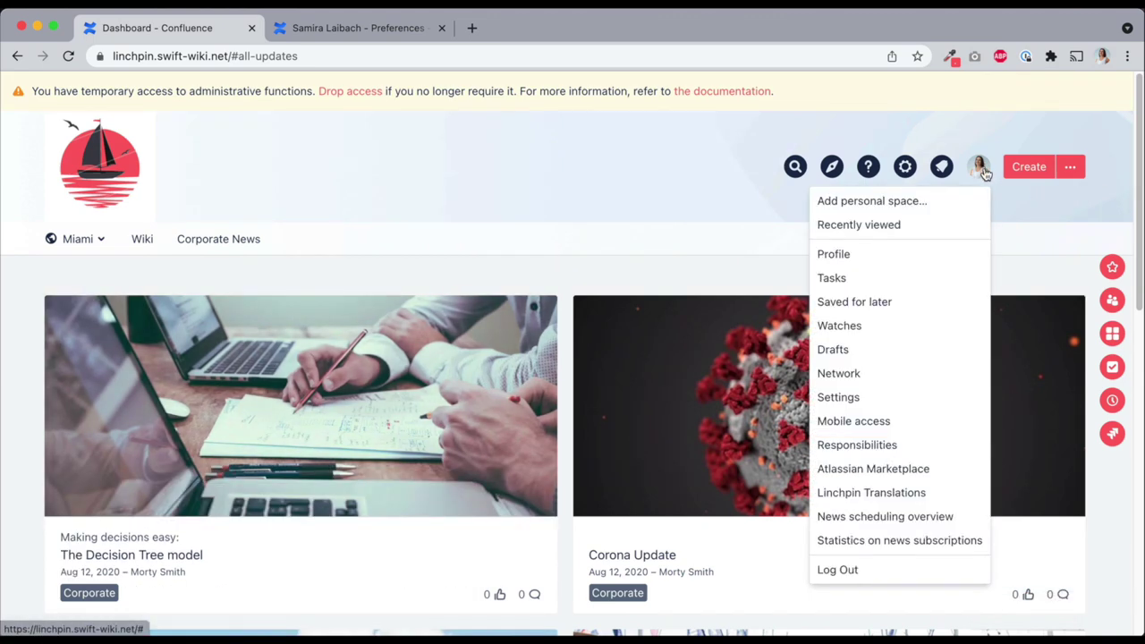
click(868, 255)
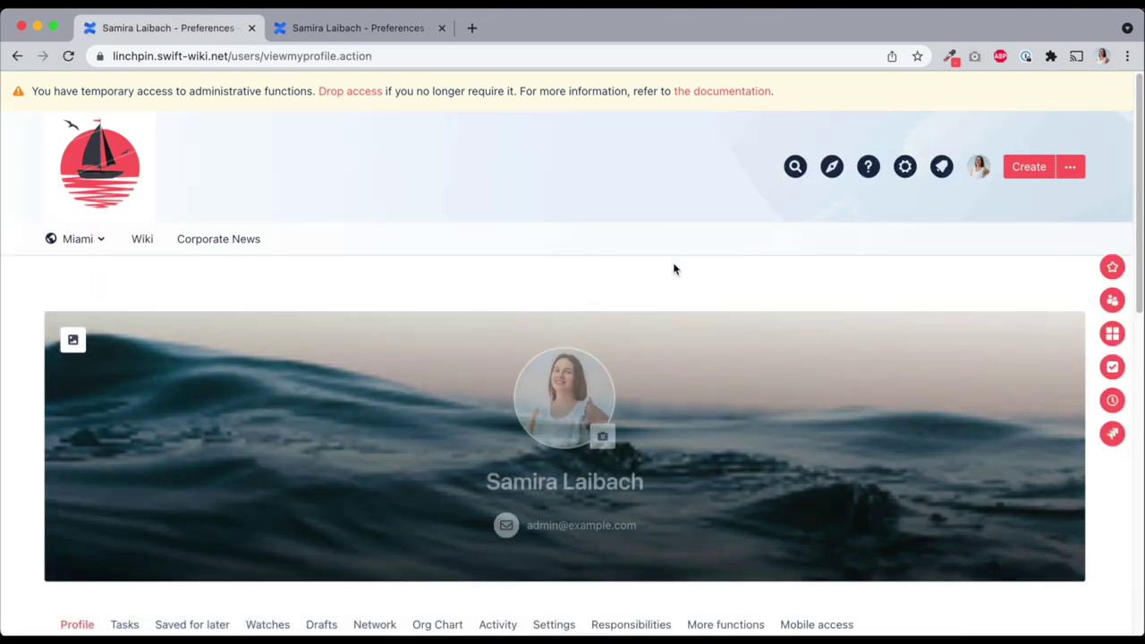
scroll(673, 279, down, 5)
click(987, 252)
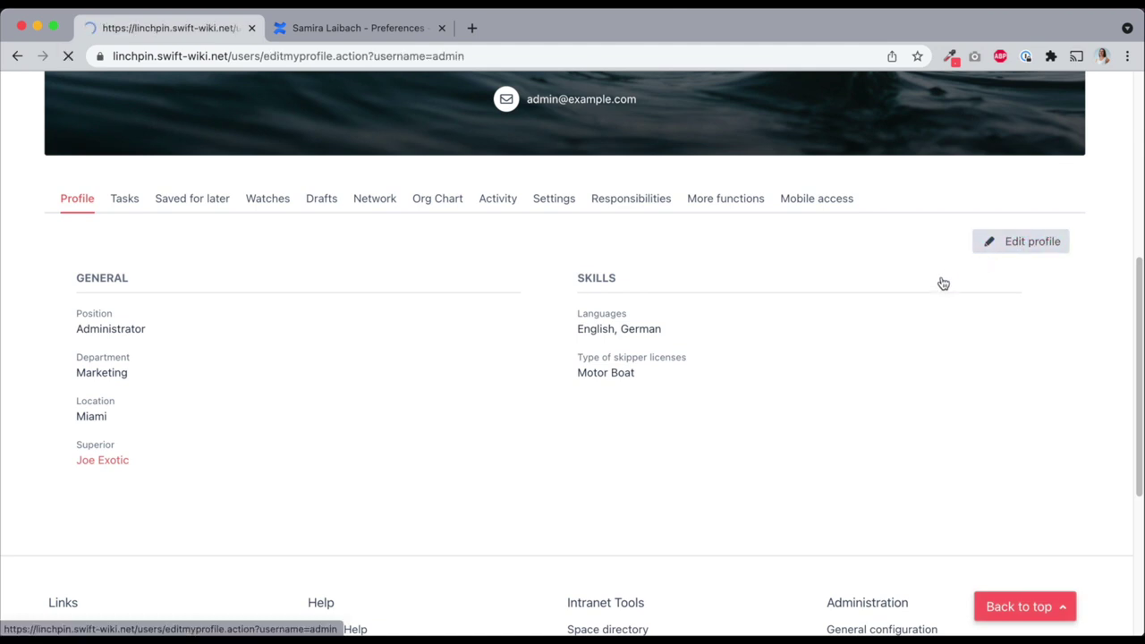
scroll(409, 350, down, 10)
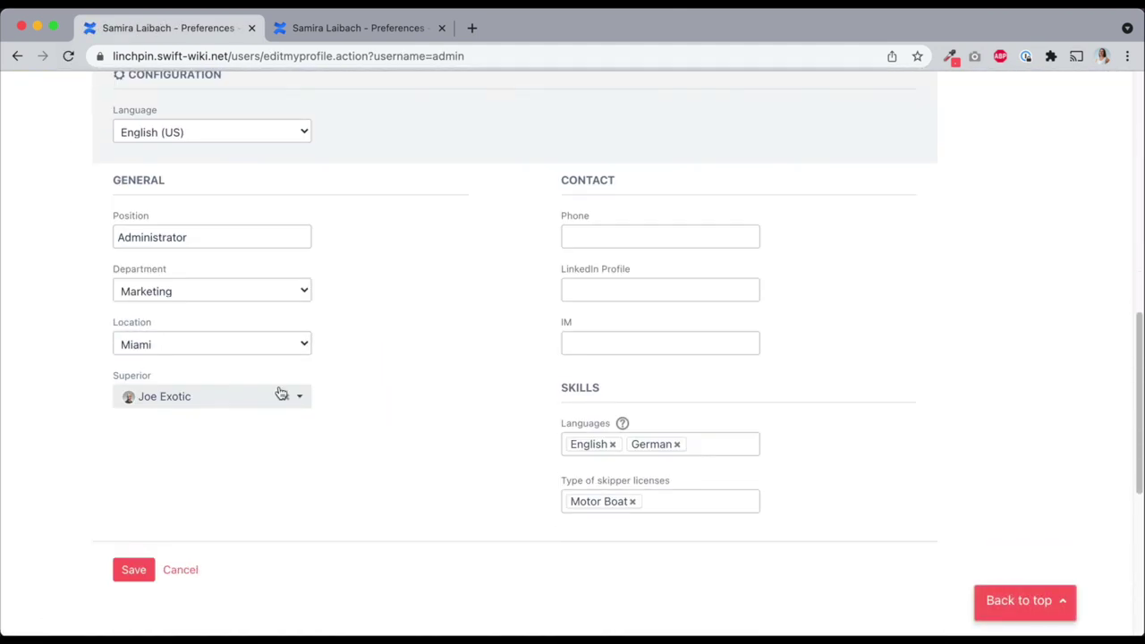
click(226, 345)
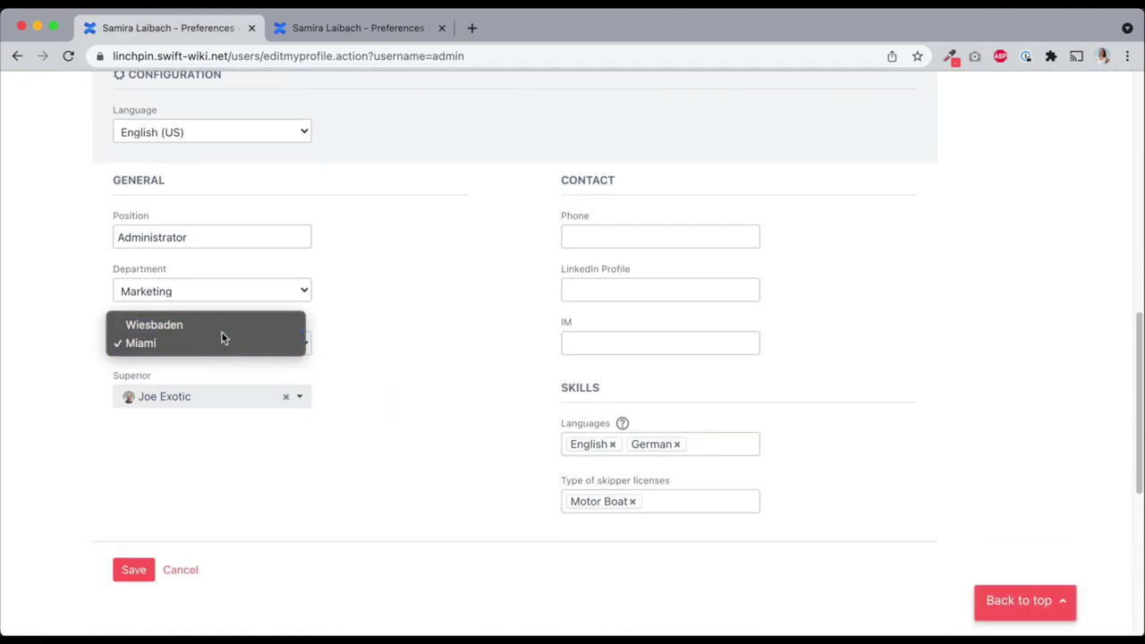
click(221, 331)
click(135, 571)
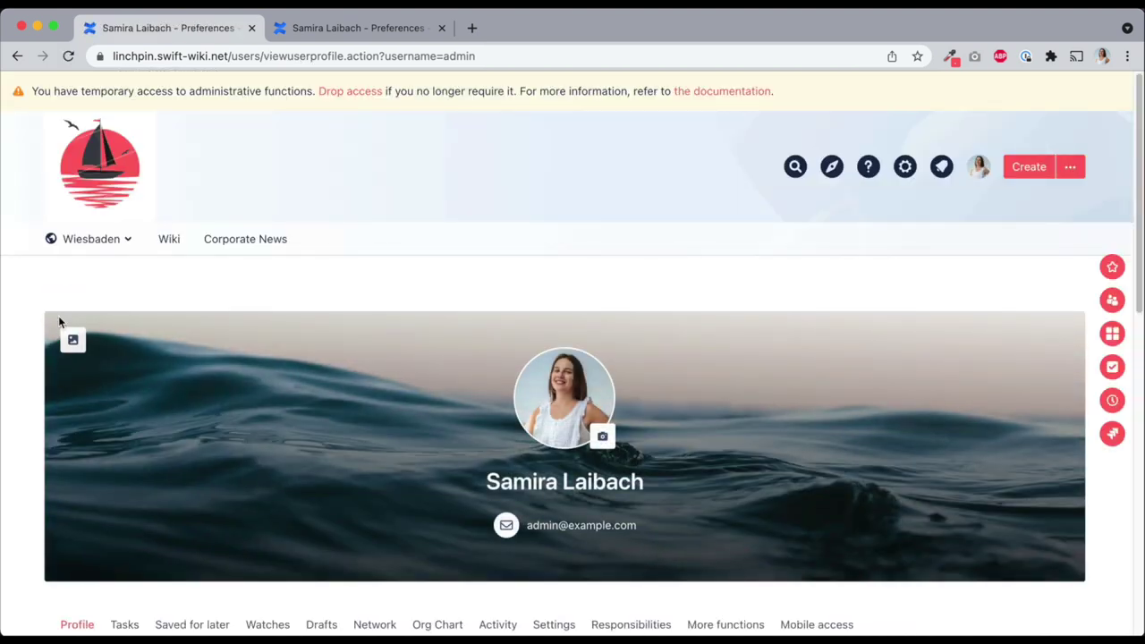
Return to the dashboard to check the personalized news
click(85, 192)
scroll(80, 258, down, 4)
scroll(80, 258, down, 5)
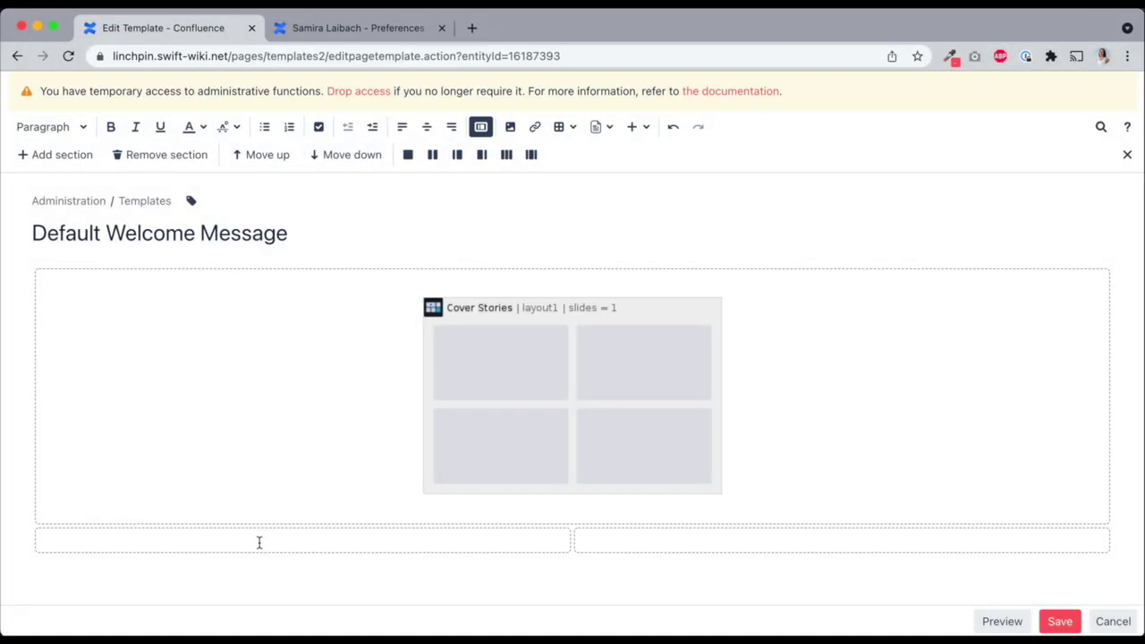
Insert a Corporate News Feed in the bottom-left cell, limited to the Jobs news category
click(259, 542)
text({ corpo)
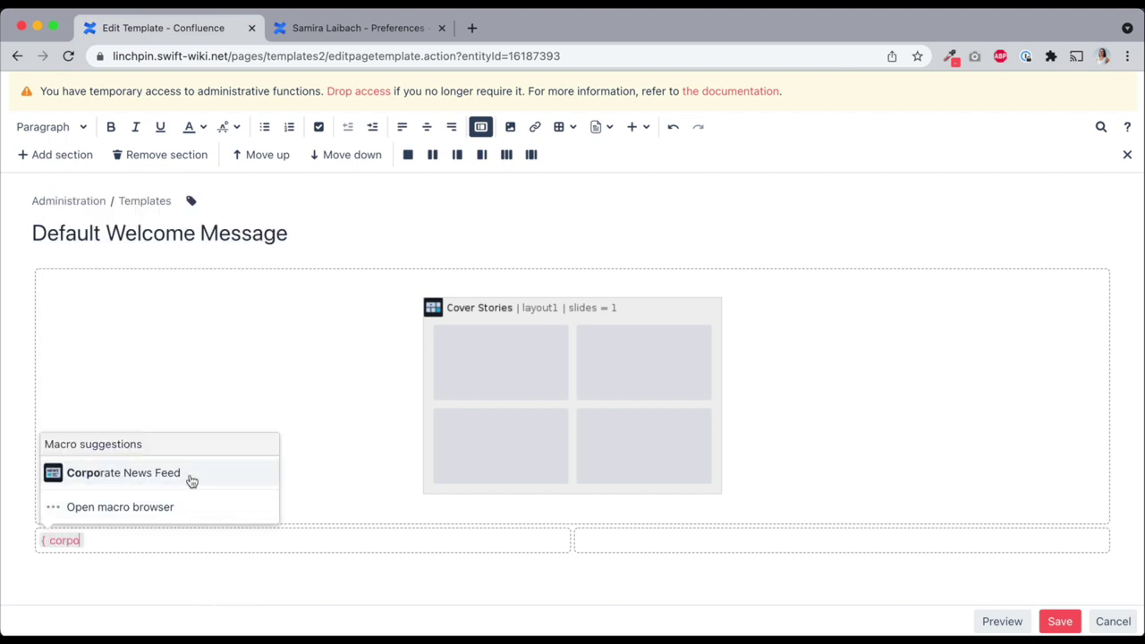
click(190, 476)
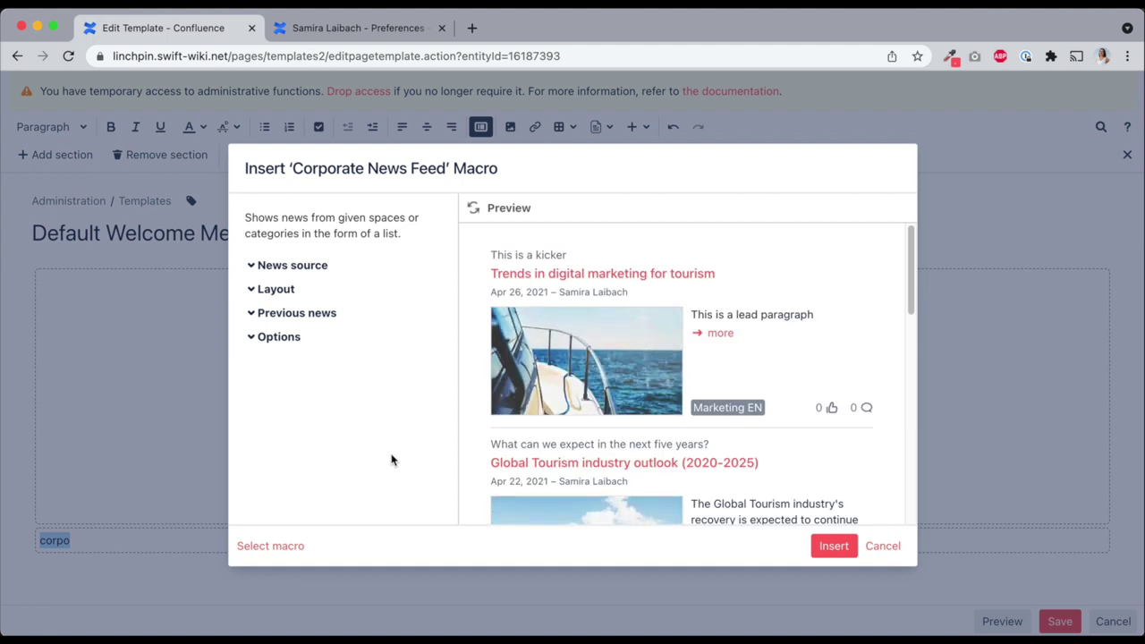
click(260, 272)
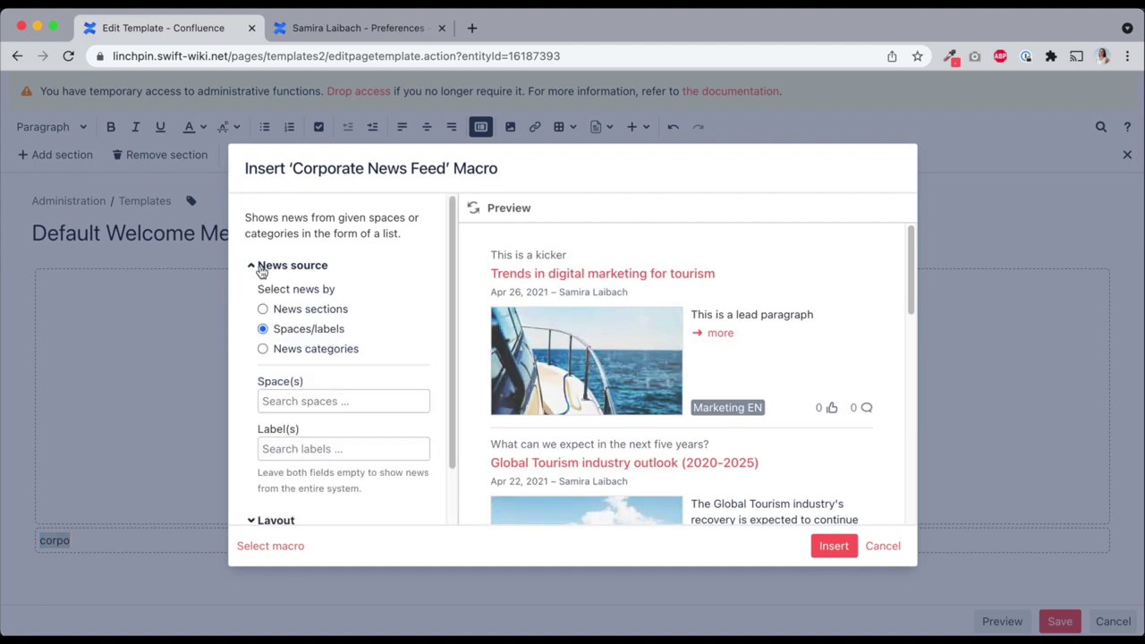
click(318, 352)
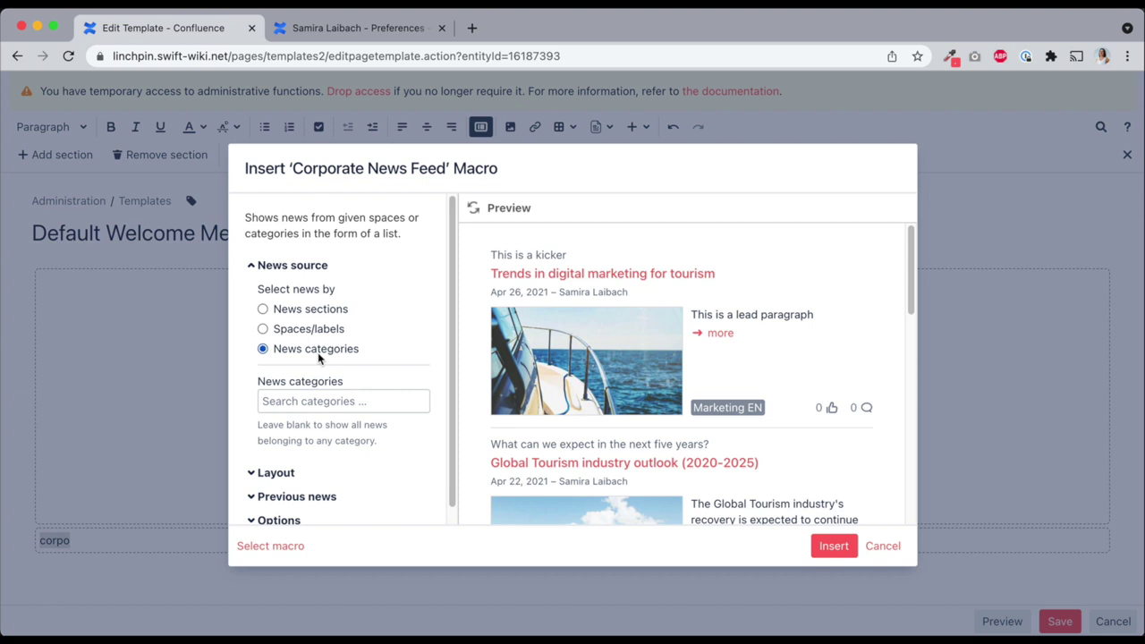
click(343, 393)
click(410, 432)
click(834, 546)
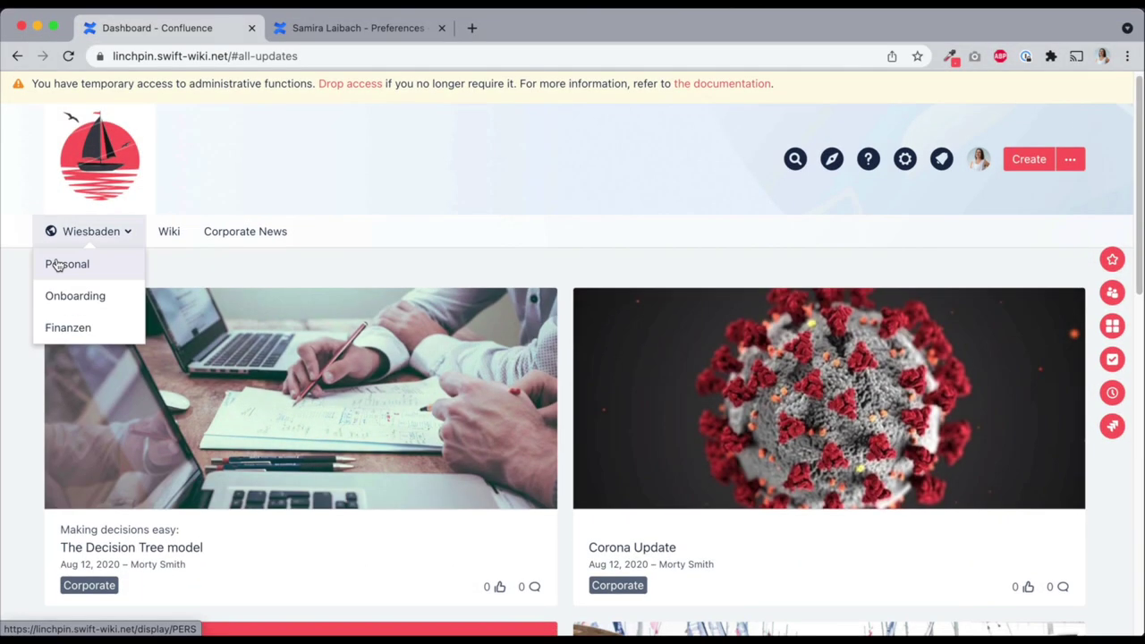
scroll(12, 280, down, 10)
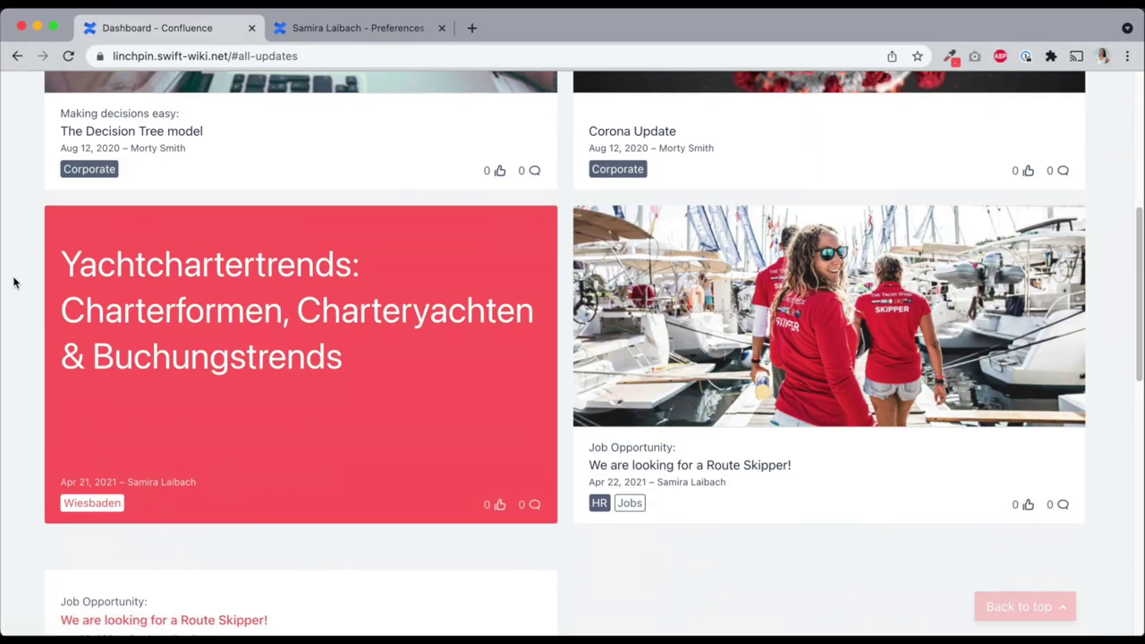
Review the existing news categories, Events and Jobs, in News administration
scroll(13, 299, up, 1)
scroll(13, 299, up, 1)
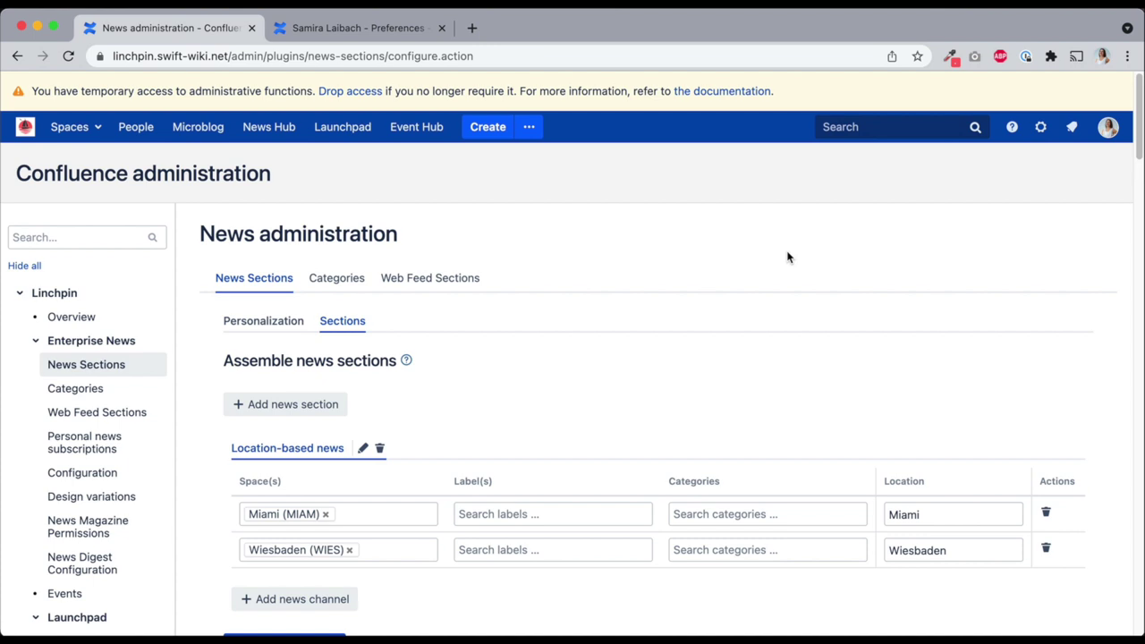
click(328, 288)
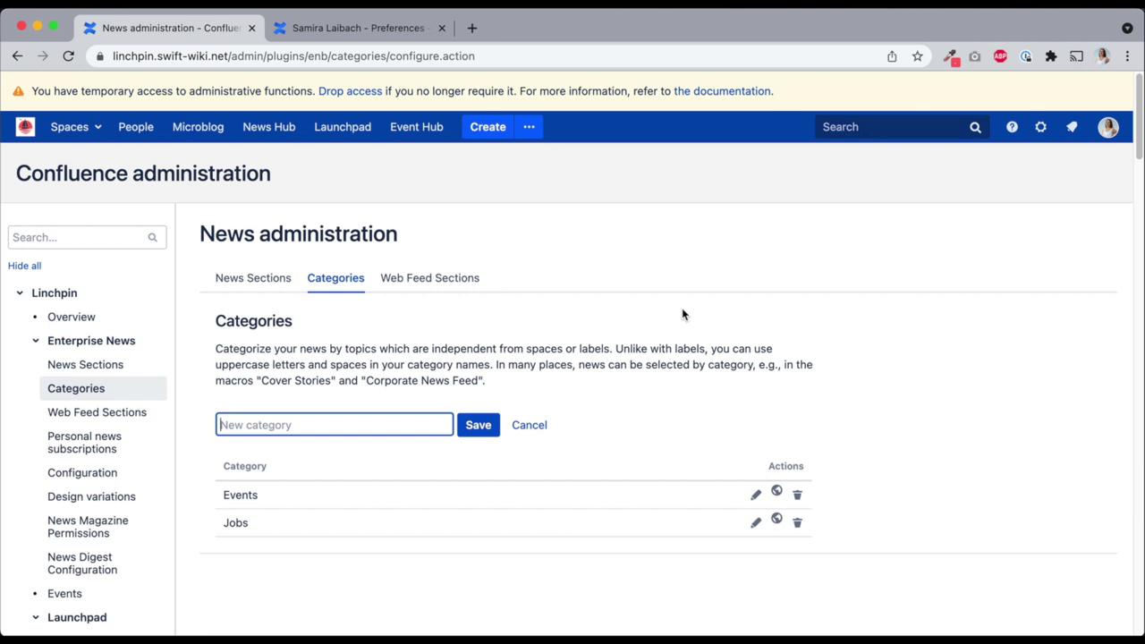
scroll(588, 301, down, 2)
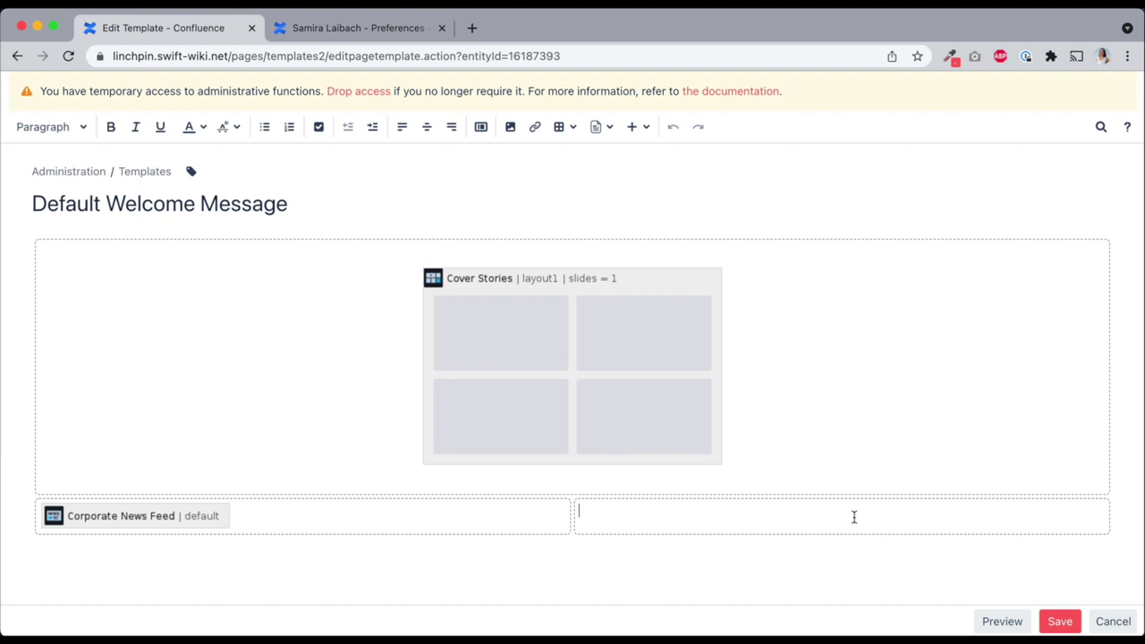
Insert a Personal News Feed macro in the lower-right cell and save the template
text({personal)
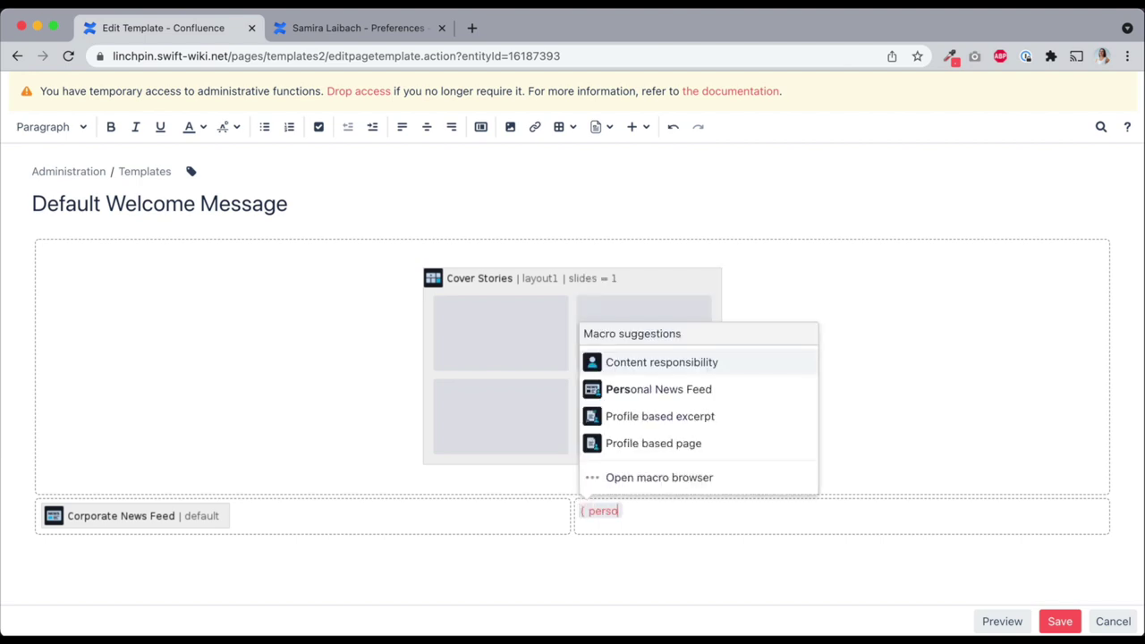
click(690, 394)
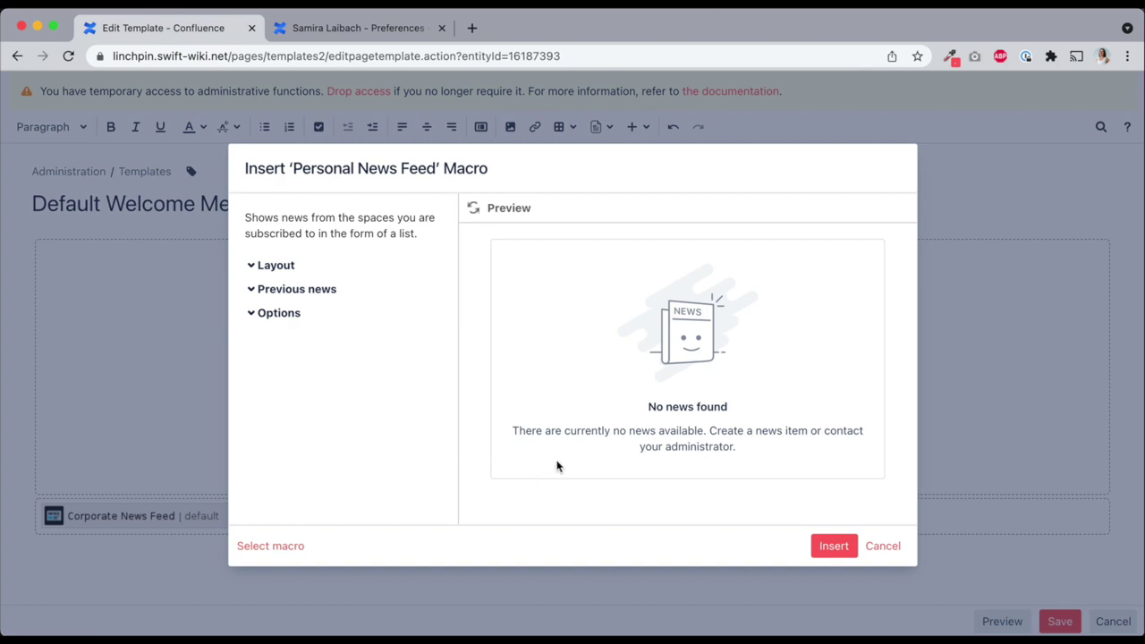
click(831, 548)
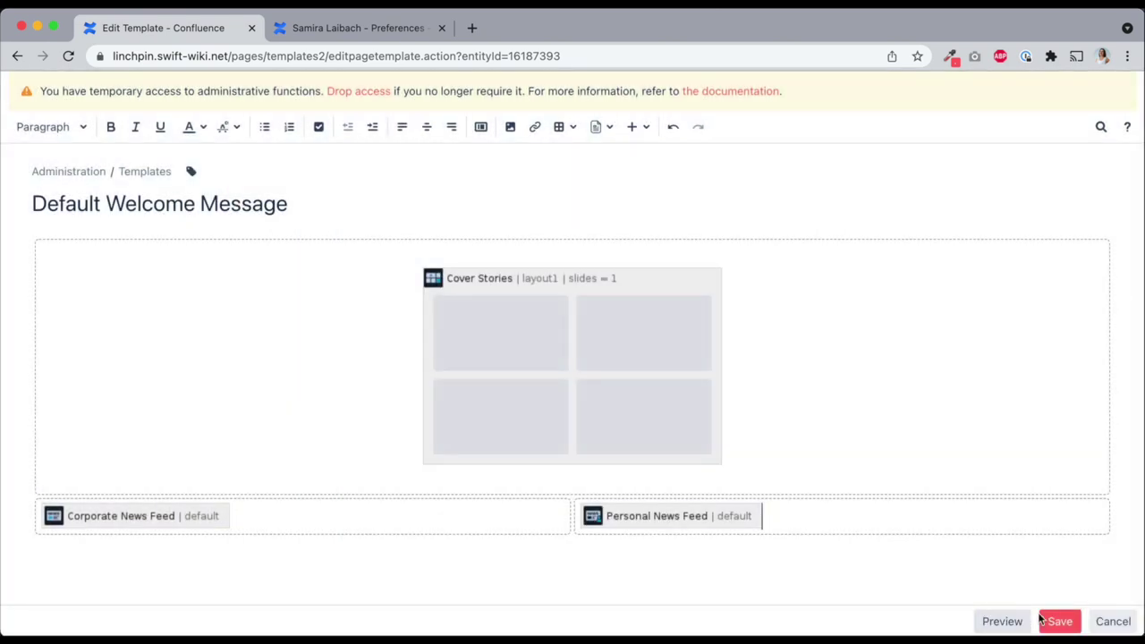
click(1059, 621)
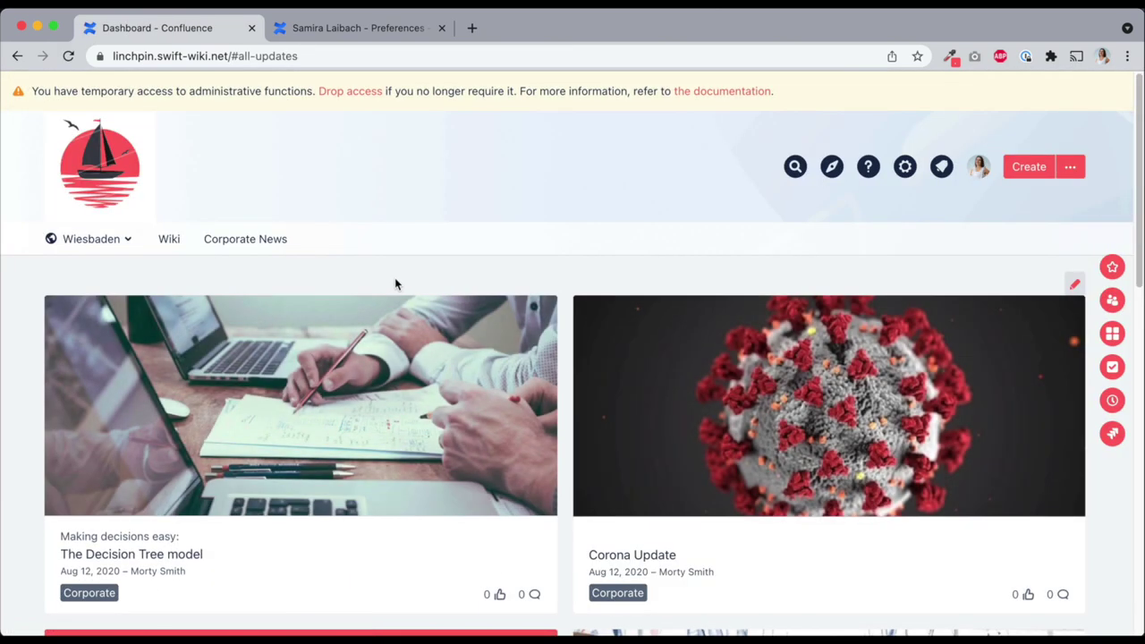
scroll(402, 295, down, 10)
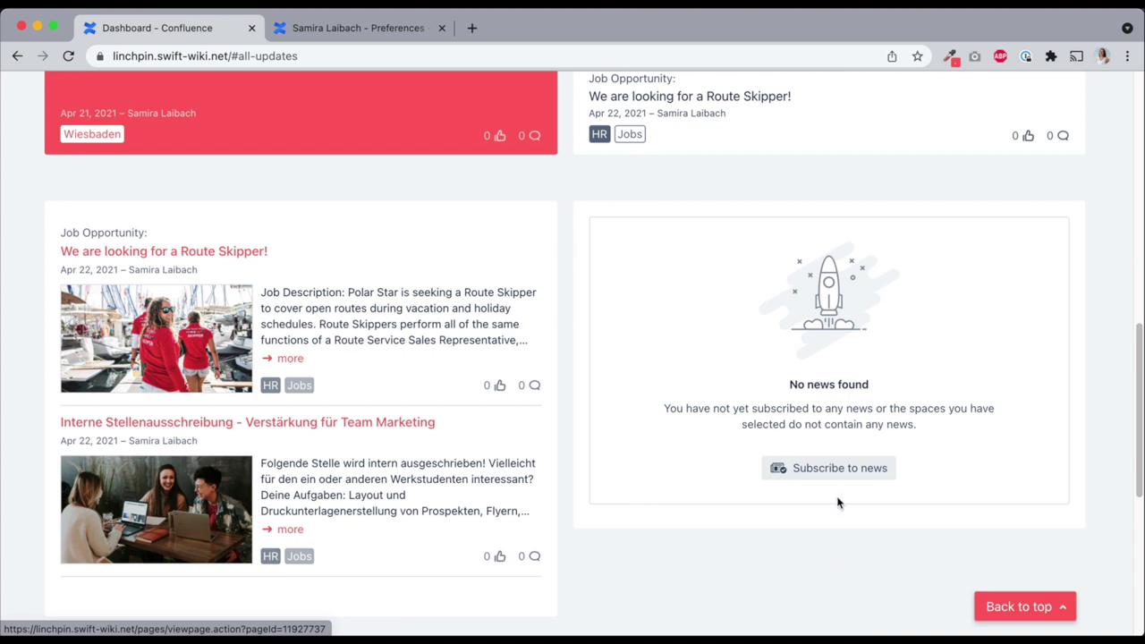
Subscribe to news from the Corporate, IT and Marketing AU spaces
click(839, 471)
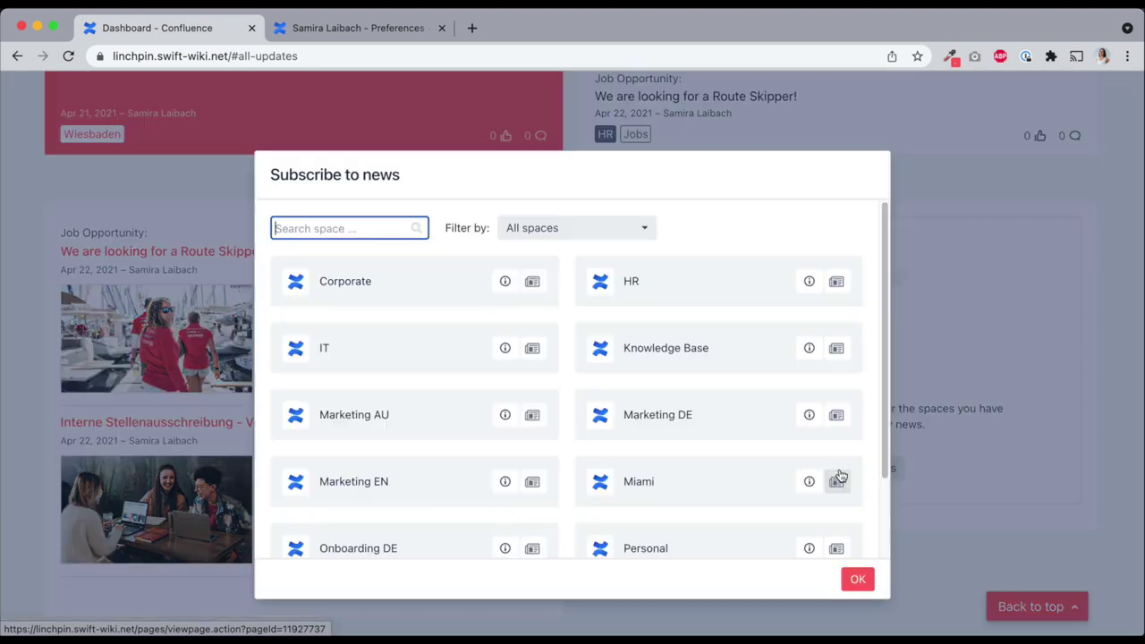
click(532, 282)
click(533, 349)
click(532, 416)
click(855, 579)
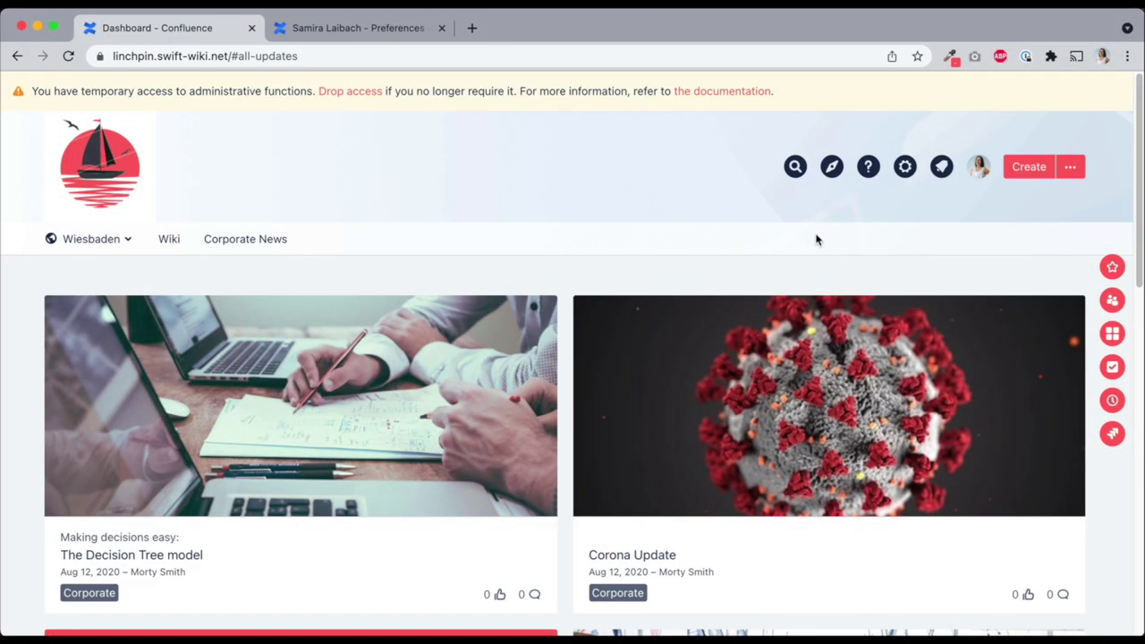
Open the News Hub's Subscriptions view and filter it to the Corporate (COR) space
click(831, 168)
click(649, 317)
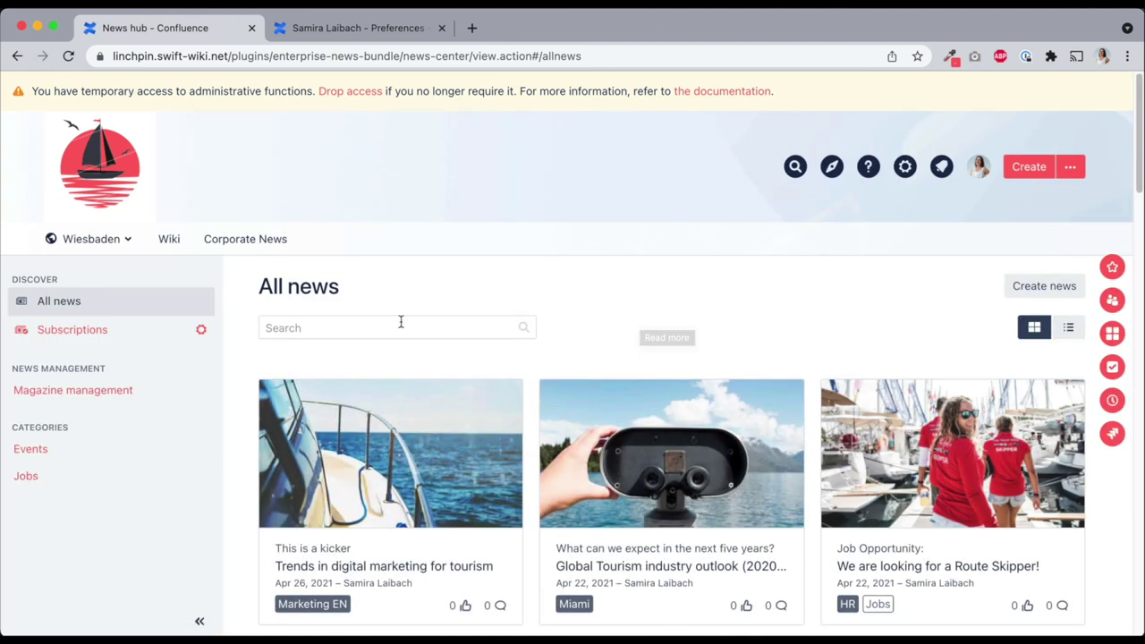
click(105, 331)
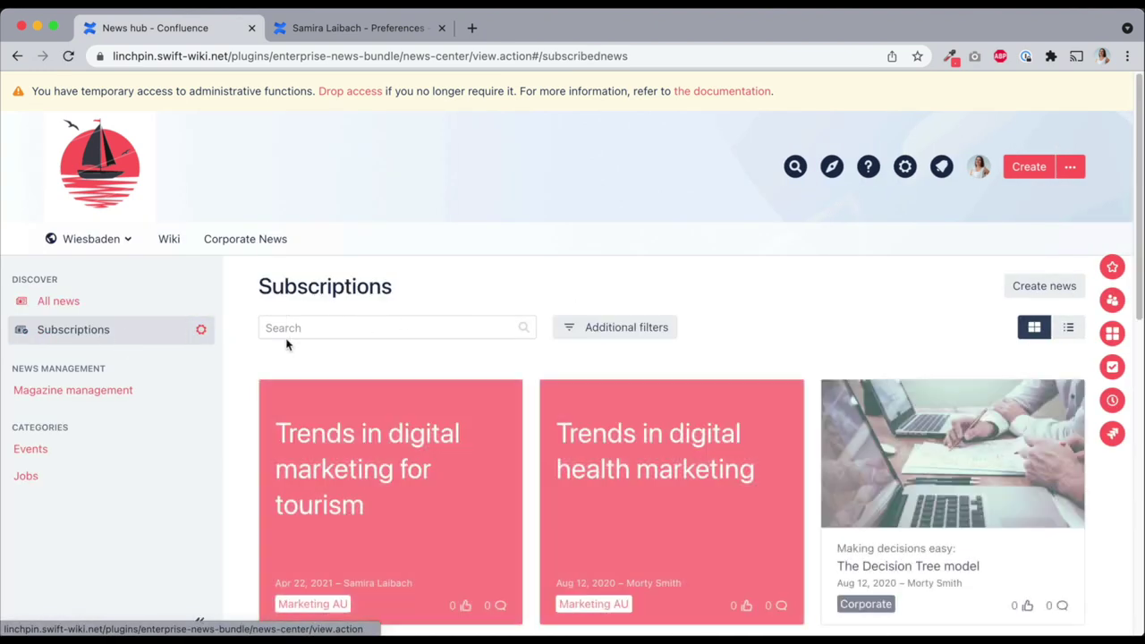
click(627, 331)
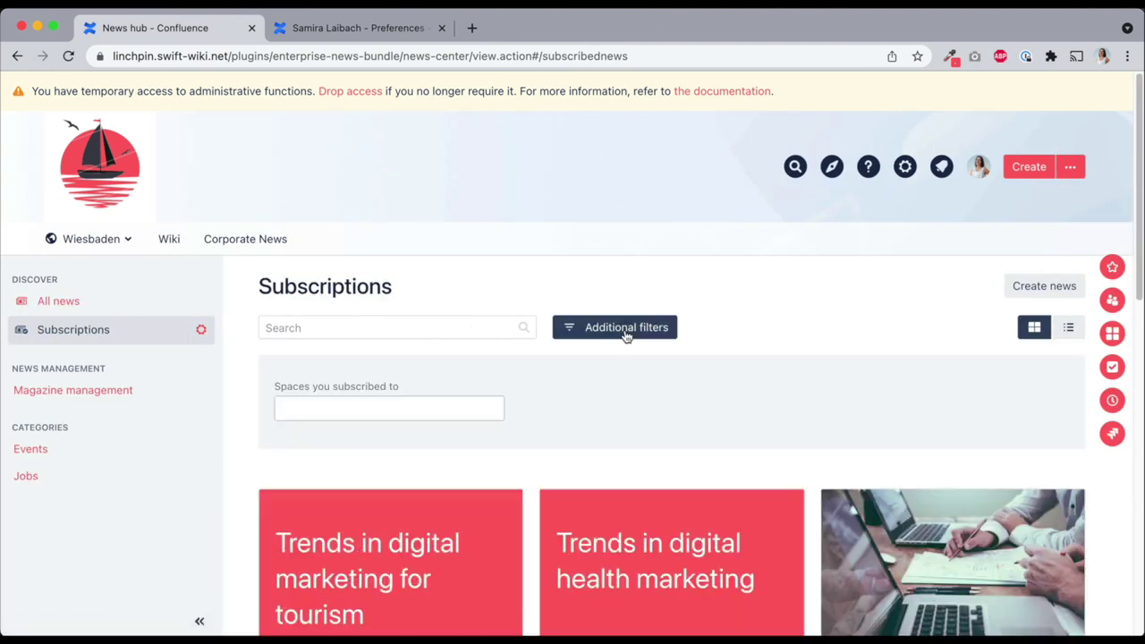
click(404, 409)
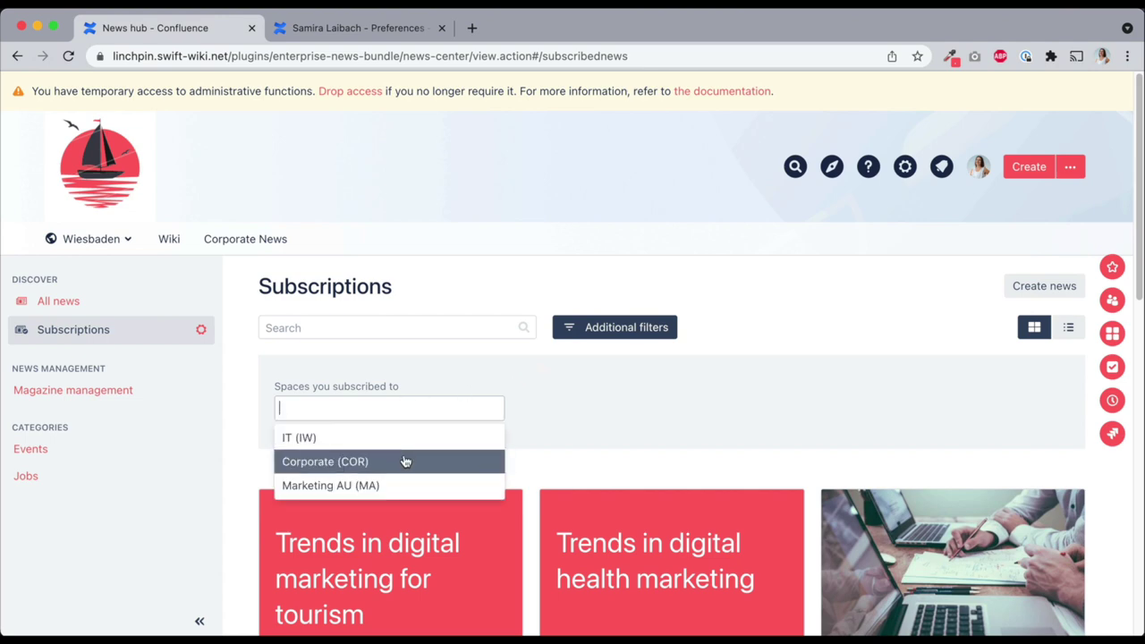
click(408, 461)
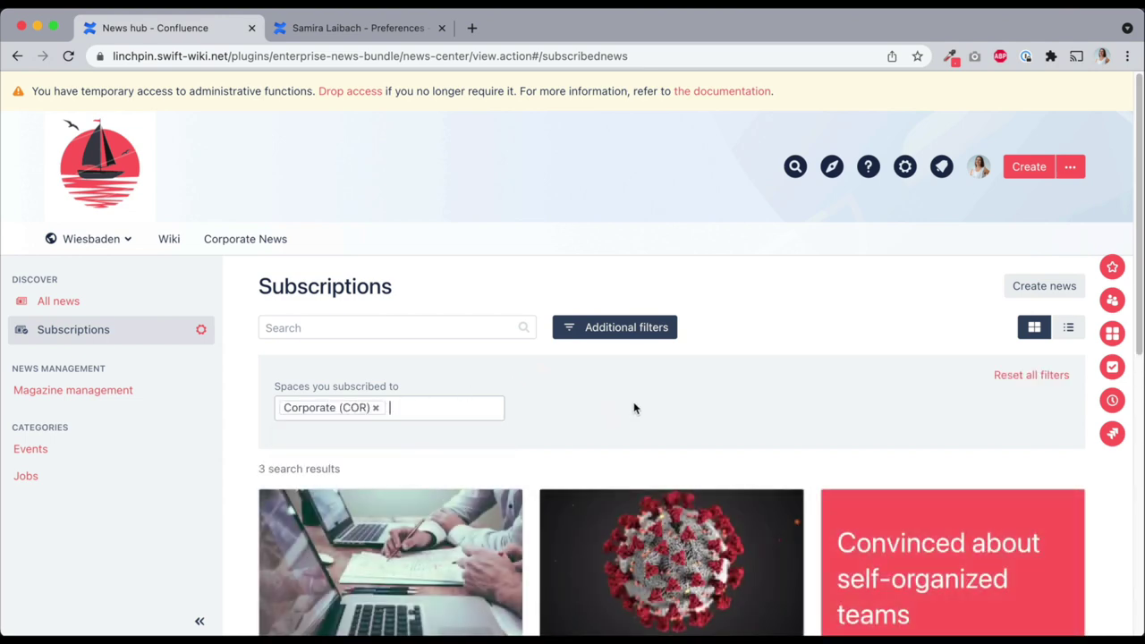
click(904, 166)
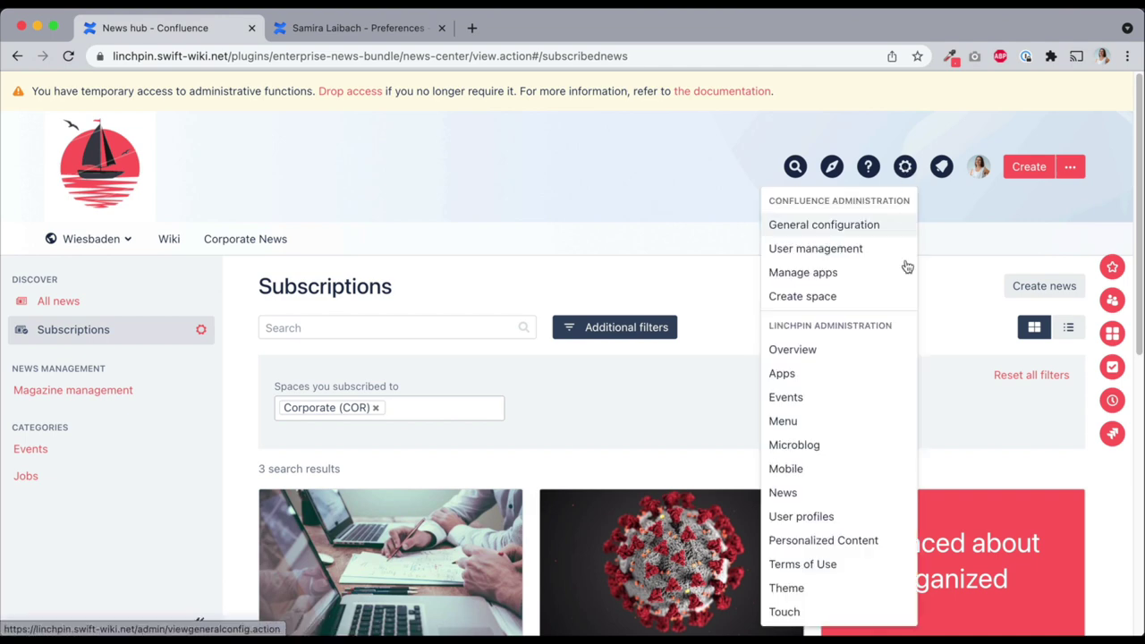
Add a News Hub filter named 'Category' of type News categories and save it
click(834, 499)
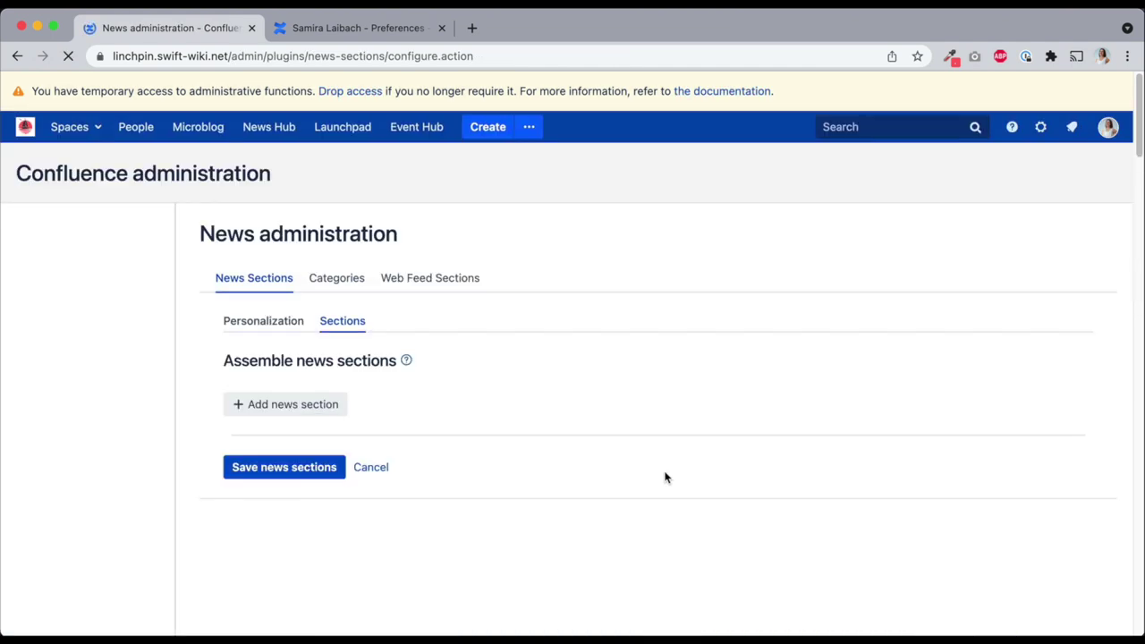
click(123, 472)
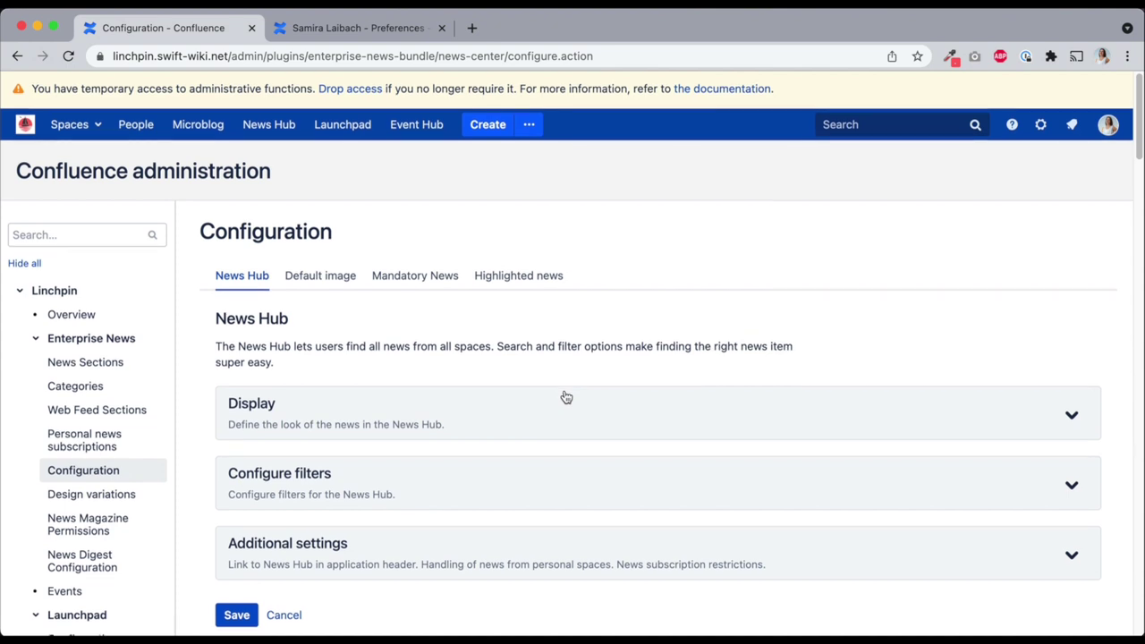
scroll(565, 396, down, 2)
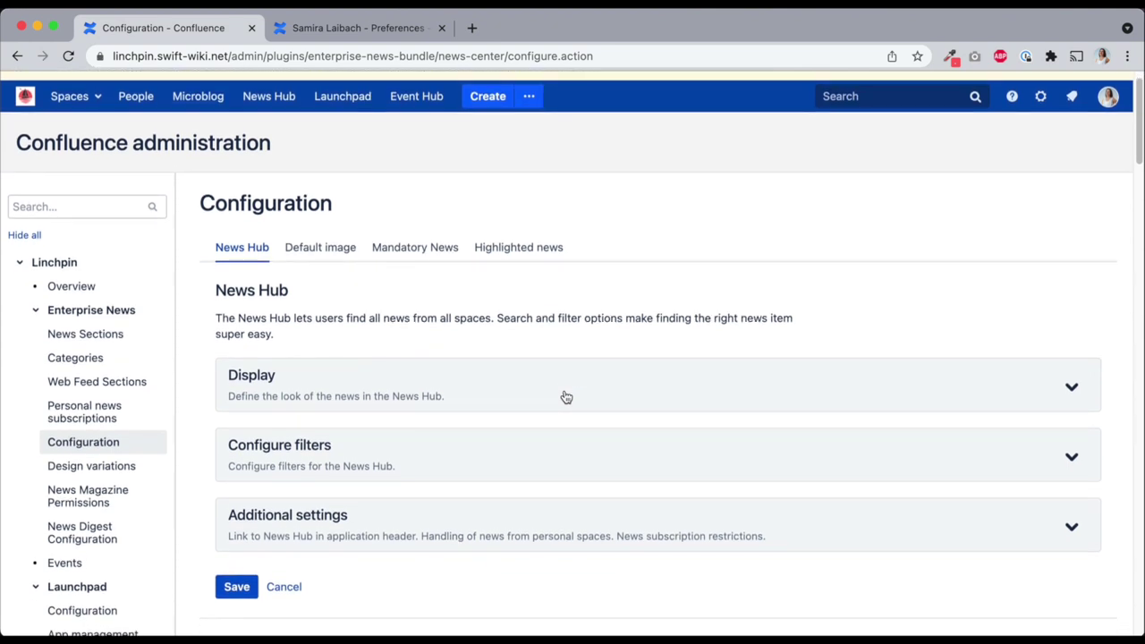
scroll(516, 393, down, 3)
click(470, 393)
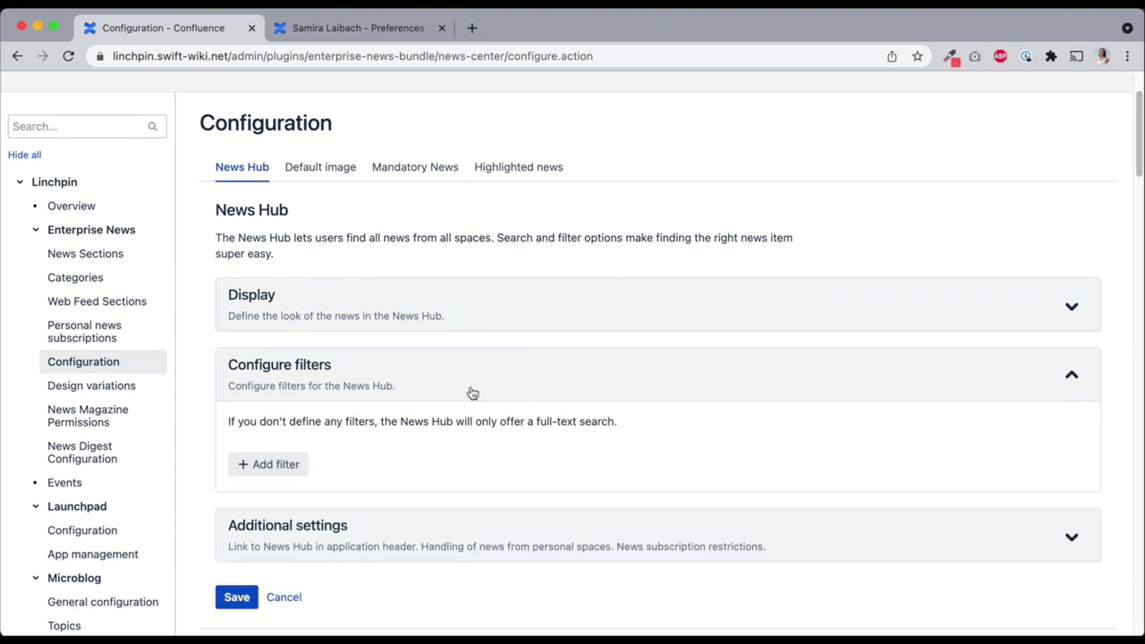
scroll(275, 378, down, 3)
click(276, 378)
text(Category)
click(353, 361)
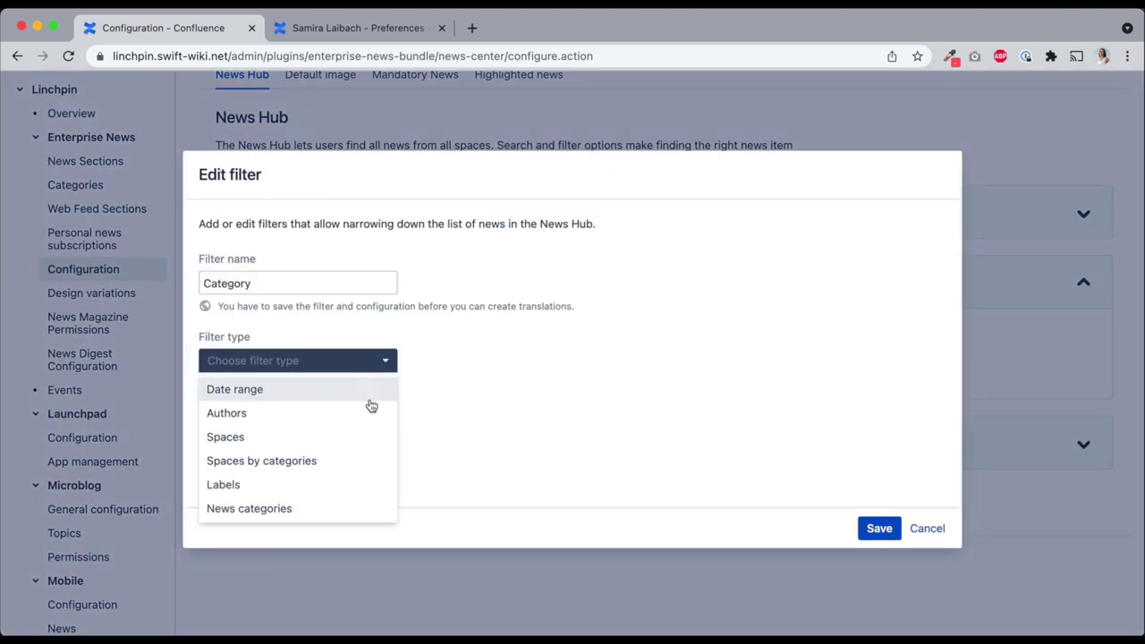
click(380, 508)
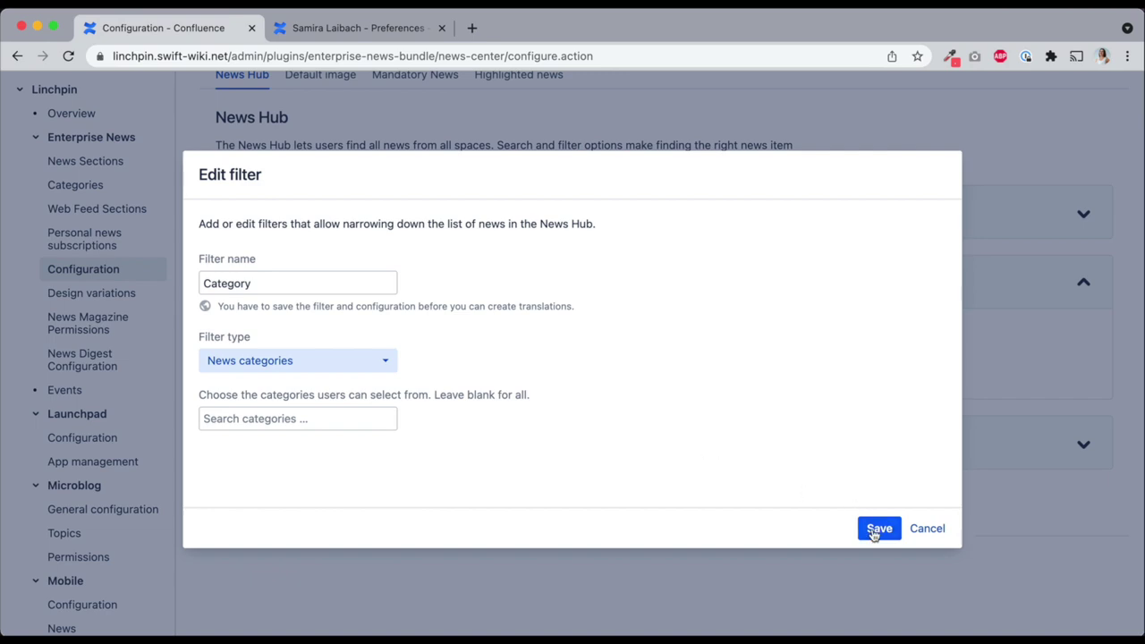
click(876, 529)
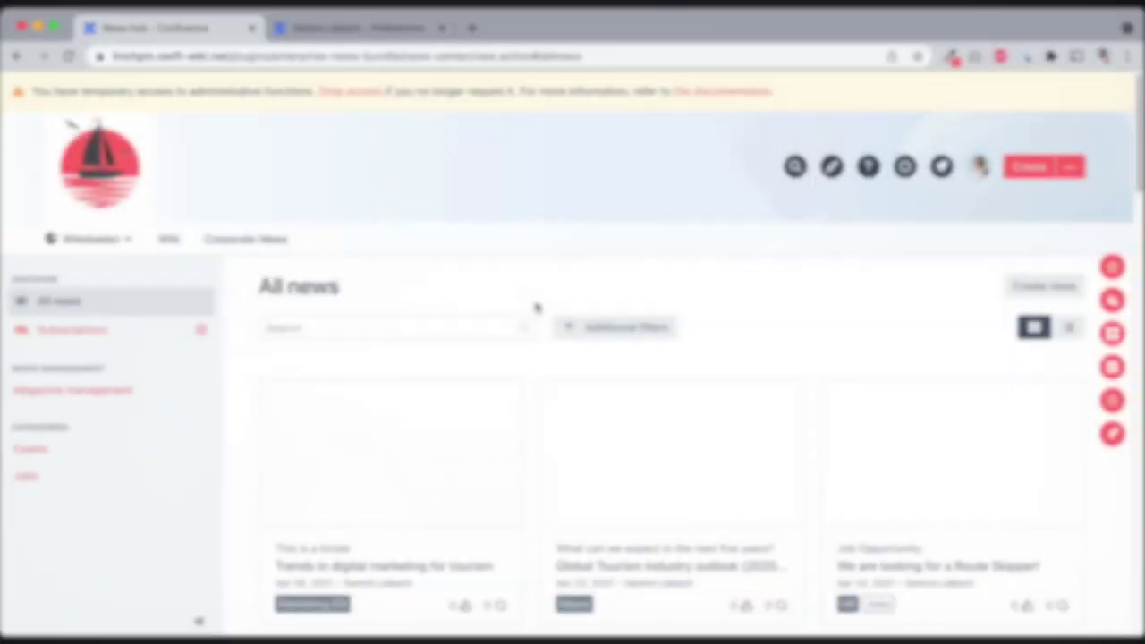
Filter the All news list to the Jobs category to show the two job postings
click(606, 326)
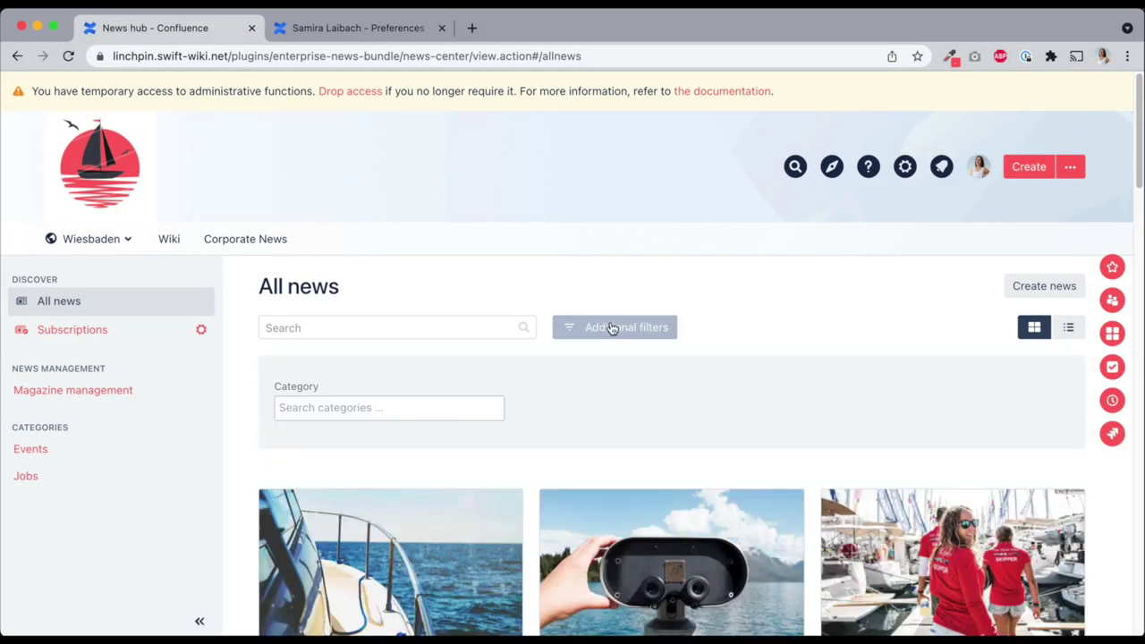
click(407, 408)
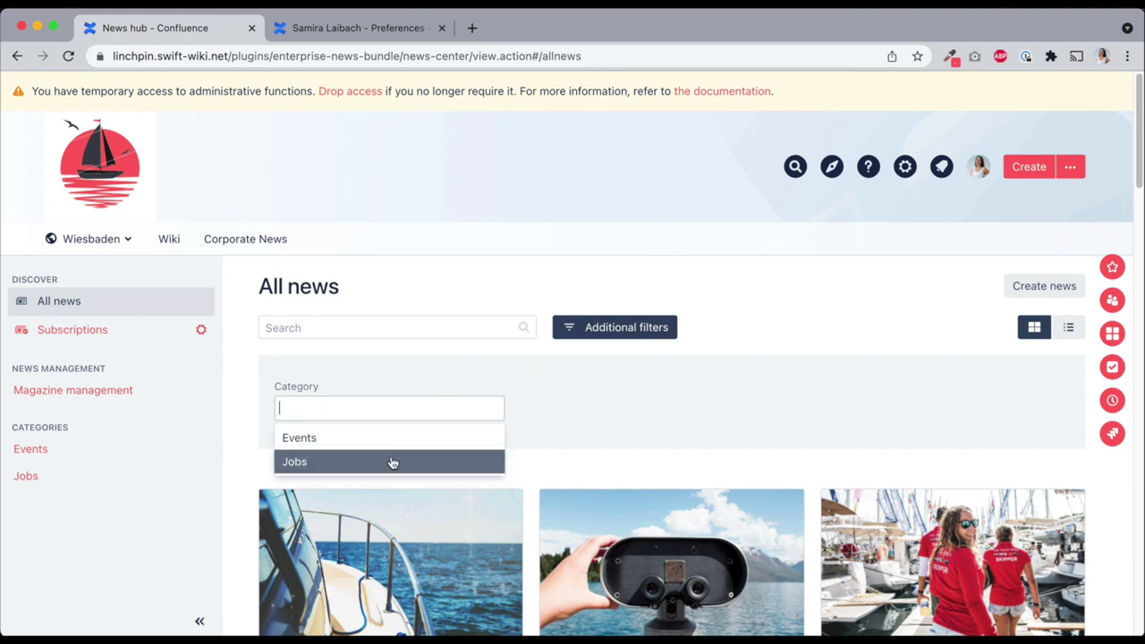
click(390, 461)
scroll(811, 387, down, 3)
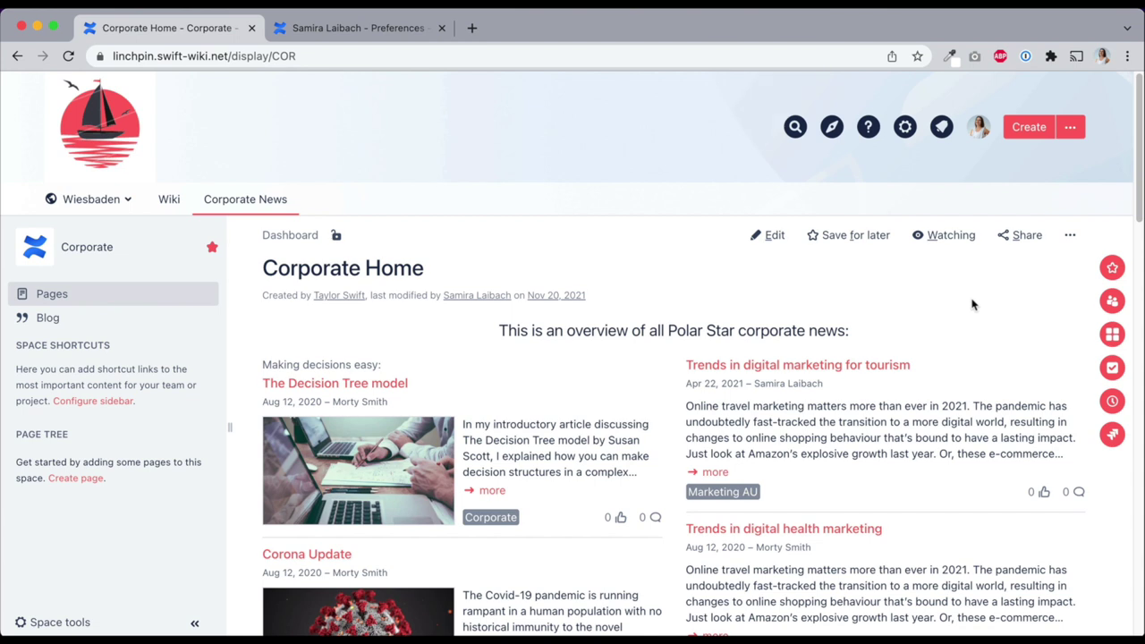
Open the Corporate space's News Workflow permission settings
click(40, 621)
click(71, 423)
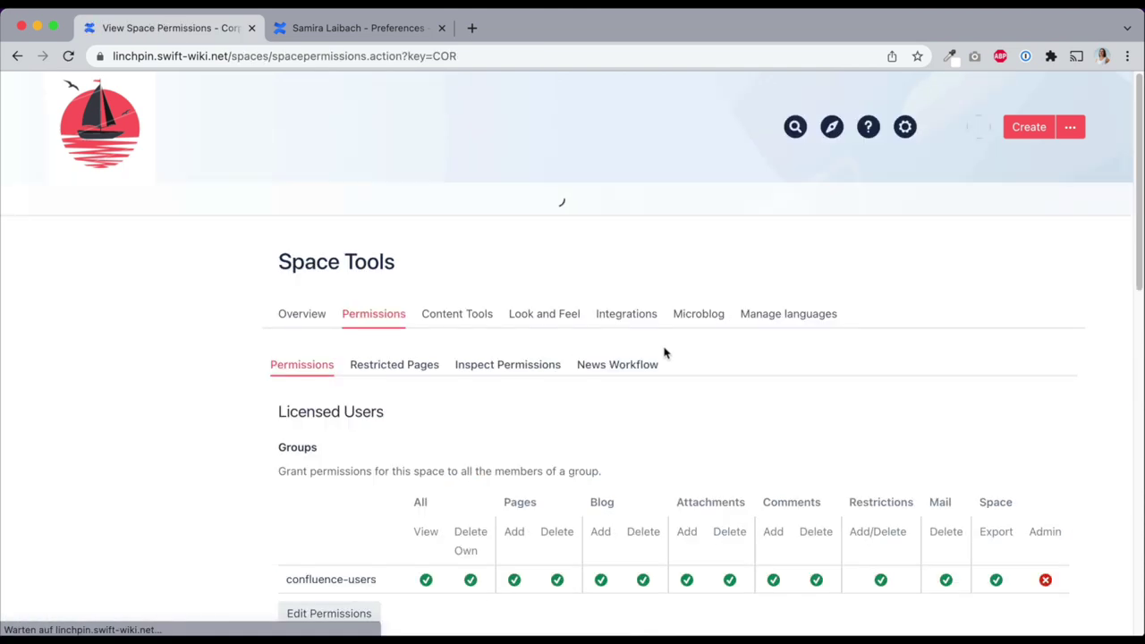
click(645, 366)
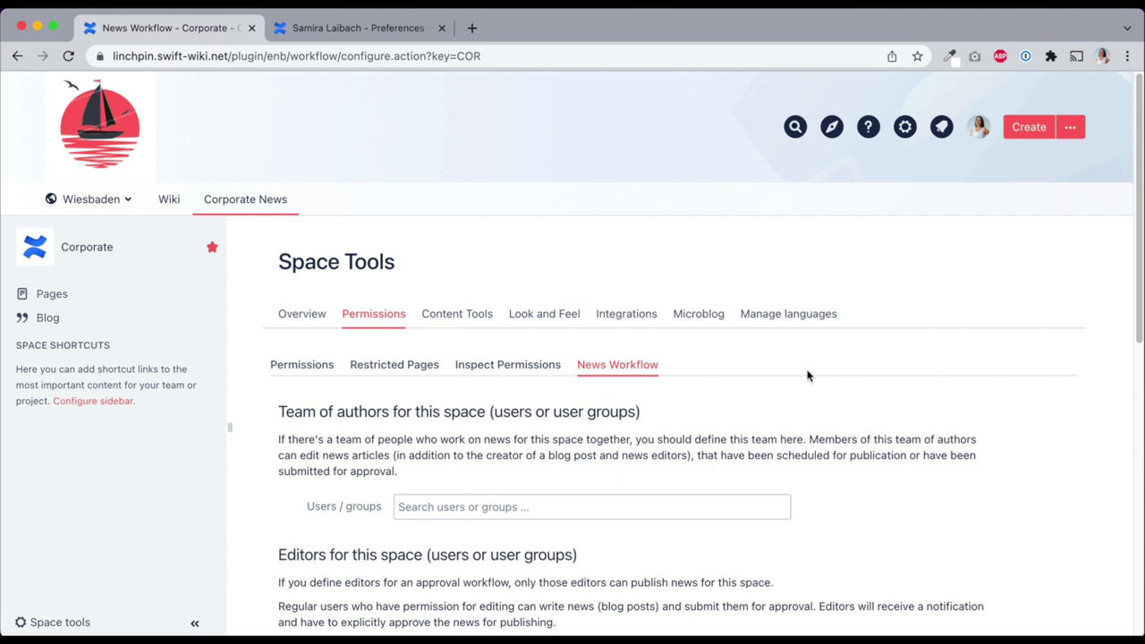
scroll(806, 375, down, 3)
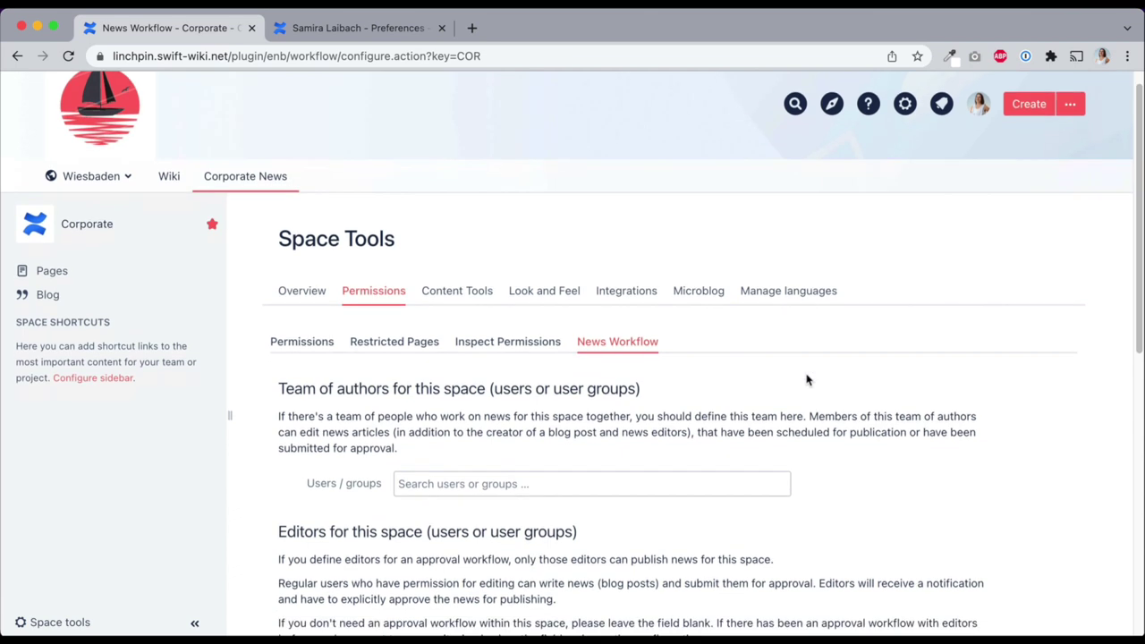
Add two colleagues to the news authors team
click(653, 395)
text(clara)
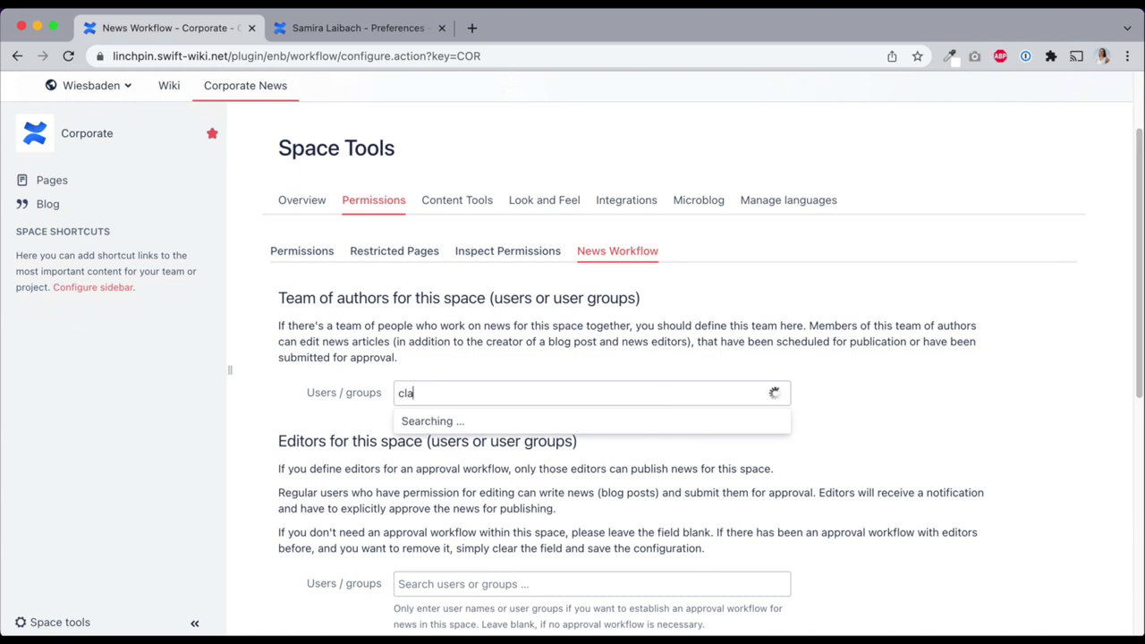
click(575, 427)
text(pamela)
click(587, 427)
Make a third user the approving news editor and save the workflow
scroll(588, 426, down, 3)
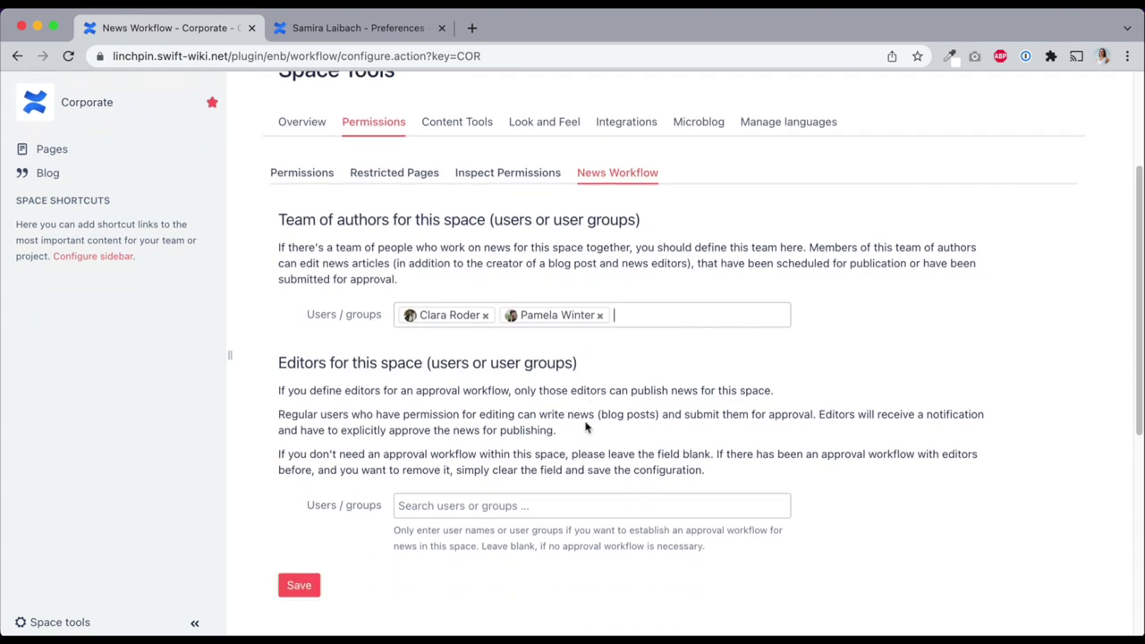
click(590, 457)
text(samira)
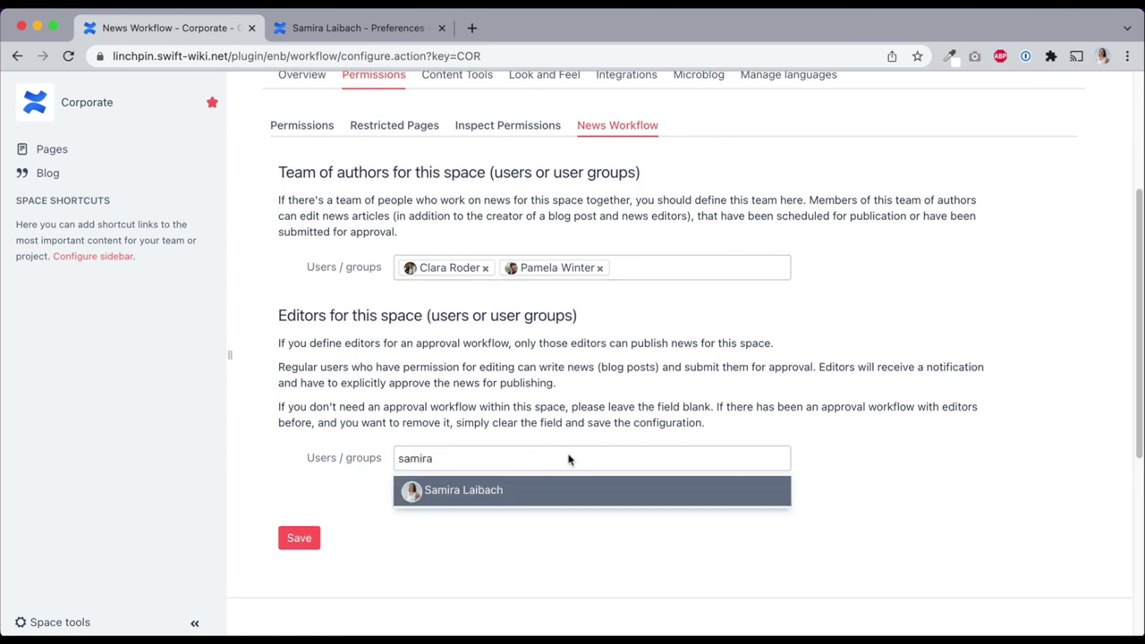
click(548, 487)
click(295, 540)
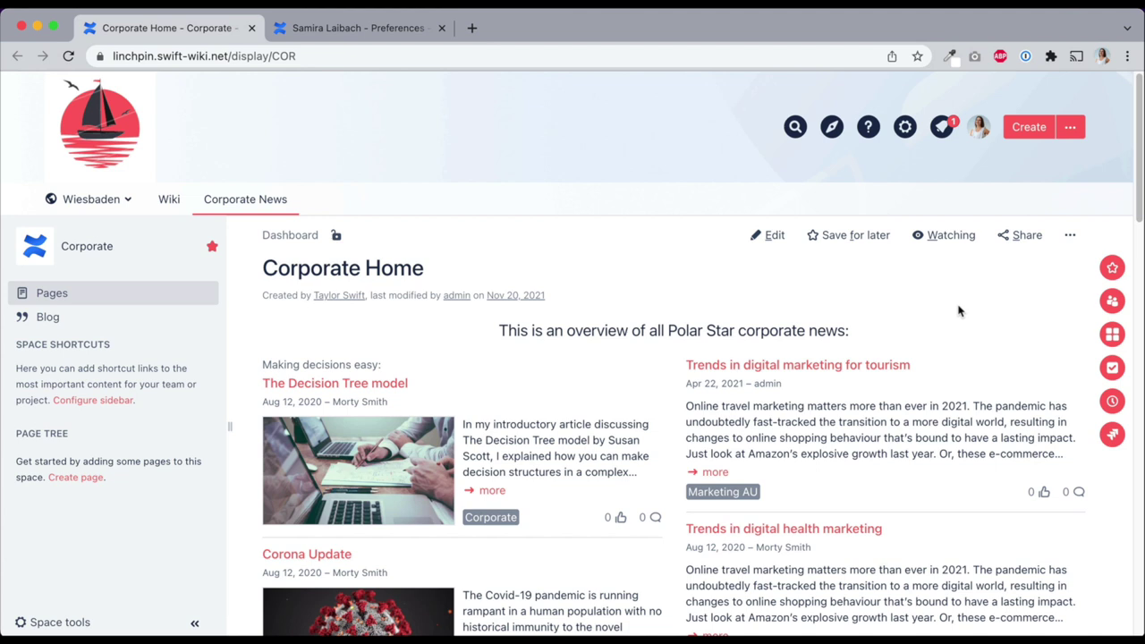
Check the new notification and go to the News scheduling overview
click(944, 130)
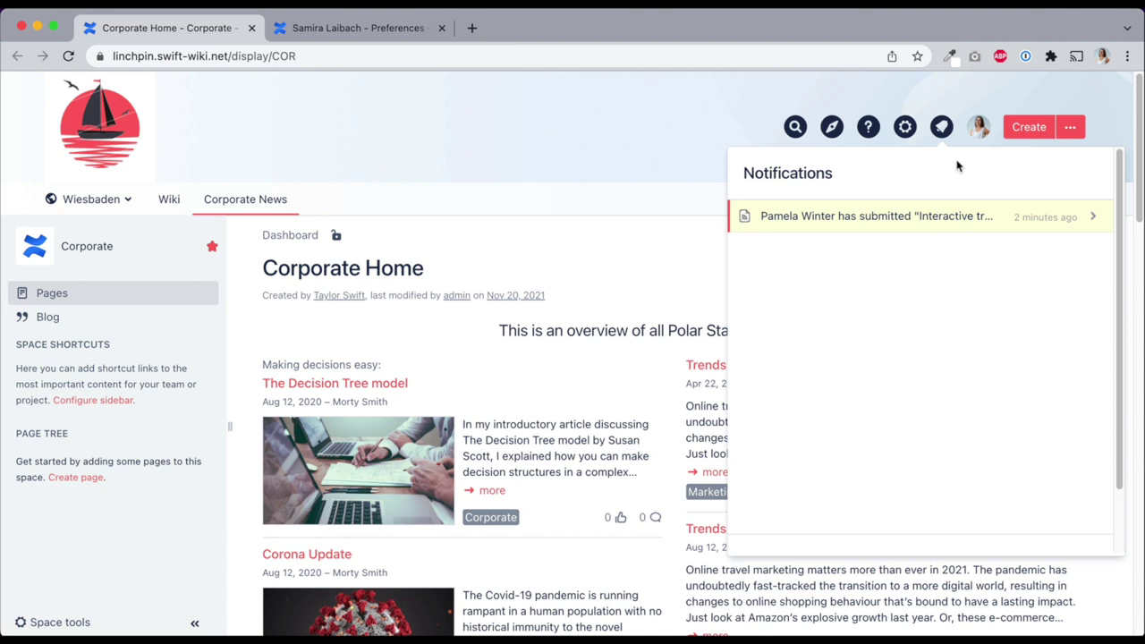
click(969, 113)
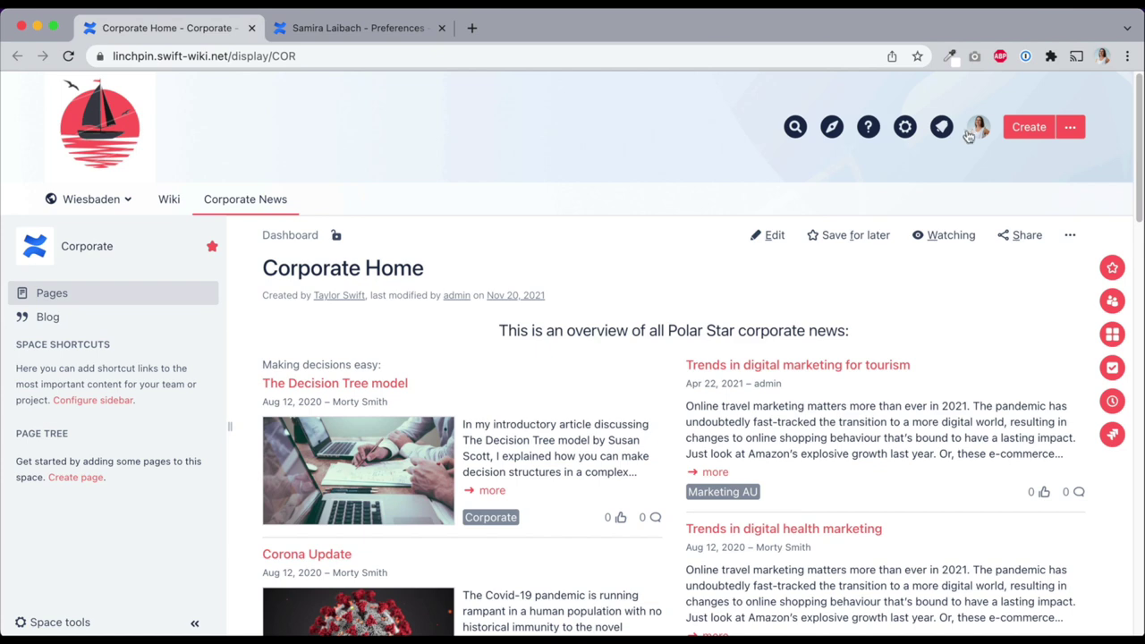
click(978, 129)
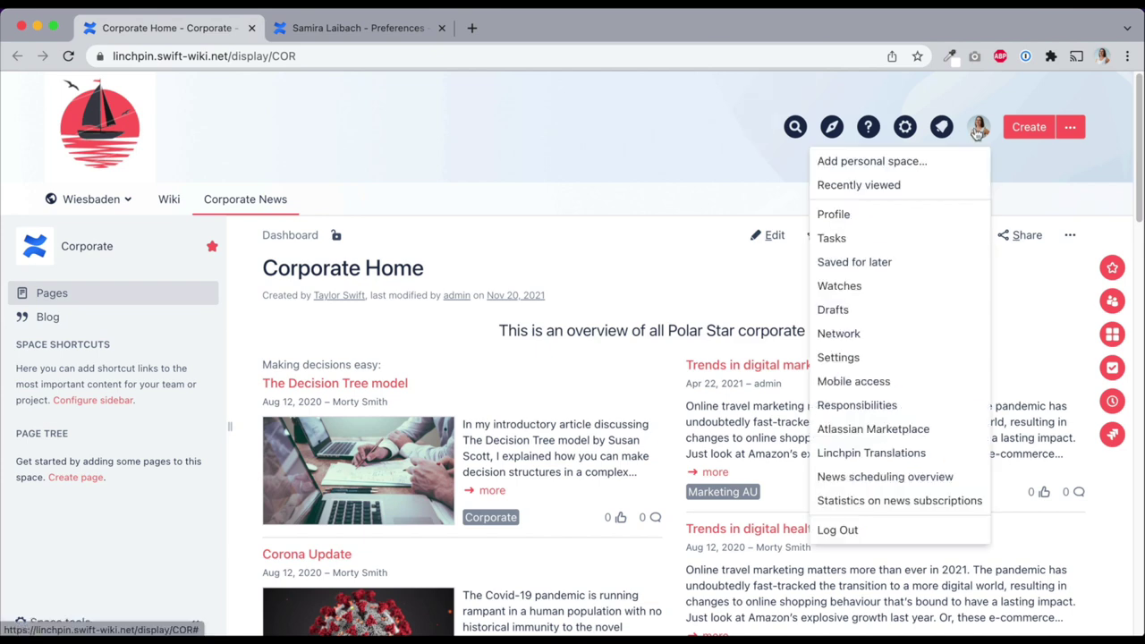
click(894, 476)
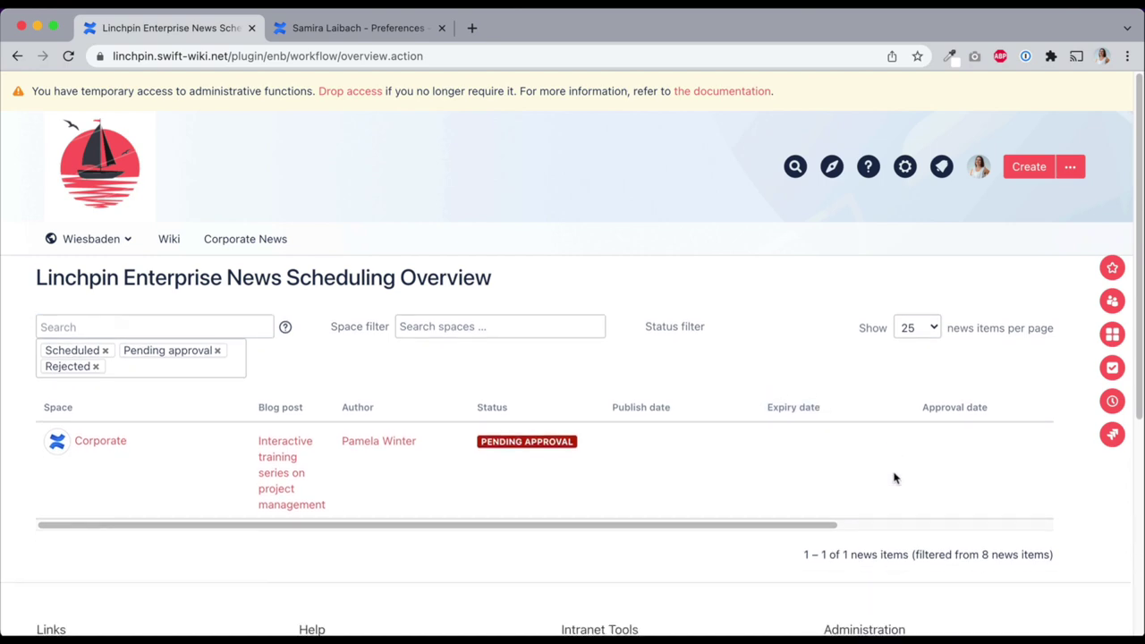
Approve the pending post 'Interactive training series on project management'
scroll(893, 487, right, 5)
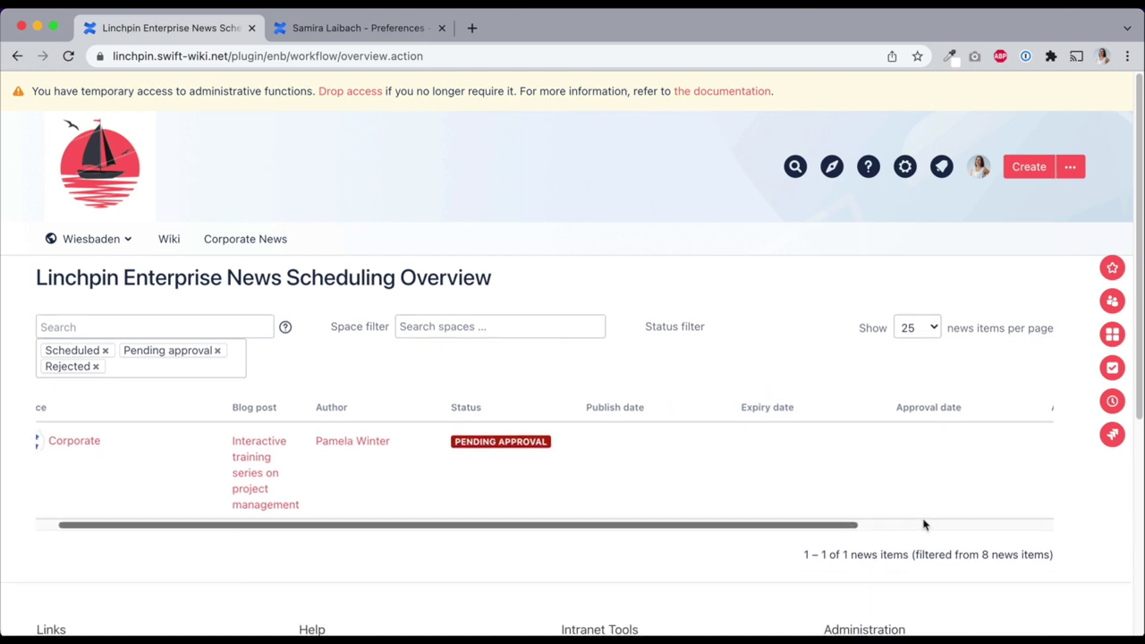
click(949, 443)
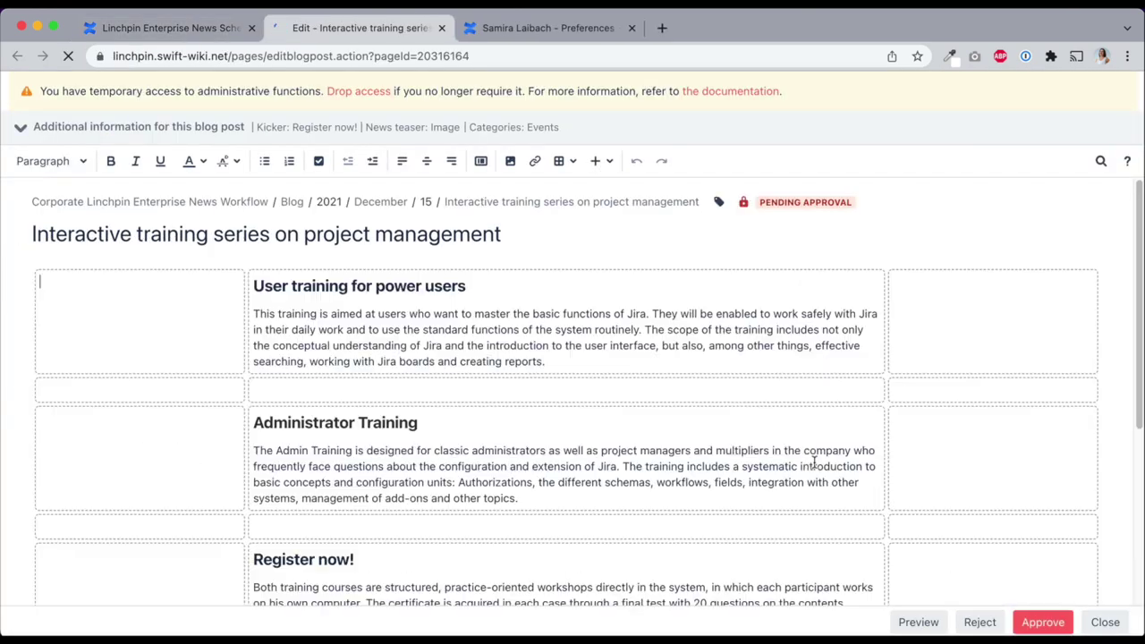
click(1026, 622)
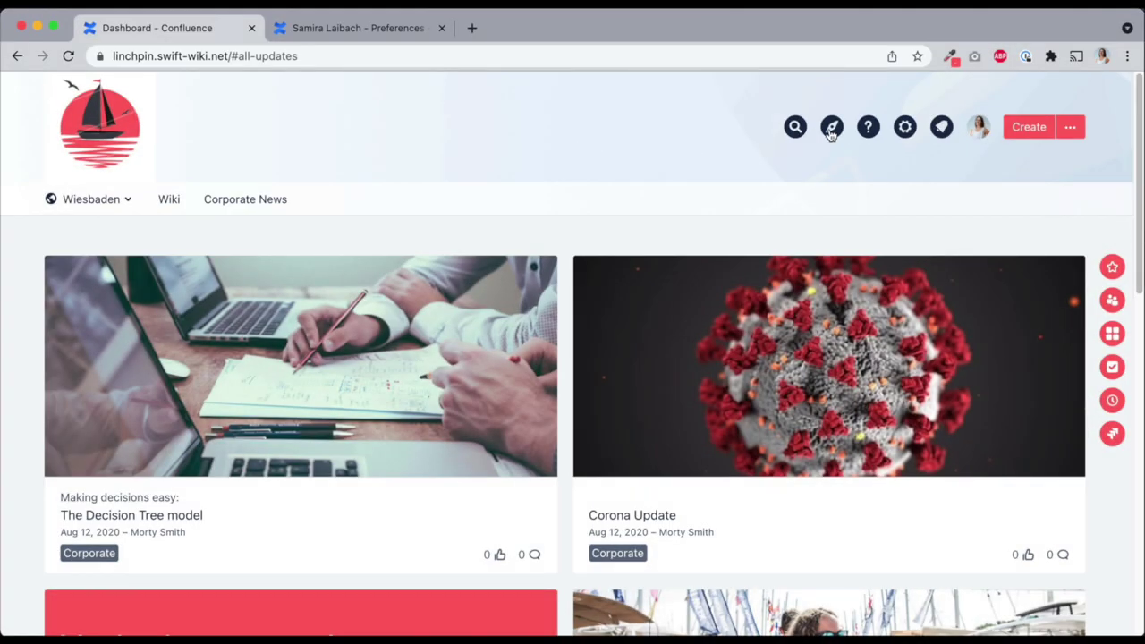
Start a new Event Hub event named 'Christmas Party'
click(832, 127)
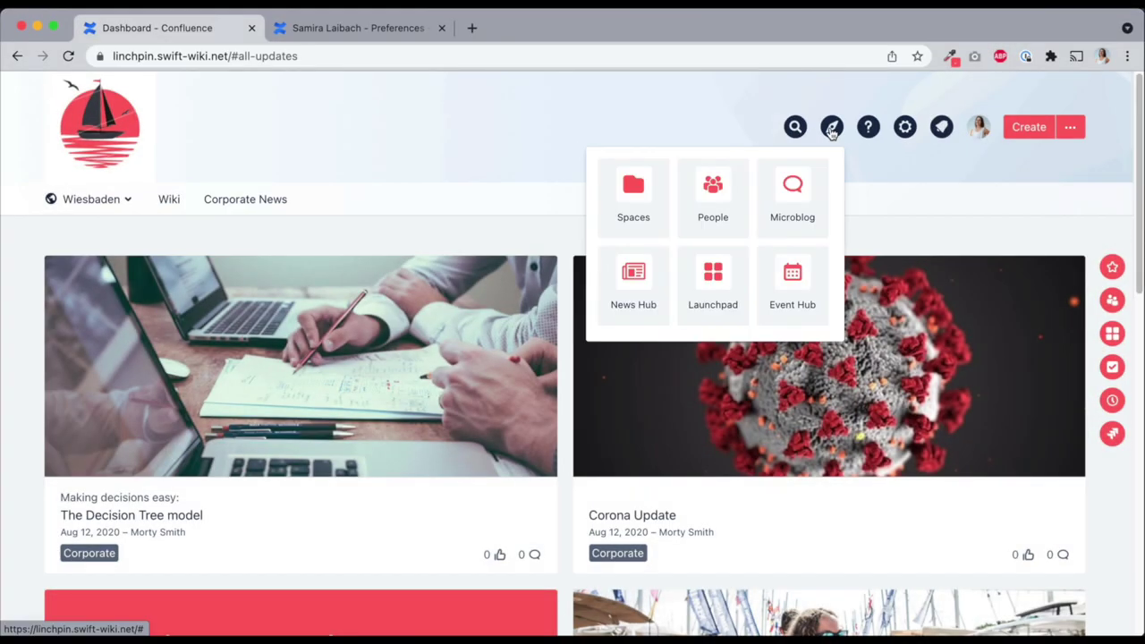
click(804, 261)
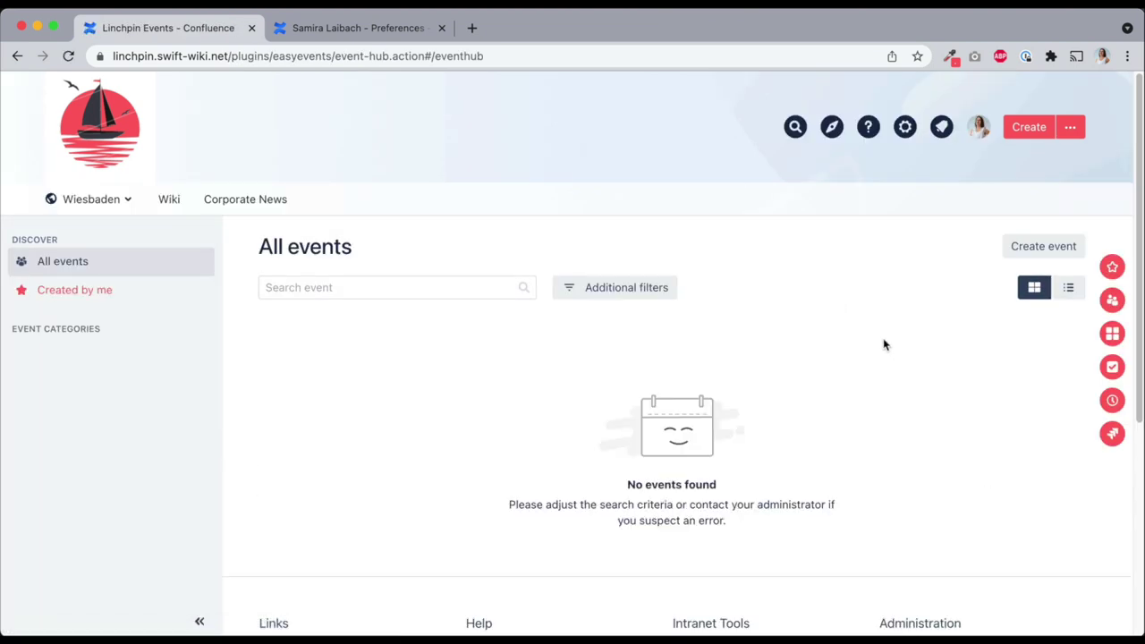
click(1018, 248)
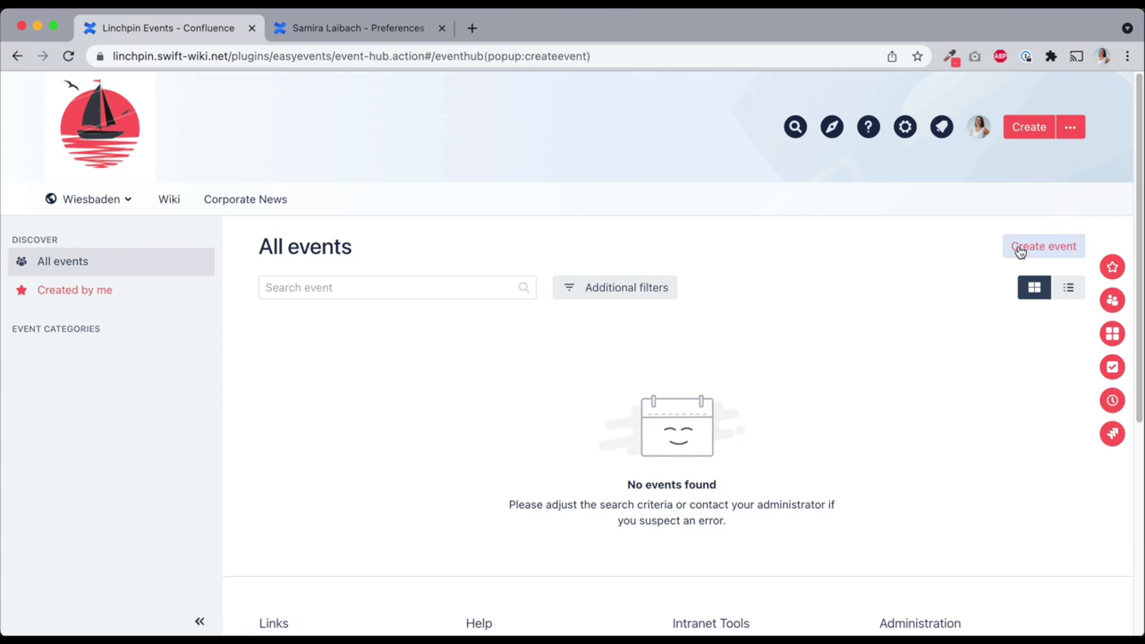
click(422, 298)
text(Chr)
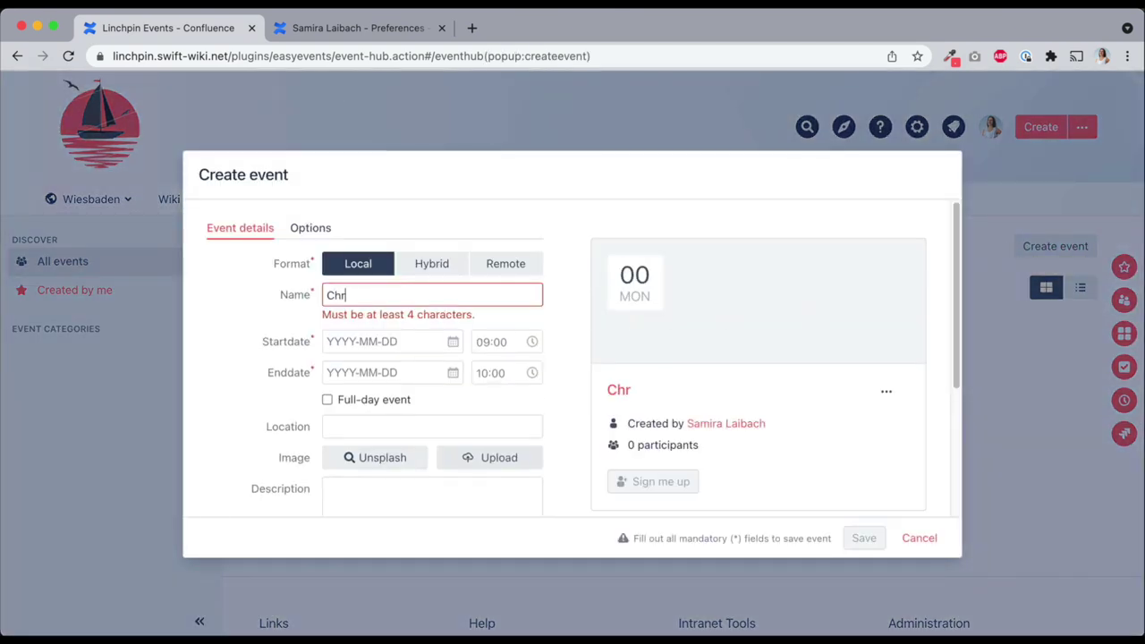
text(istmas Party)
Schedule the event for 25 November 2021, 18:00 to 22:00
click(419, 325)
click(445, 468)
click(483, 326)
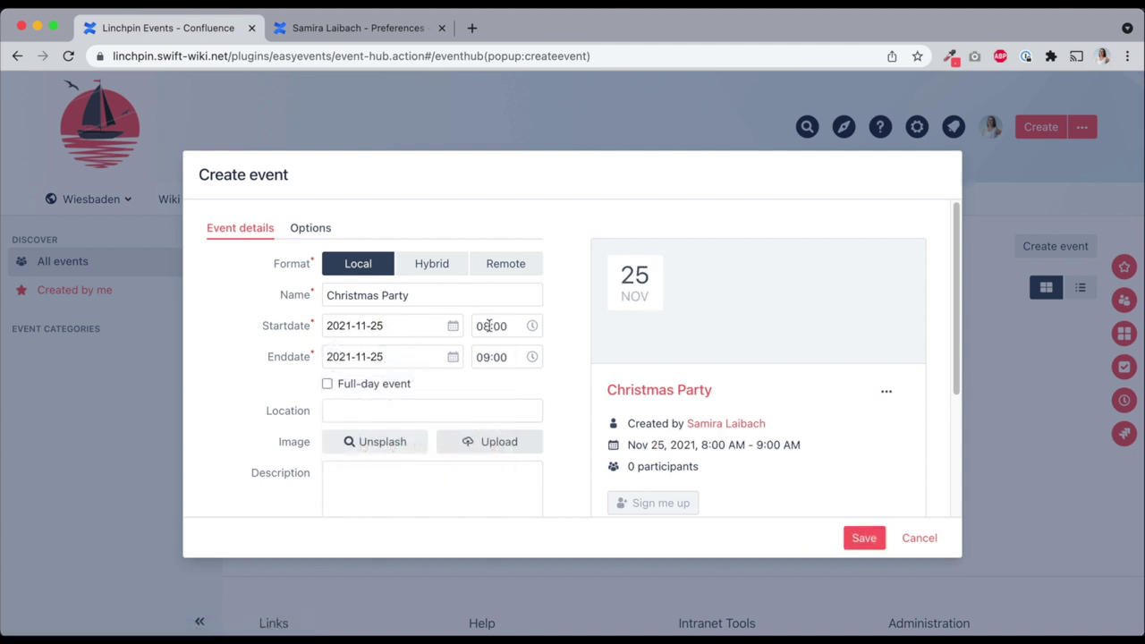
text(18:00)
key(Tab)
click(510, 356)
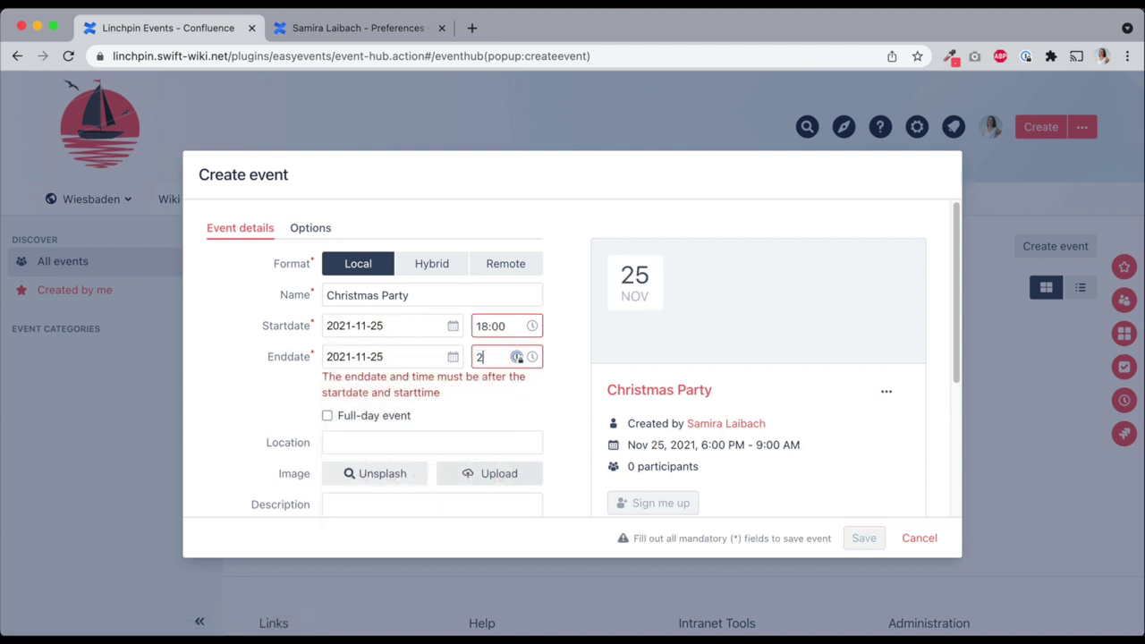
text(22:00)
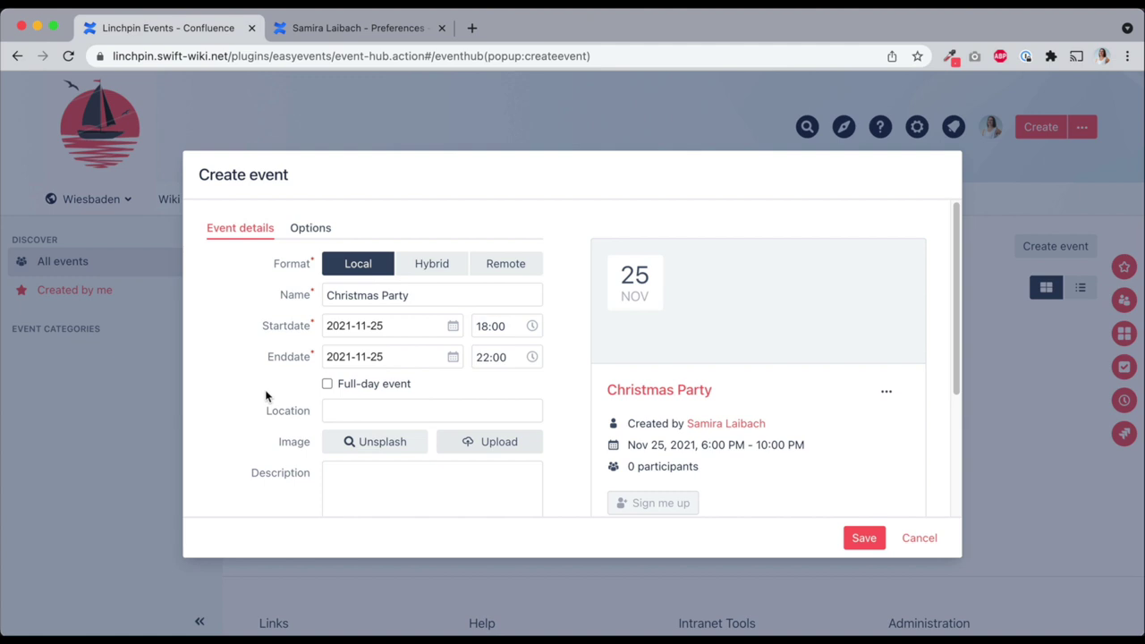
Add the festive drinks photo from a 'Christmas' image search and save the event
click(380, 441)
scroll(384, 412, down, 2)
click(390, 372)
text(Christmas)
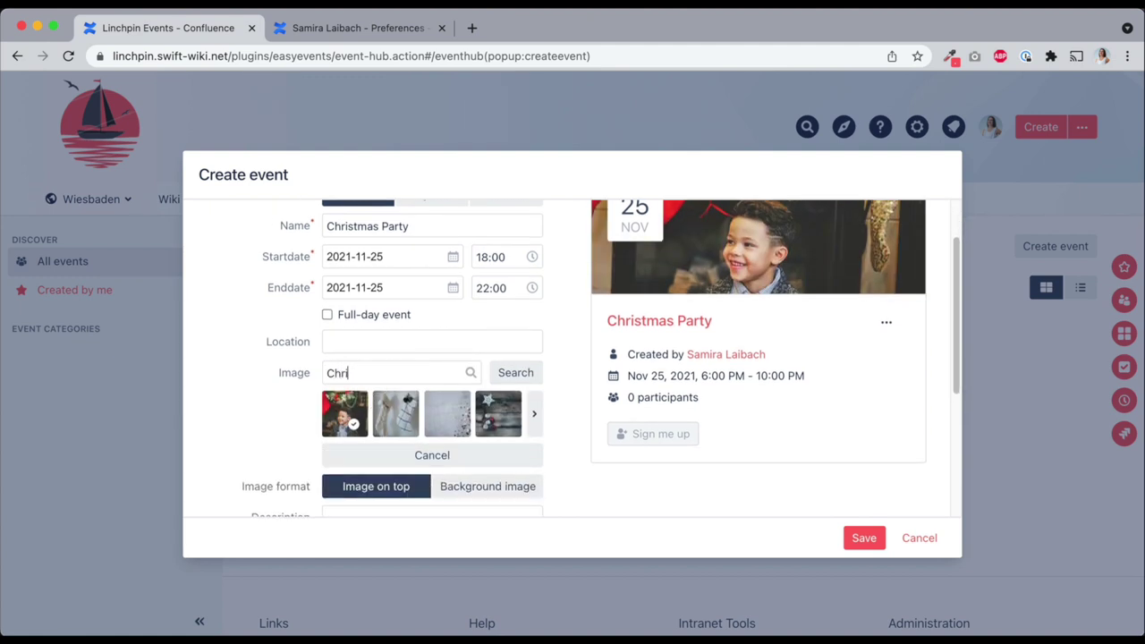
click(497, 371)
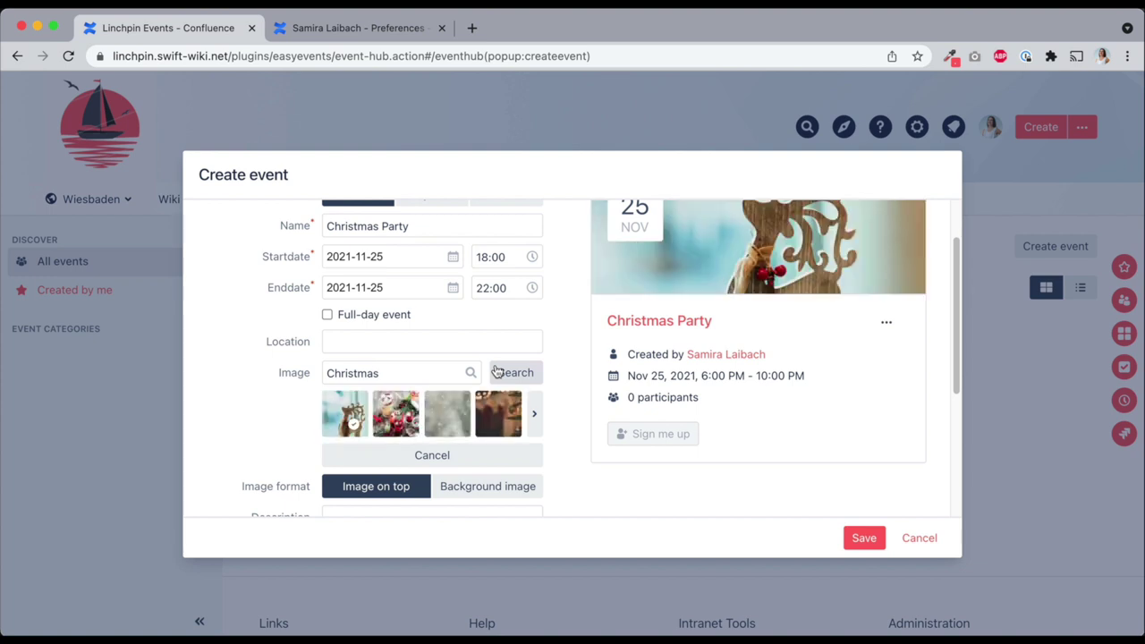
click(397, 414)
scroll(340, 386, up, 2)
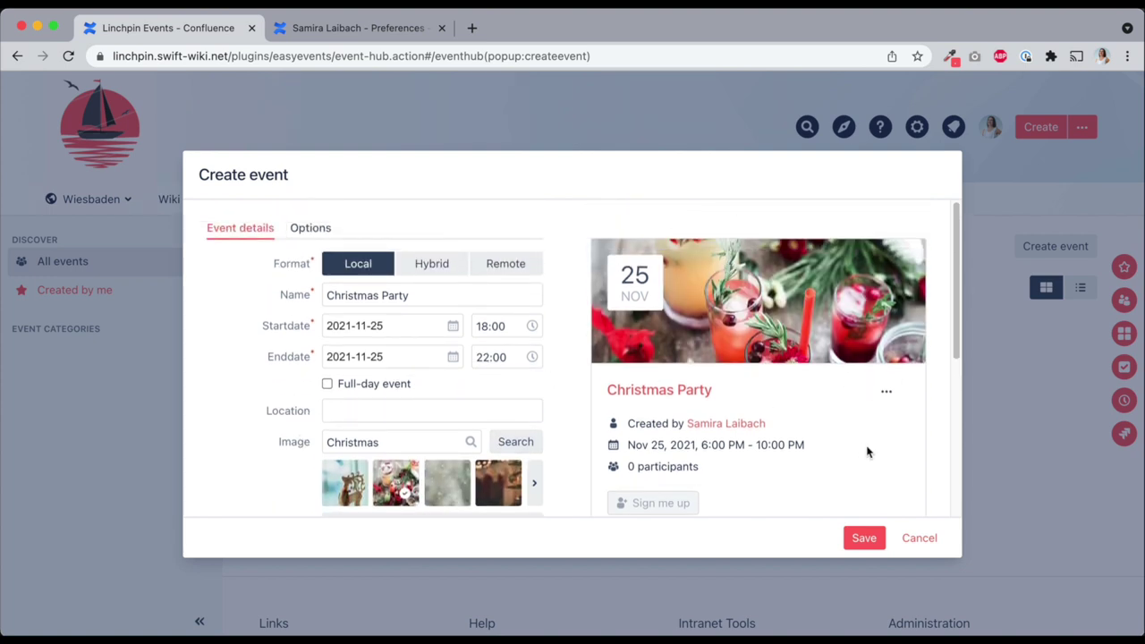
scroll(866, 452, down, 1)
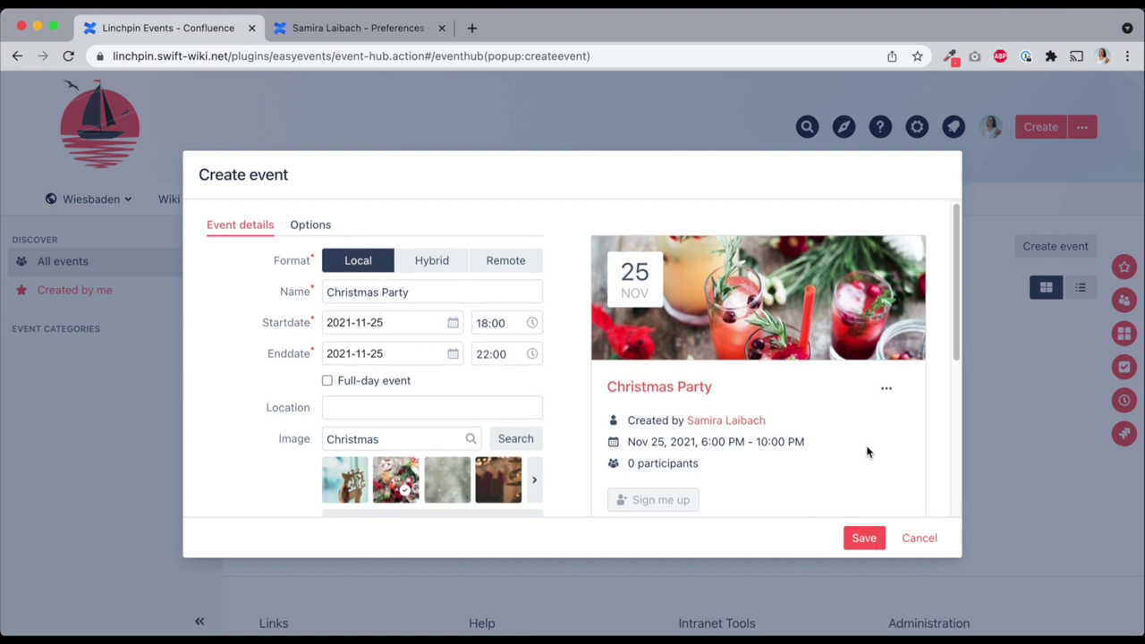
scroll(440, 407, down, 5)
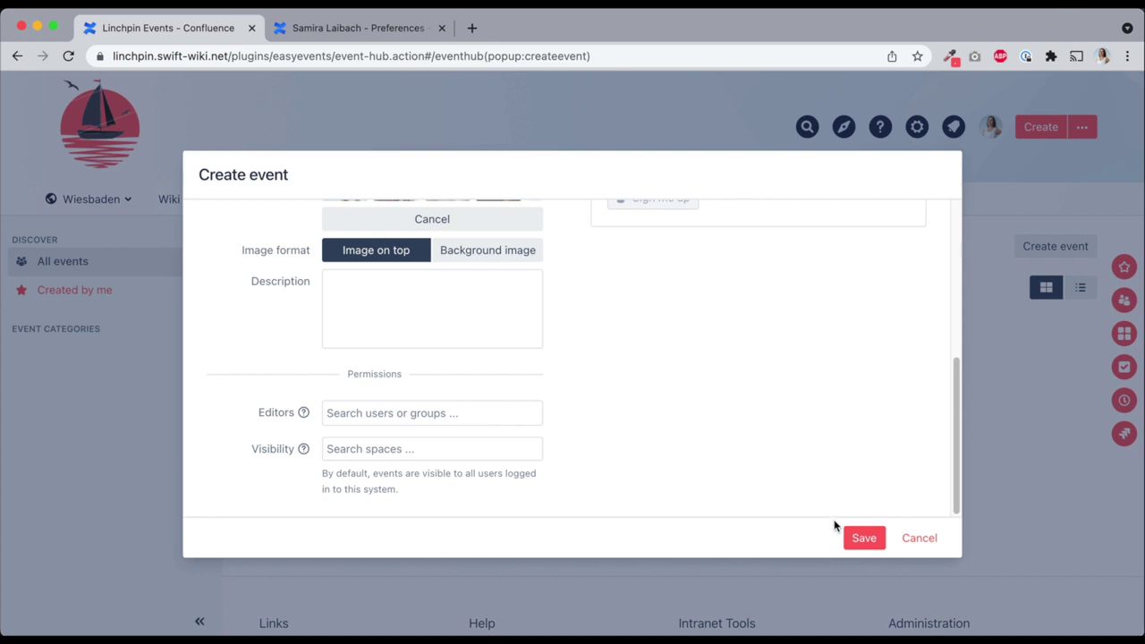
click(863, 539)
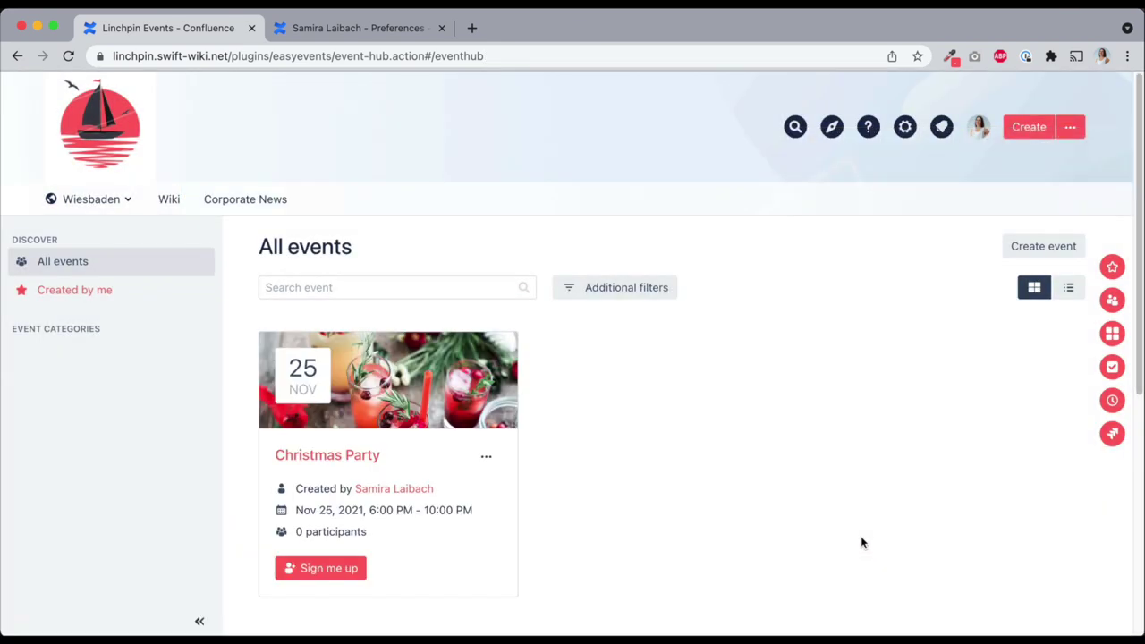
Sign up for the Christmas Party and bring up its participant list
scroll(860, 542, down, 2)
click(340, 486)
click(486, 372)
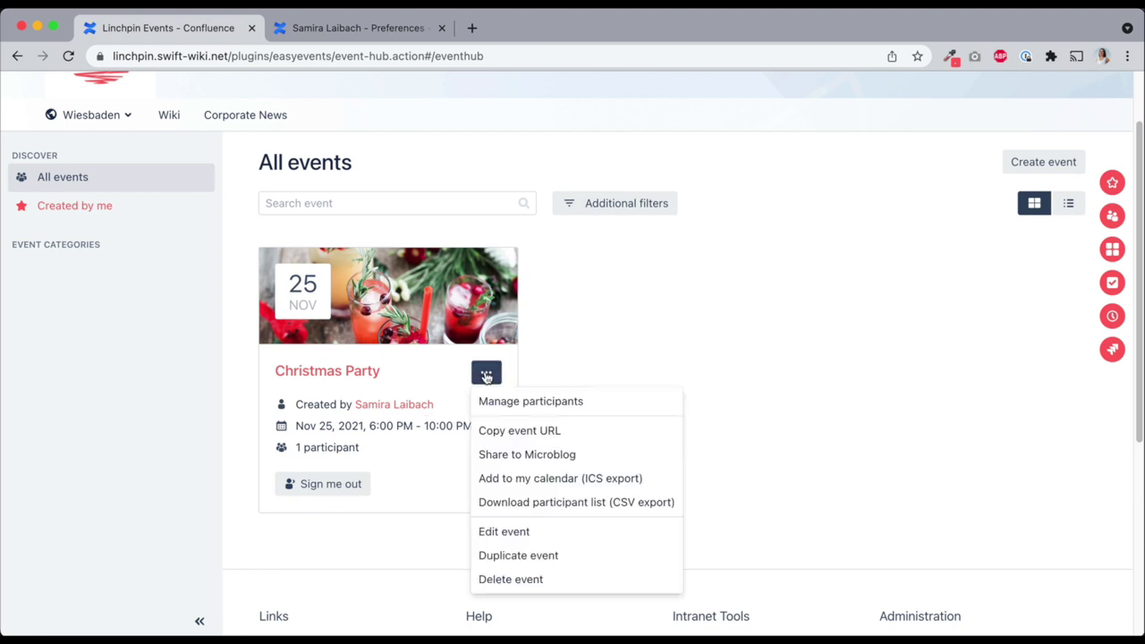
click(511, 403)
Add a colleague as a second participant, then close the participant list
click(464, 437)
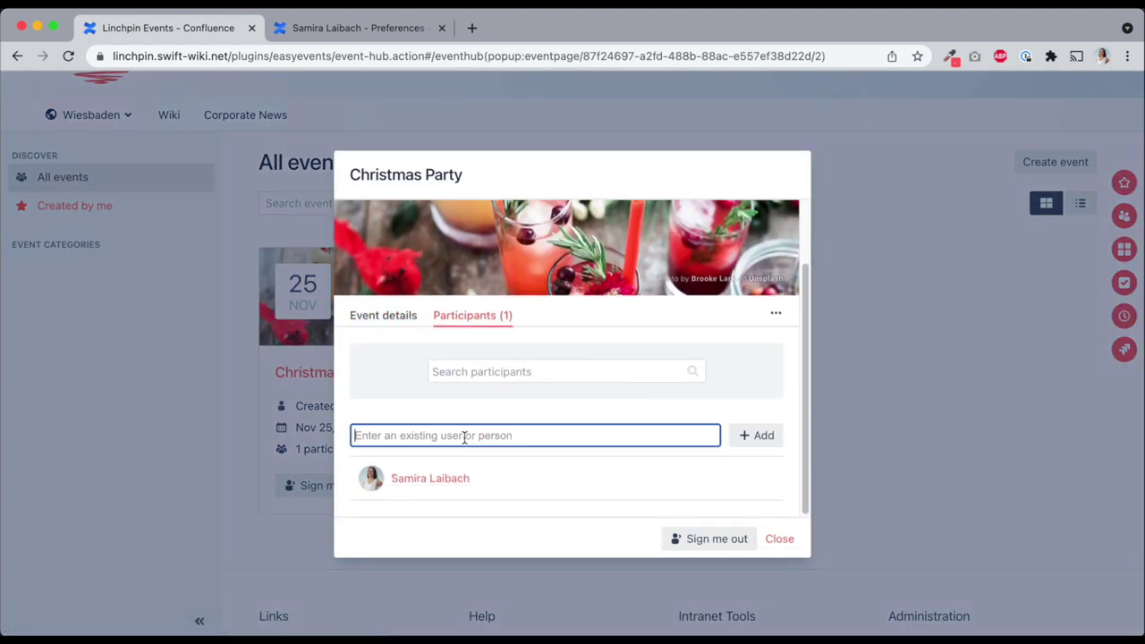
text(clara)
click(468, 462)
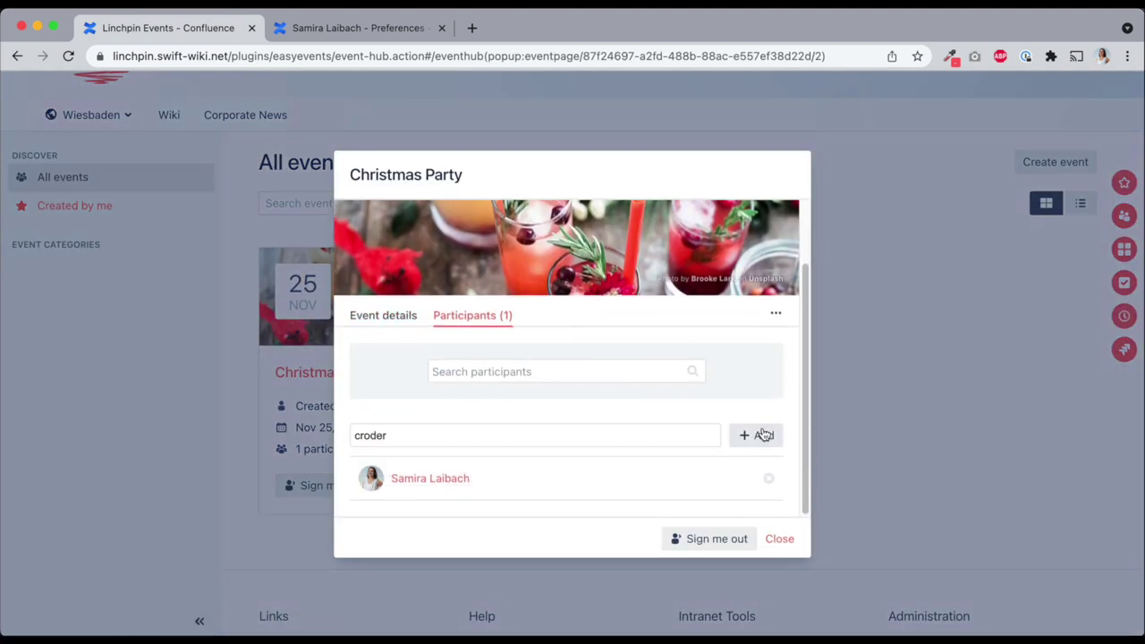
click(760, 434)
click(787, 541)
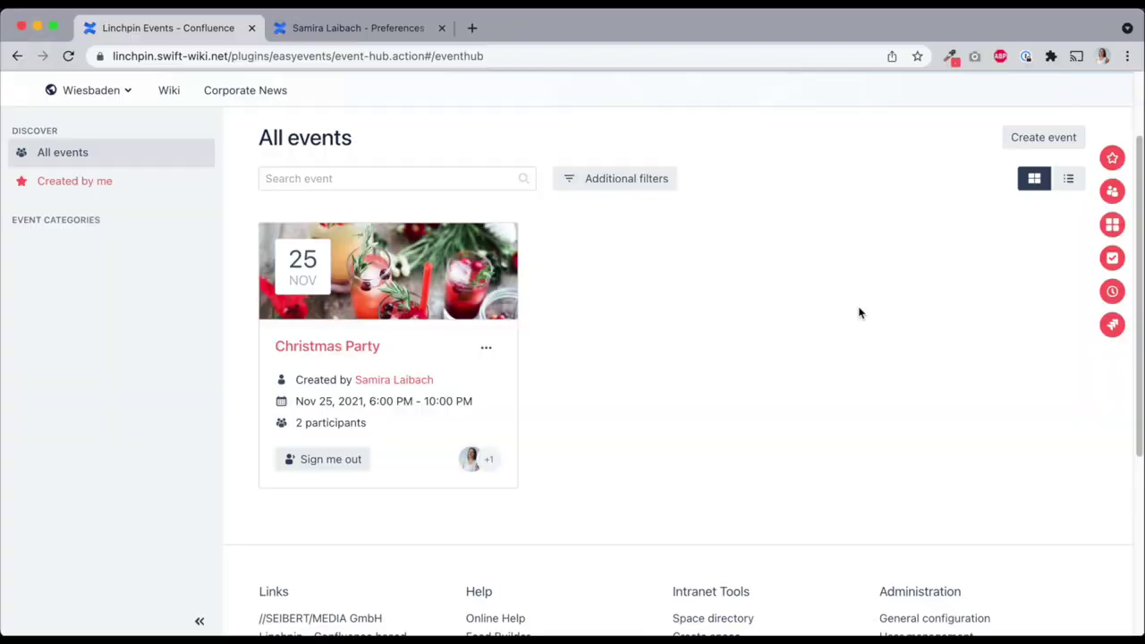
click(485, 347)
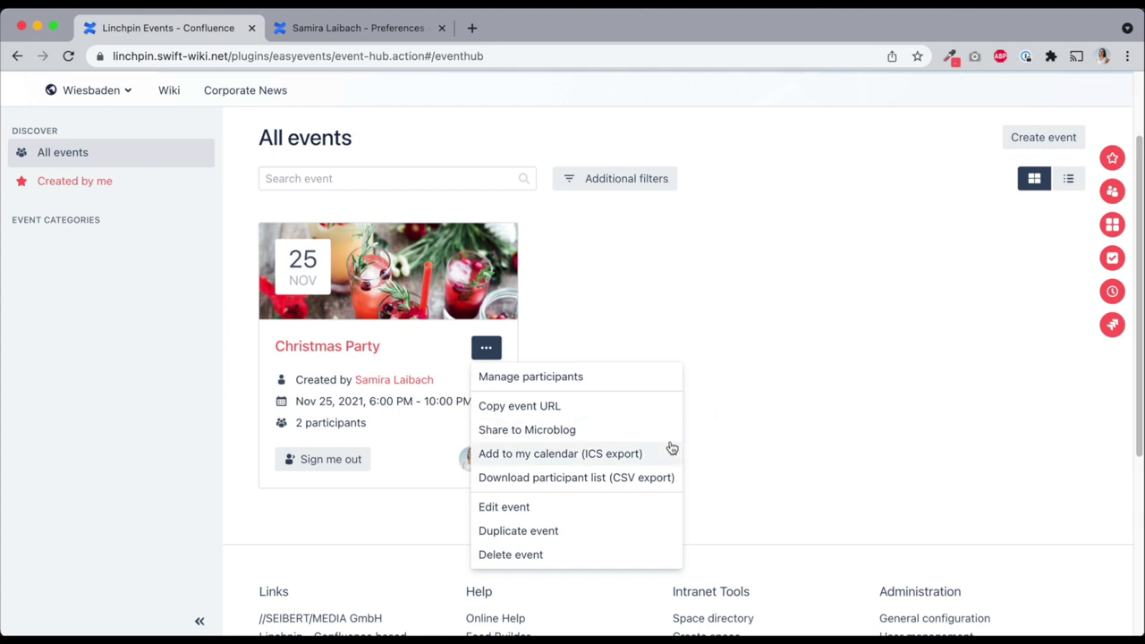
Edit the Christmas Party event and review its sign-up and participant-limit options
click(654, 507)
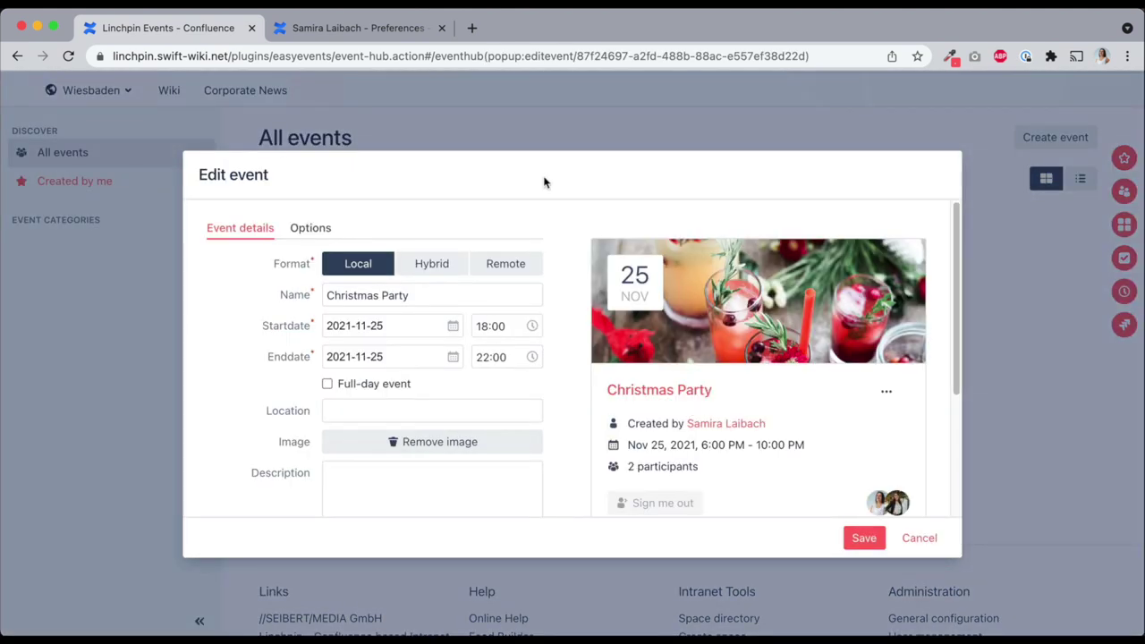
click(321, 228)
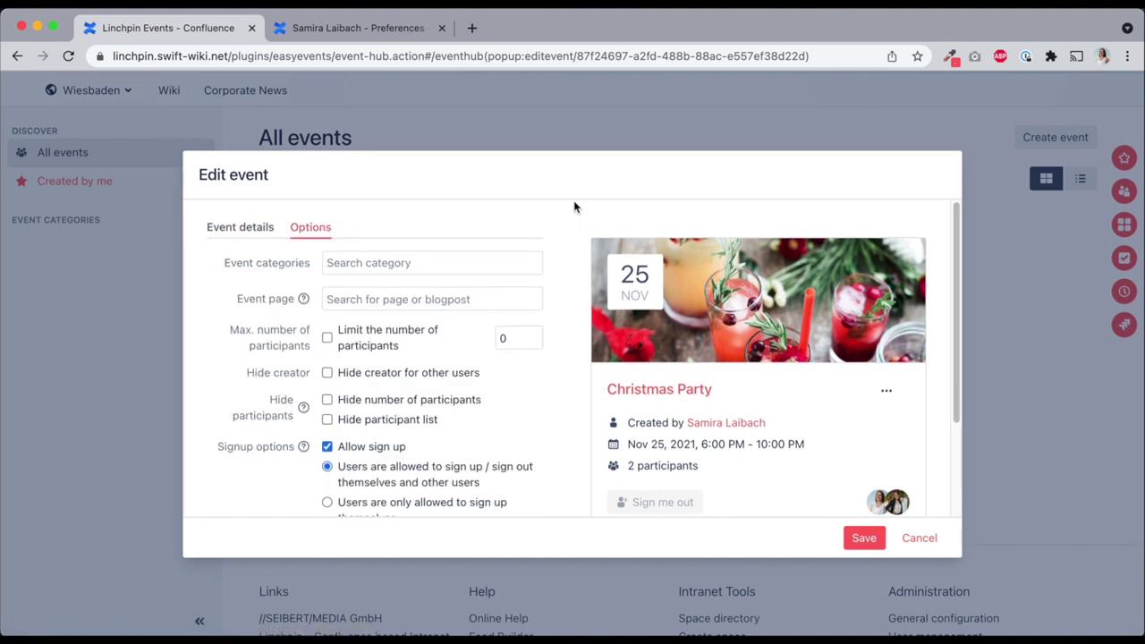
scroll(574, 207, down, 1)
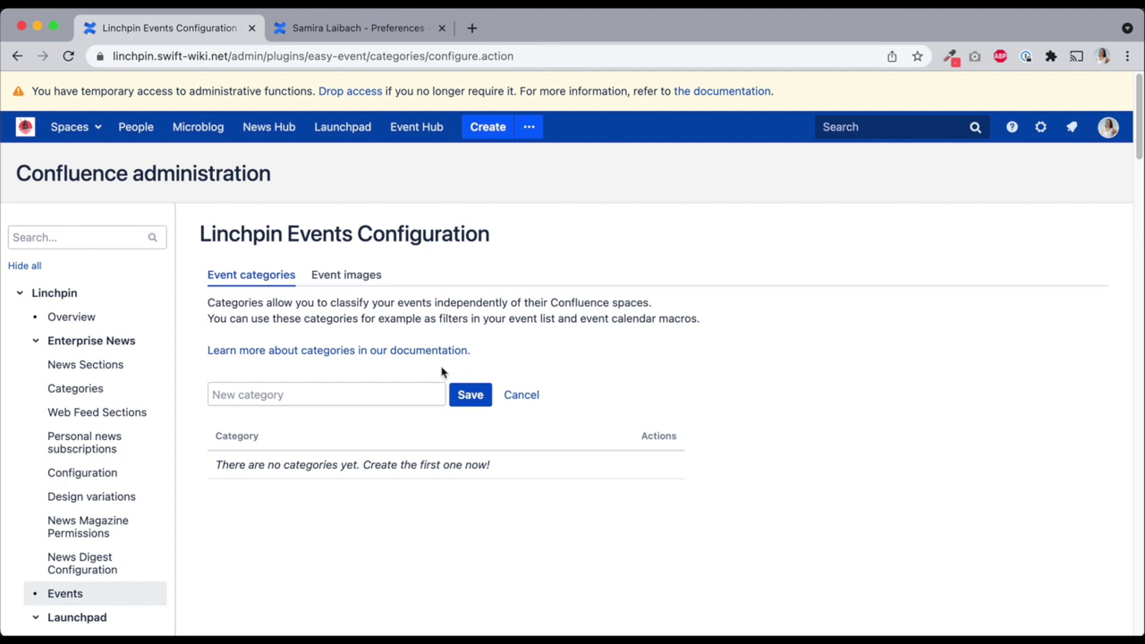
Add the event categories Party, Training and Talk
click(380, 386)
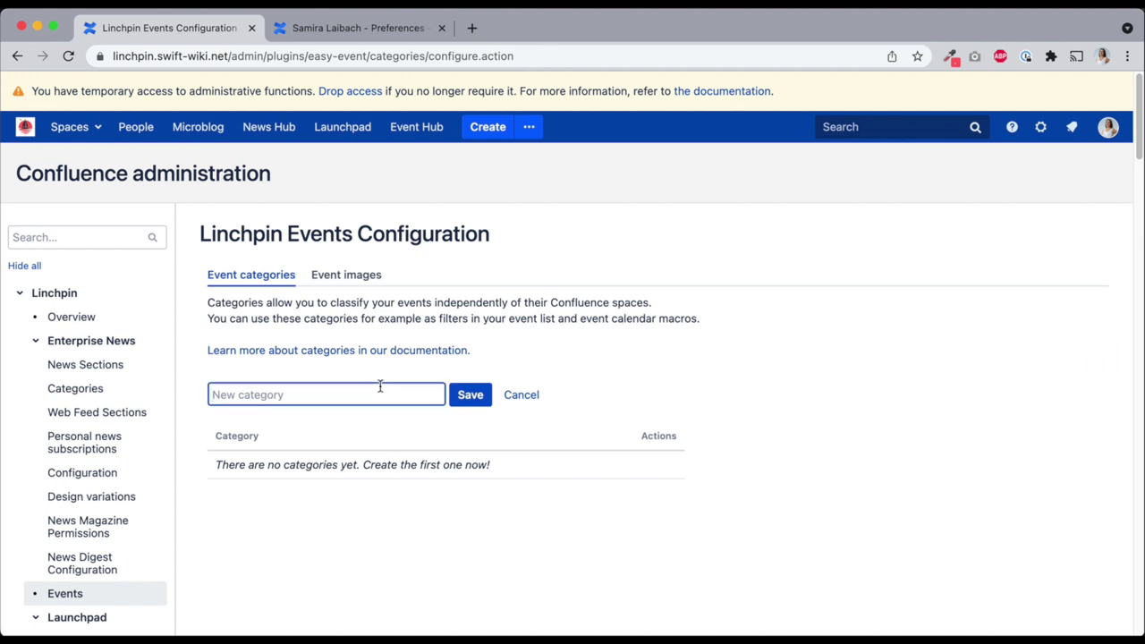
text(Party)
click(474, 397)
text(Training)
key(Return)
text(Talk)
key(Return)
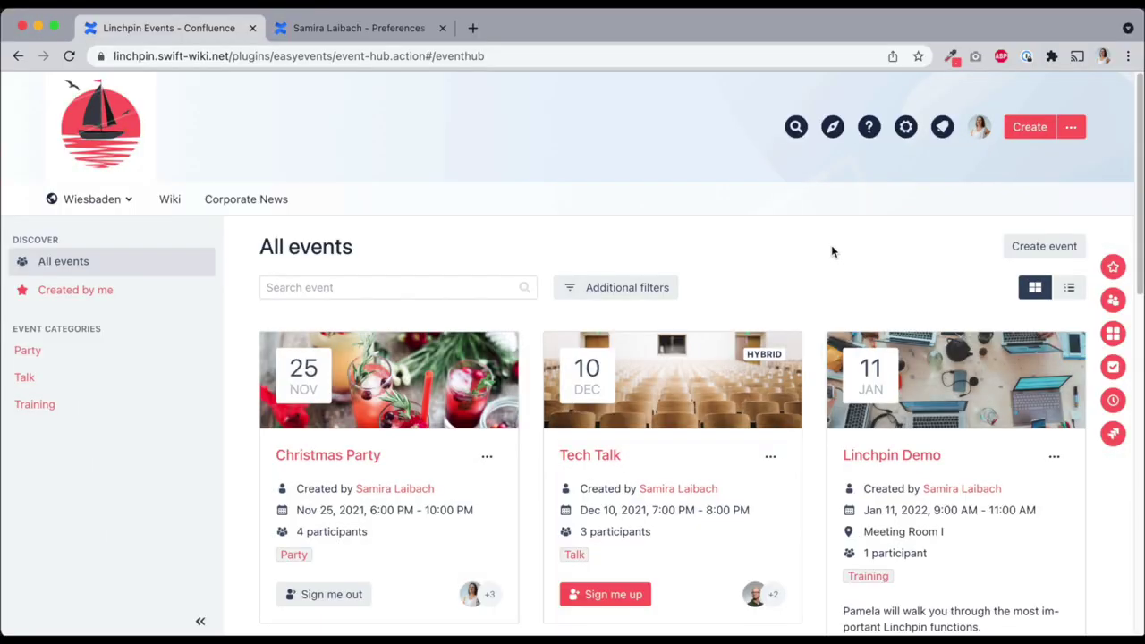
Filter the Event Hub's events to the Party category
scroll(824, 251, down, 3)
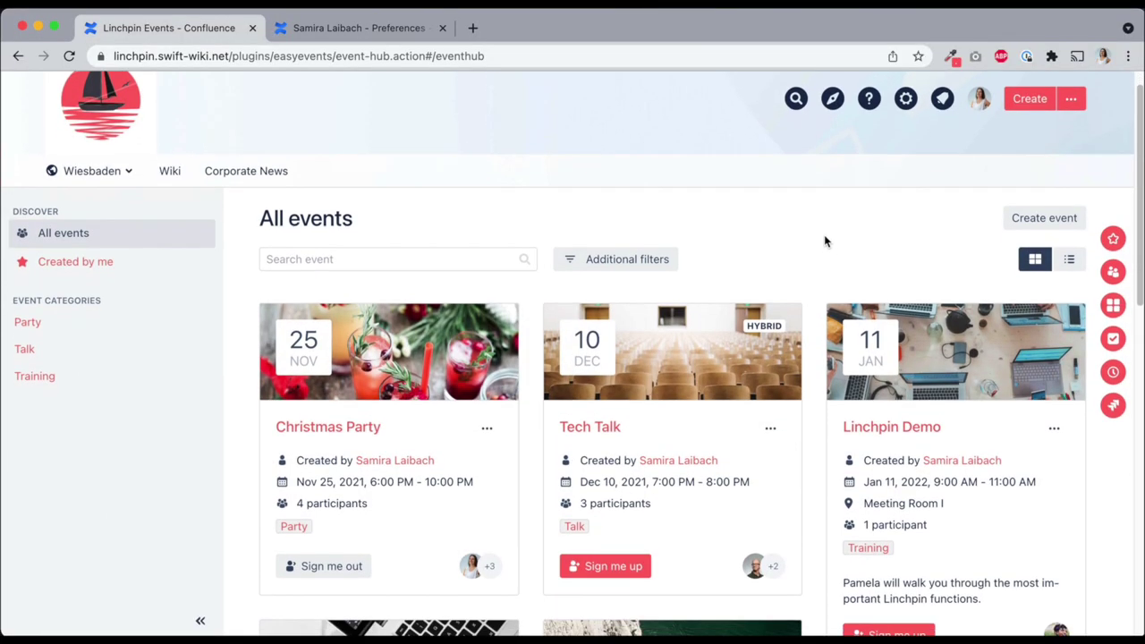
scroll(805, 251, down, 2)
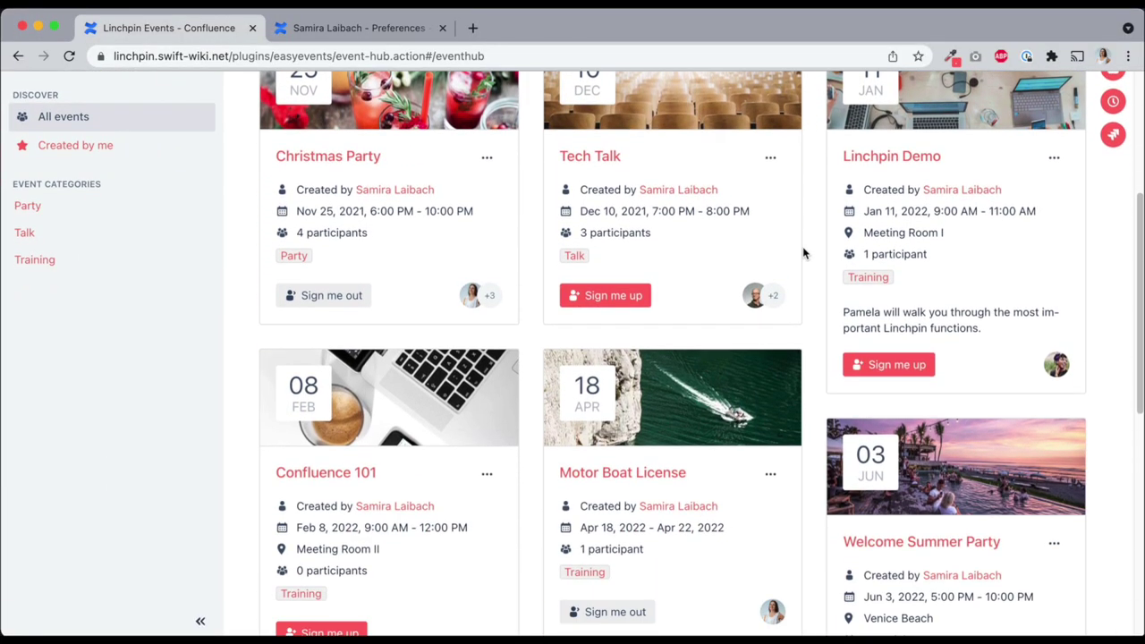
click(36, 213)
scroll(235, 260, up, 6)
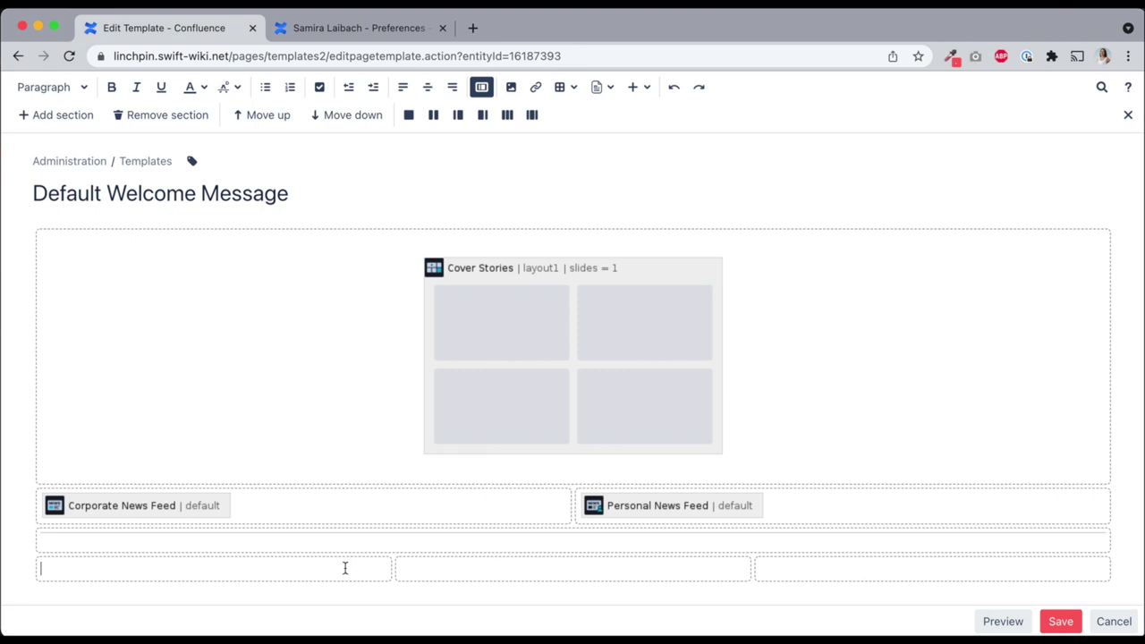
Insert an Event macro for Christmas Party, an Event Calendar and an Event List in the bottom cells
text({event)
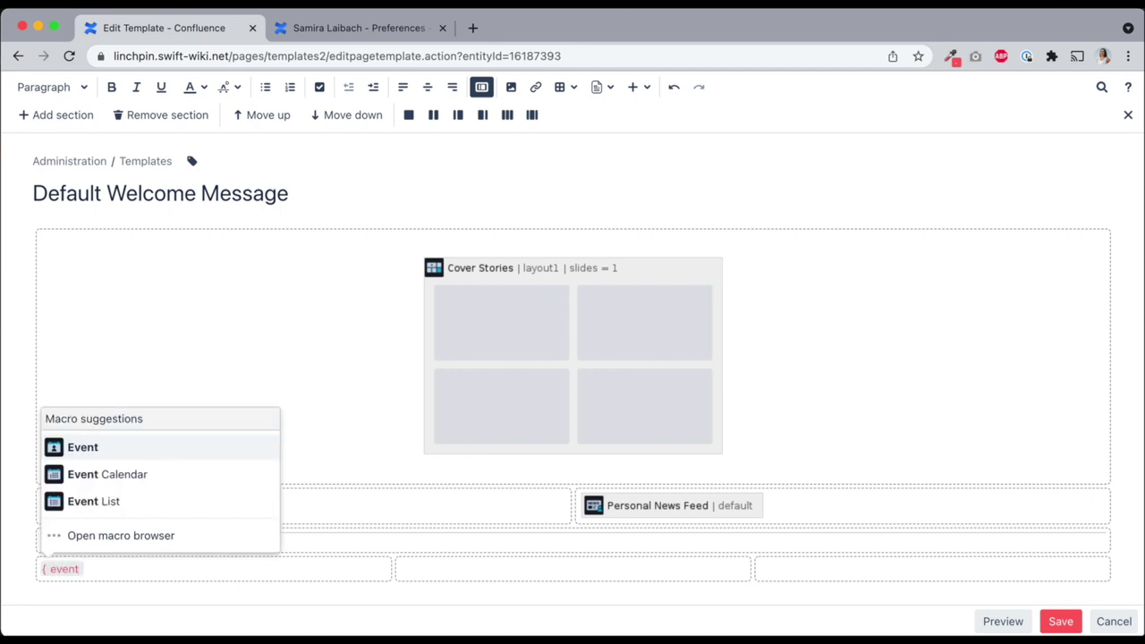
click(217, 452)
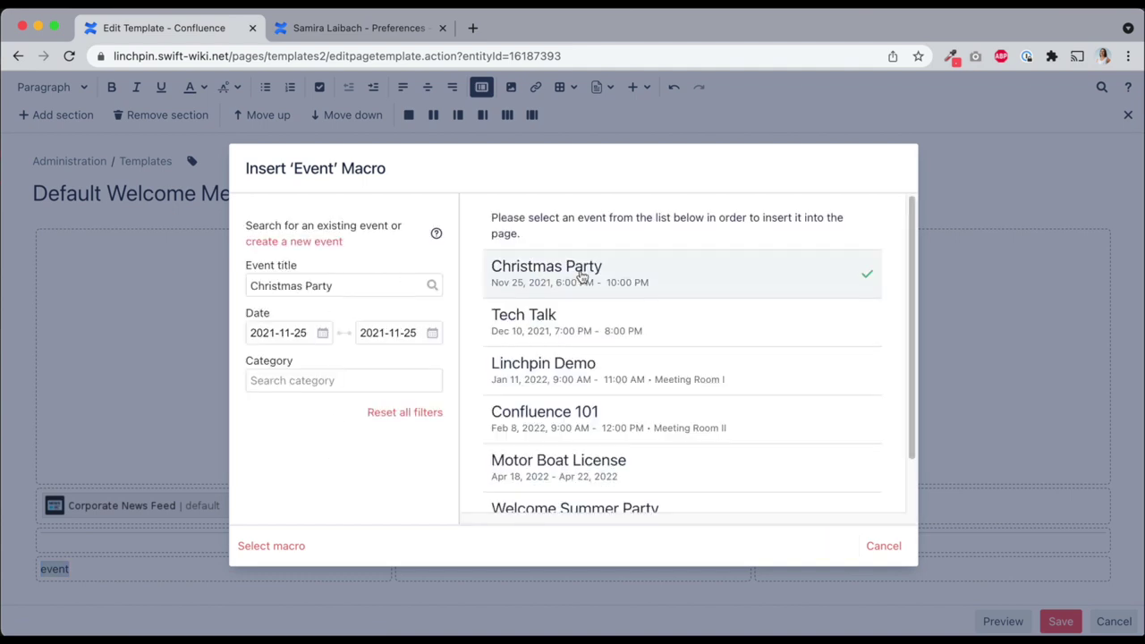
click(835, 545)
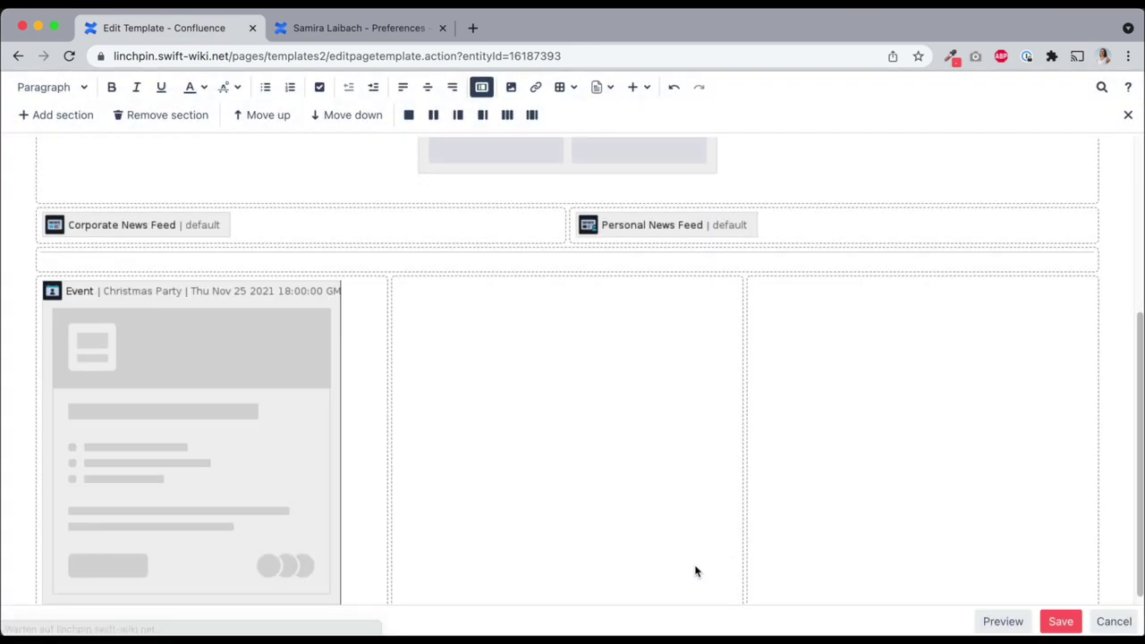
click(616, 455)
text({event)
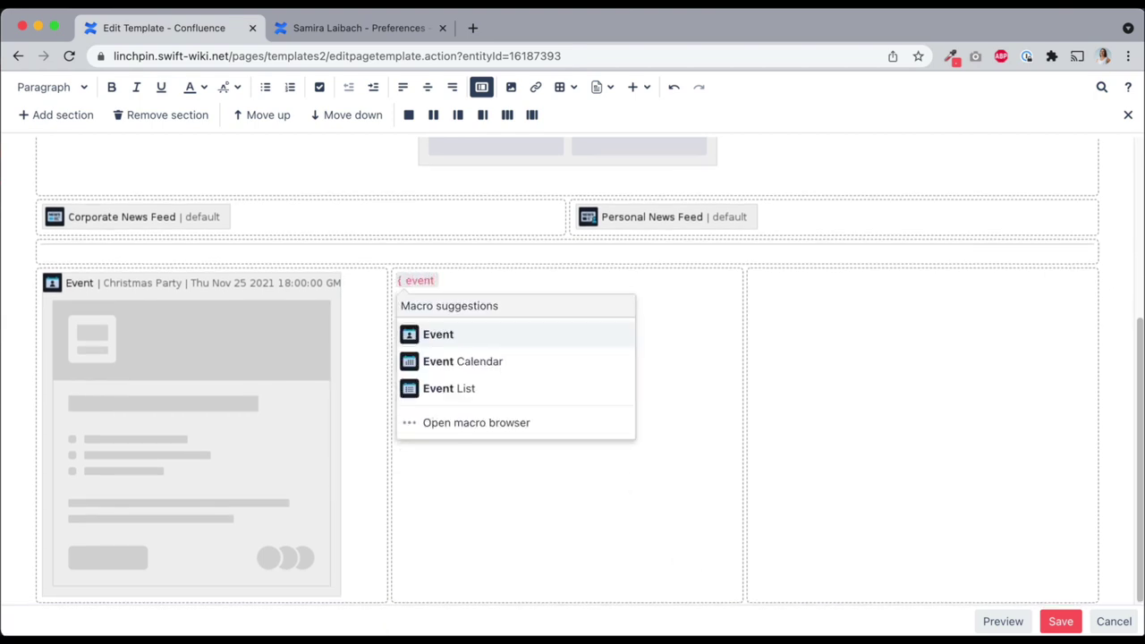
click(555, 363)
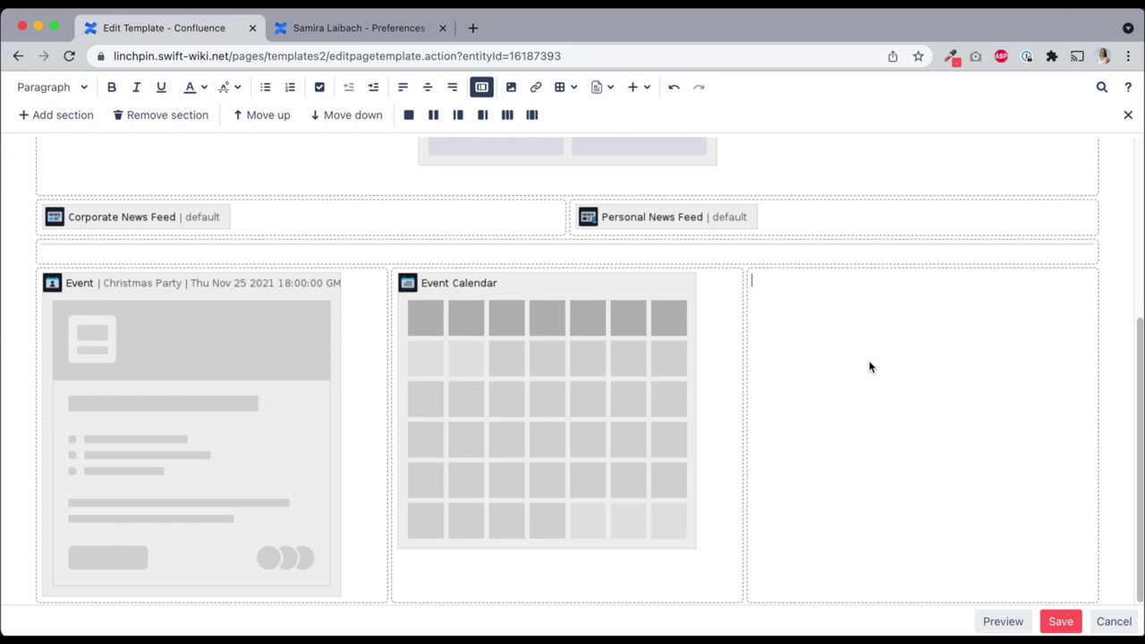
text({event)
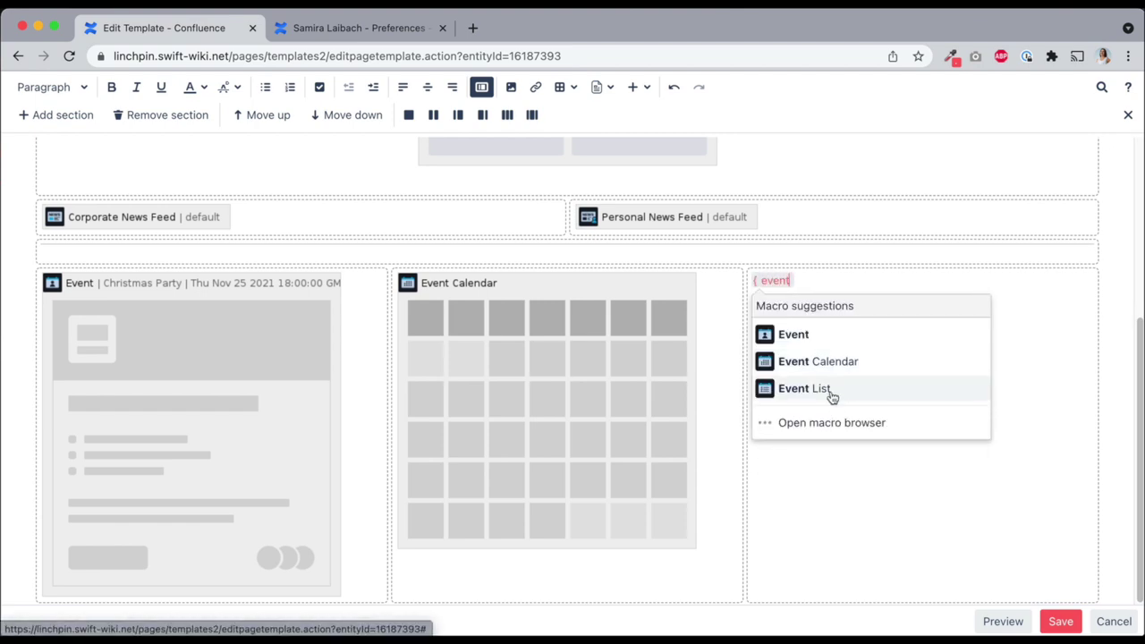
click(830, 391)
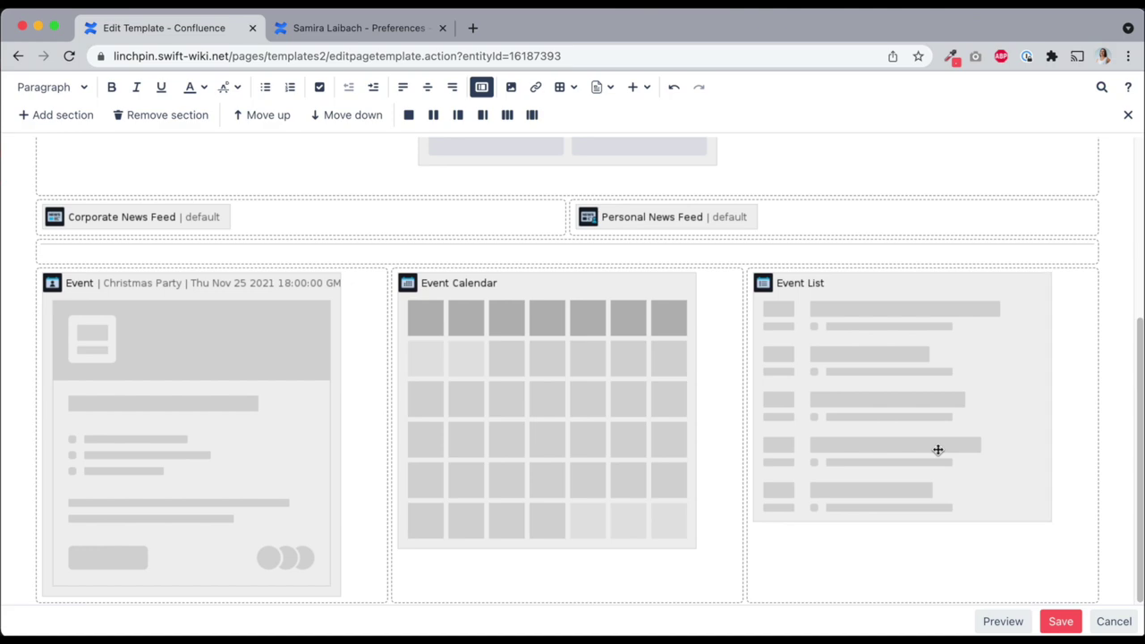
Save the template and page the dashboard calendar forward to January 2022
click(1060, 621)
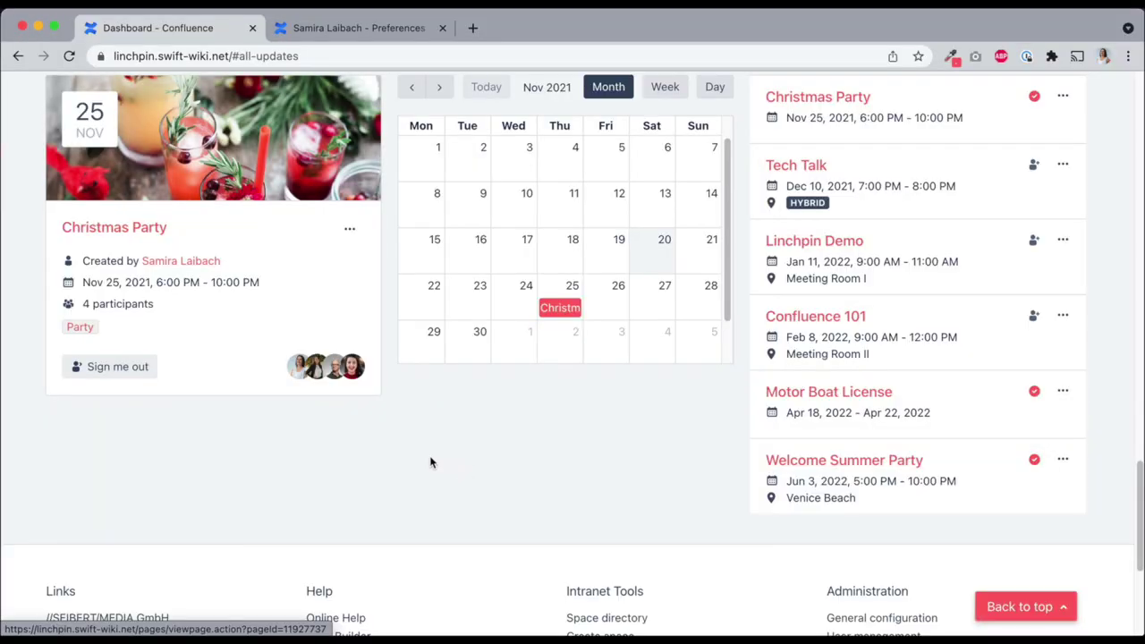
scroll(403, 483, up, 1)
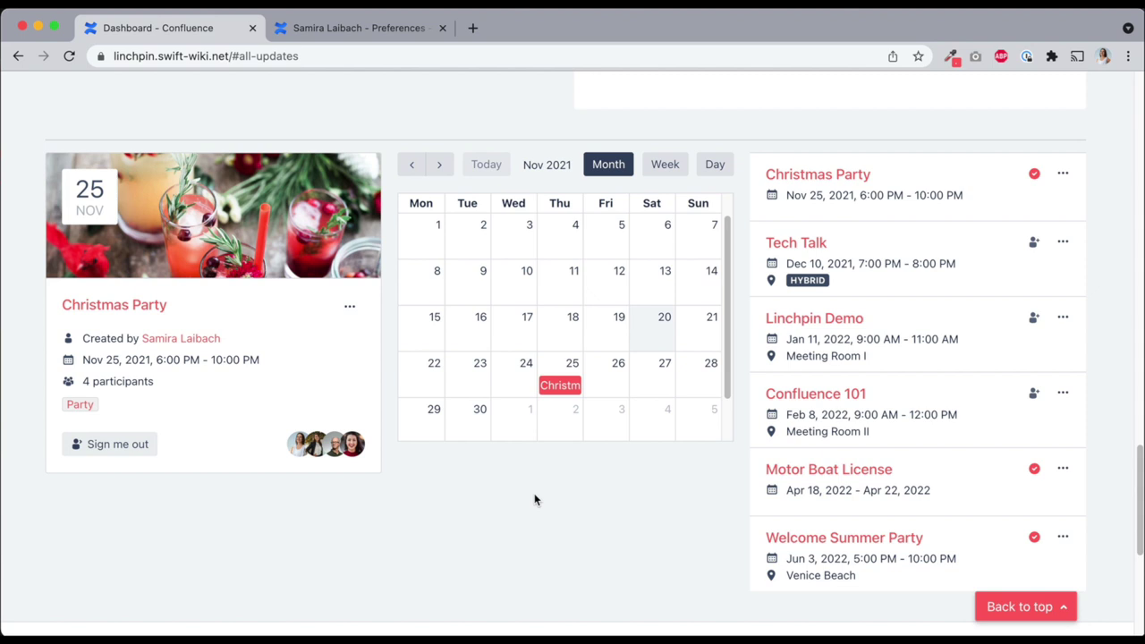
click(439, 164)
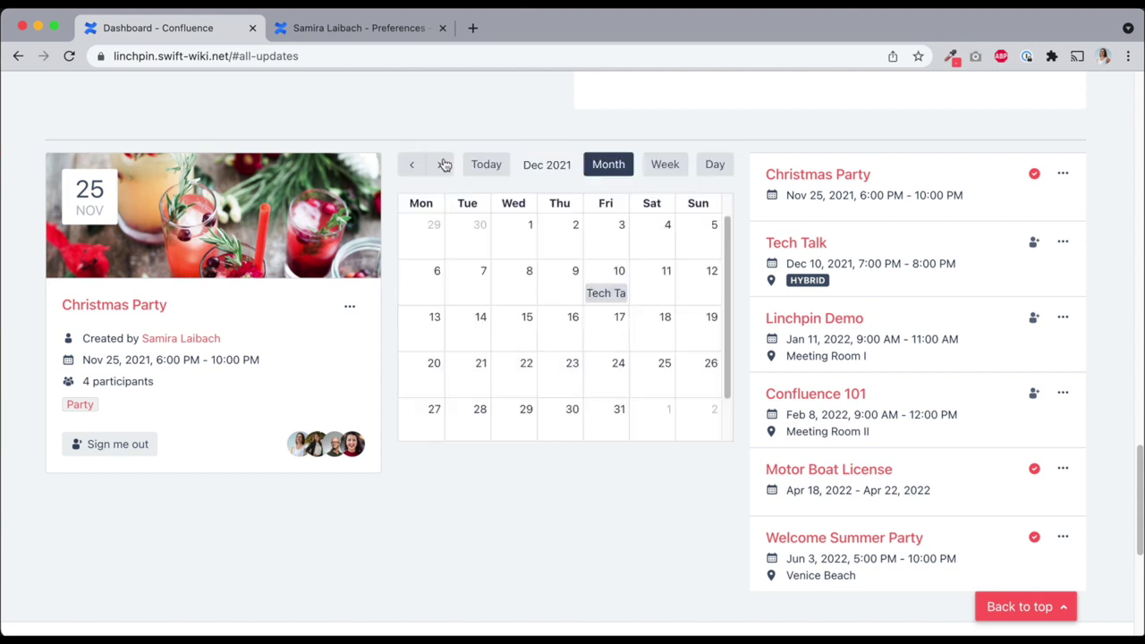
click(444, 165)
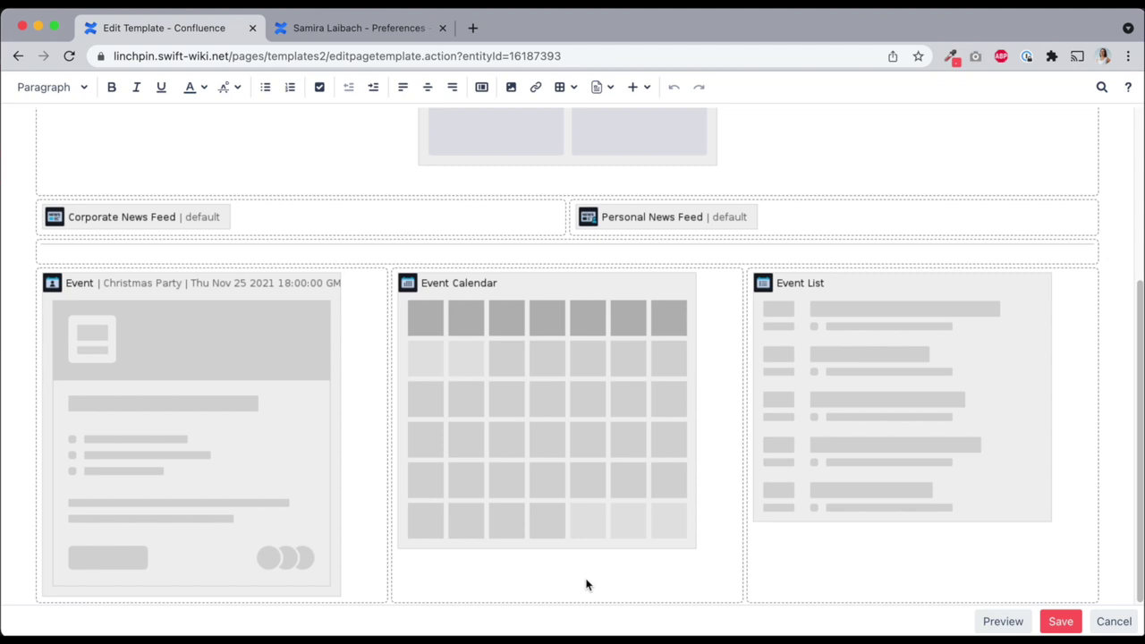
Restrict the Event Calendar macro to the Training category
click(558, 524)
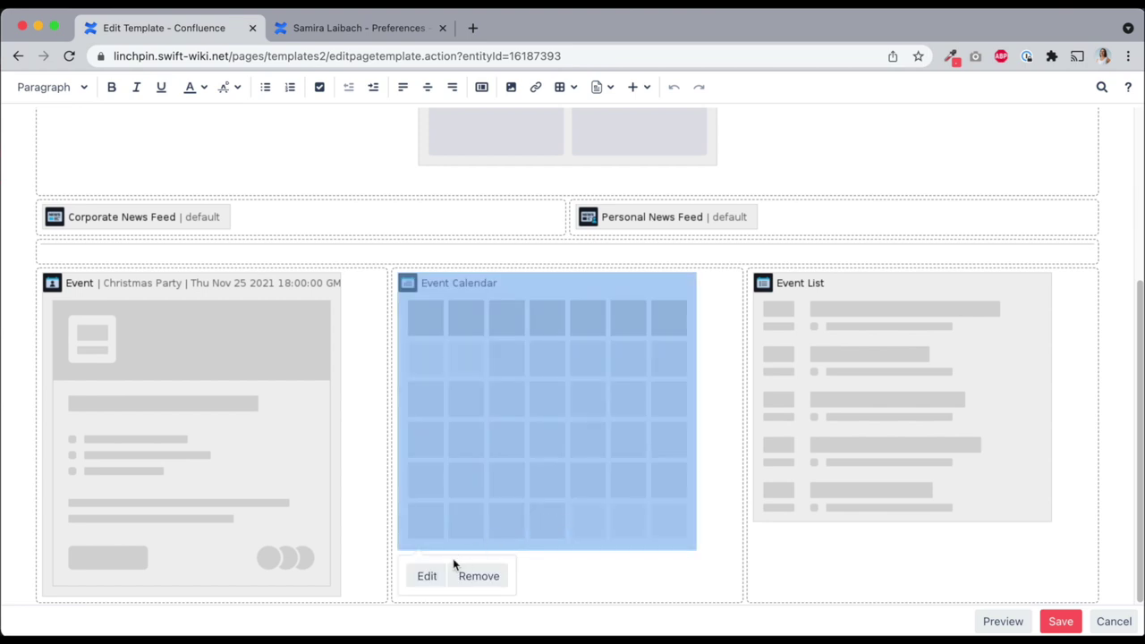
click(425, 575)
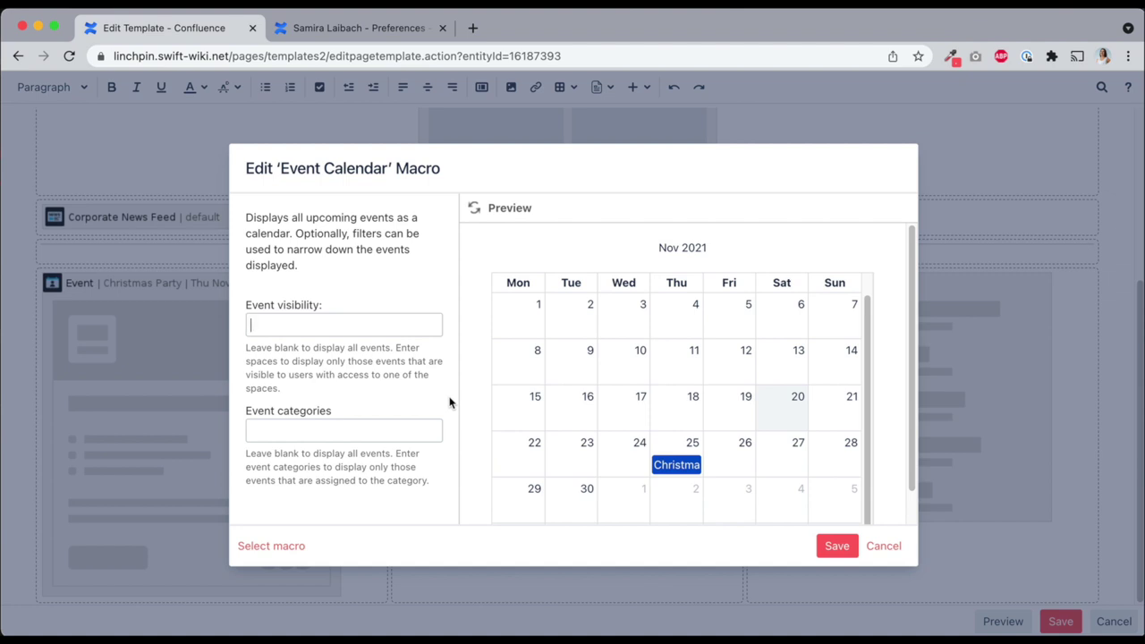
click(379, 434)
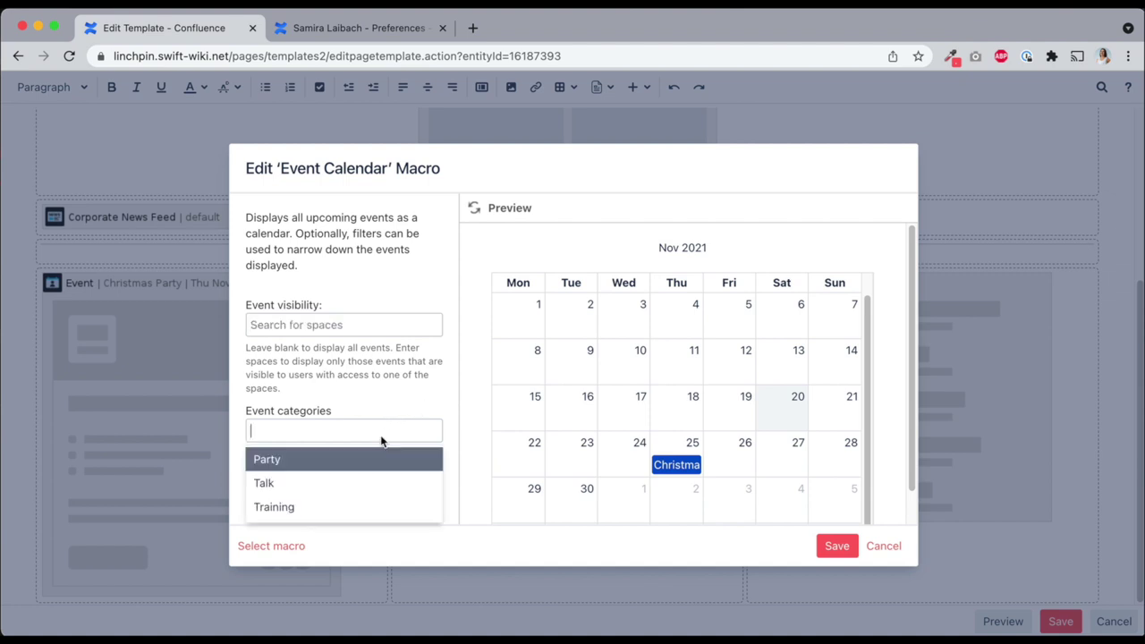
click(319, 510)
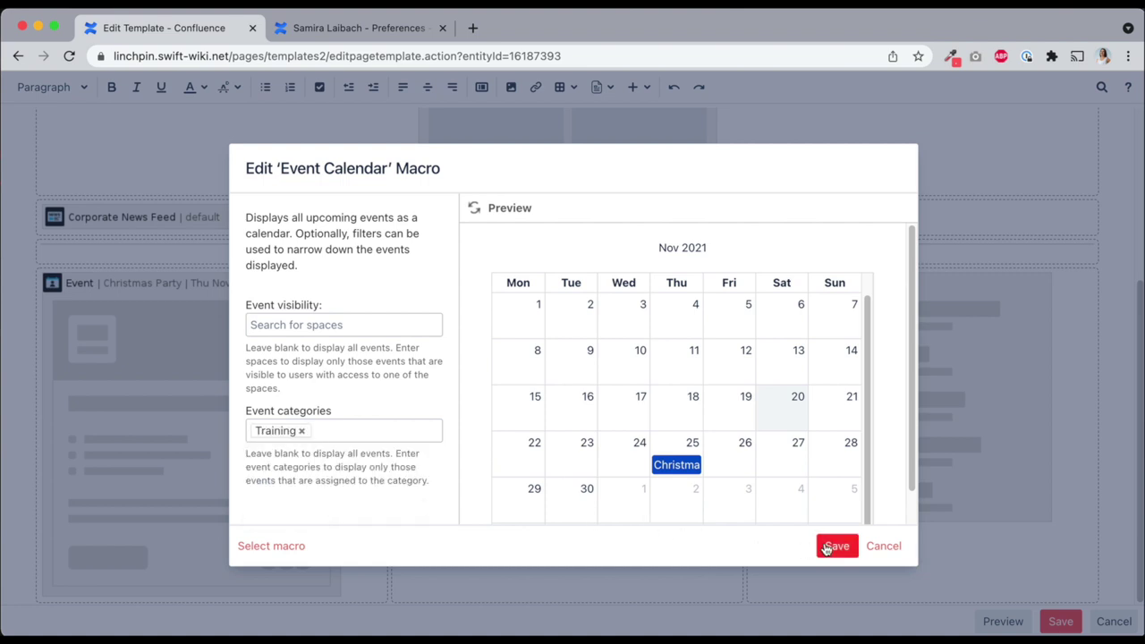
click(825, 548)
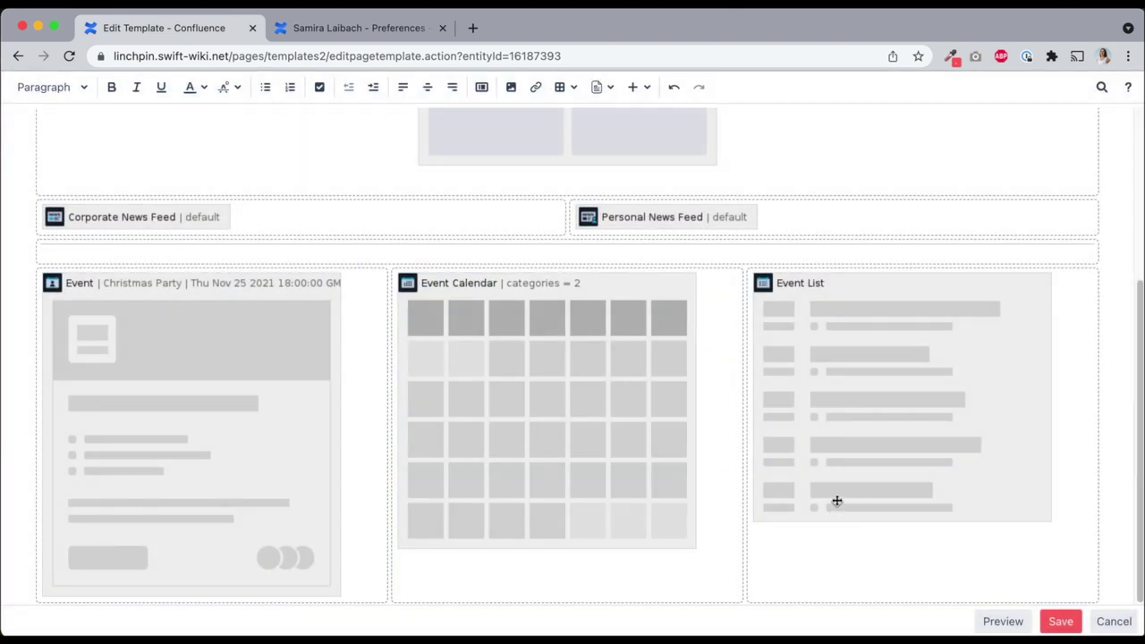
Set the Event List macro to show Party events
click(836, 501)
click(784, 548)
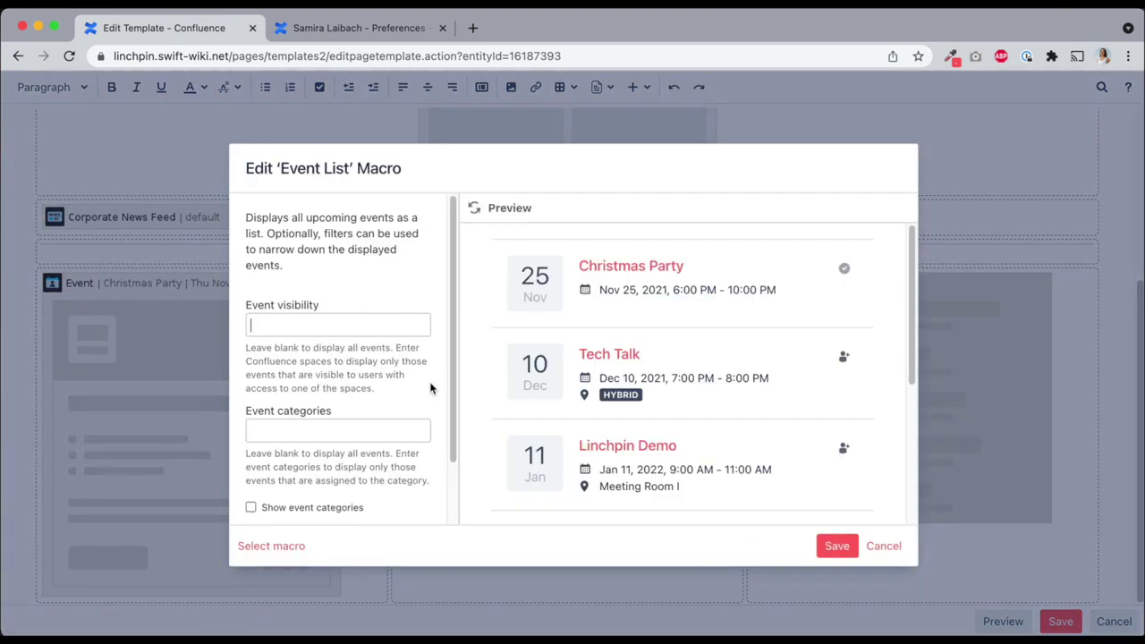
click(378, 429)
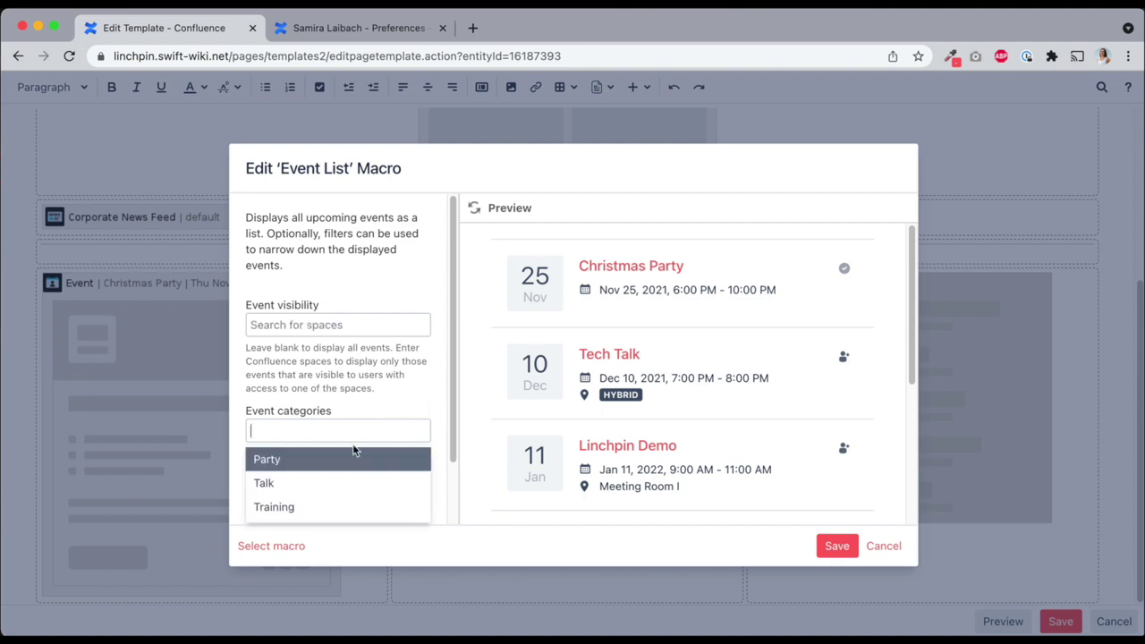
click(352, 458)
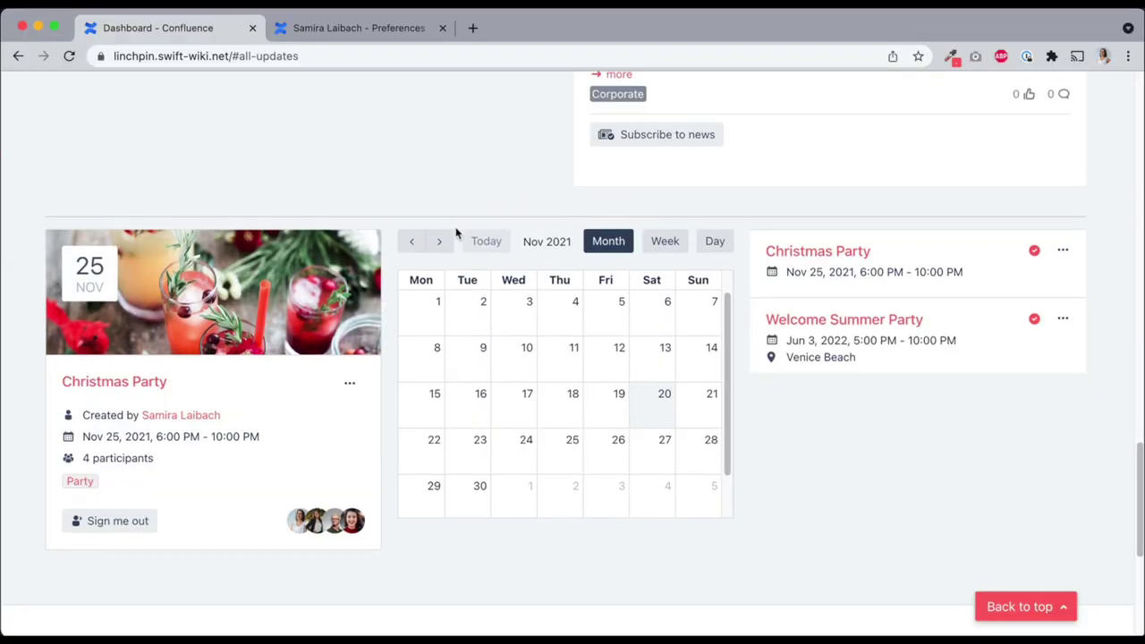
click(440, 241)
click(443, 241)
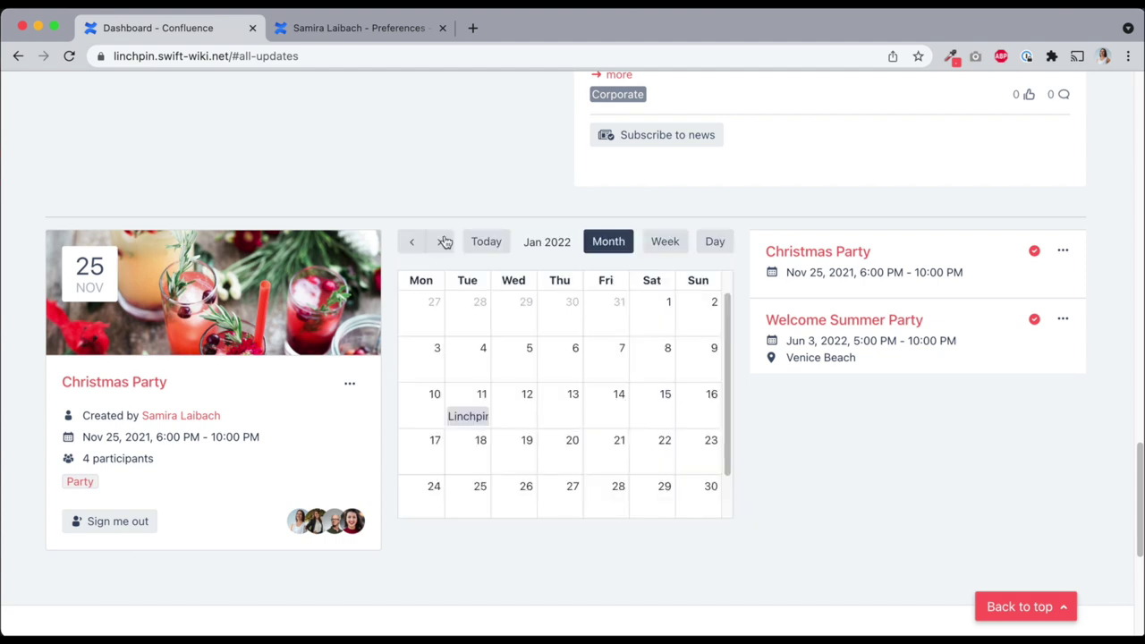
click(445, 242)
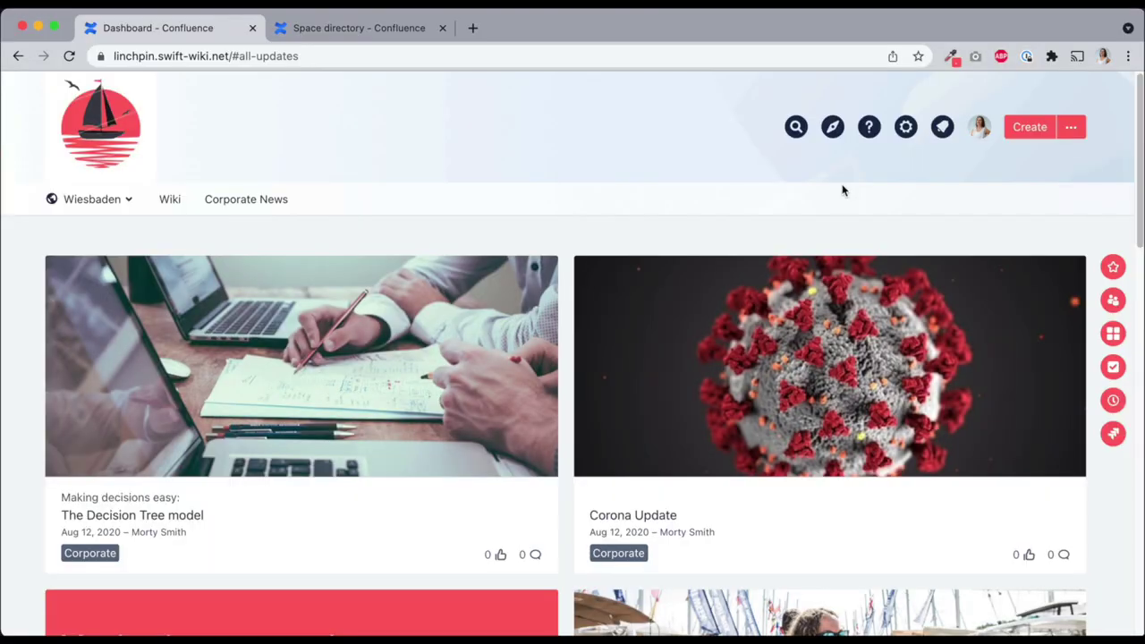
Go to the Linchpin Microblog from the discover menu and scroll its empty, topic-less page
click(832, 126)
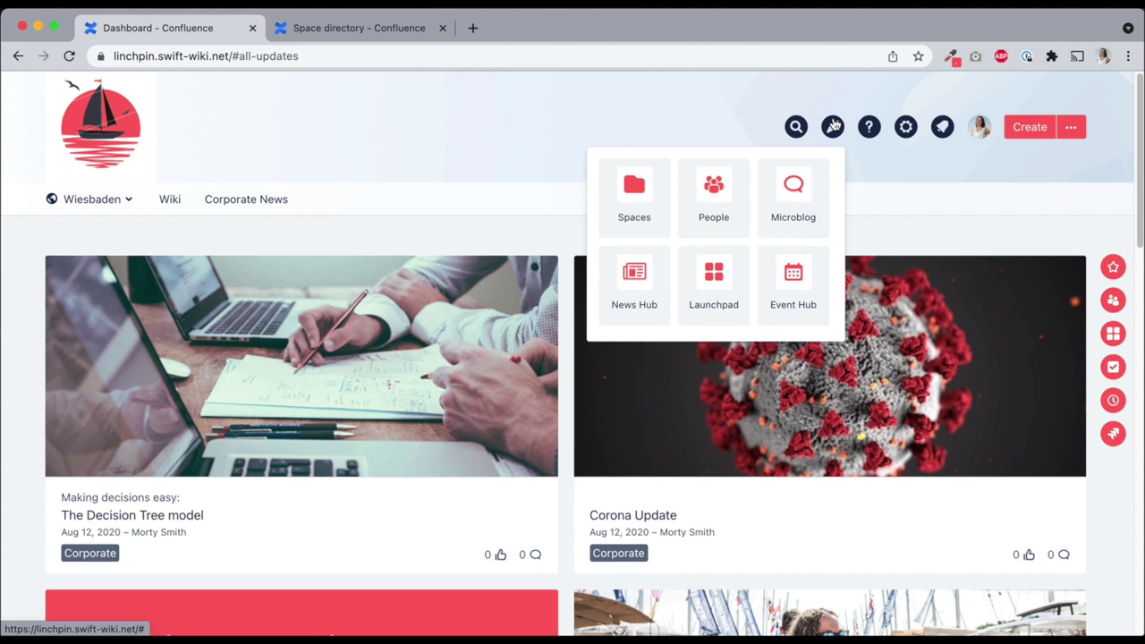
click(808, 191)
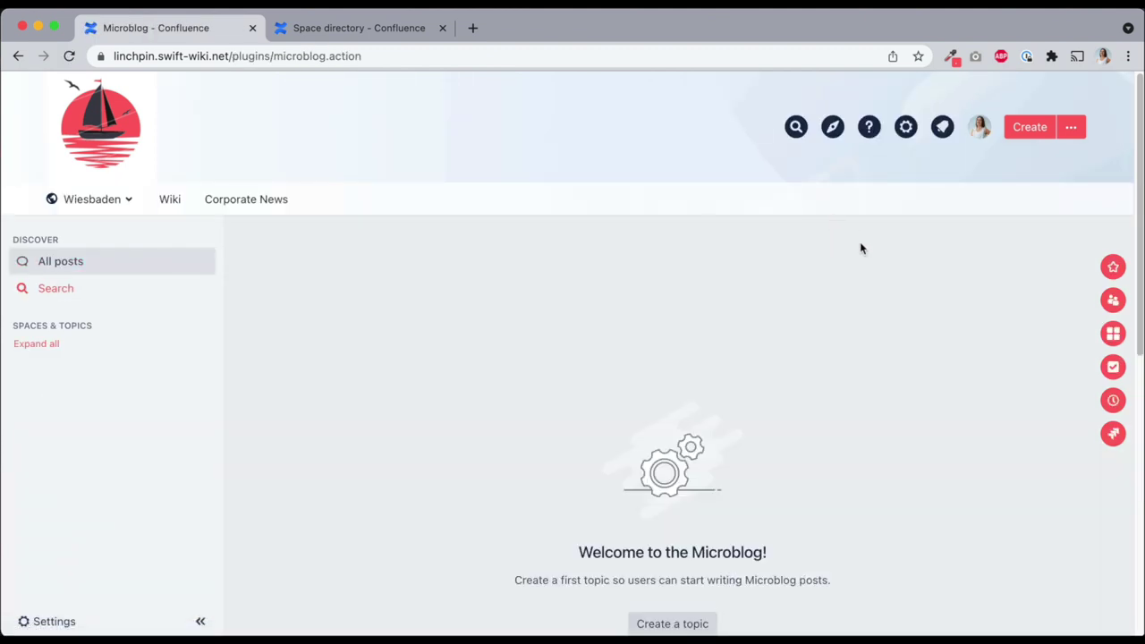
scroll(879, 248, down, 2)
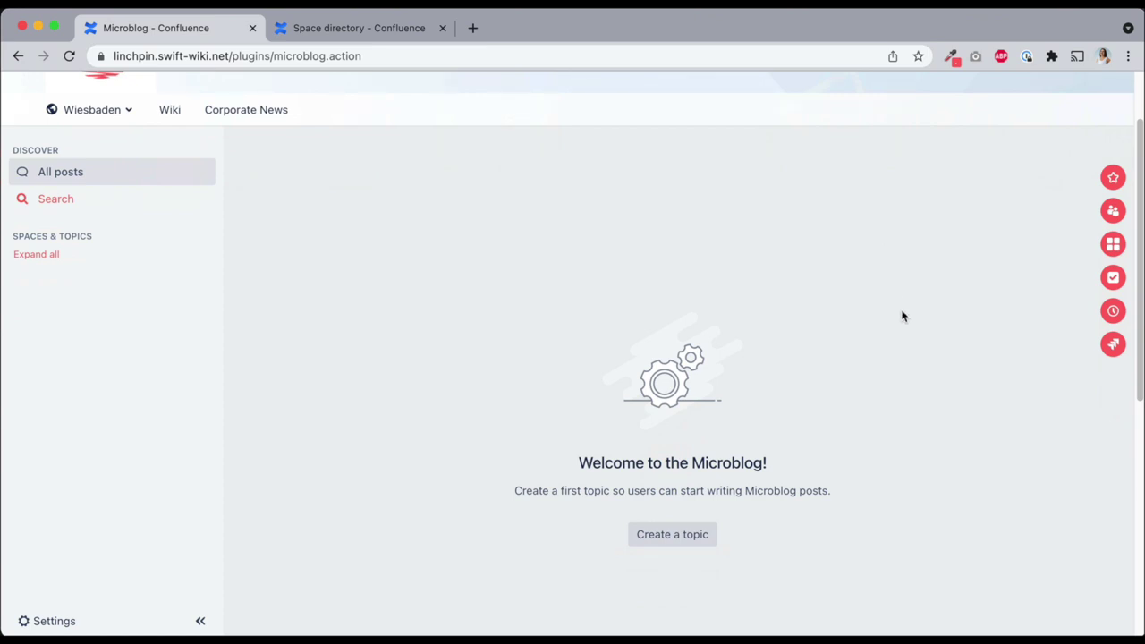
Create the microblog topic Sailing in the Wiesbaden space
click(687, 528)
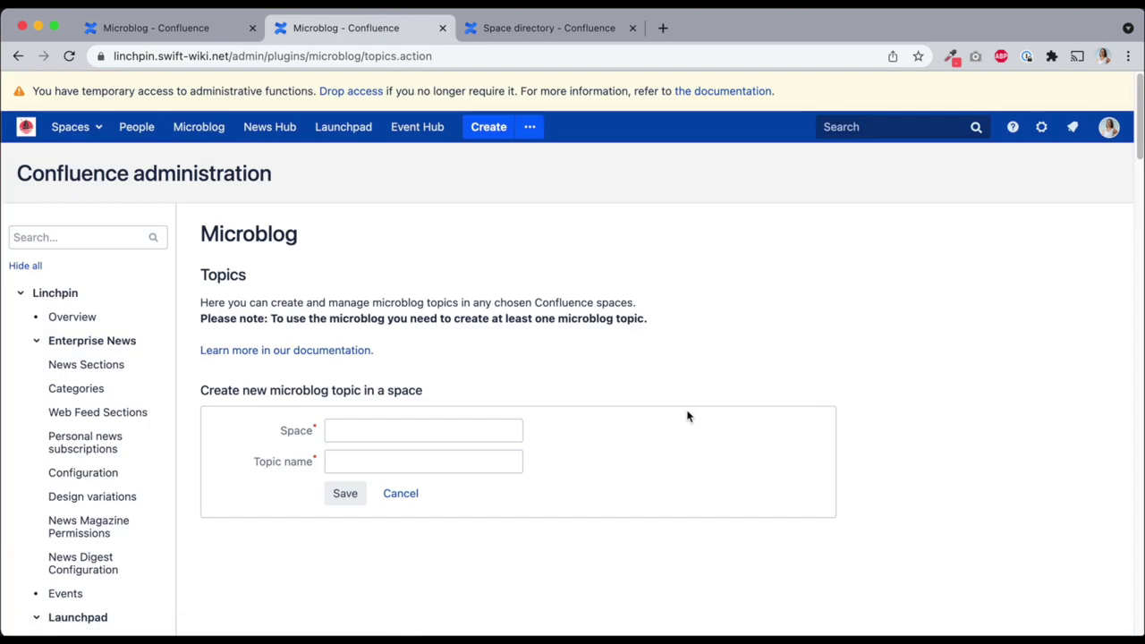
scroll(686, 391, down, 1)
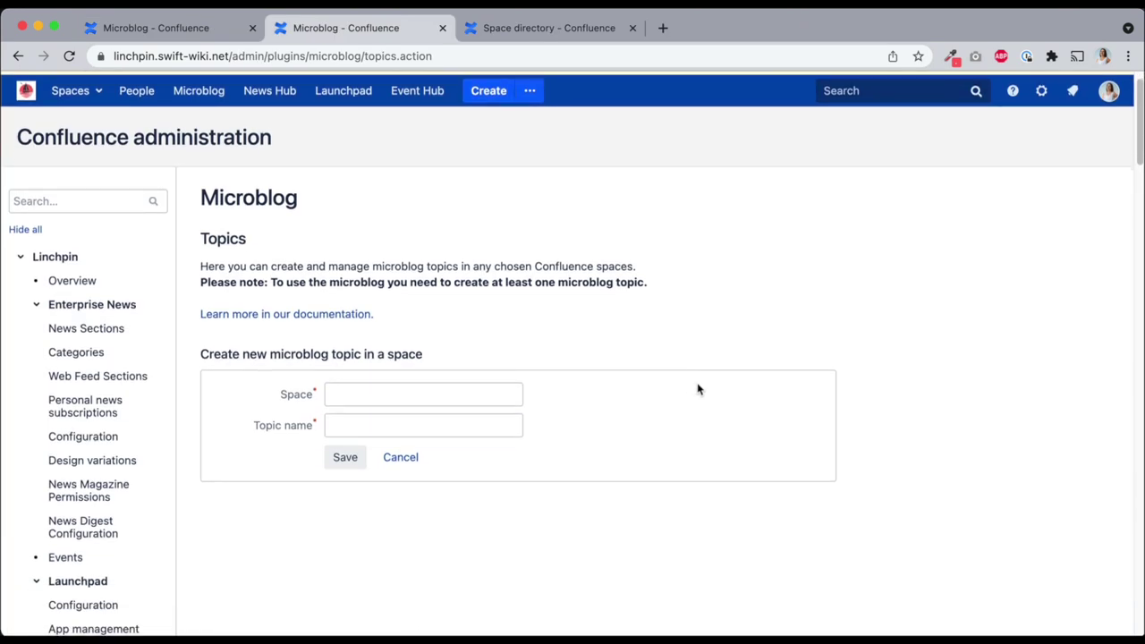
click(420, 390)
text(Wiesbaden)
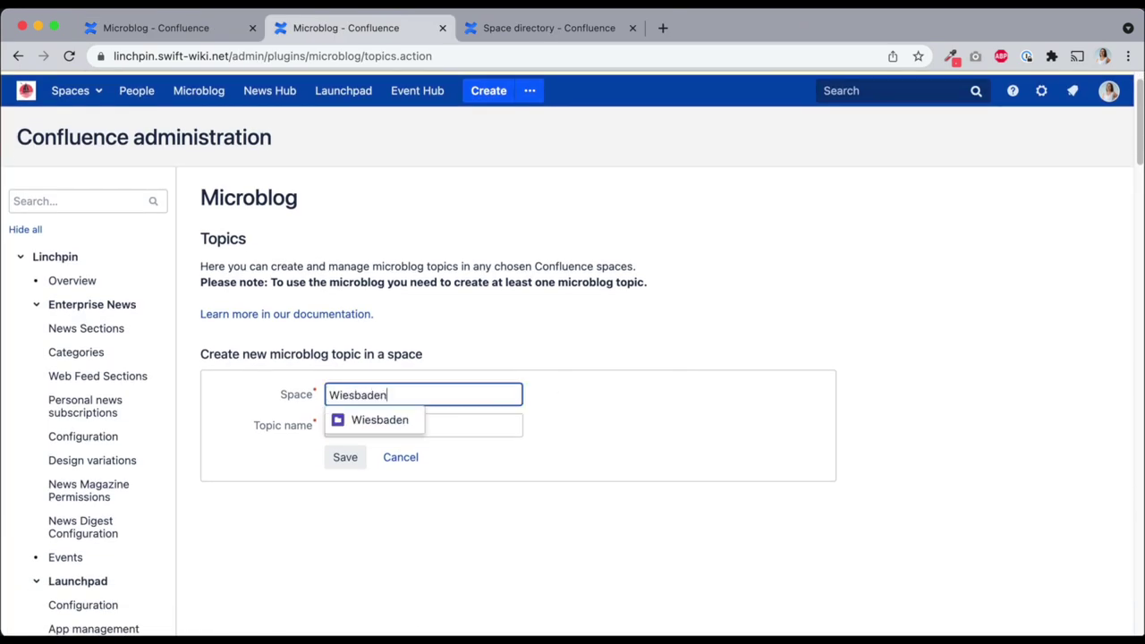
click(401, 420)
click(413, 427)
text(Sailing)
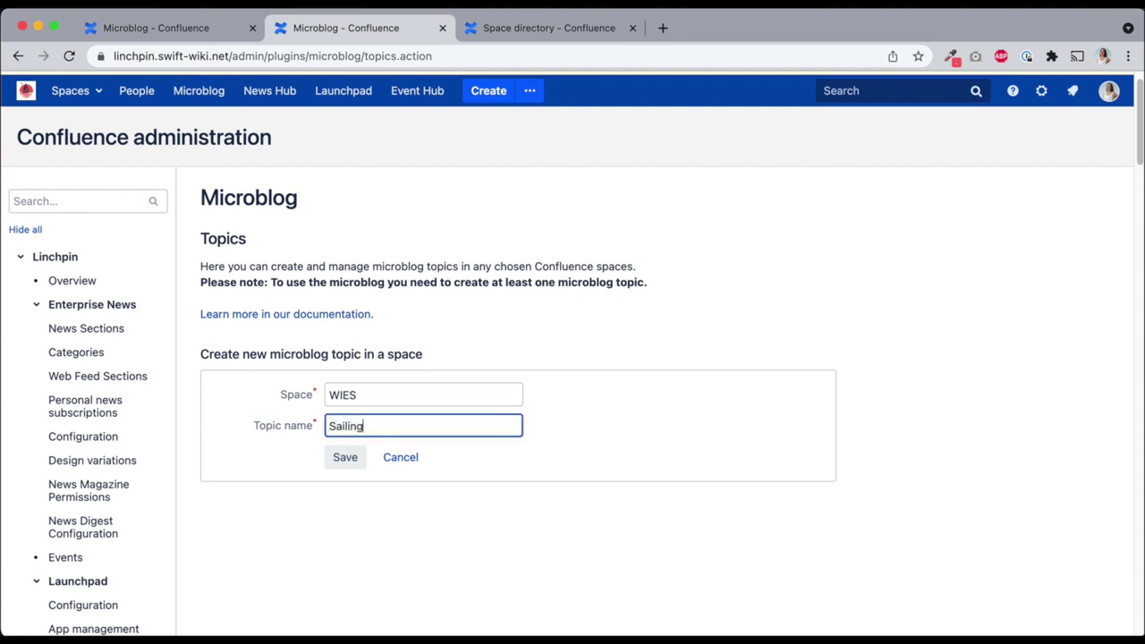
click(344, 460)
Create a second microblog topic, Training, also in the Wiesbaden space
click(386, 395)
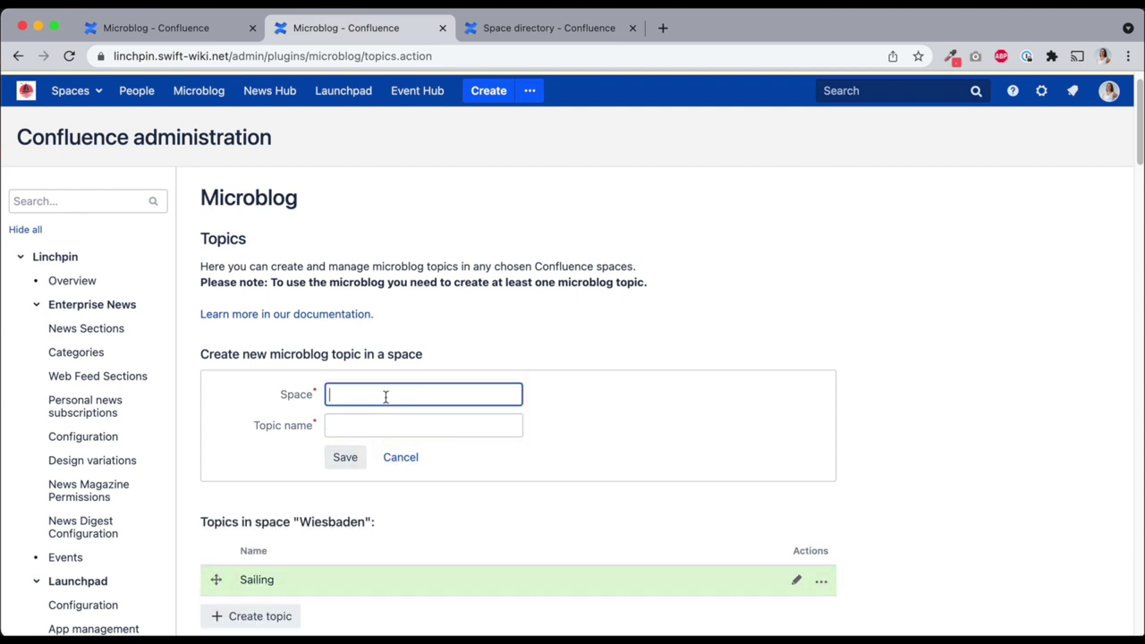
text(Wiesbaden)
click(366, 417)
click(360, 426)
text(Training)
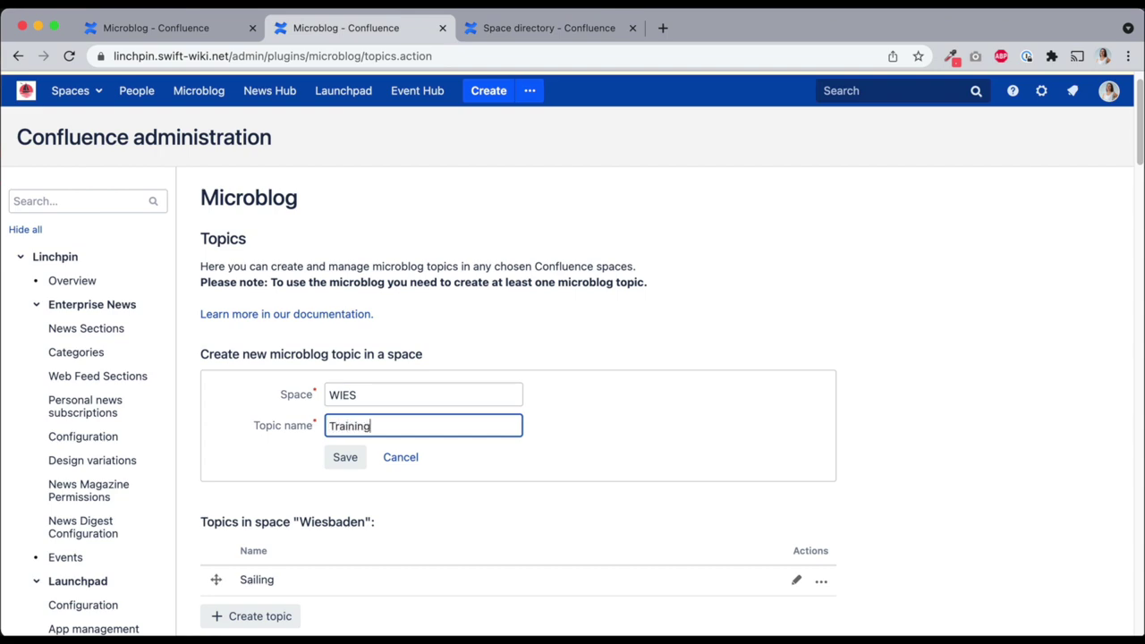
click(361, 462)
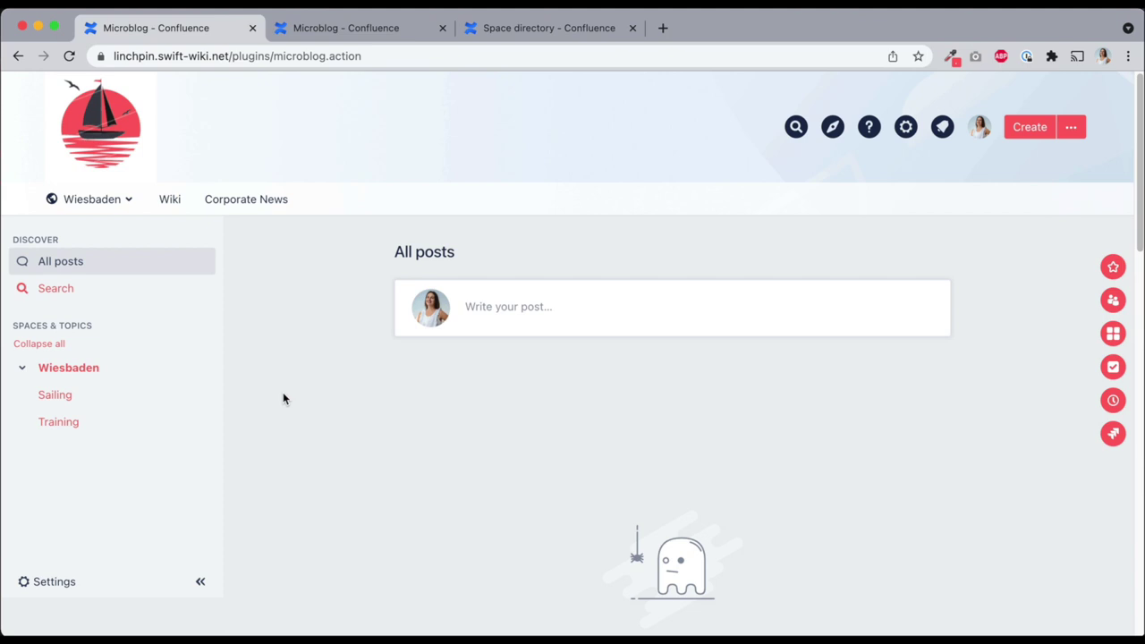
Write and publish 'This is a microblog post', filed under the Wiesbaden Training topic
click(499, 318)
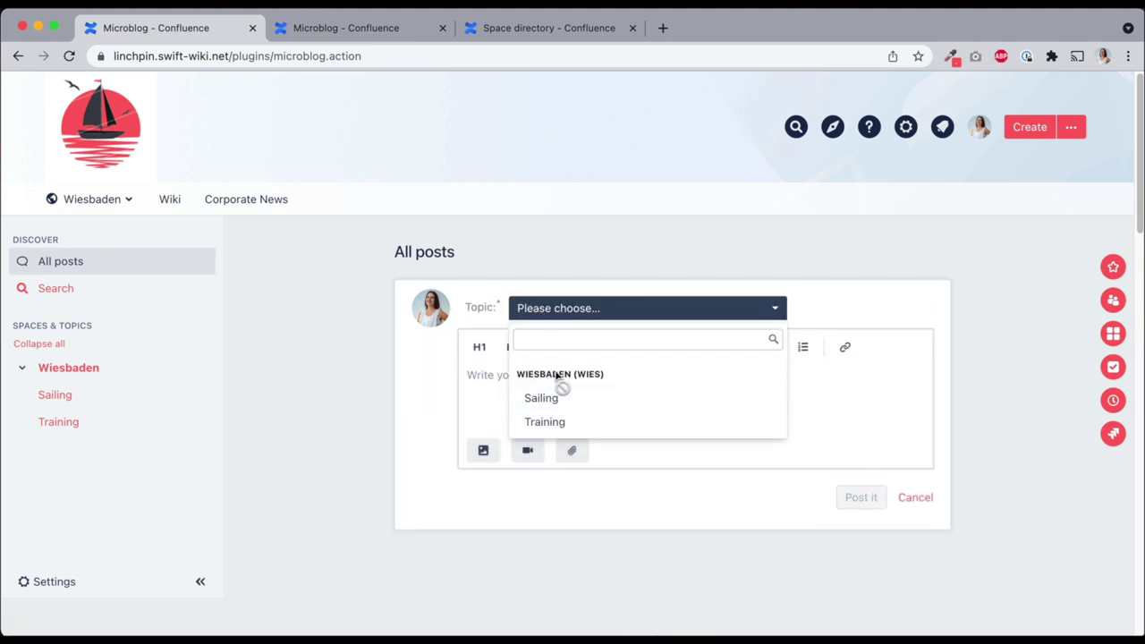
click(560, 422)
text(This is a microblog post)
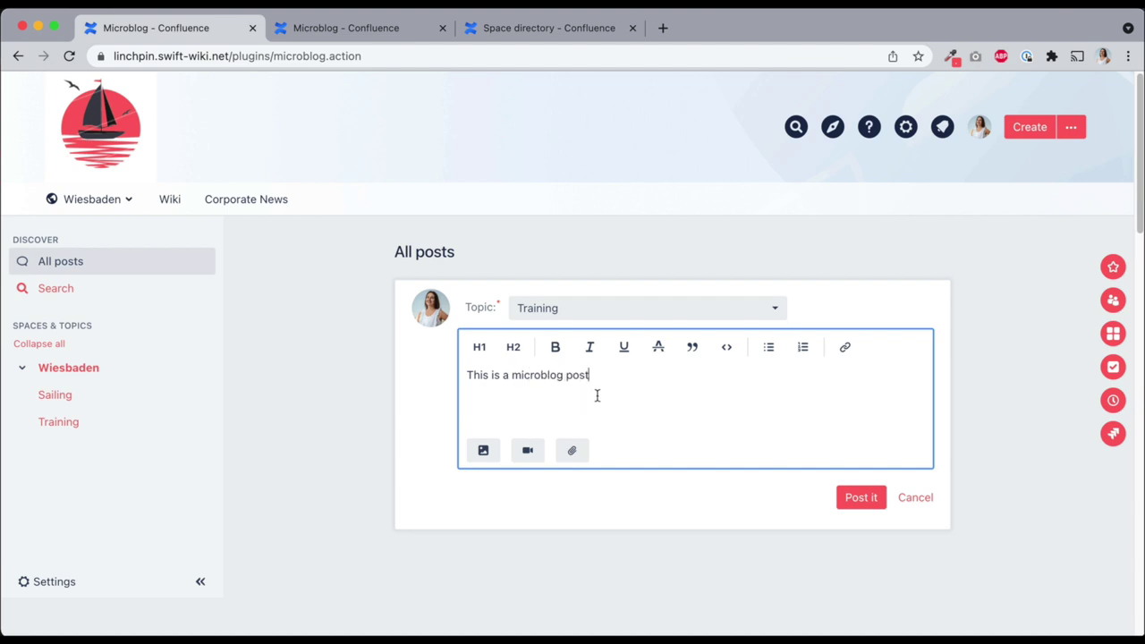
click(850, 498)
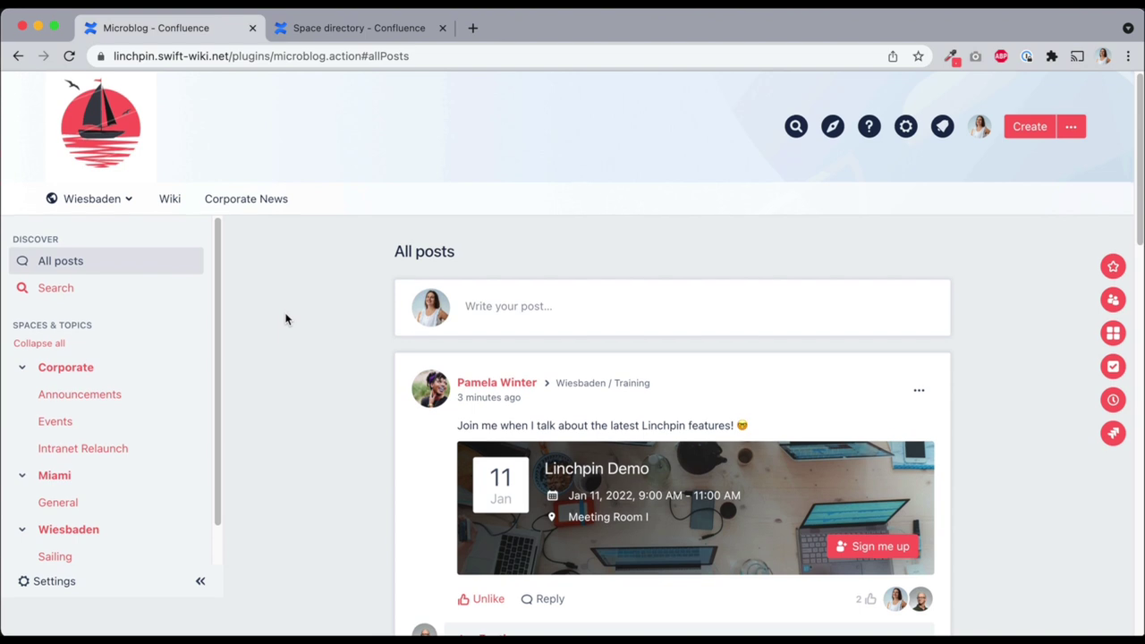
scroll(286, 319, down, 1)
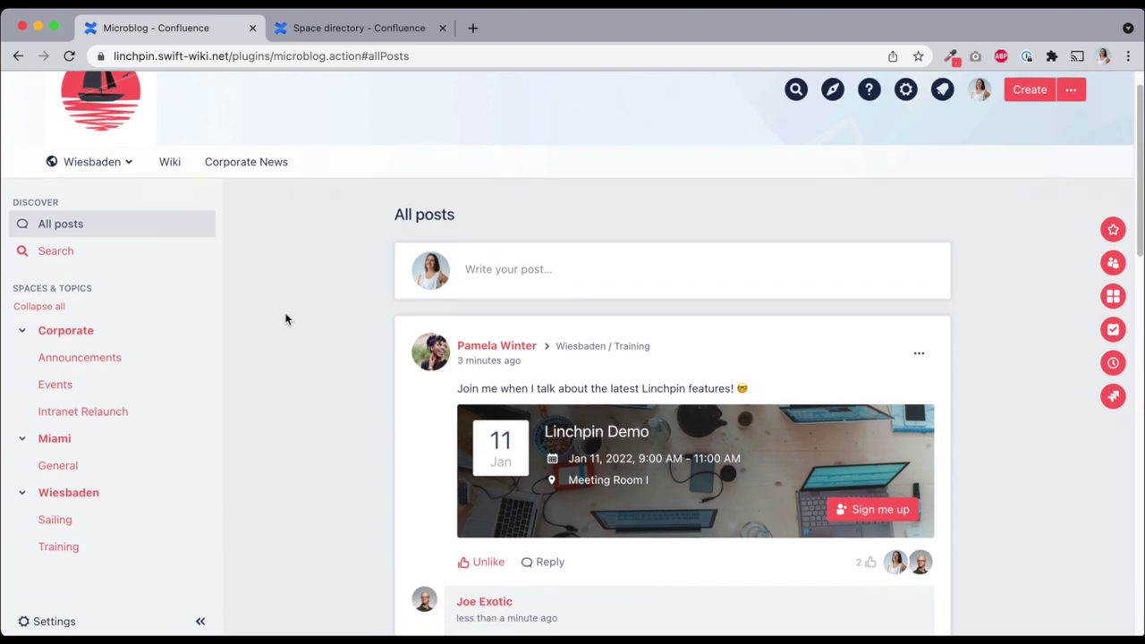
scroll(287, 319, down, 3)
scroll(286, 319, down, 5)
scroll(286, 322, down, 4)
scroll(286, 322, down, 5)
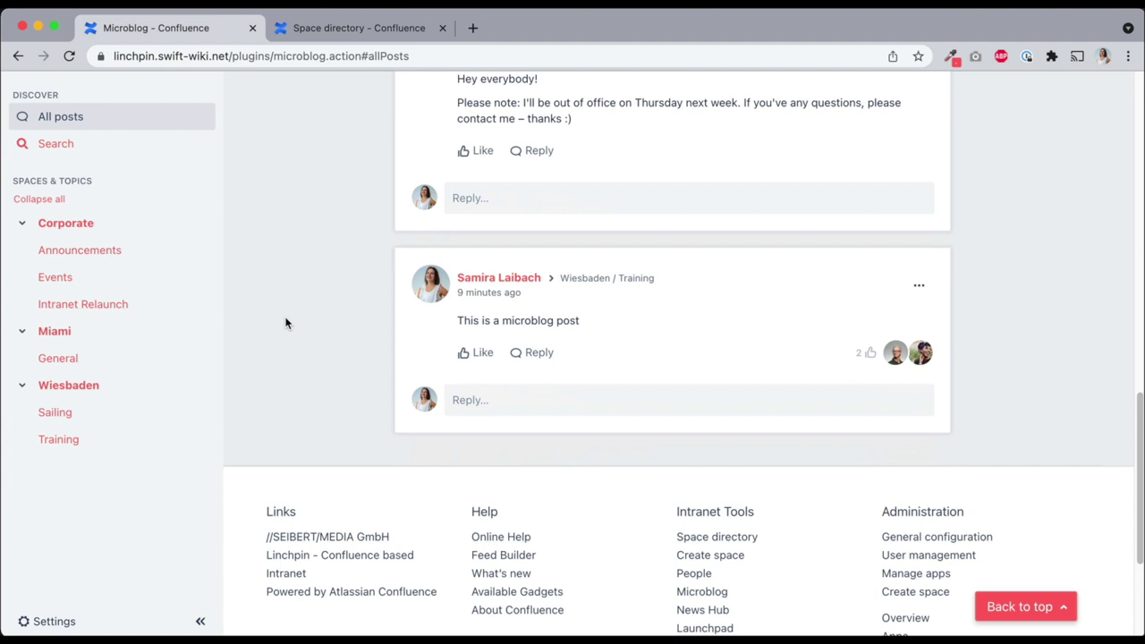
scroll(286, 323, up, 15)
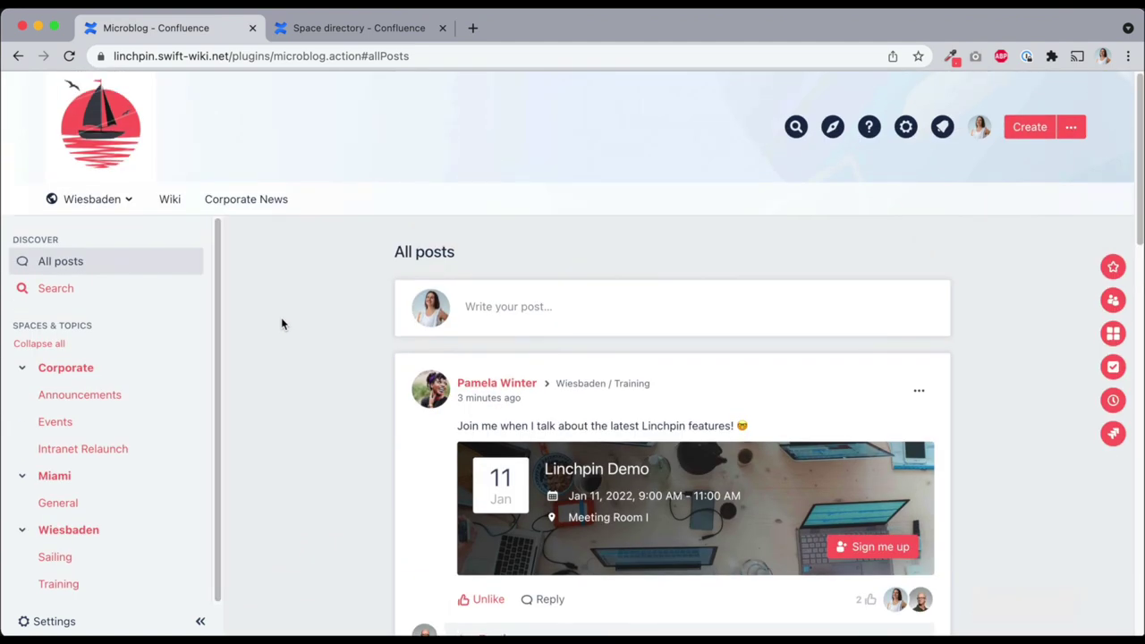
scroll(281, 324, down, 2)
scroll(282, 322, down, 5)
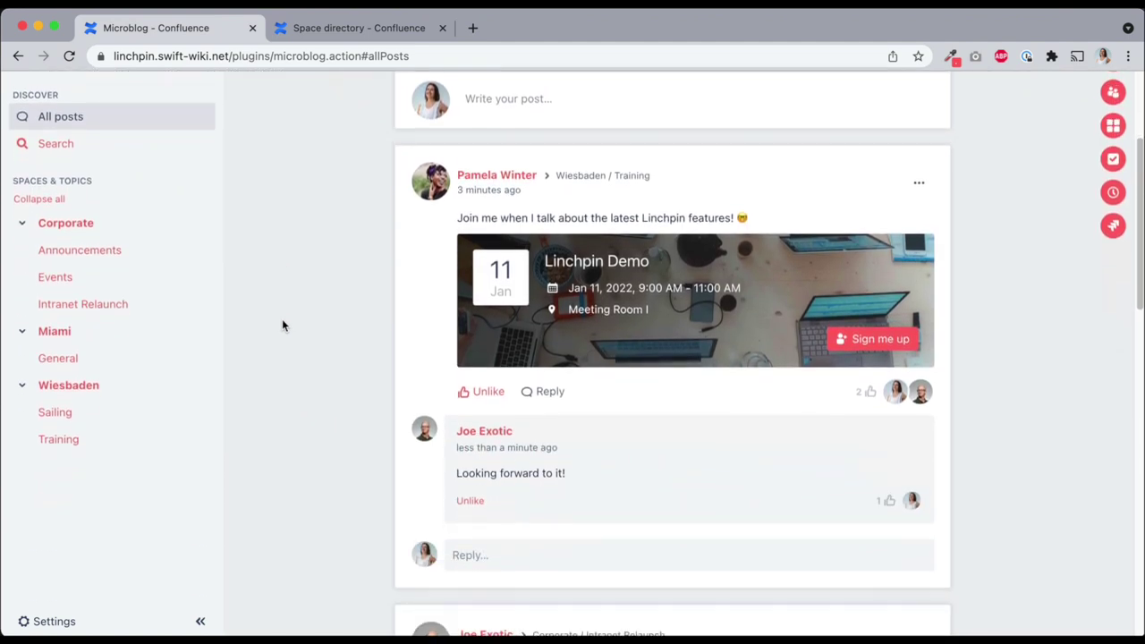
scroll(282, 324, down, 7)
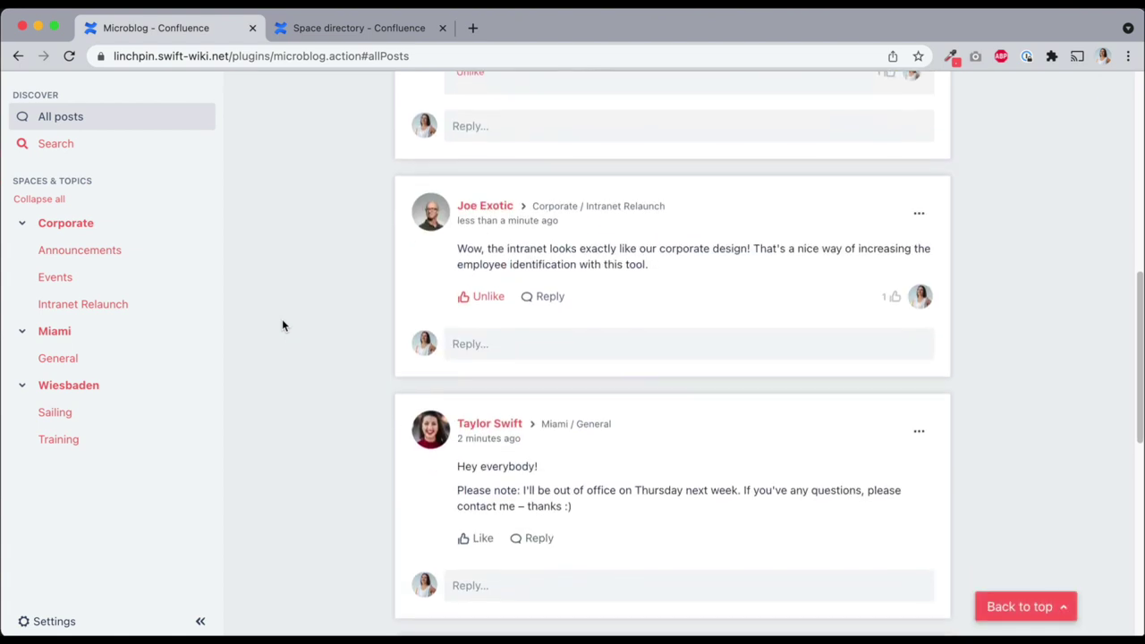
scroll(281, 326, down, 1)
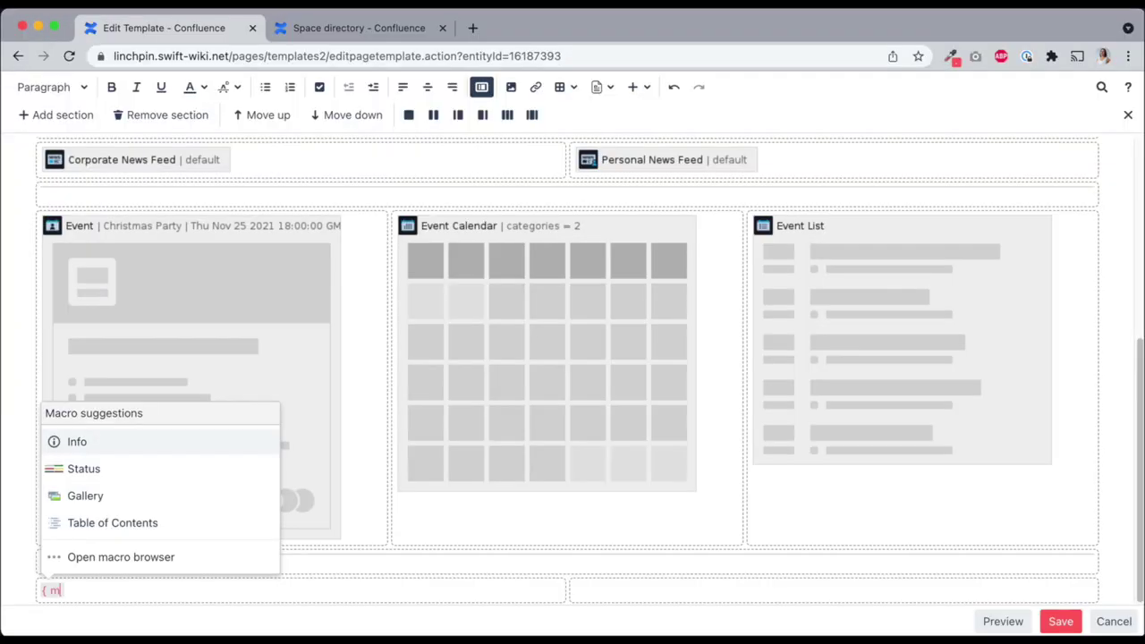
Insert a Microblog Timeline showing global posts into the template, save it, and review the dashboard
text(icro)
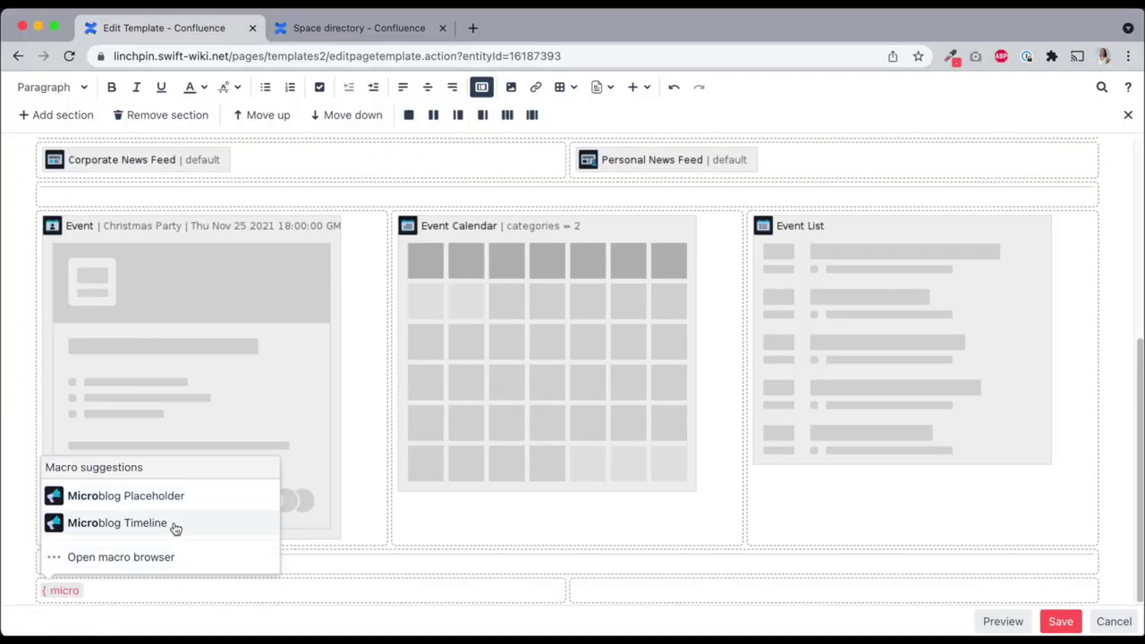
click(189, 526)
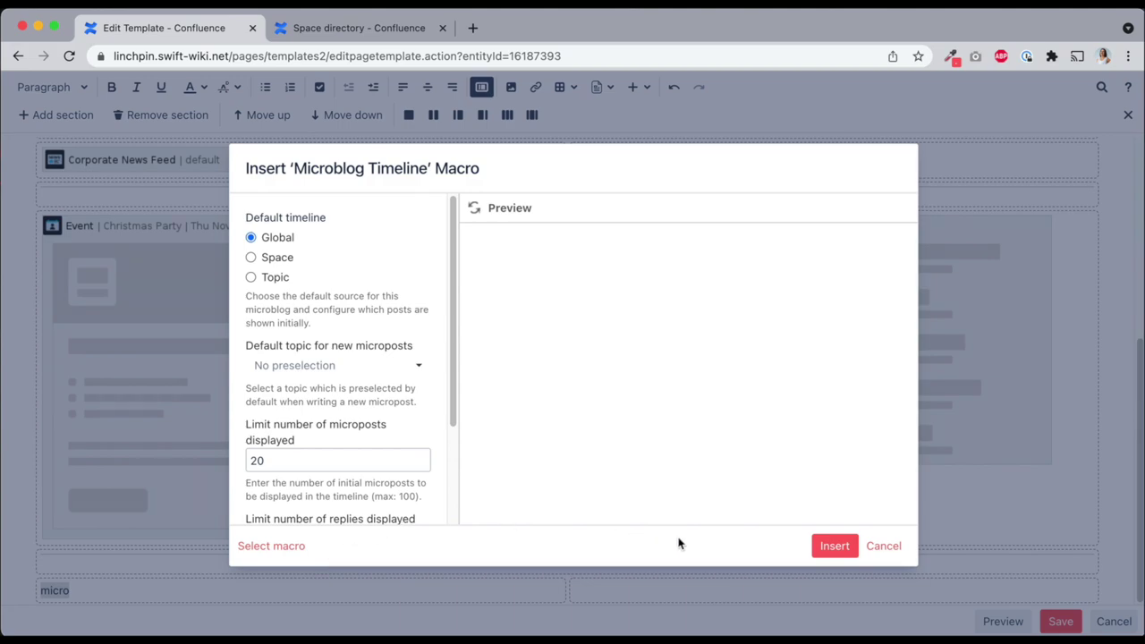
click(833, 547)
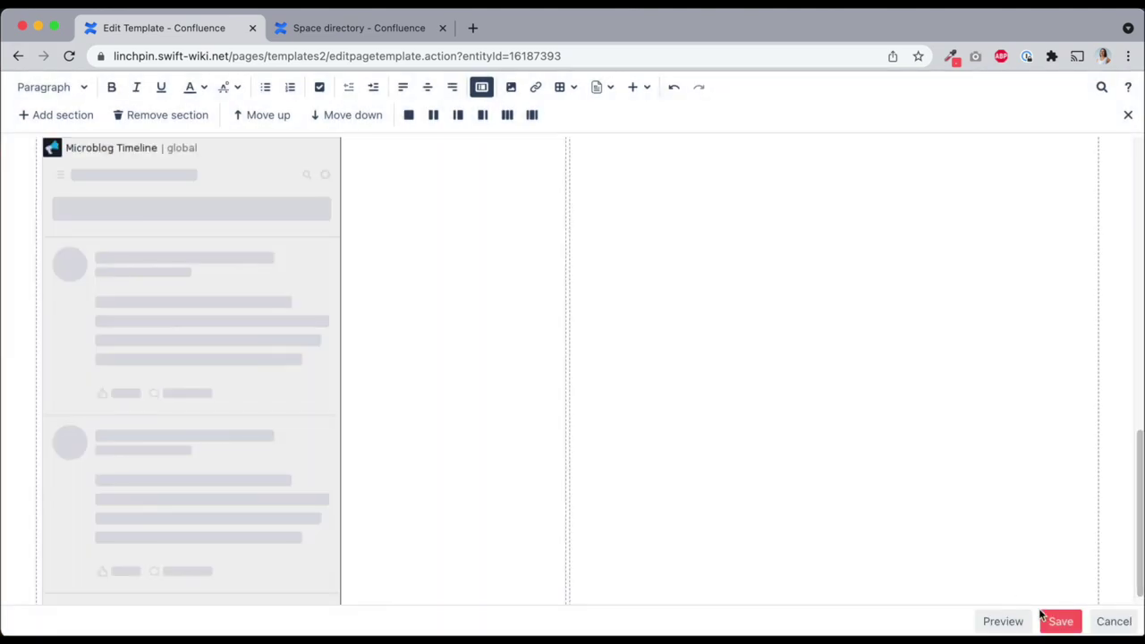
click(1058, 620)
scroll(404, 265, down, 20)
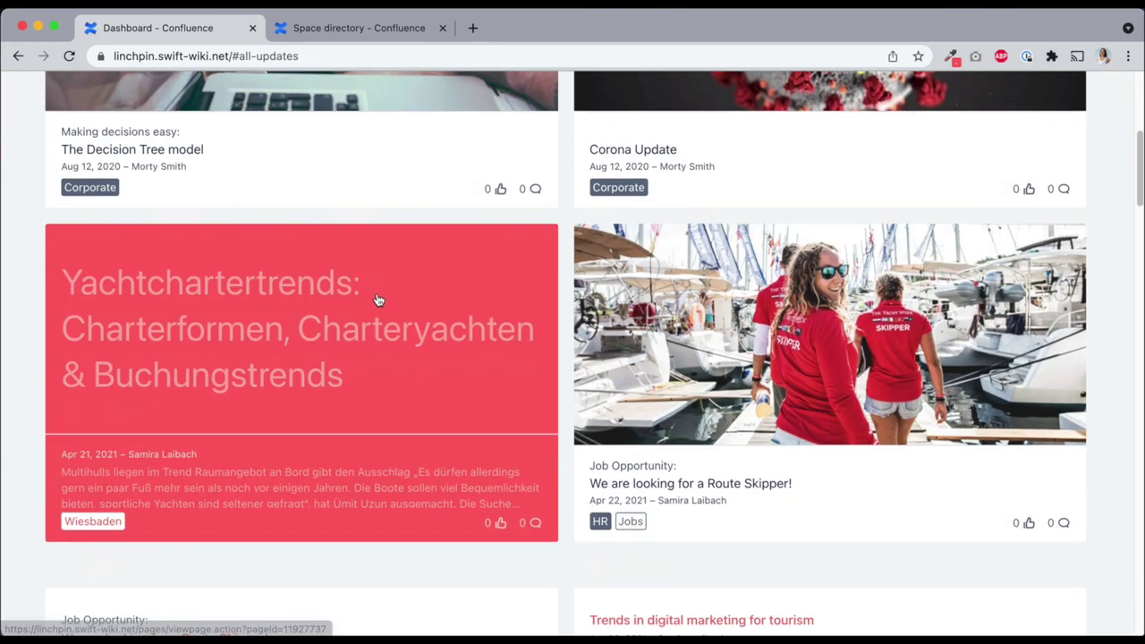
scroll(500, 353, down, 10)
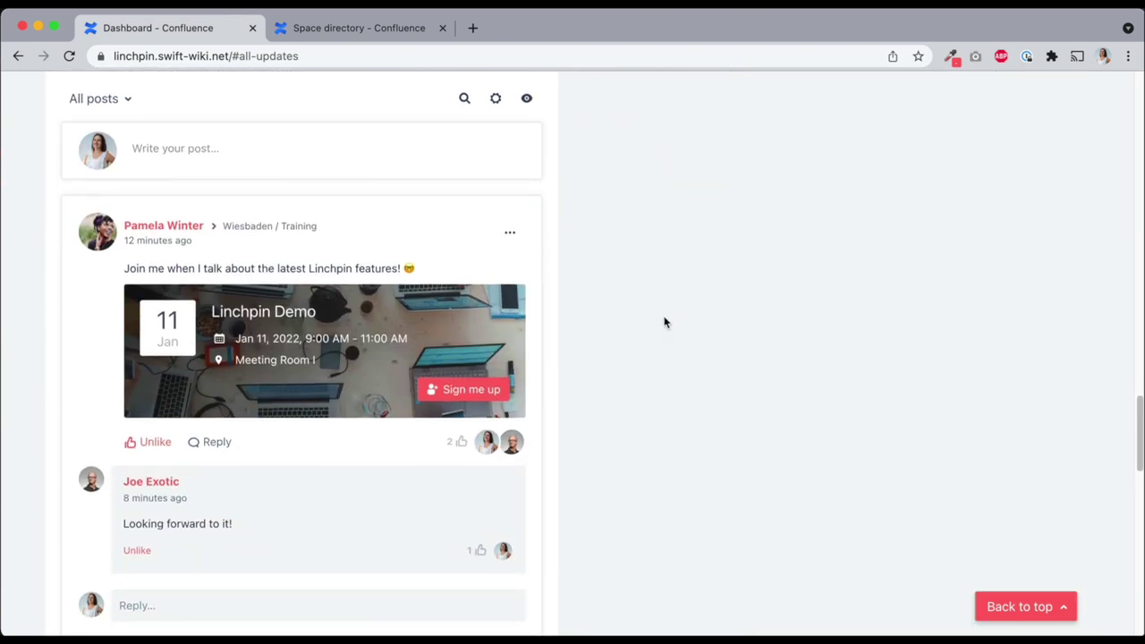
scroll(665, 322, up, 3)
scroll(660, 329, down, 6)
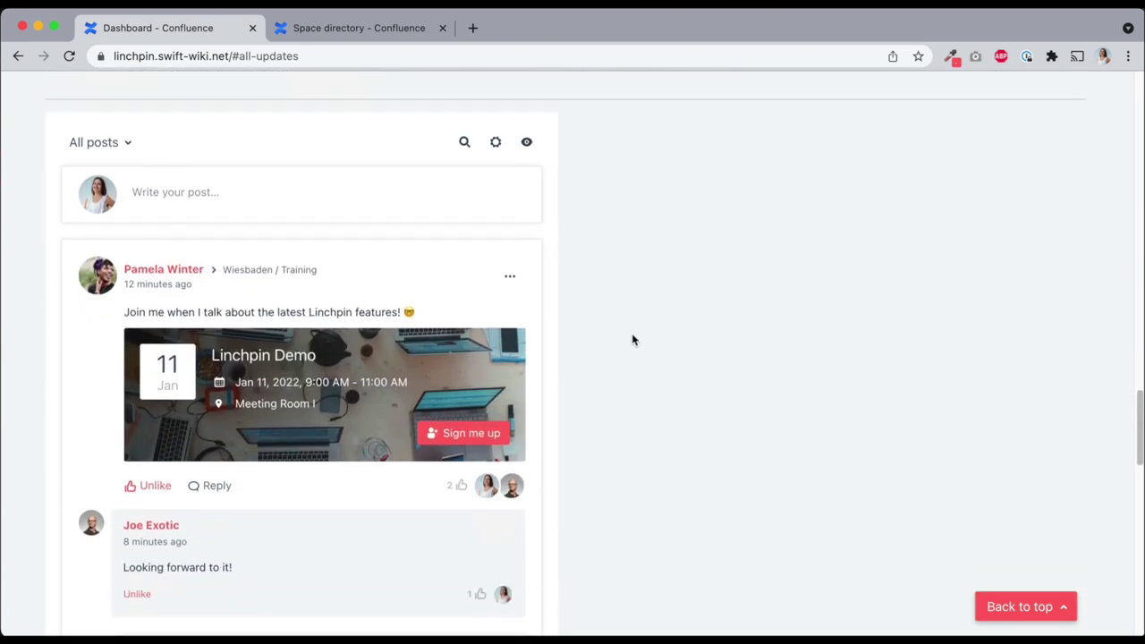
scroll(624, 346, down, 9)
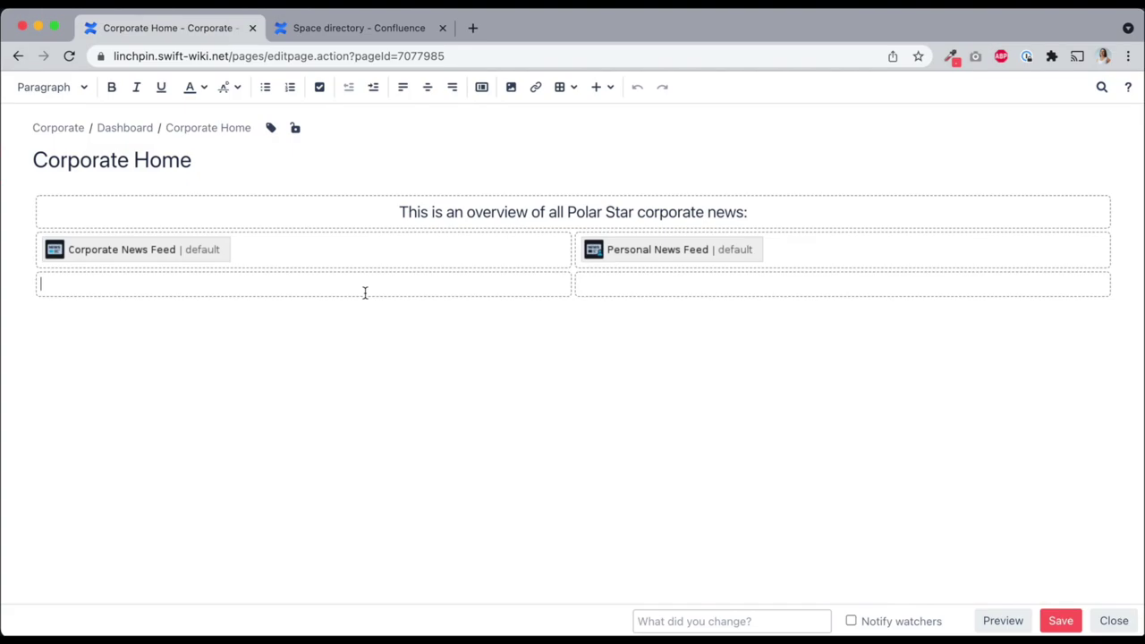
Insert a Microblog Timeline limited to the Corporate space in the empty left cell and save
click(364, 292)
text({micro)
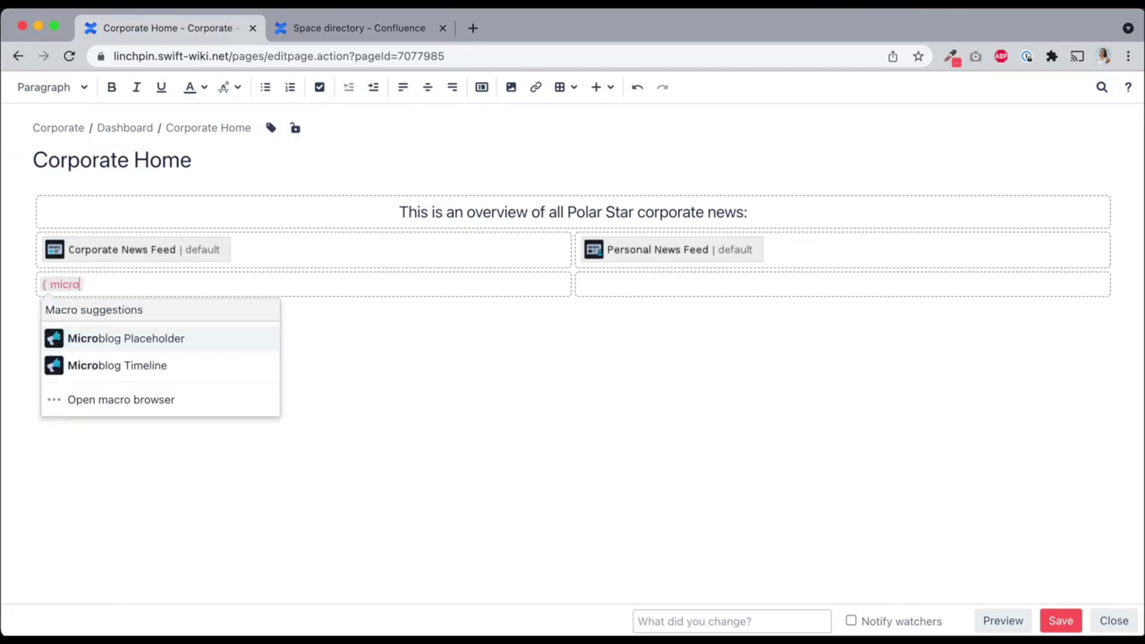
click(128, 372)
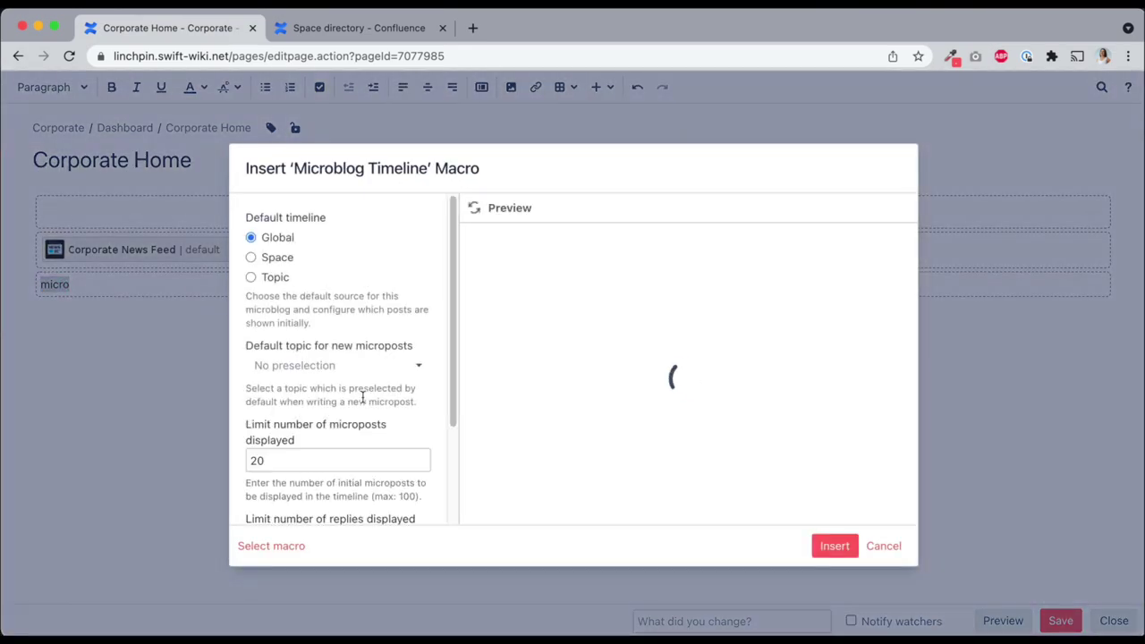
click(285, 257)
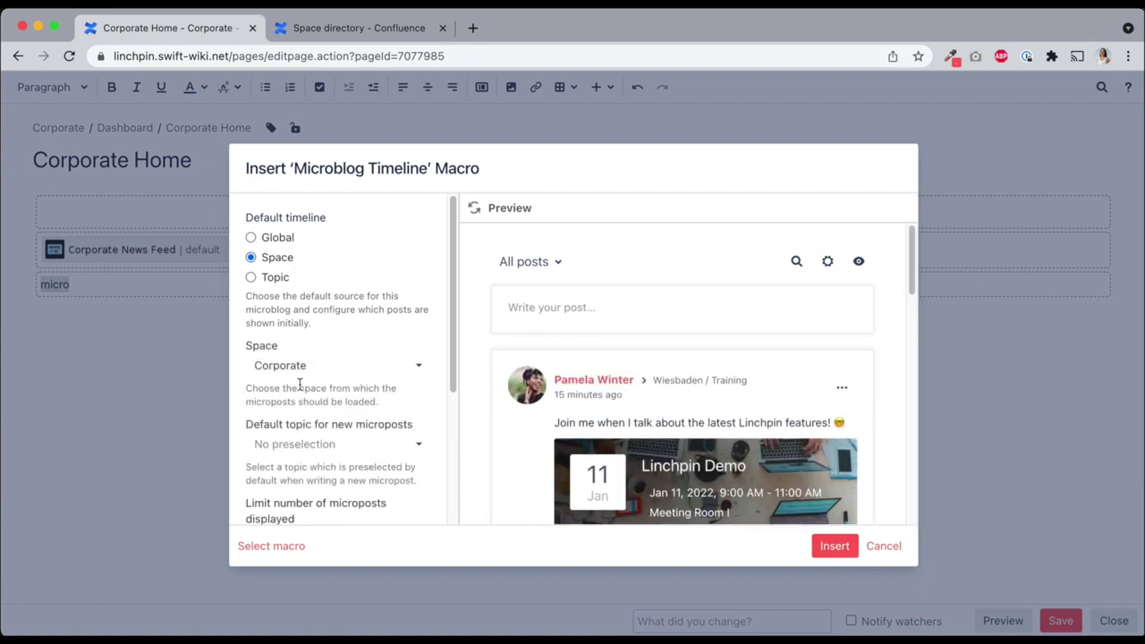
click(833, 545)
click(1059, 619)
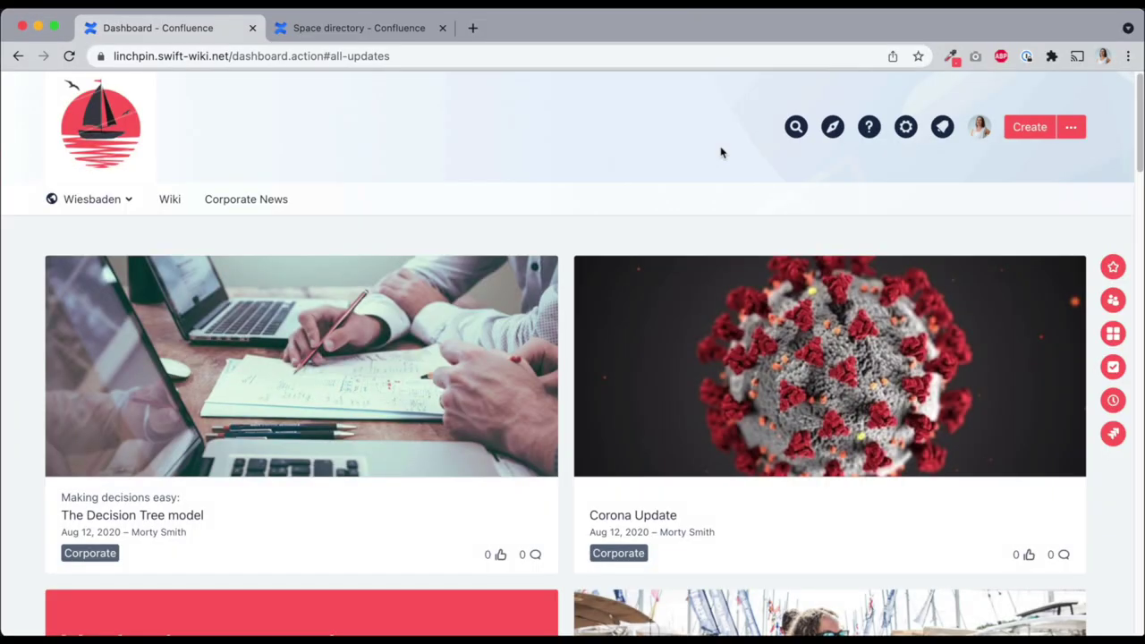
View the empty Launchpad, then go to Launchpad app management in Confluence administration
click(832, 130)
click(715, 274)
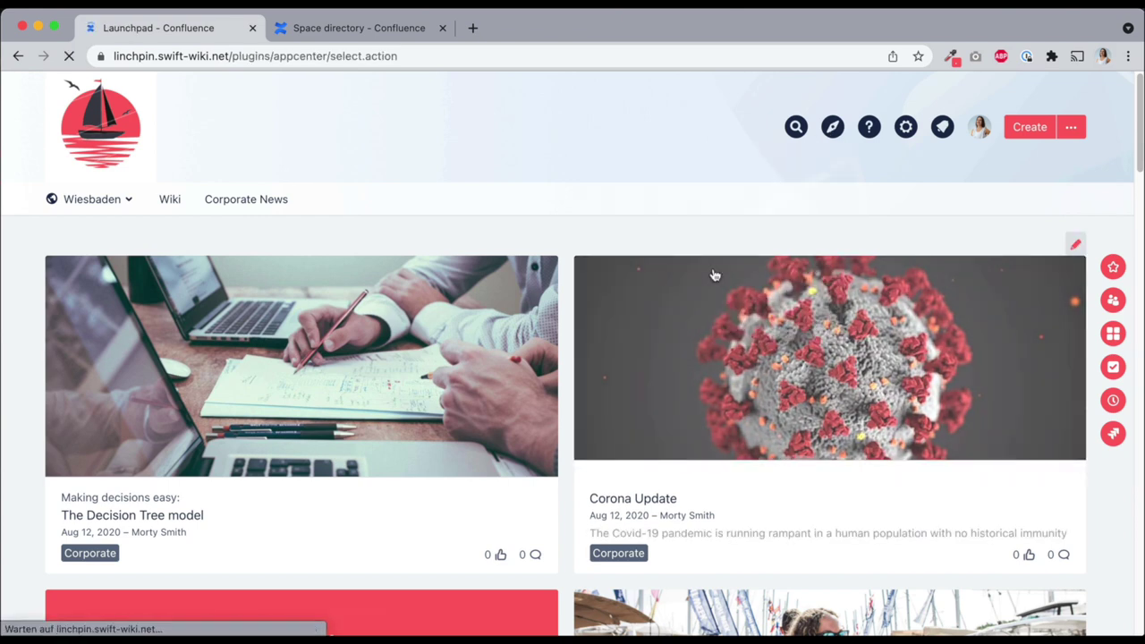
scroll(966, 359, down, 3)
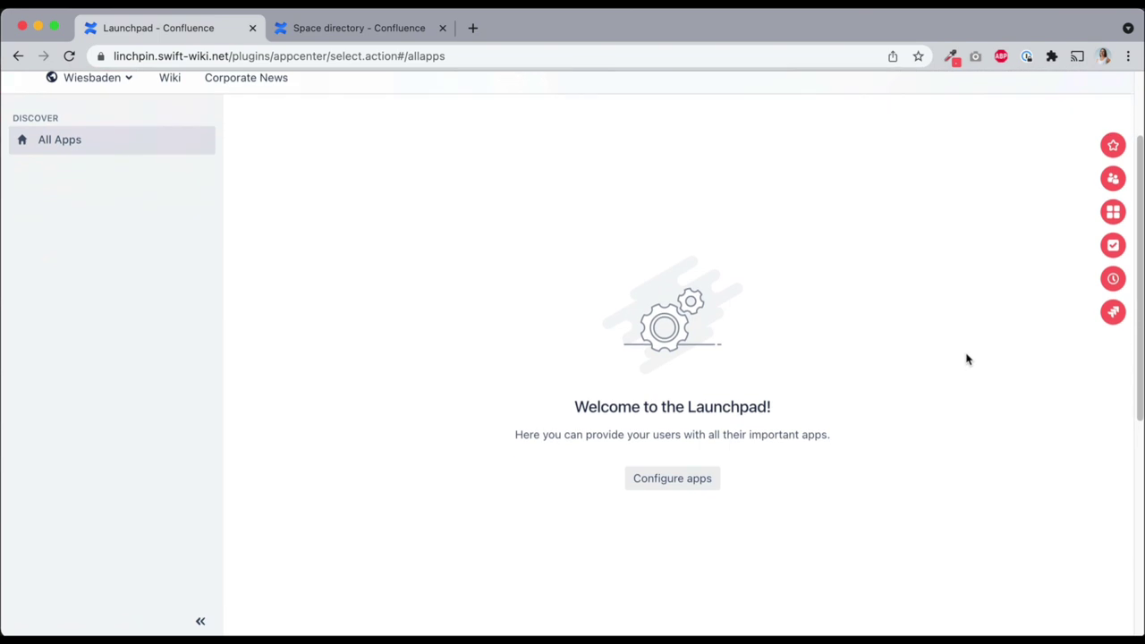
scroll(966, 359, up, 3)
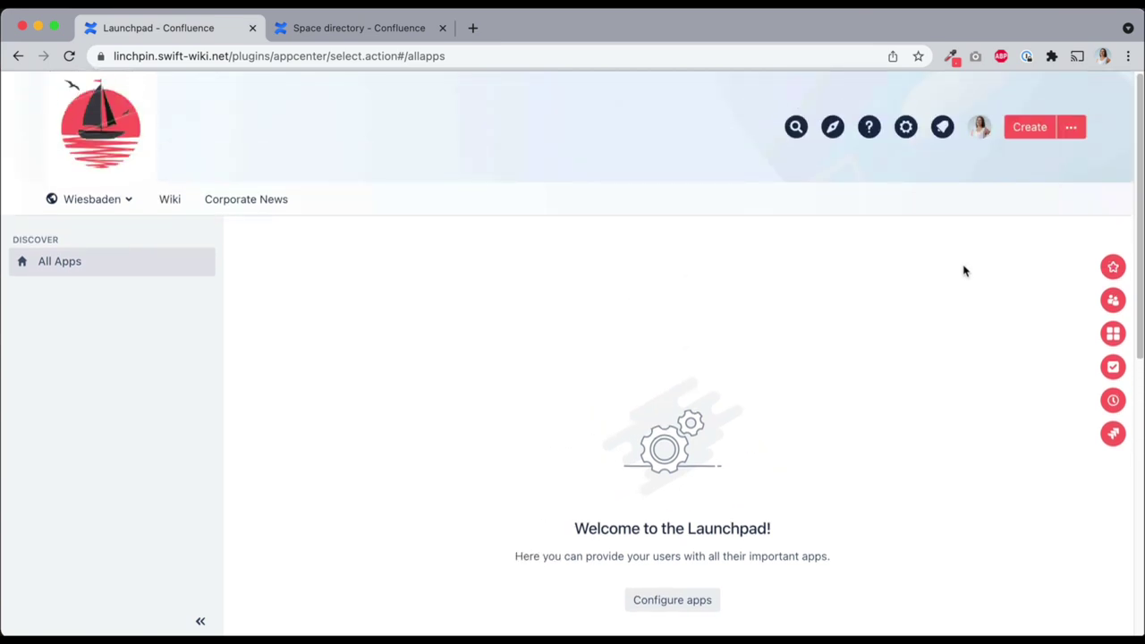
click(904, 132)
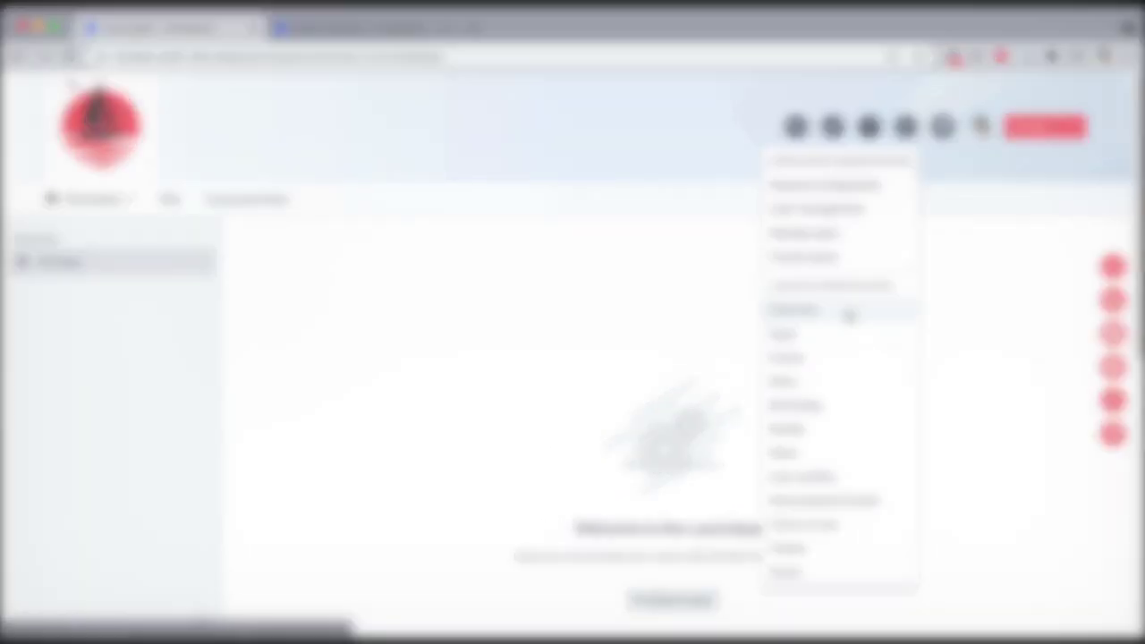
click(783, 334)
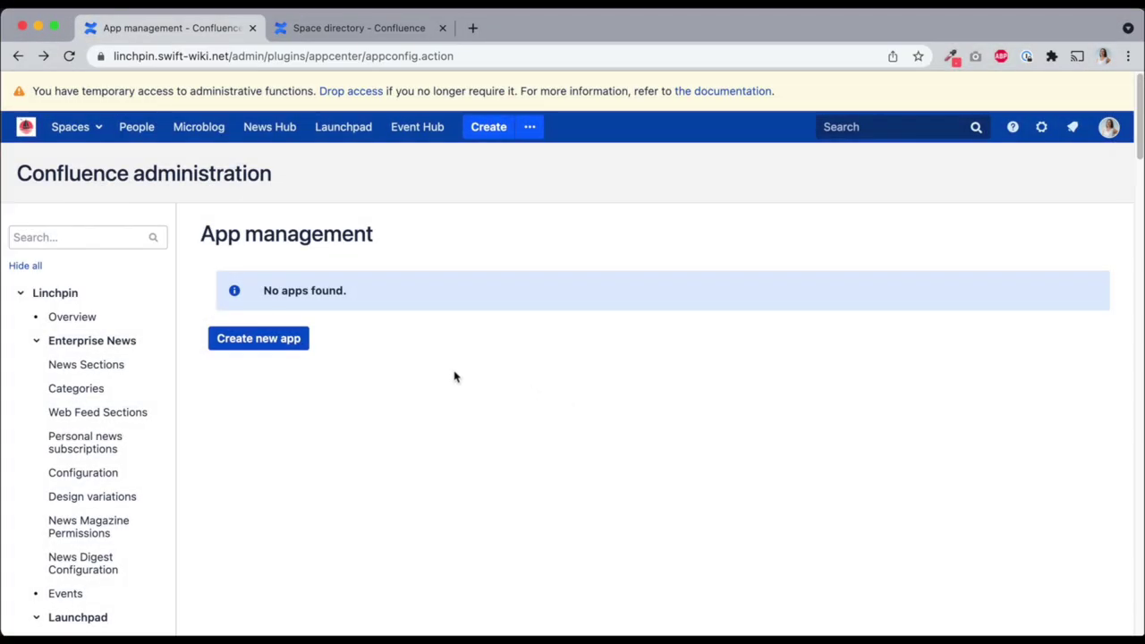
click(286, 338)
click(410, 383)
text(Amazon)
key(Tab)
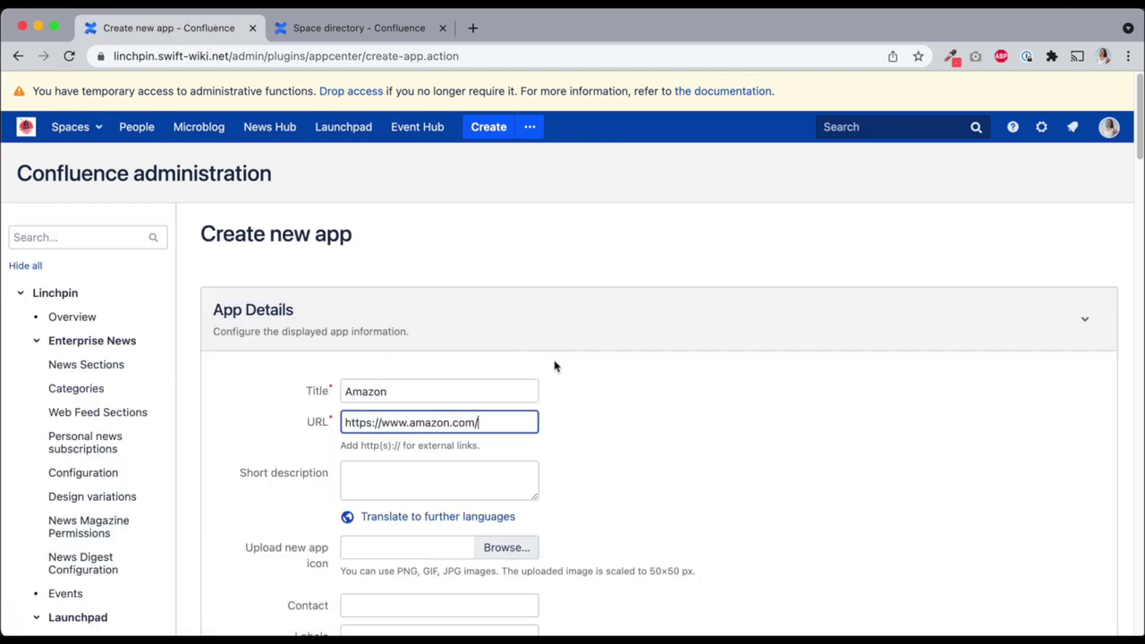
scroll(555, 366, down, 3)
key(Tab)
text(Shopping)
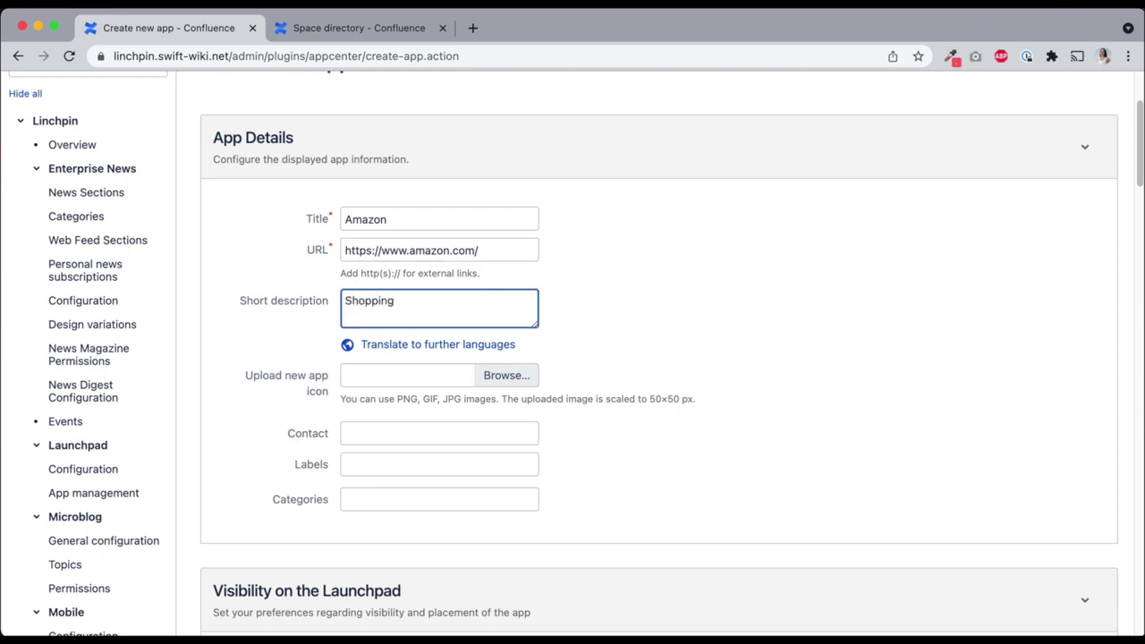
scroll(454, 360, down, 1)
Choose the contact person from the user suggestions and create the app for all users
click(450, 367)
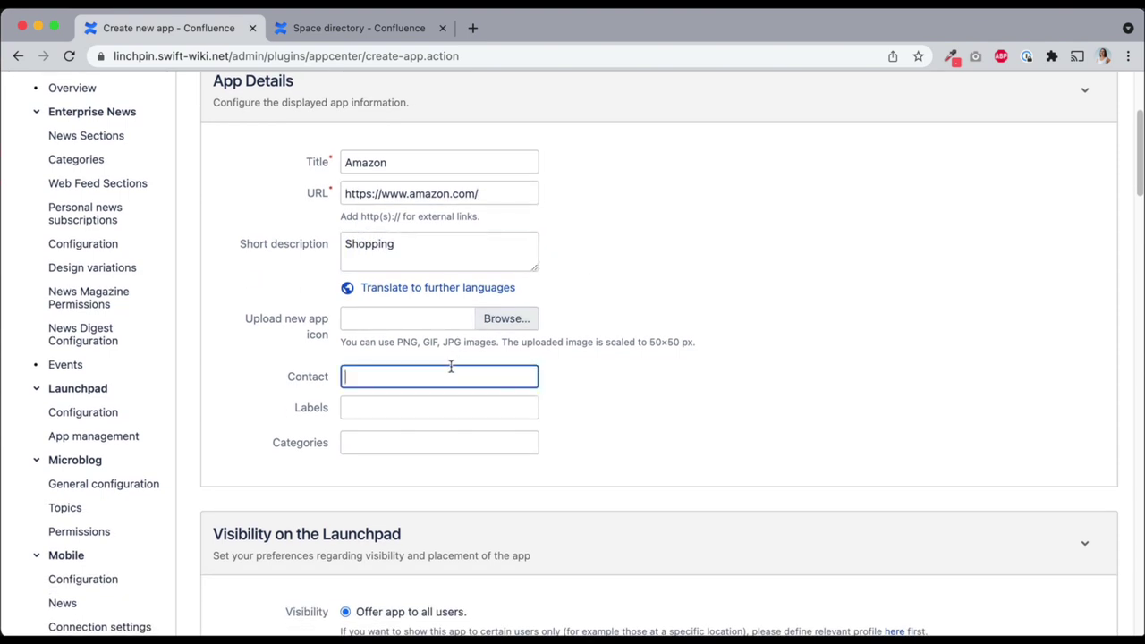
text(samira)
click(447, 401)
scroll(554, 398, down, 1)
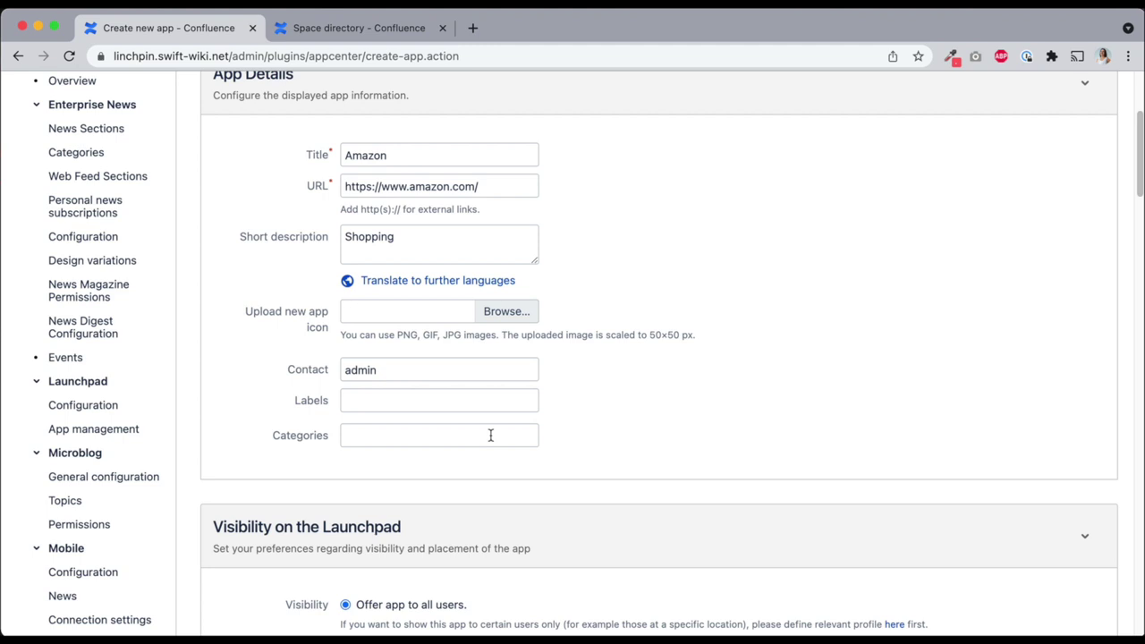
scroll(662, 376, down, 5)
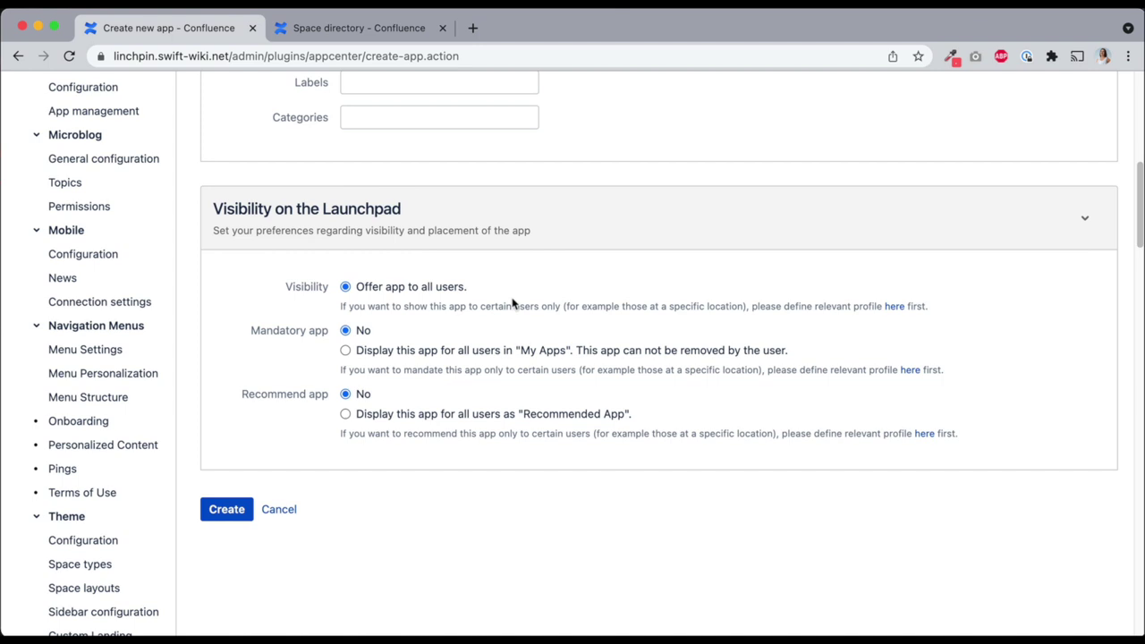
click(239, 509)
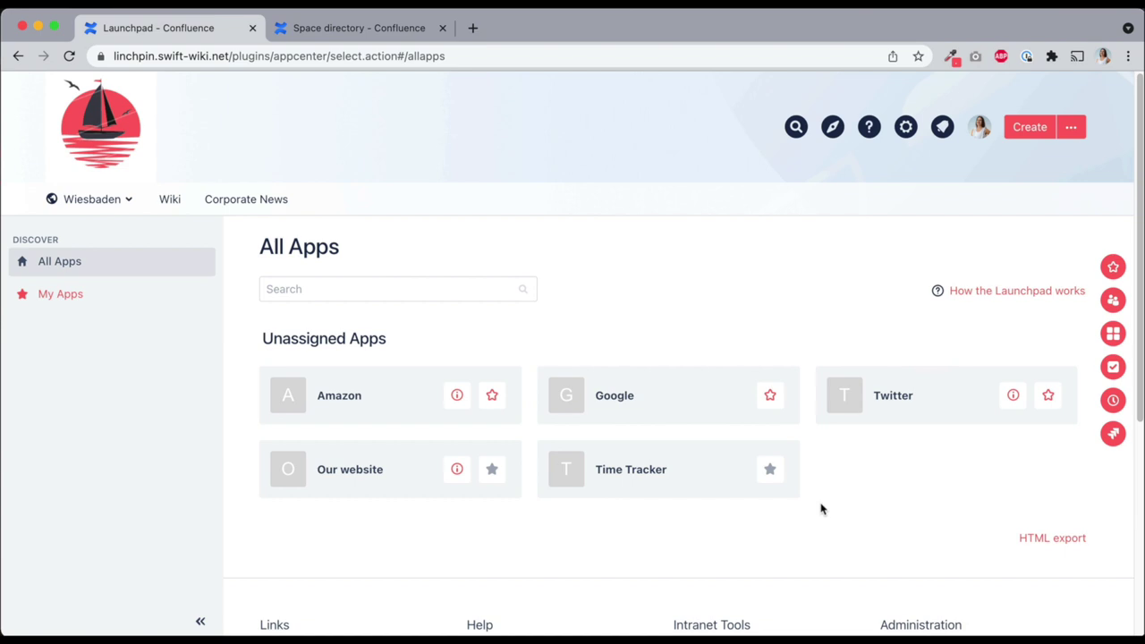
Star the Amazon app card and show the My Apps list
click(493, 397)
click(1112, 334)
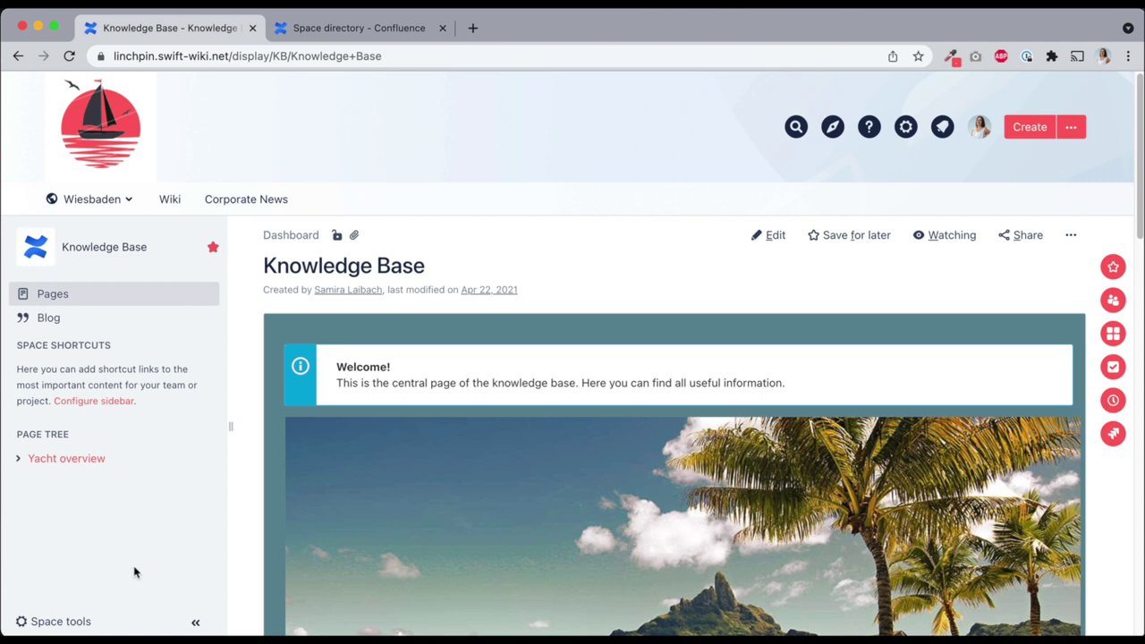
Set the space language to English, overwriting all pages and blog posts, then edit Knowledge Base language links
click(61, 620)
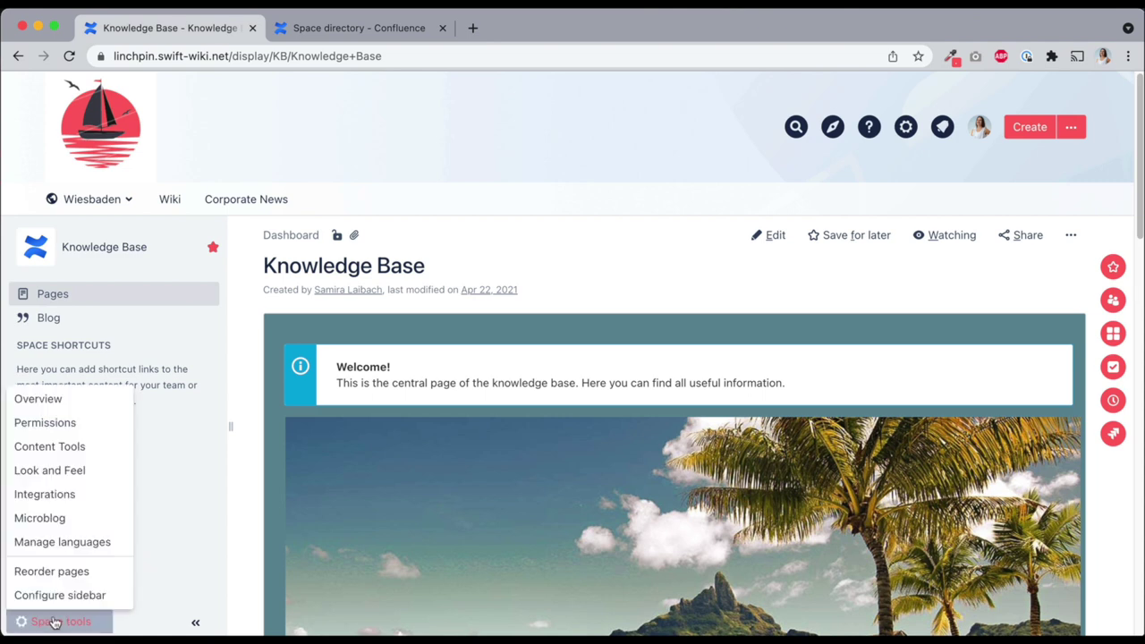
click(109, 543)
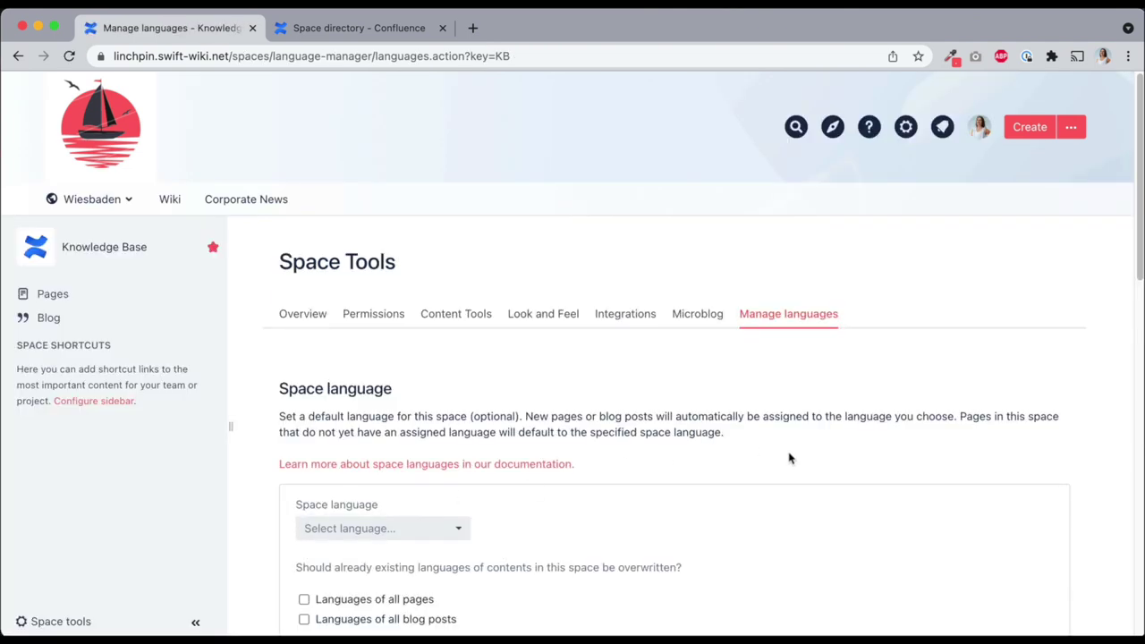
scroll(787, 456, down, 2)
click(385, 360)
text(engl)
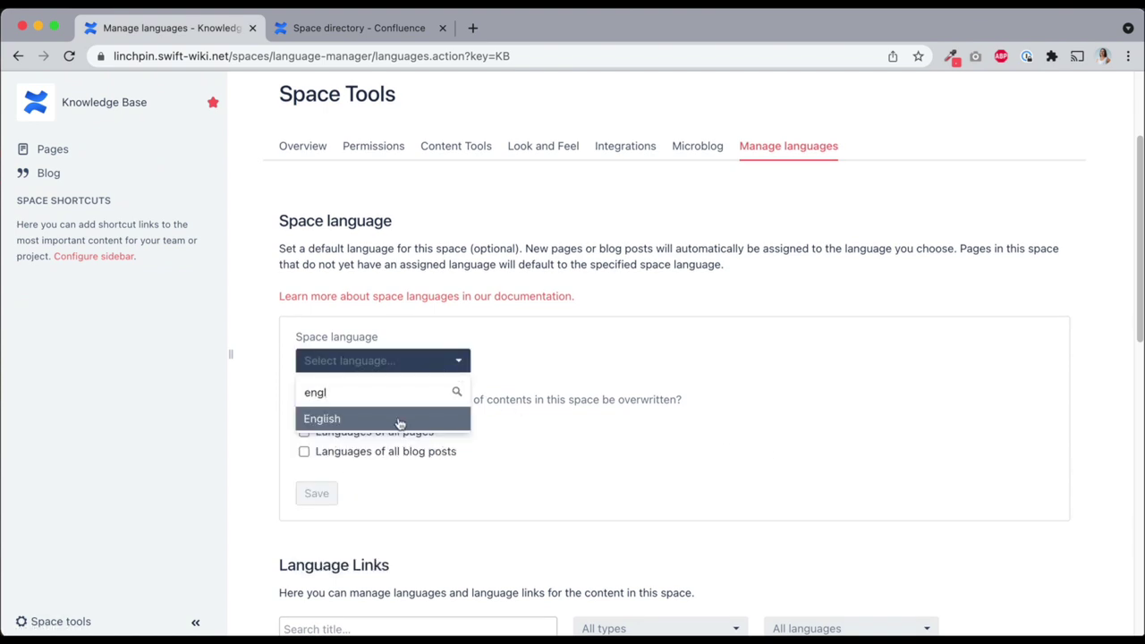
click(397, 419)
click(345, 431)
click(345, 451)
click(353, 493)
click(651, 332)
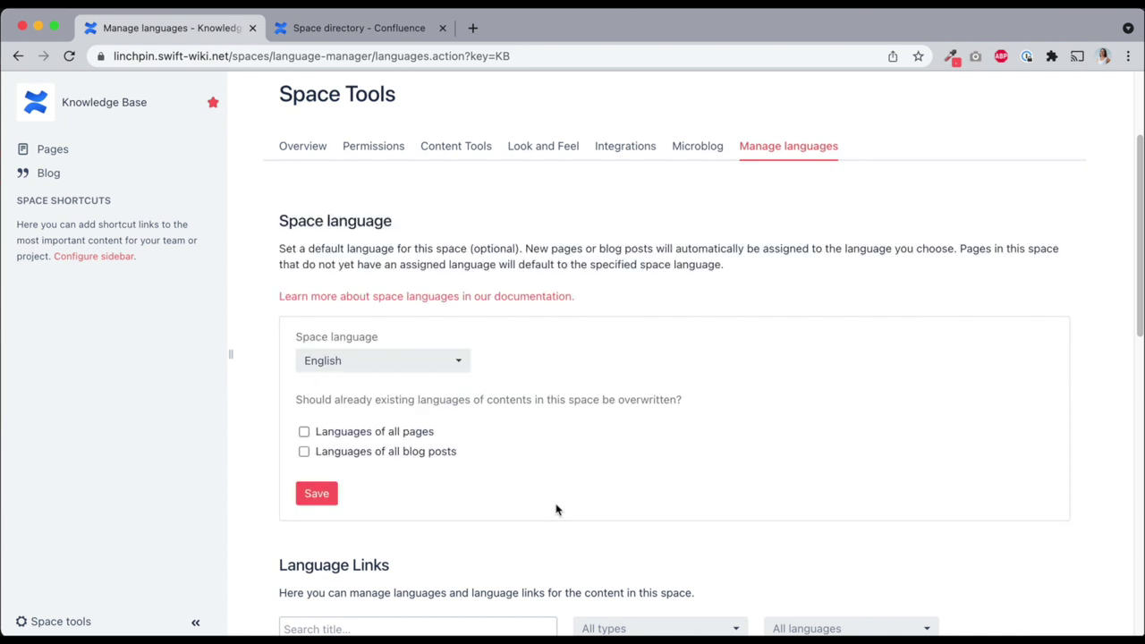
scroll(556, 509, down, 5)
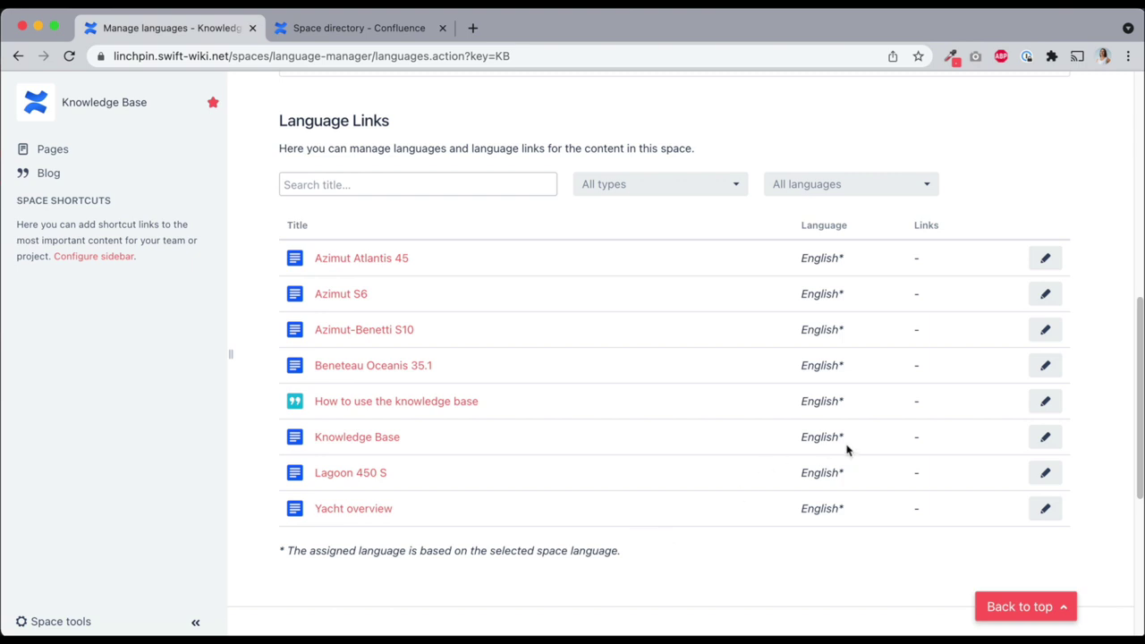
click(1044, 436)
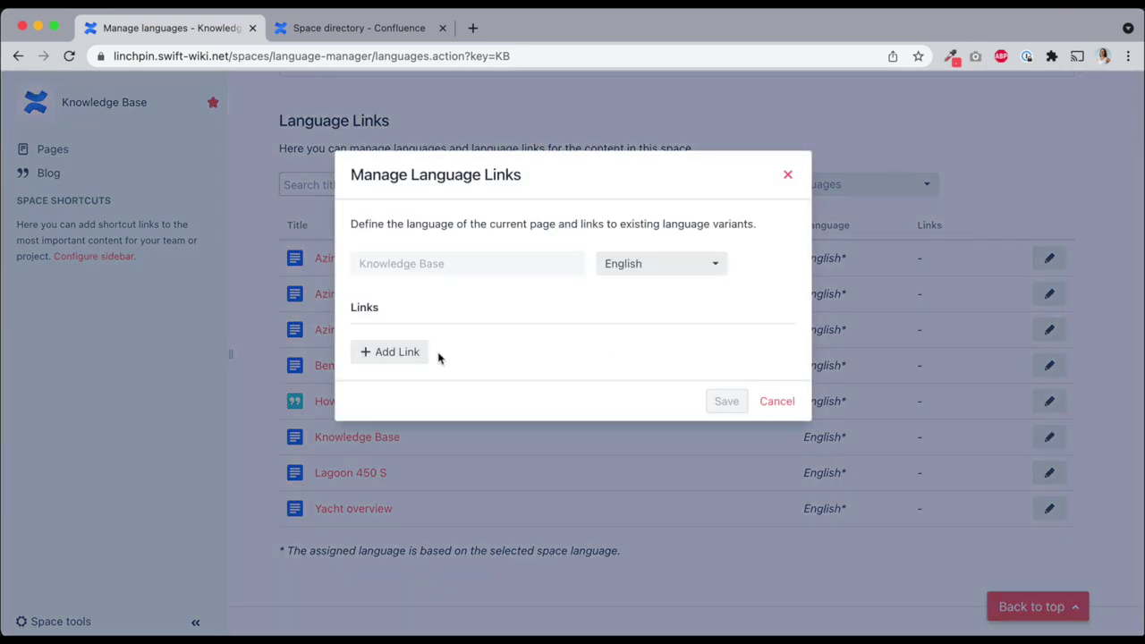
Add a German language link to Zentrale Informationsstelle, save it, and return to the Knowledge Base page
click(402, 352)
click(405, 345)
text(zentrale)
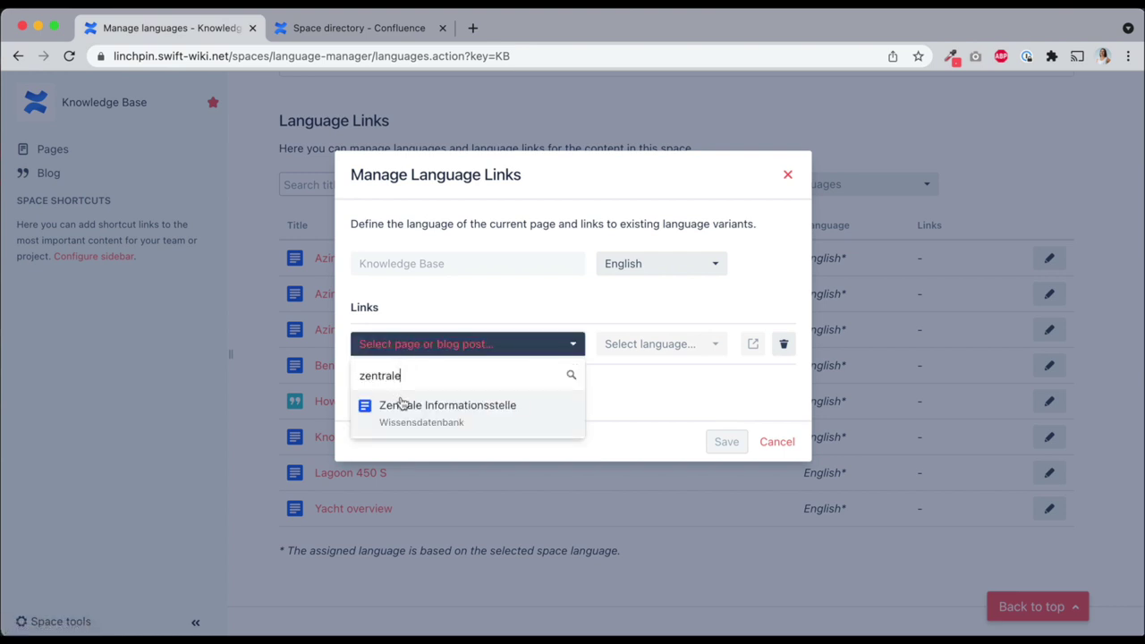
click(401, 405)
click(622, 344)
text(german)
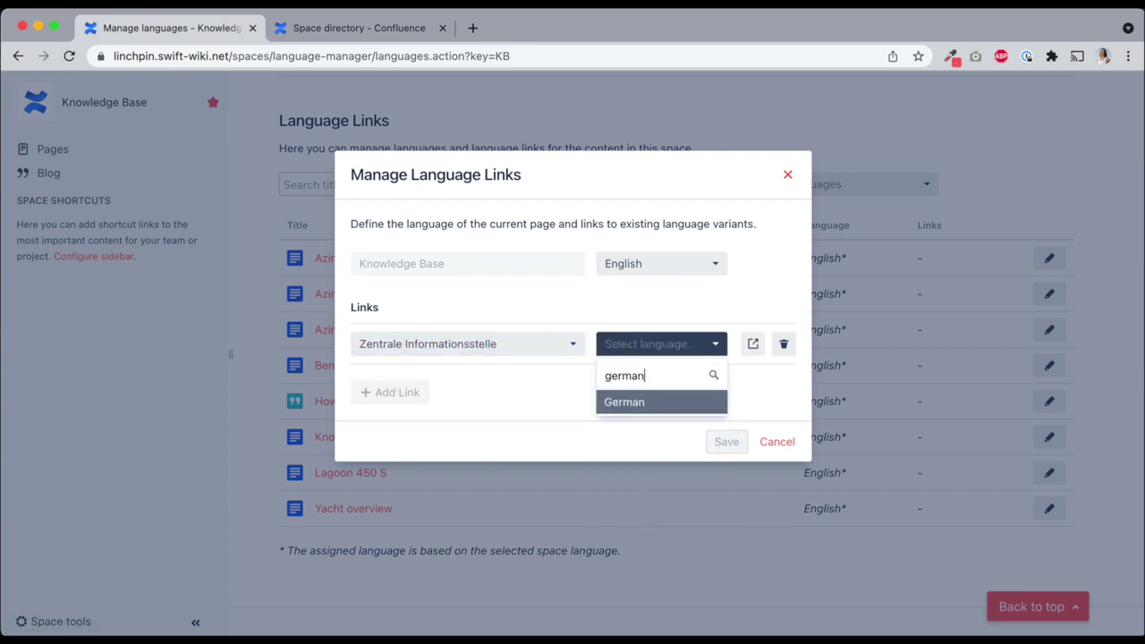
click(655, 404)
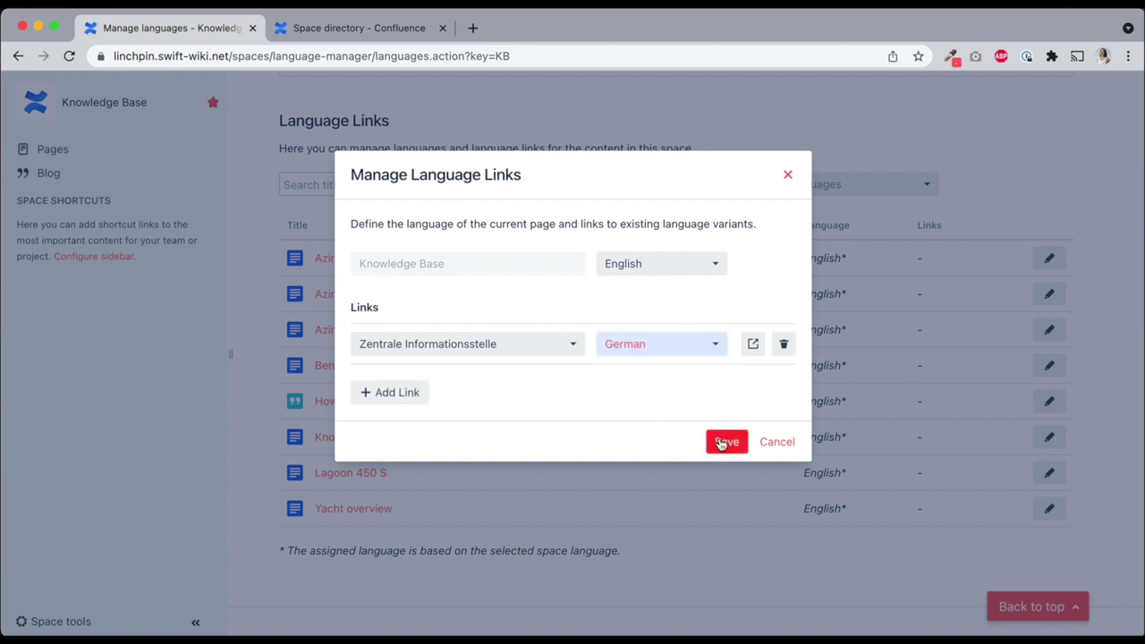
click(725, 441)
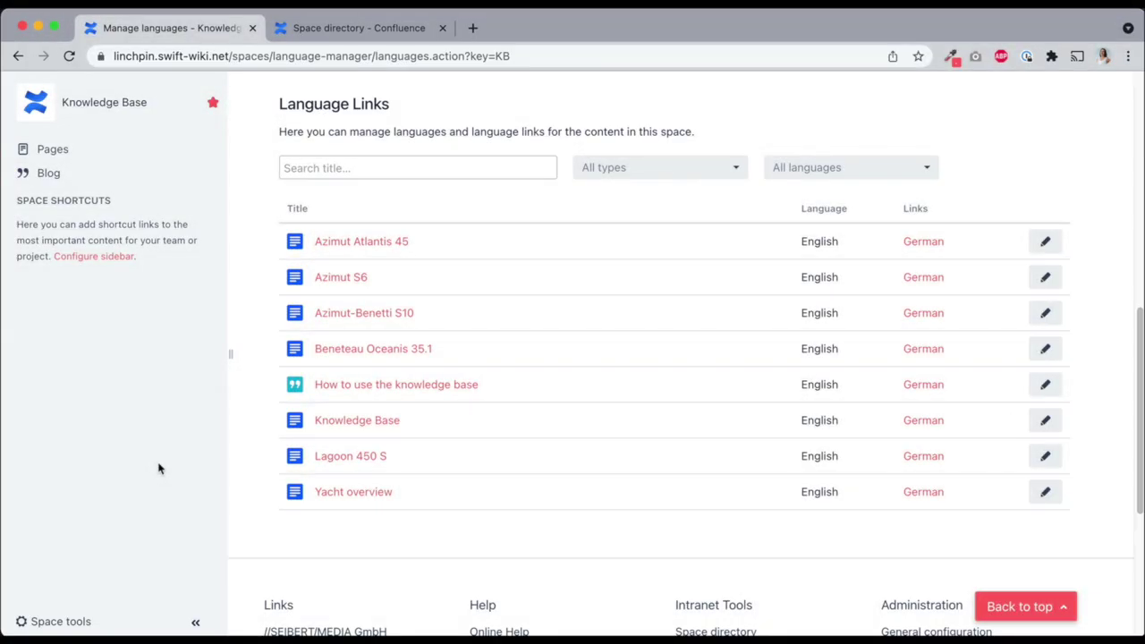
scroll(158, 468, up, 5)
click(115, 108)
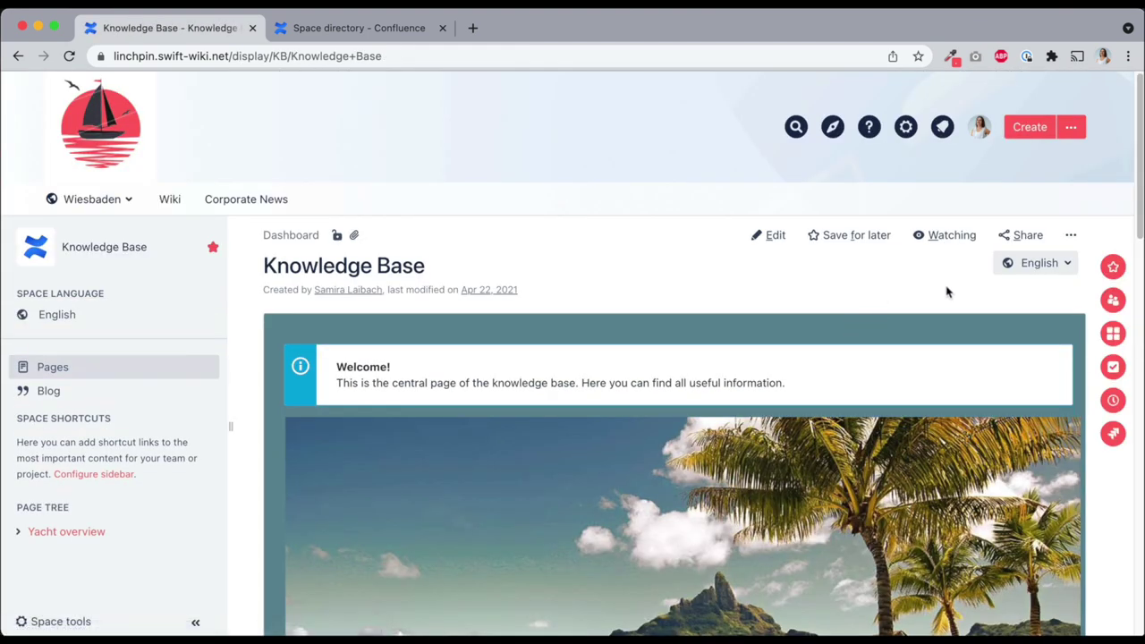
Use the language dropdowns to switch from the Knowledge Base page to Deutsch, then Yachtübersicht to English
click(1067, 266)
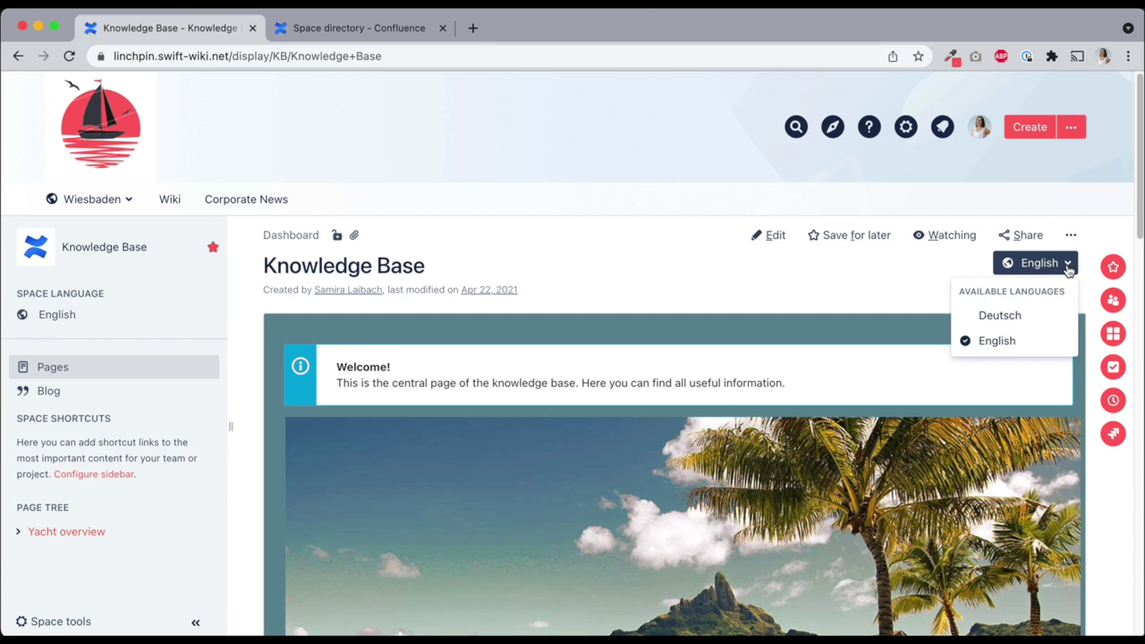
click(1047, 318)
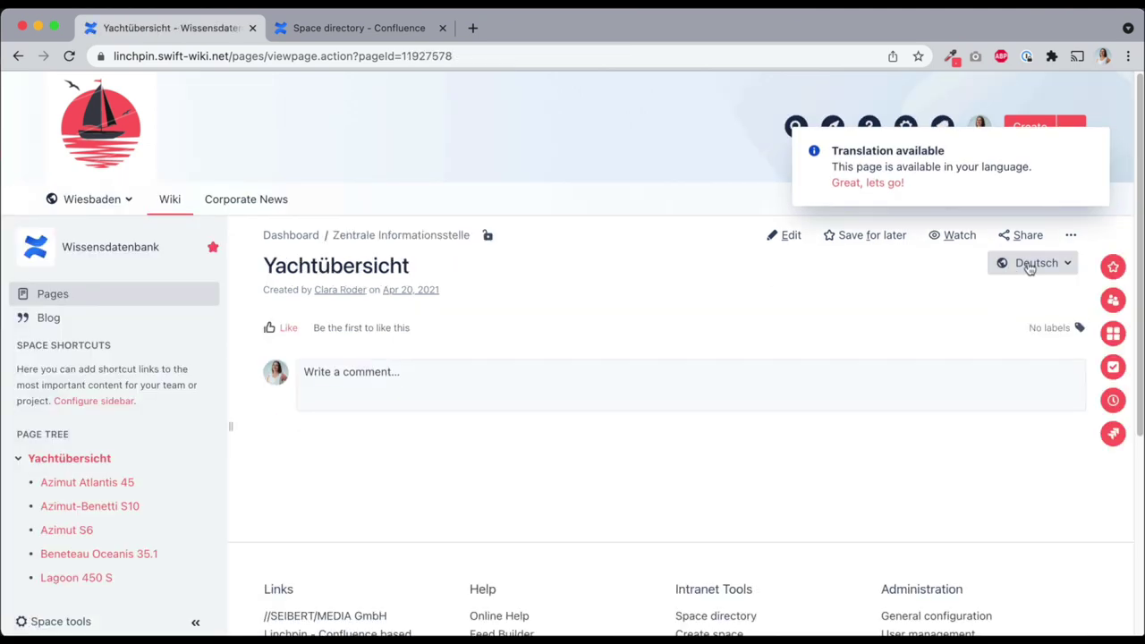
click(1031, 263)
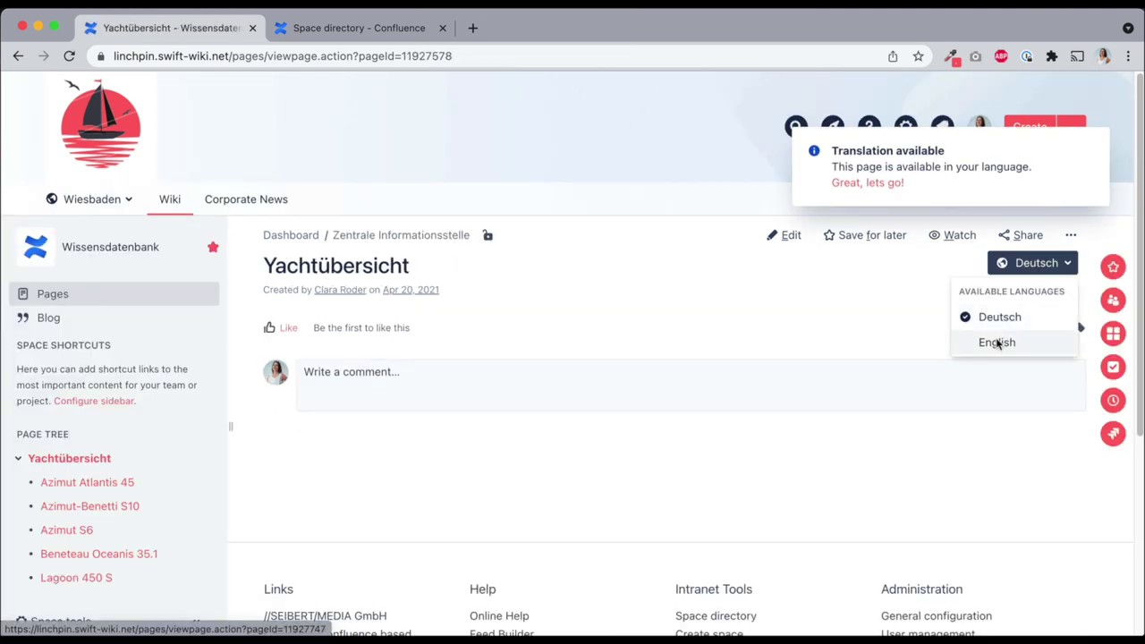
click(998, 344)
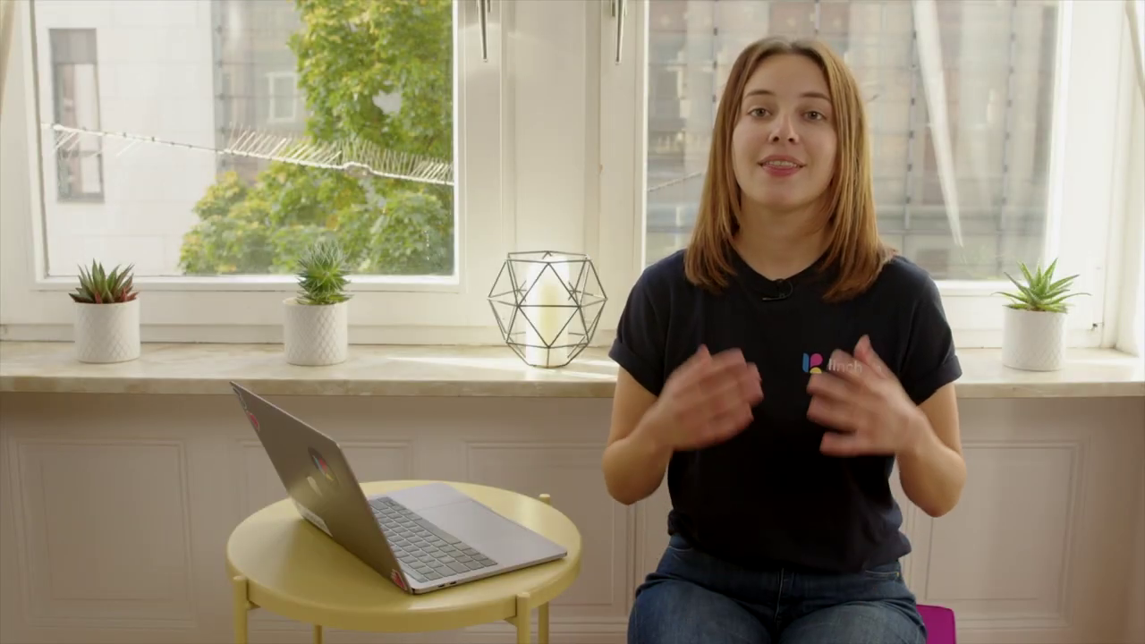